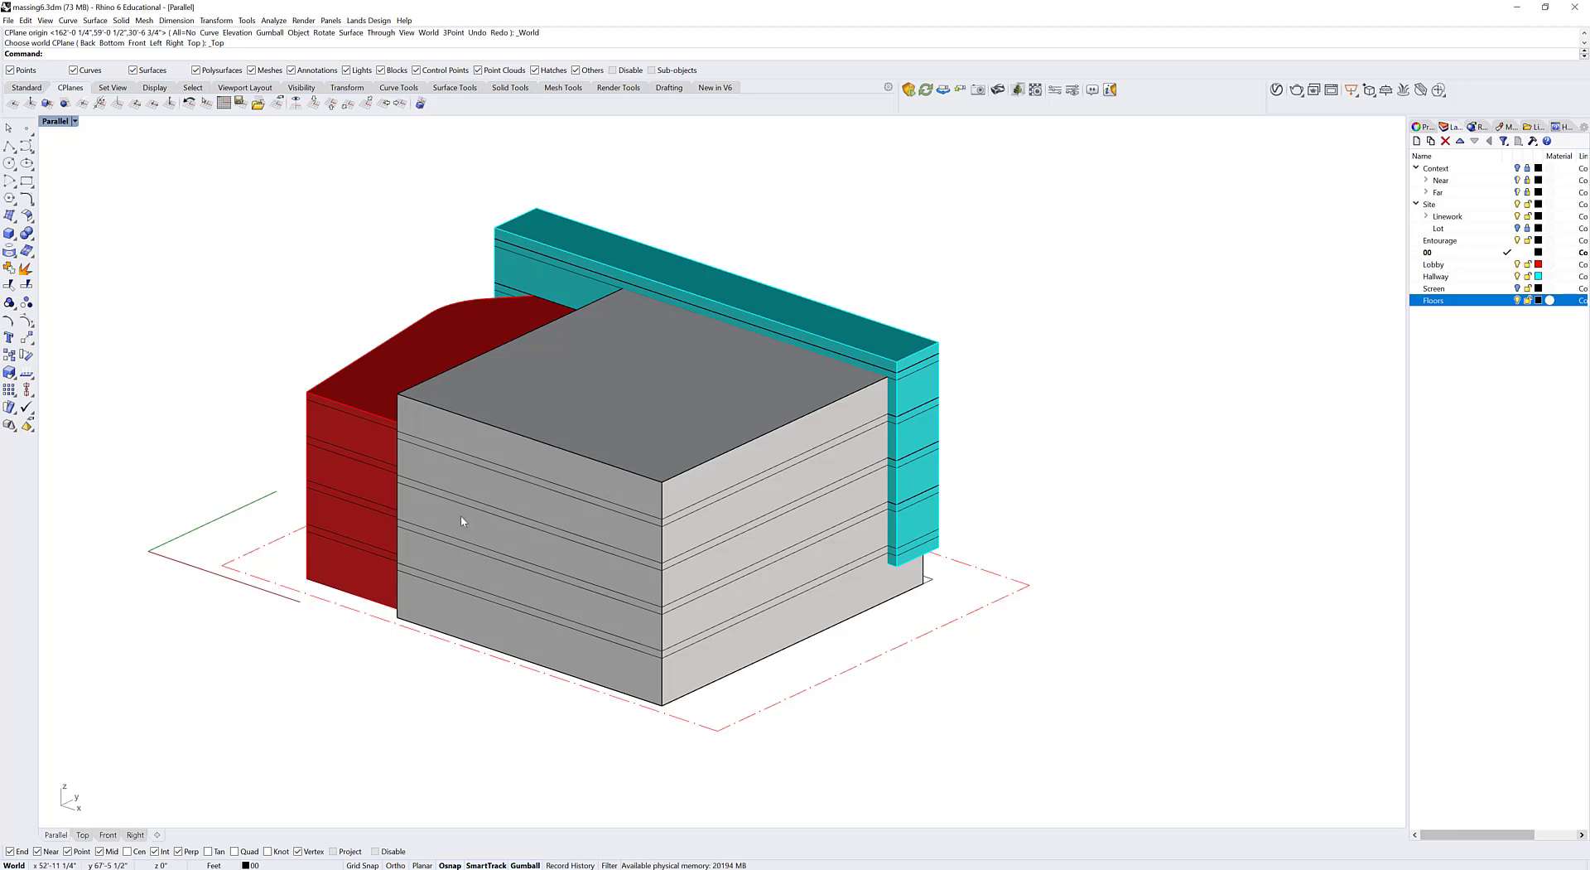
Step: Show the Context layer to examine the massing among its neighbouring buildings, and hide the layer again
right_drag(500, 553, 629, 531)
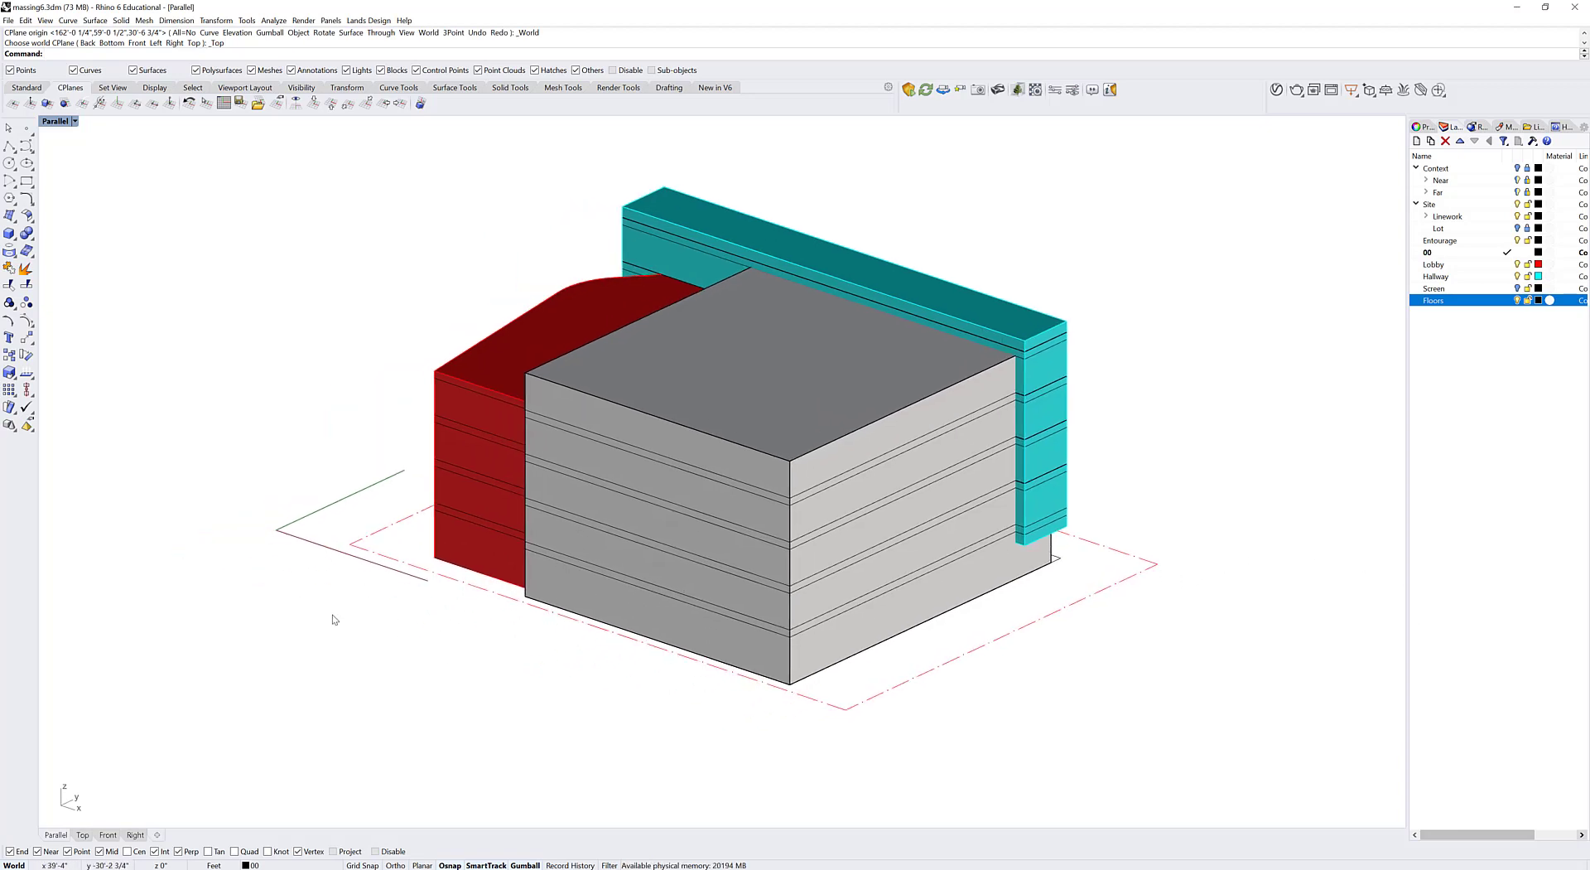
click(1518, 168)
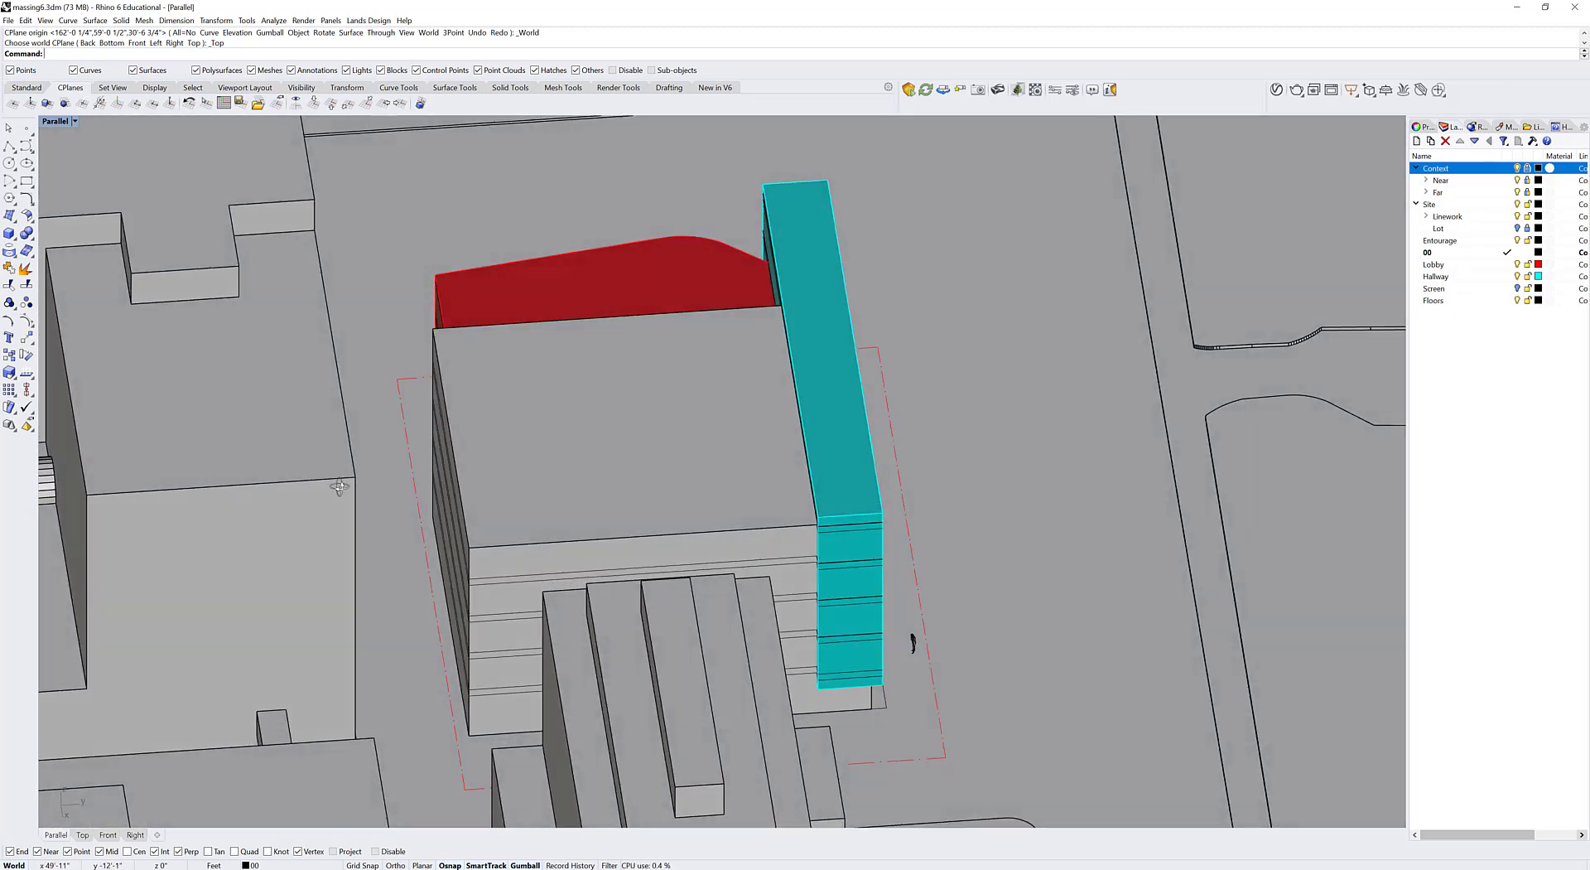
right_drag(339, 487, 448, 507)
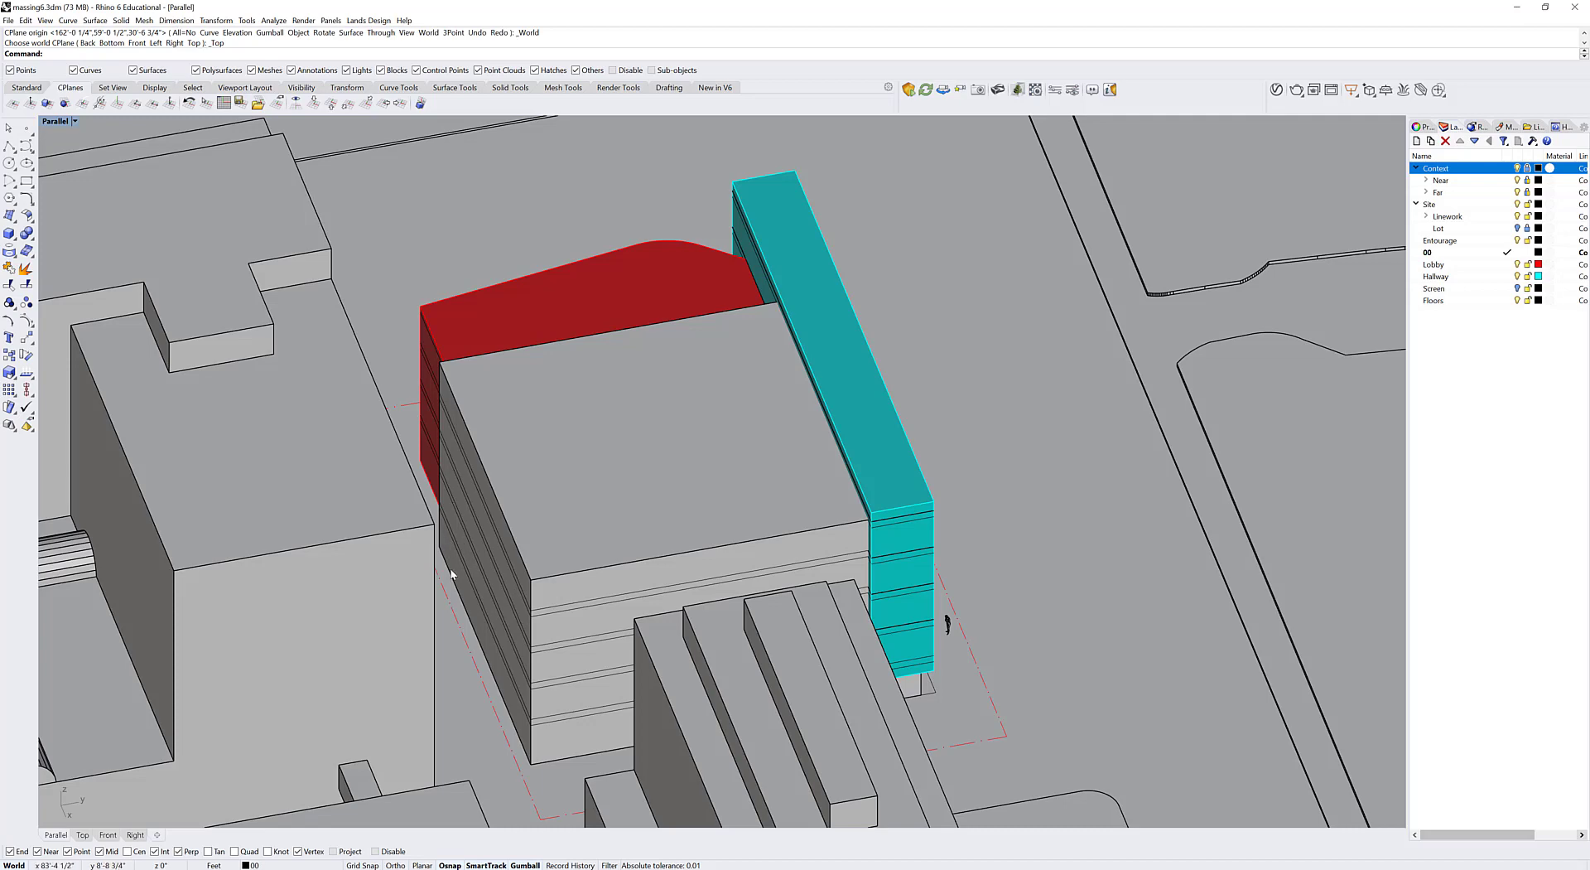
right_drag(712, 688, 638, 607)
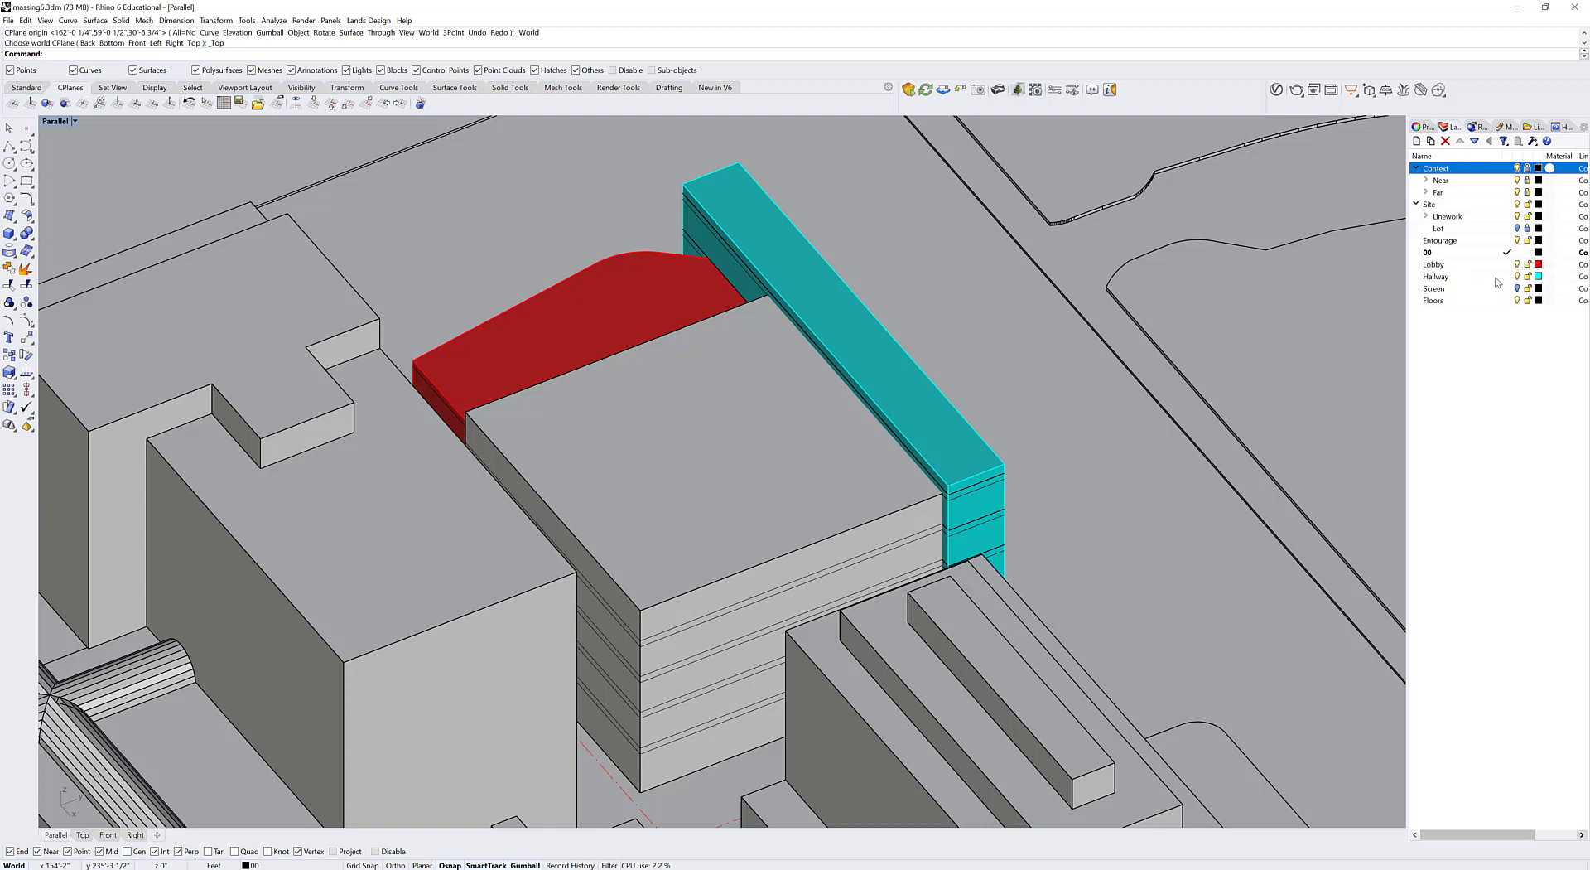
click(1517, 169)
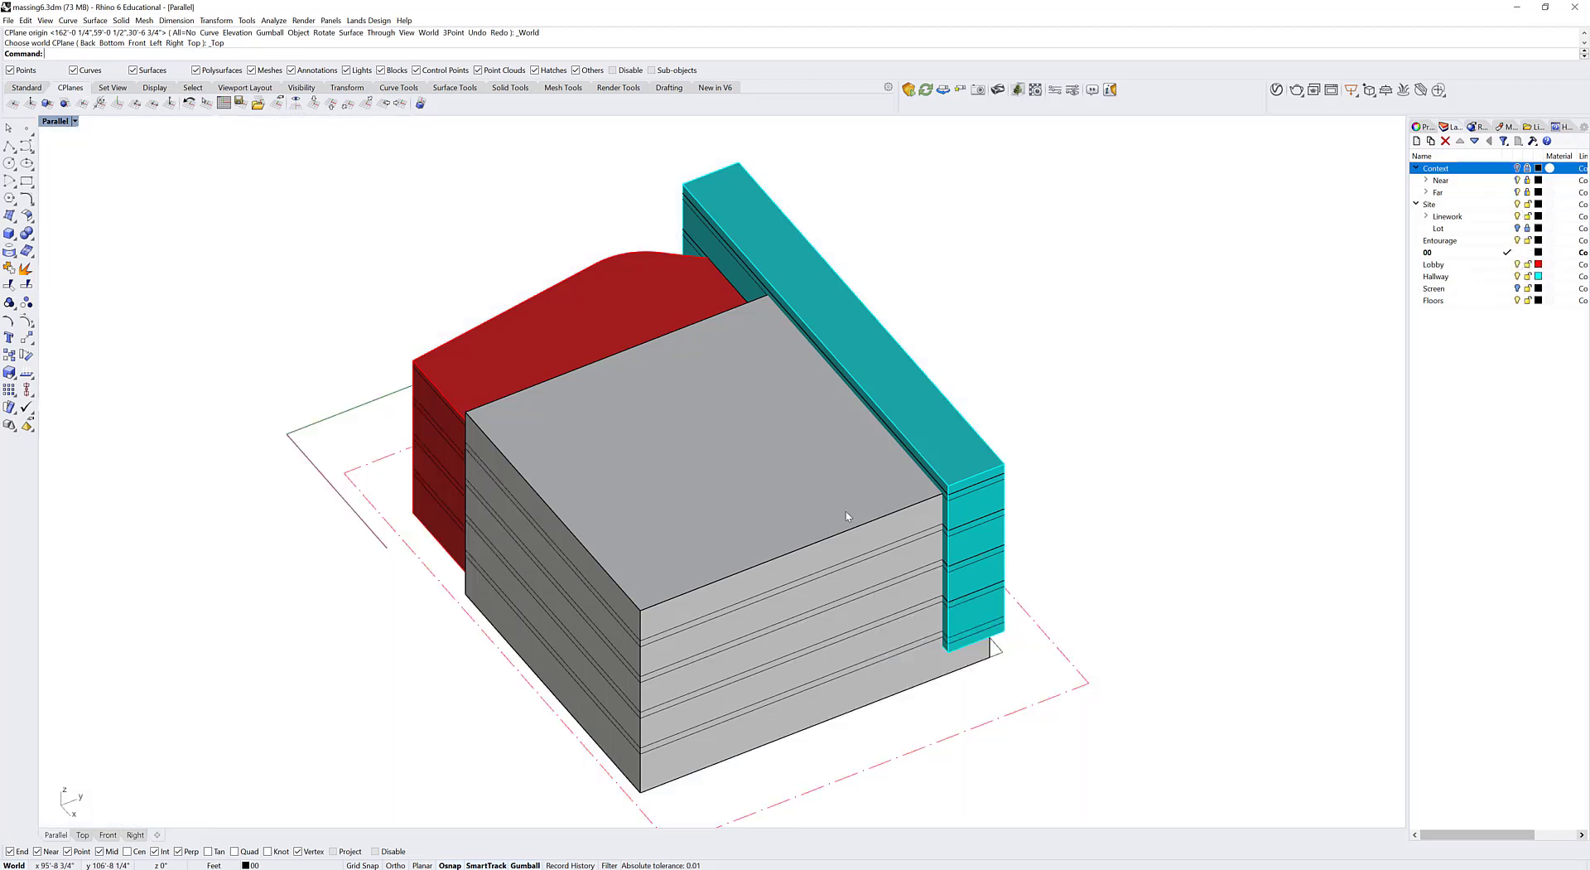
right_drag(811, 530, 878, 500)
right_drag(1081, 434, 248, 199)
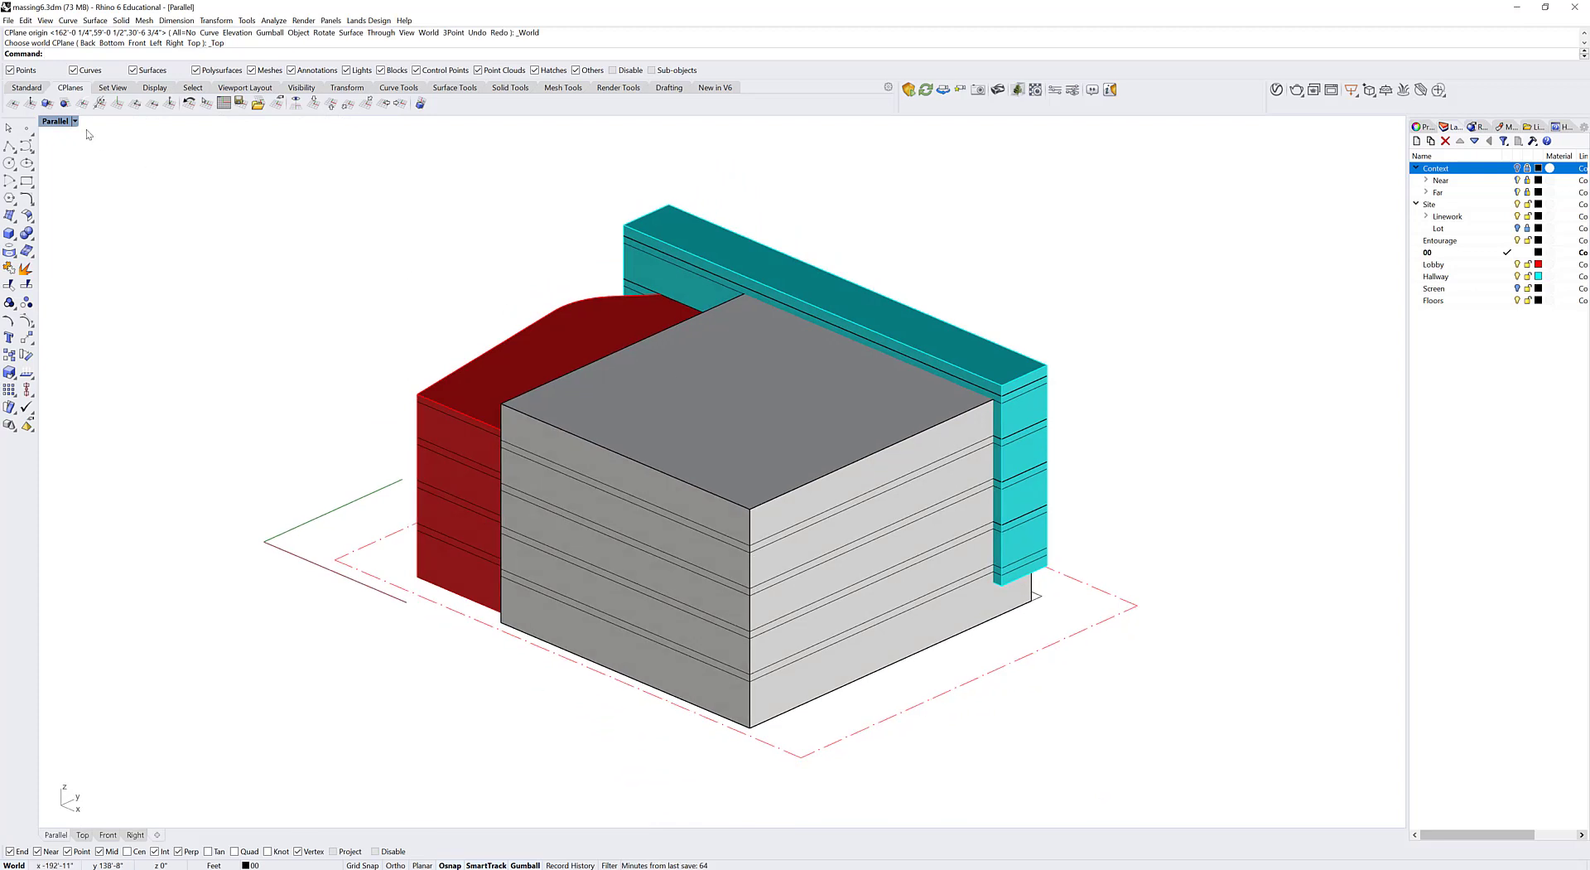
Step: Examine the building's elevation in the Front viewport of the four-view layout, and return to the maximized Parallel viewport
double_click(58, 122)
scroll(539, 572, down, 2)
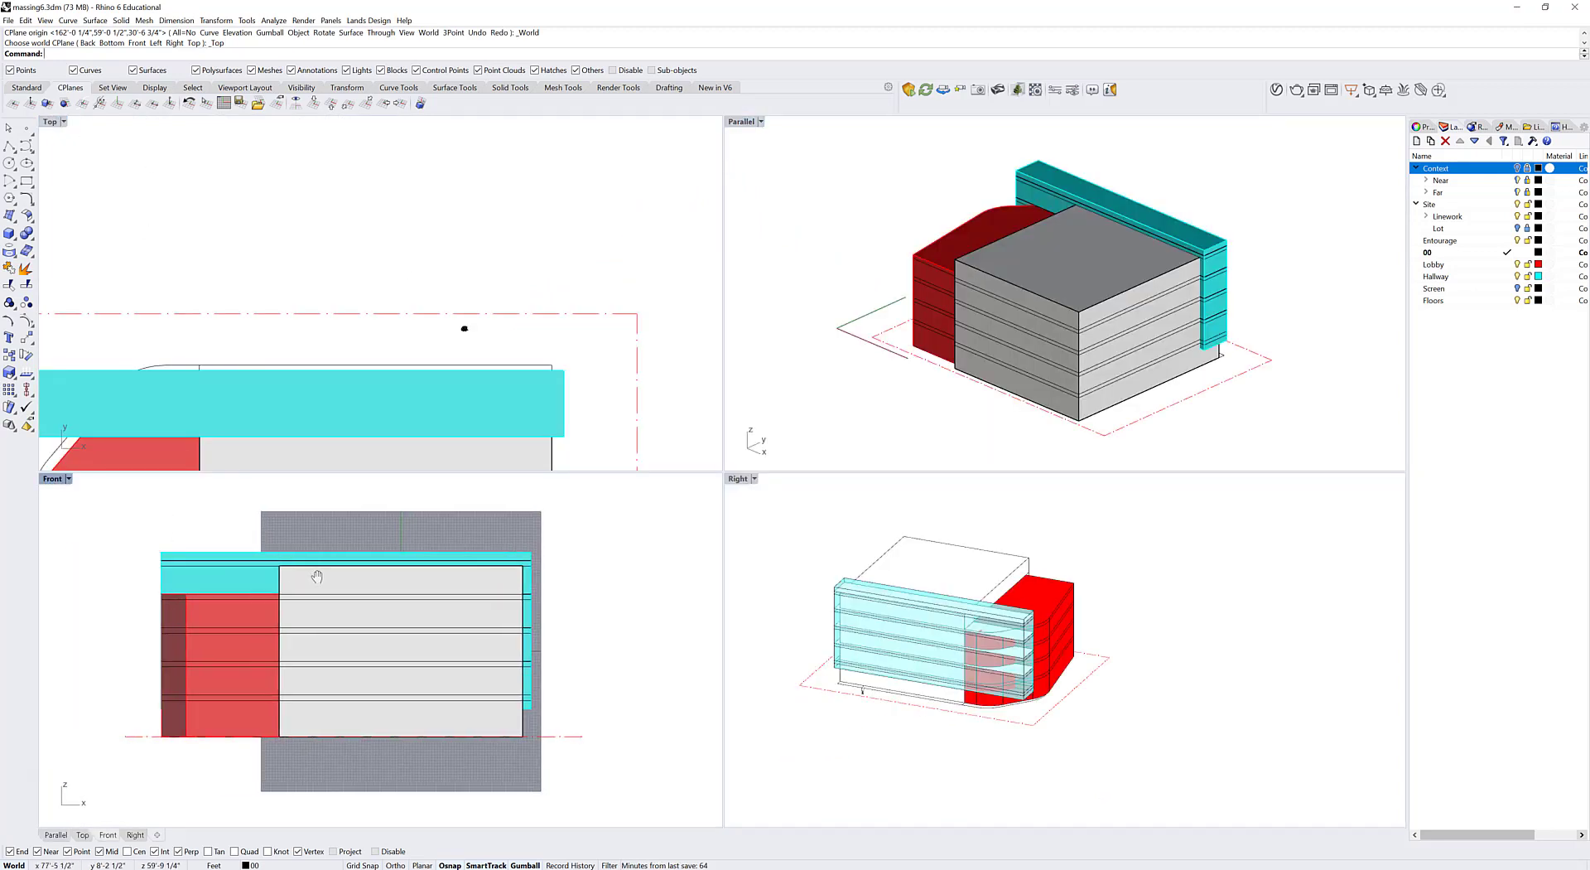
right_drag(396, 642, 428, 644)
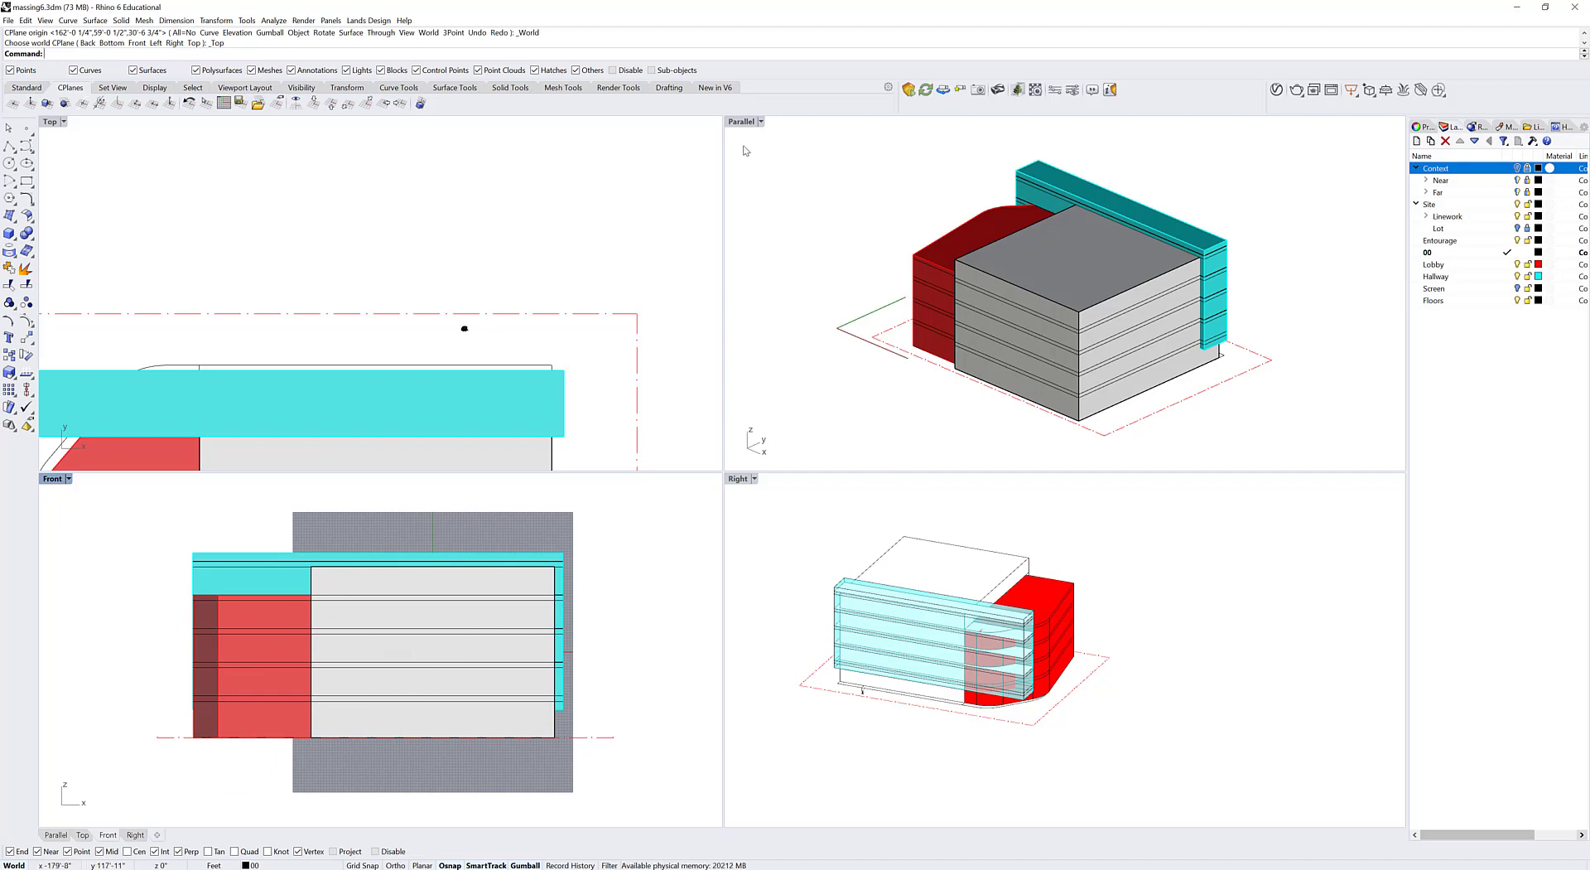
click(737, 123)
double_click(737, 123)
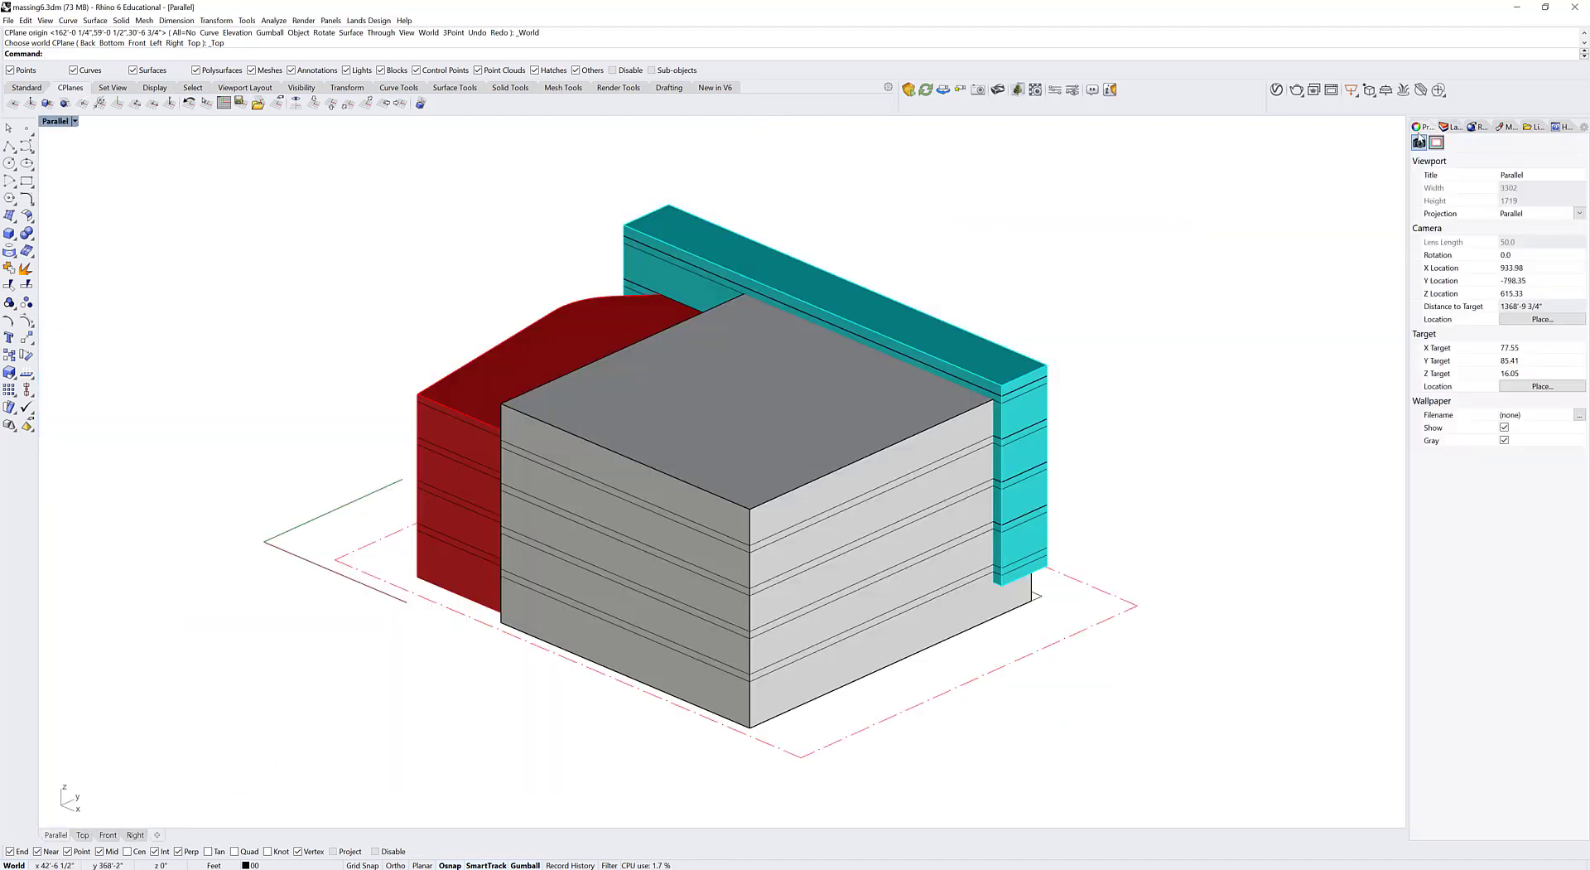
Step: Set the viewport's projection to Parallel in its viewport properties
click(1422, 126)
click(1538, 214)
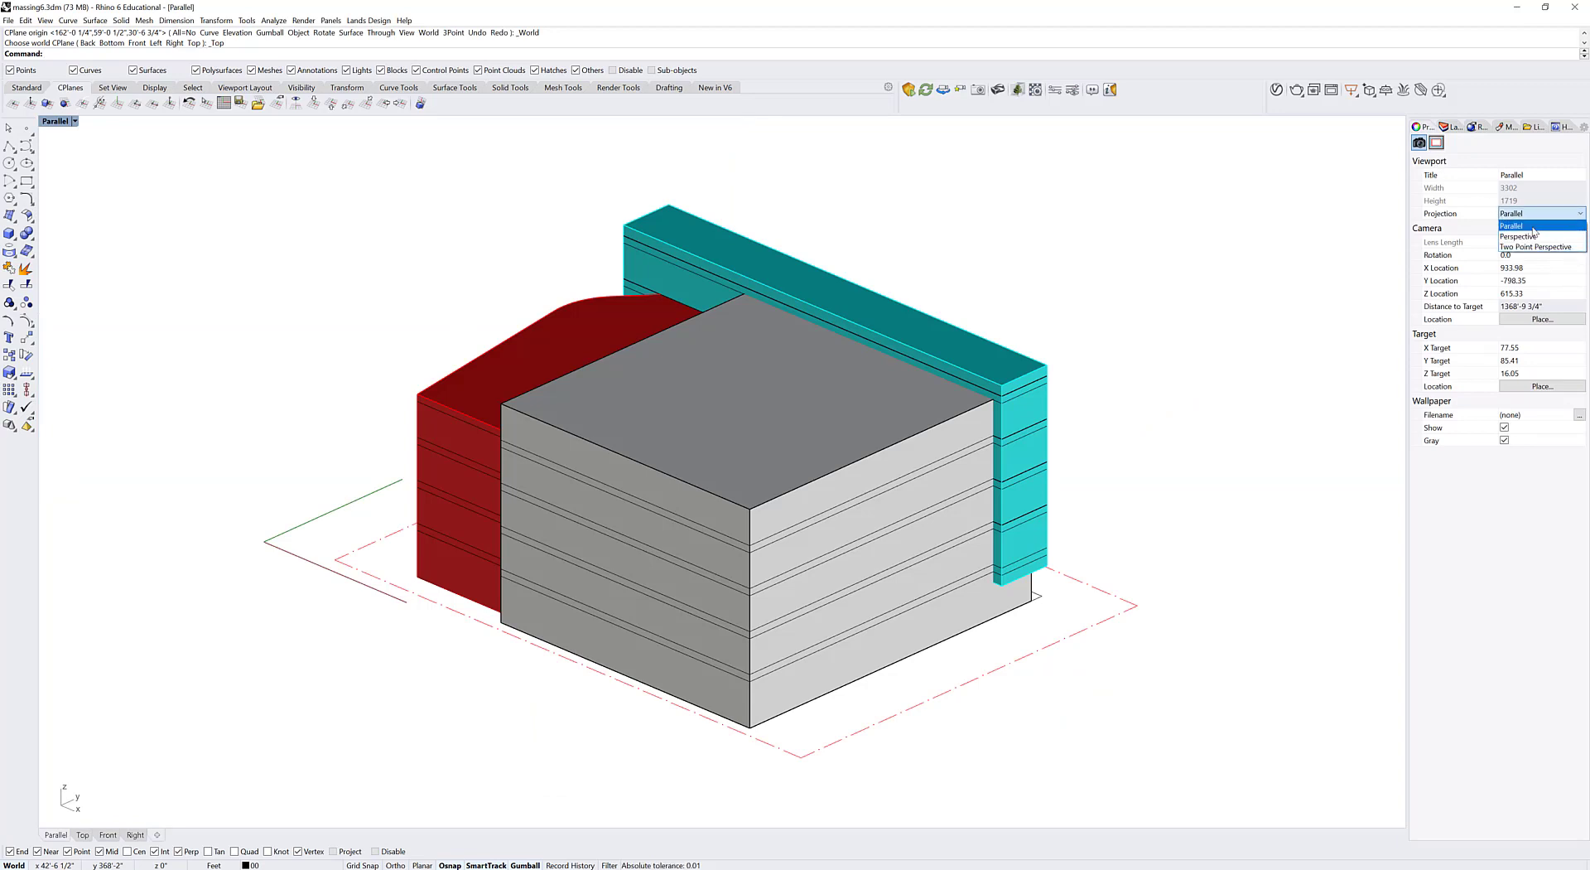
click(1524, 227)
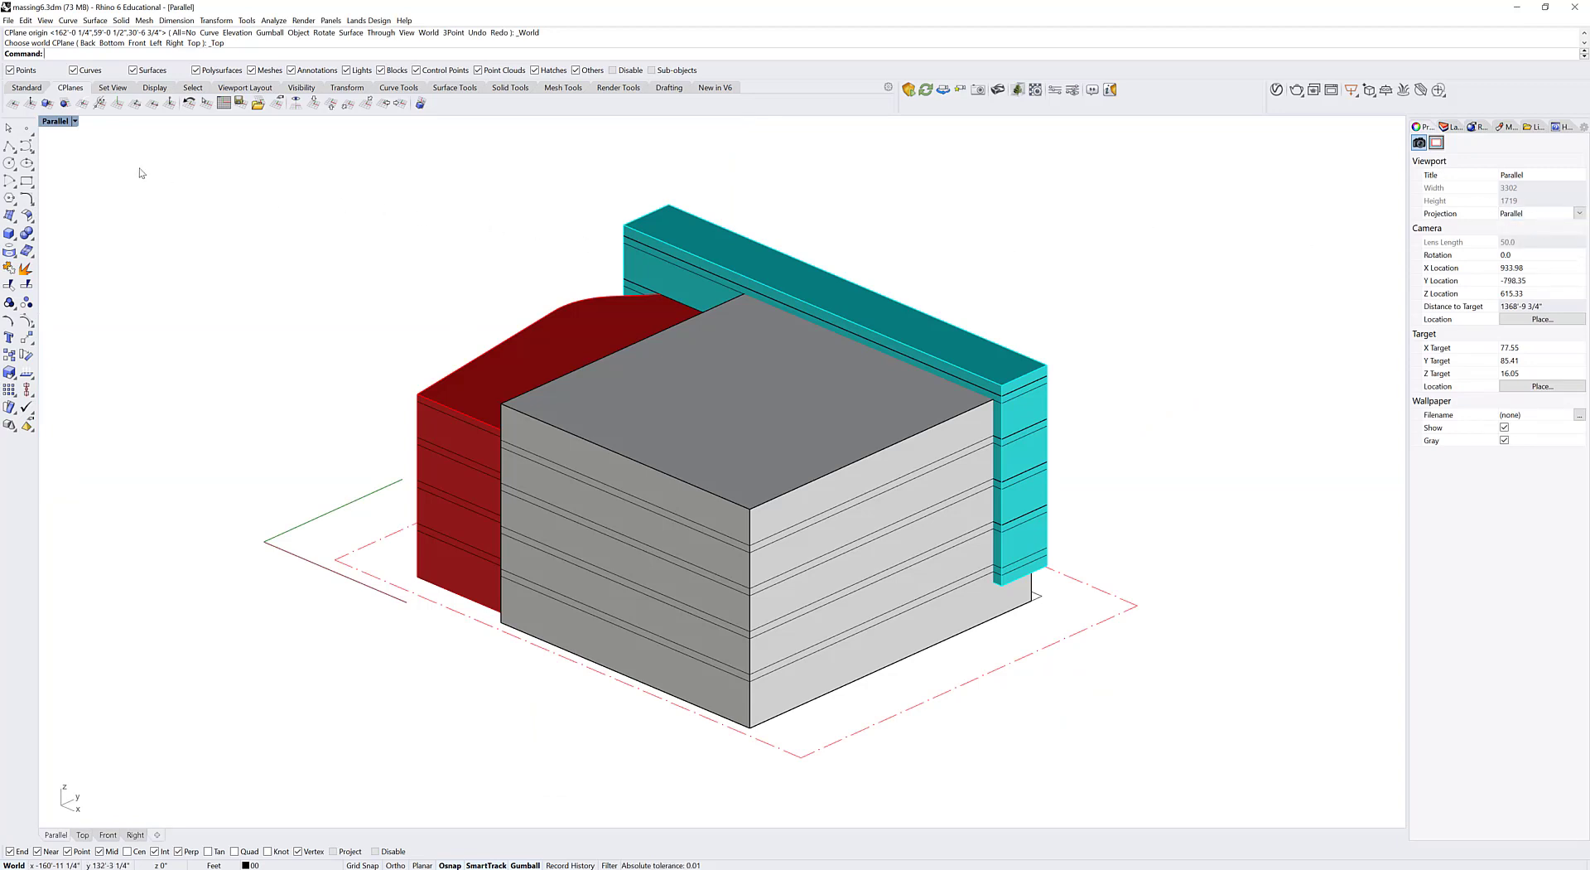
Step: Orient the Parallel viewport's camera squarely to the gray volume's face beside the red lobby, and compare it with the Front viewport
click(113, 90)
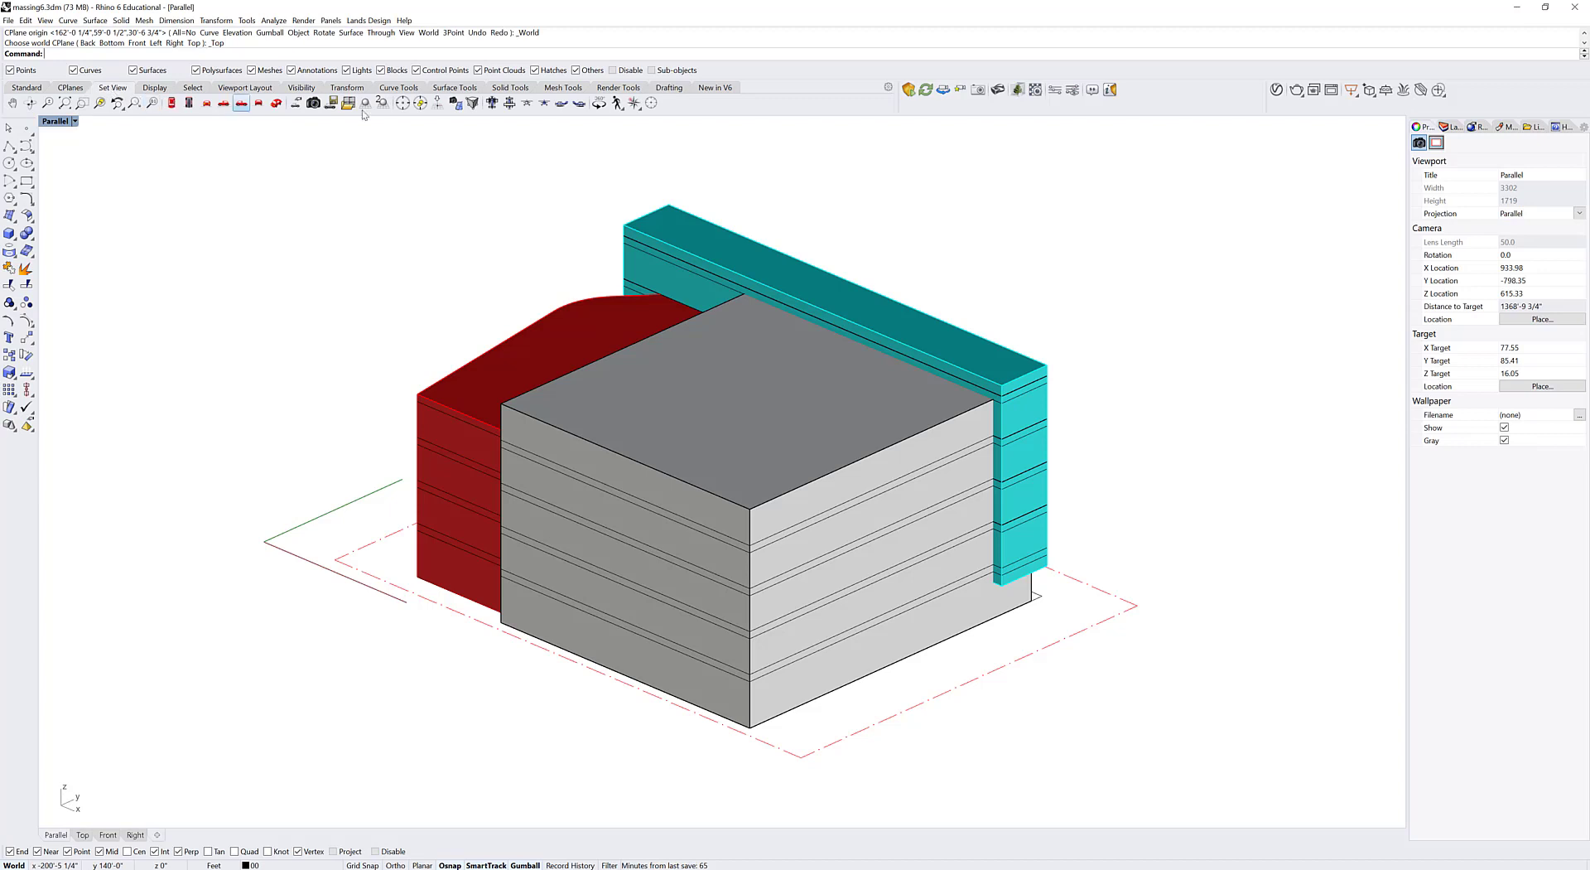
click(456, 104)
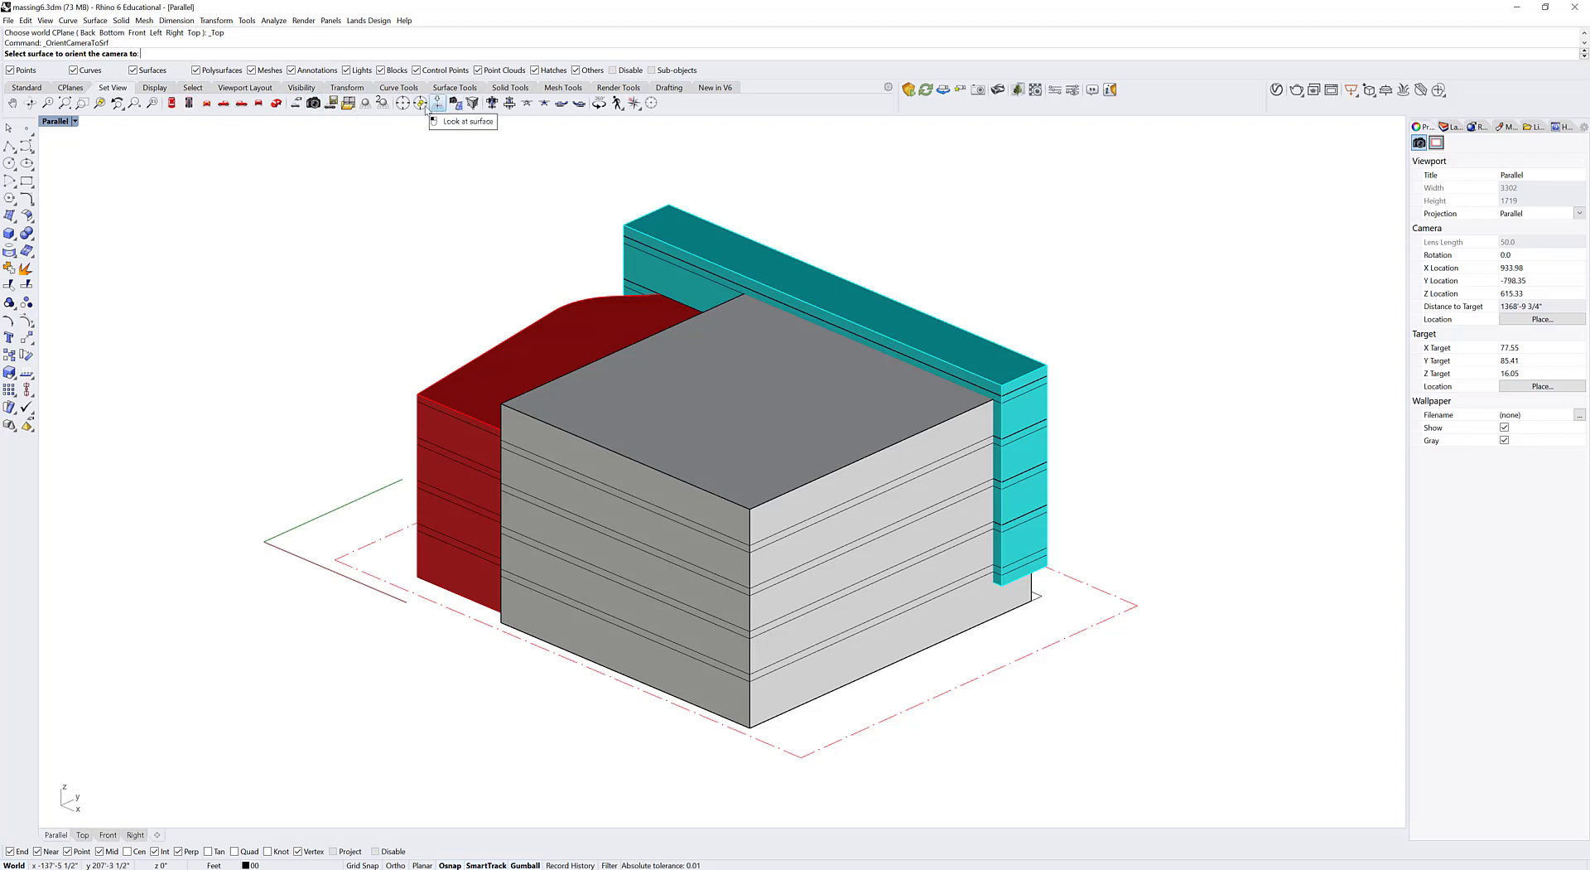
click(577, 461)
scroll(576, 454, up, 2)
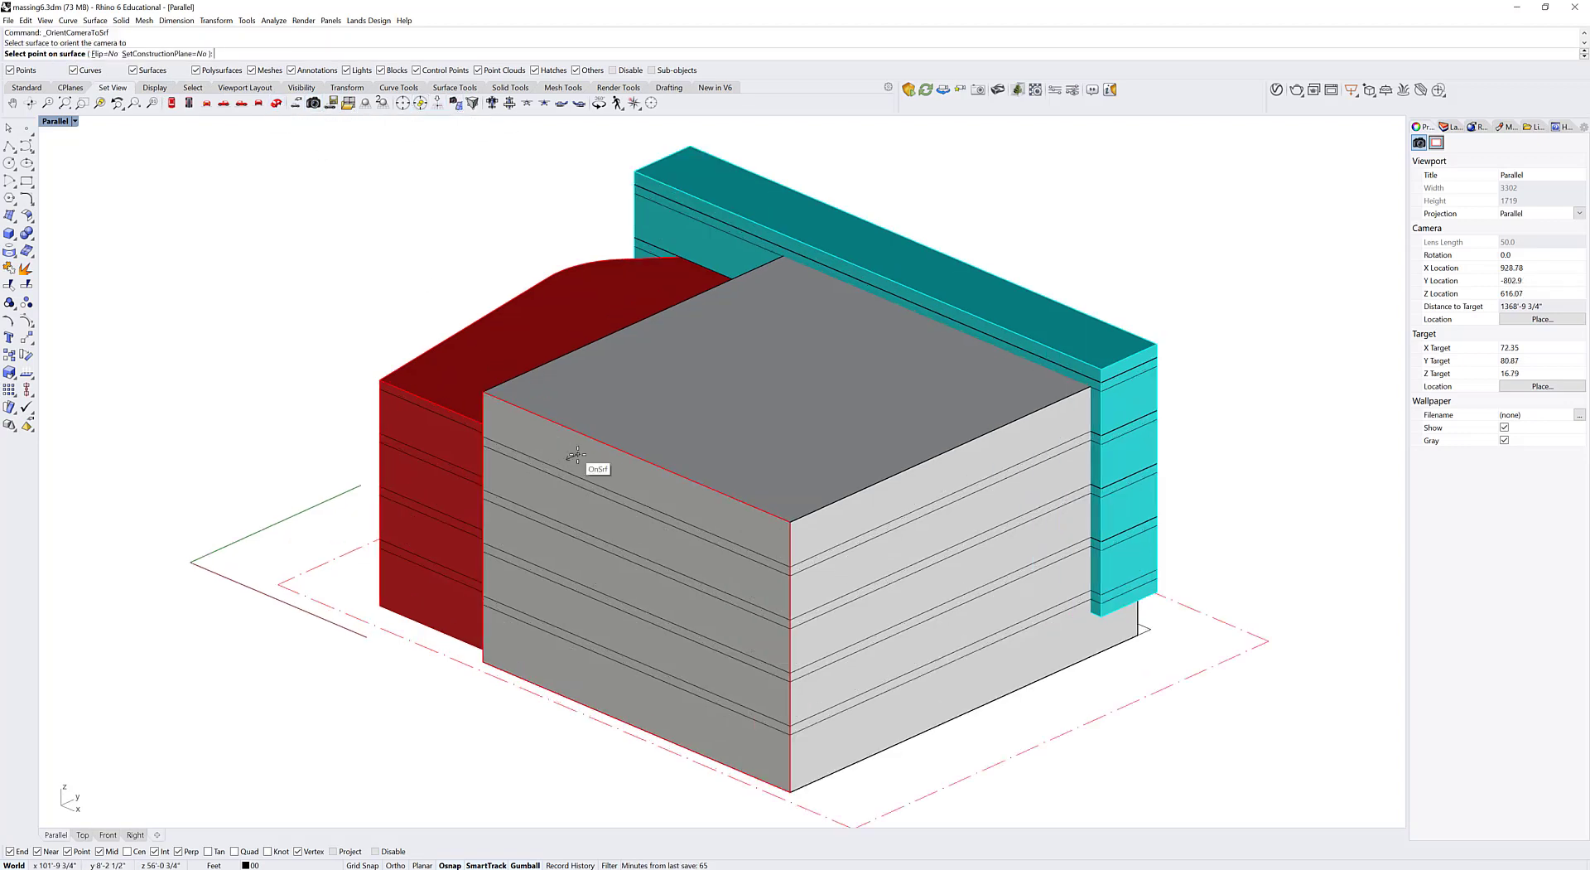
scroll(627, 543, up, 2)
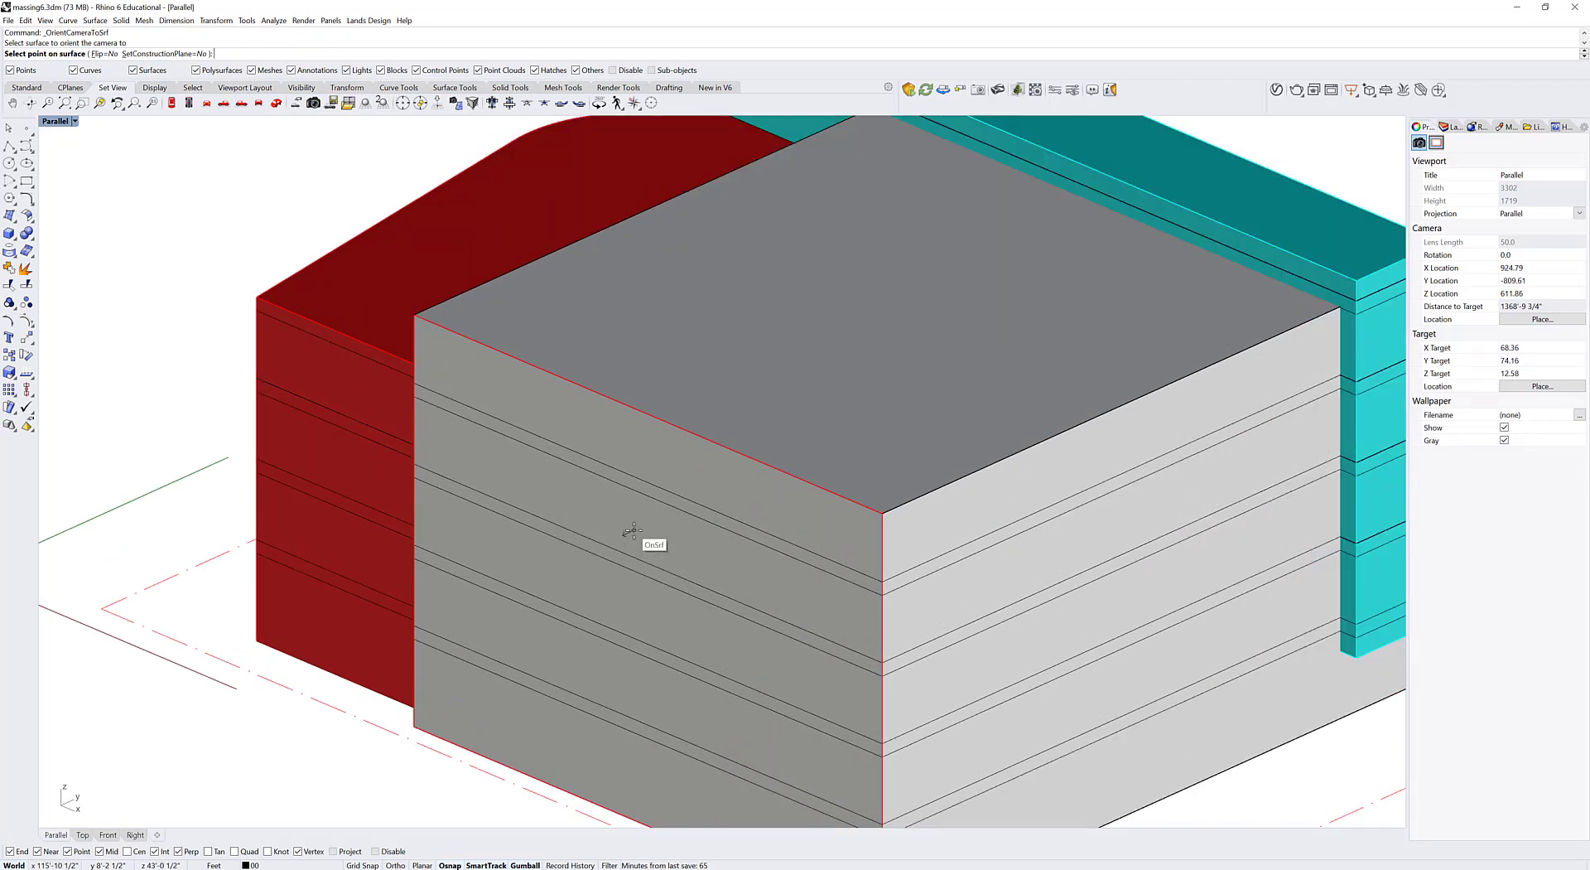
scroll(631, 530, up, 1)
scroll(632, 530, down, 1)
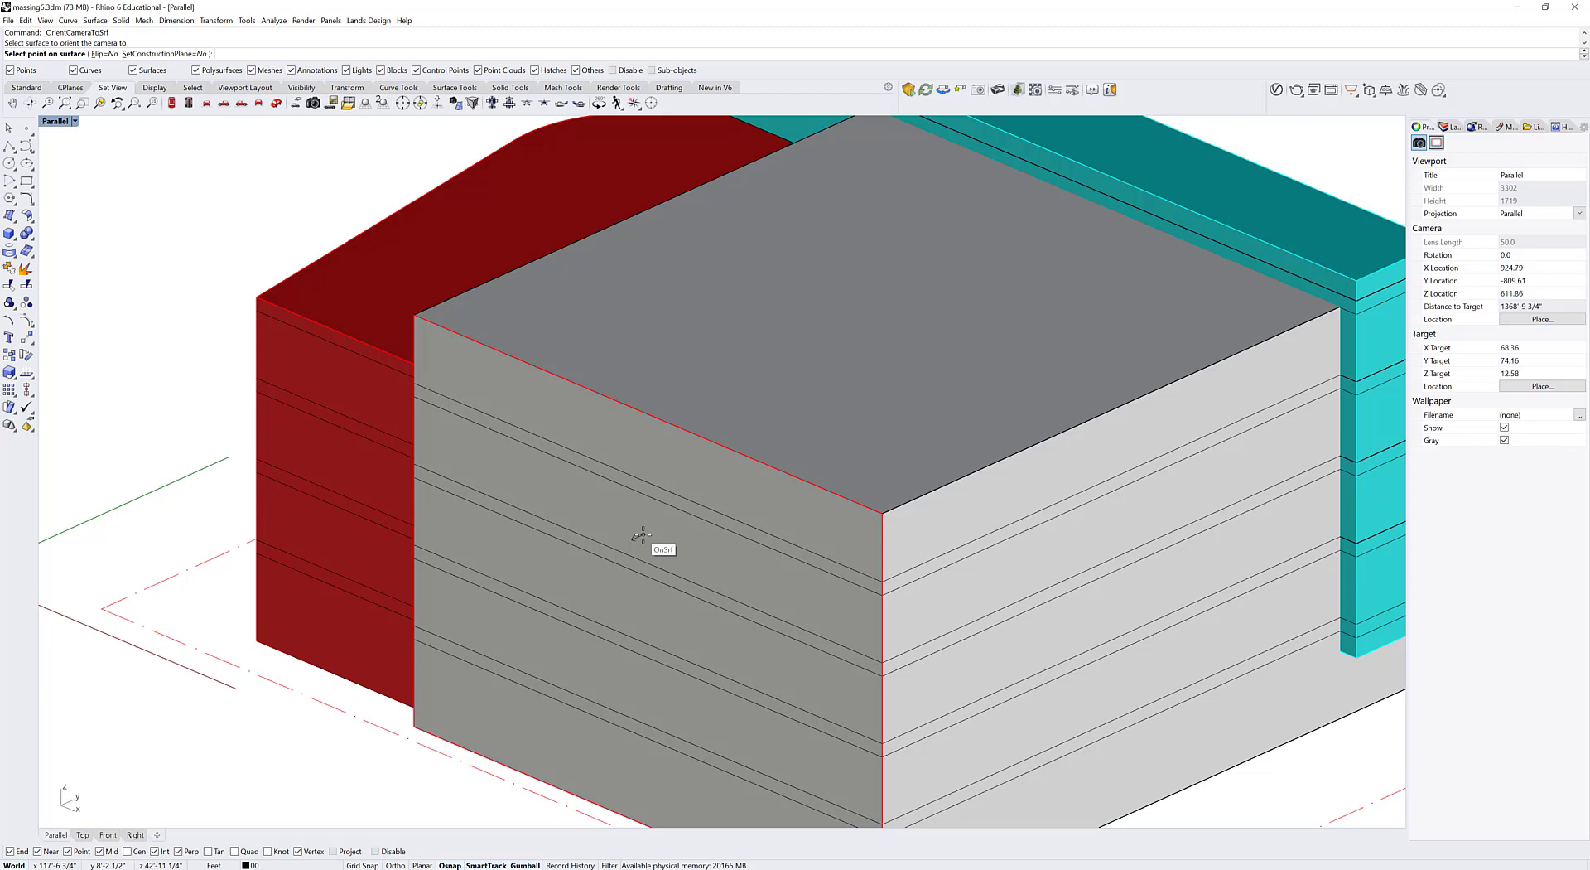
click(643, 536)
right_drag(480, 627, 628, 572)
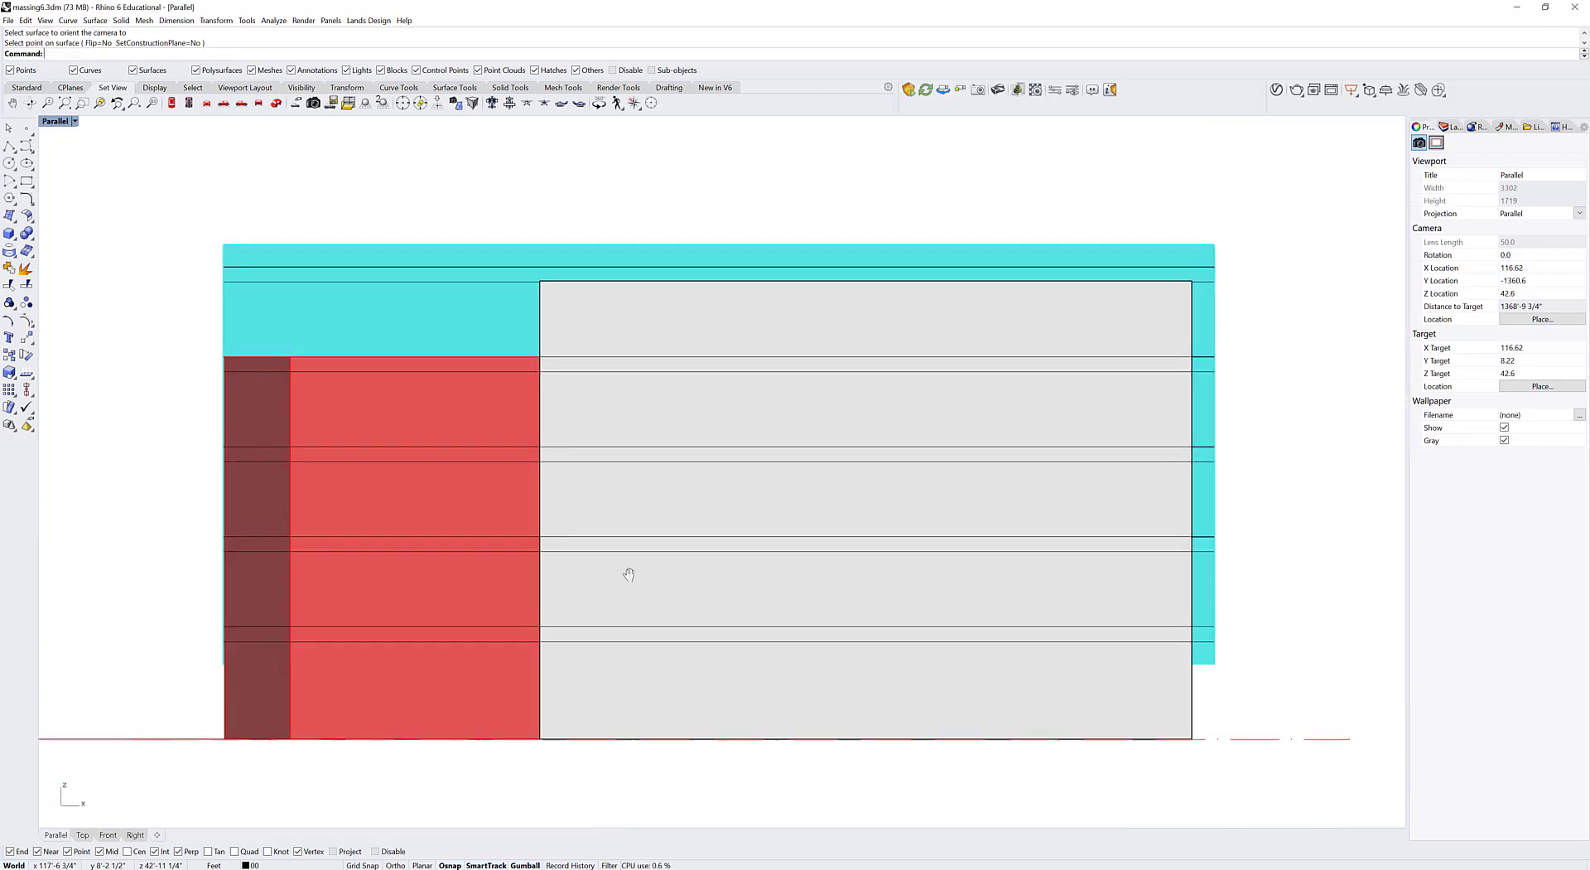
double_click(55, 122)
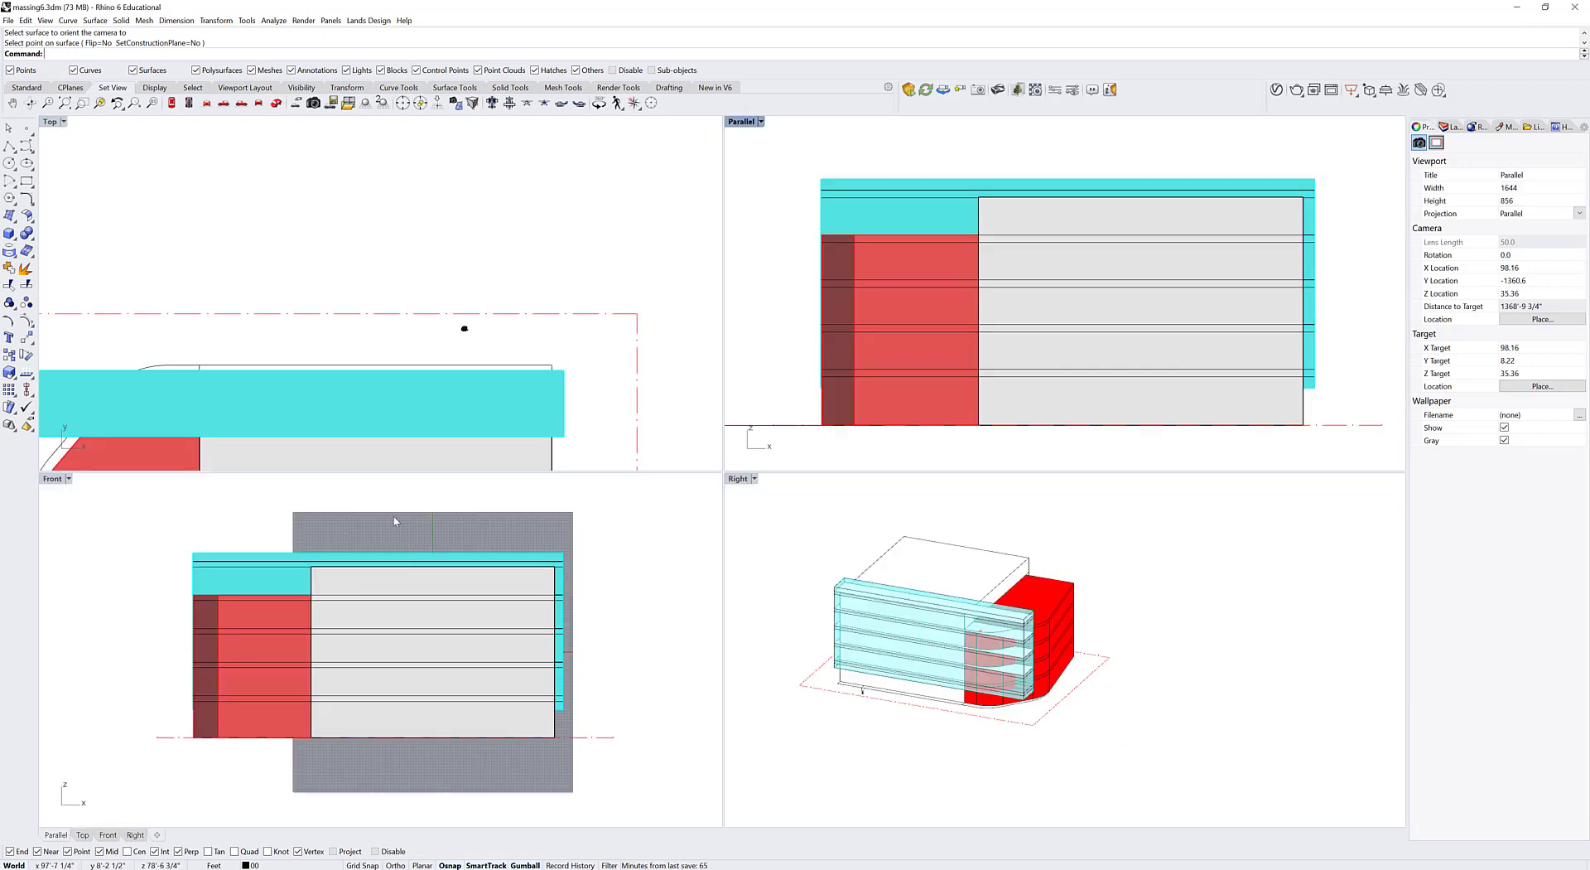
double_click(740, 124)
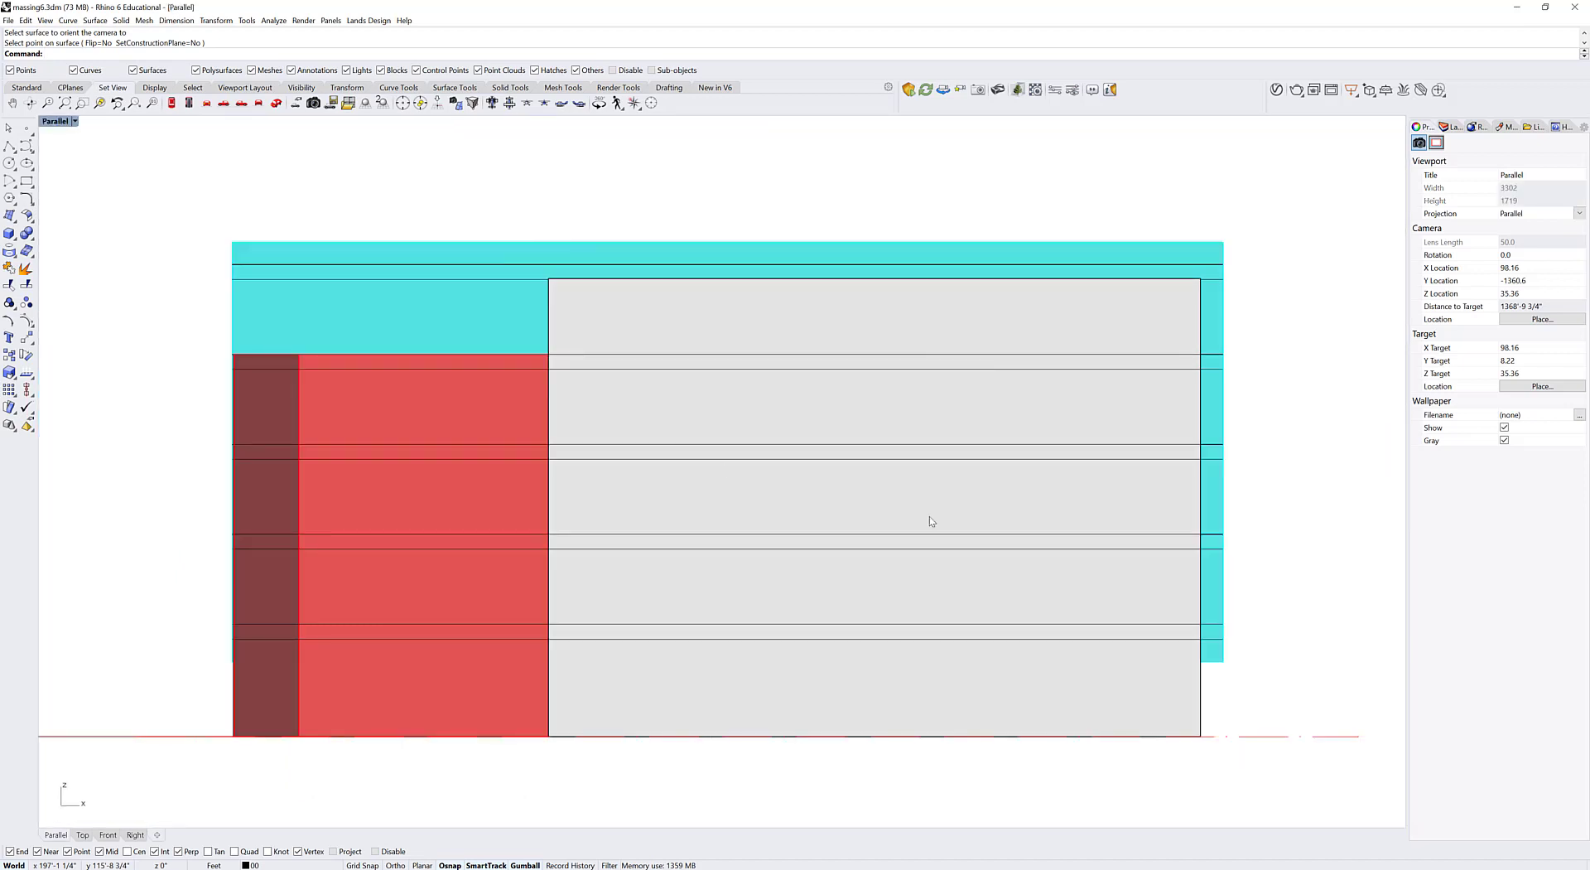
Step: Set the construction plane to the gray volume's front face, accepting the default origin and X axis direction
click(70, 88)
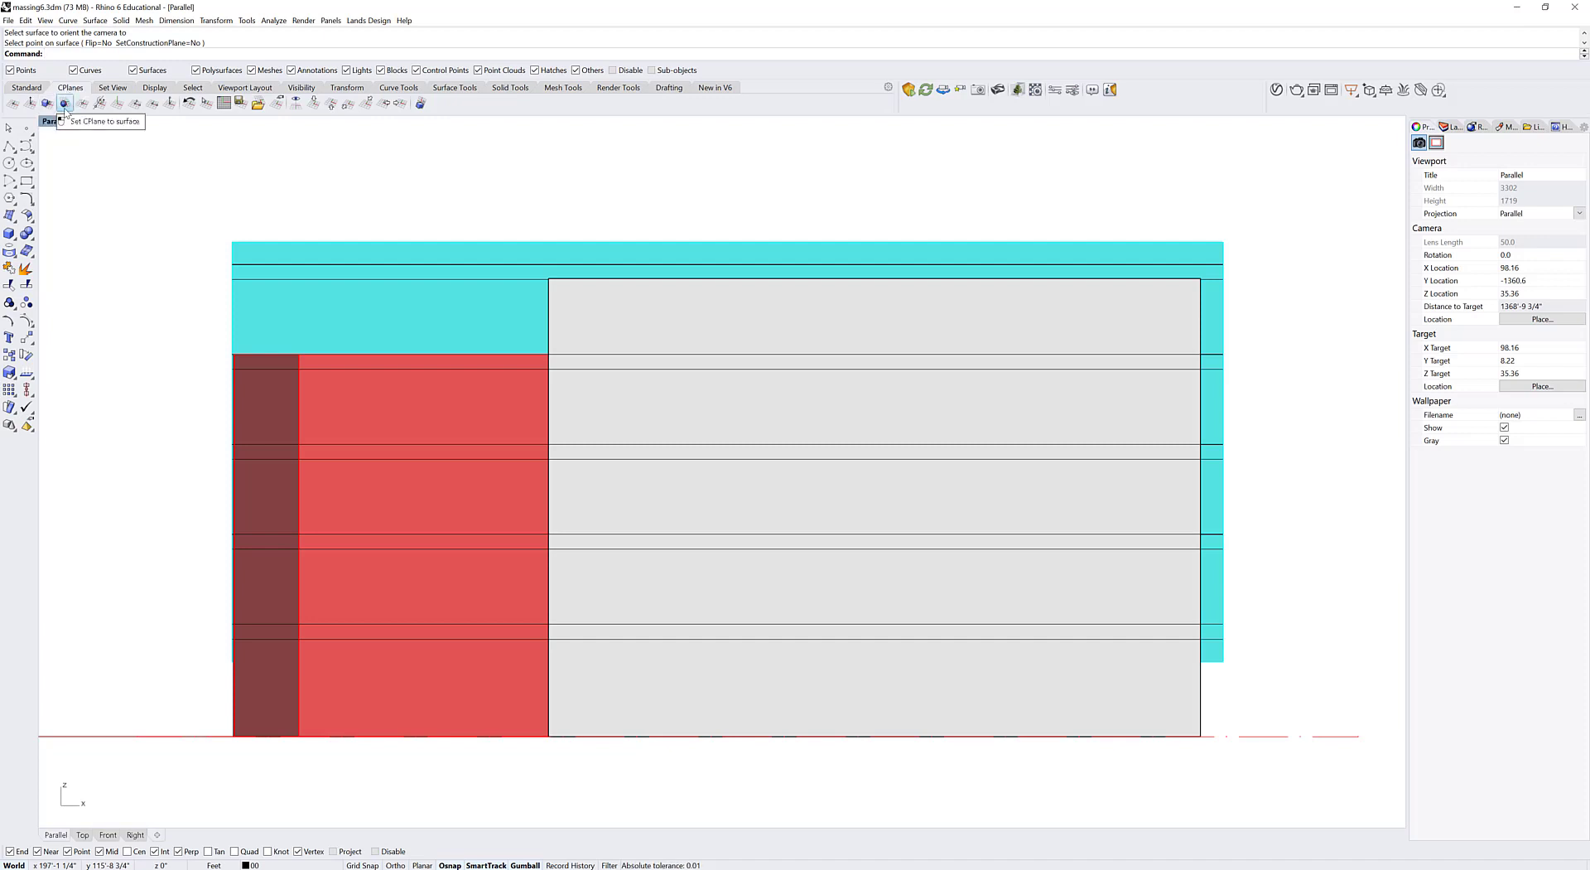
click(65, 105)
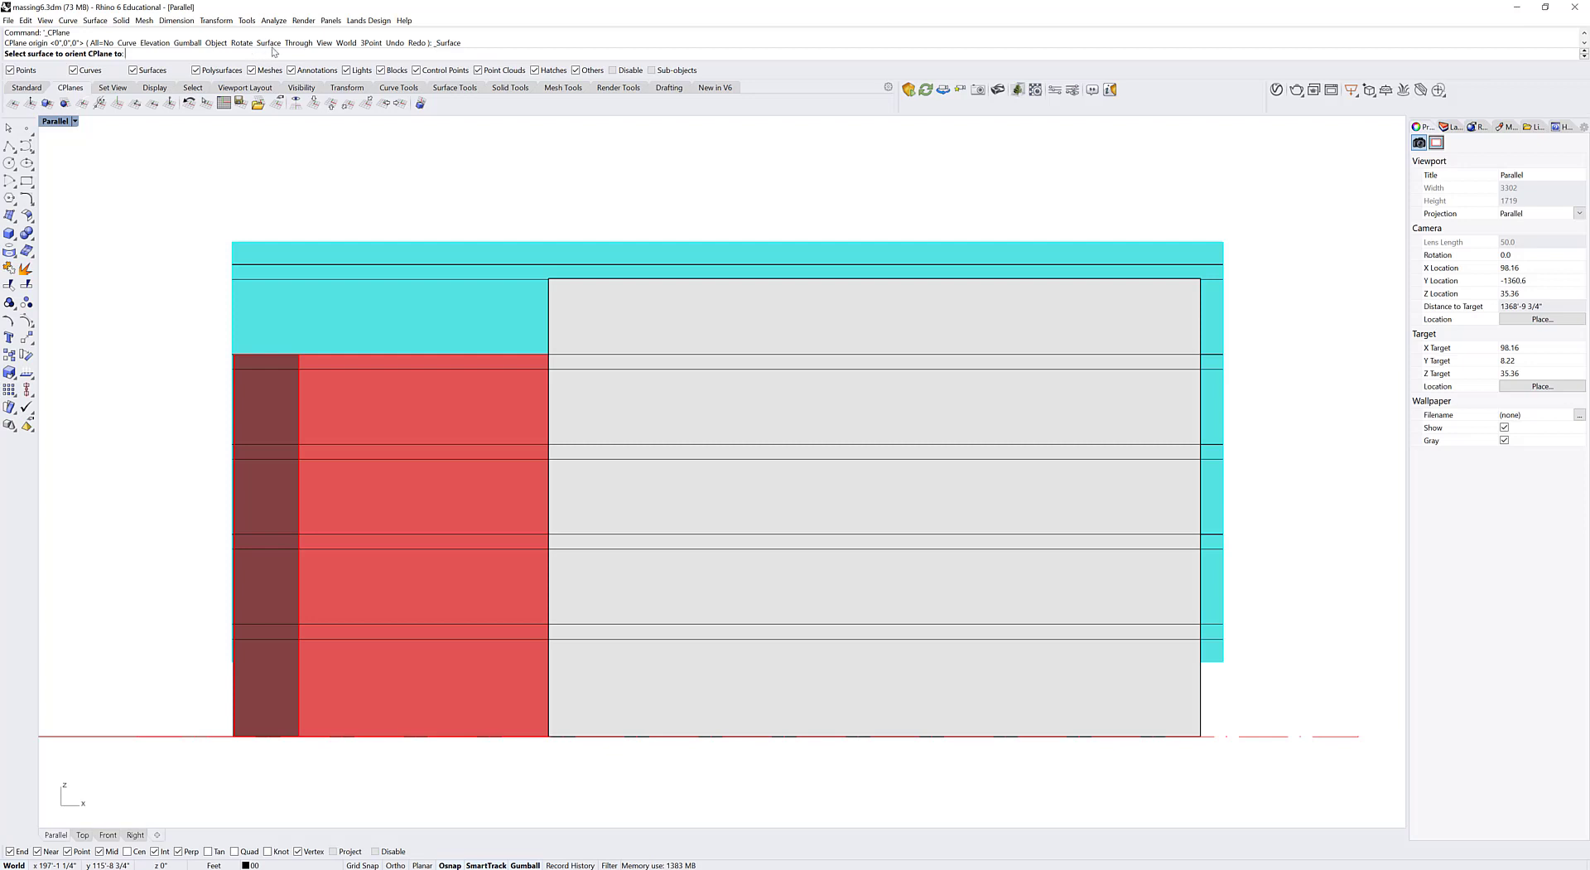
click(585, 598)
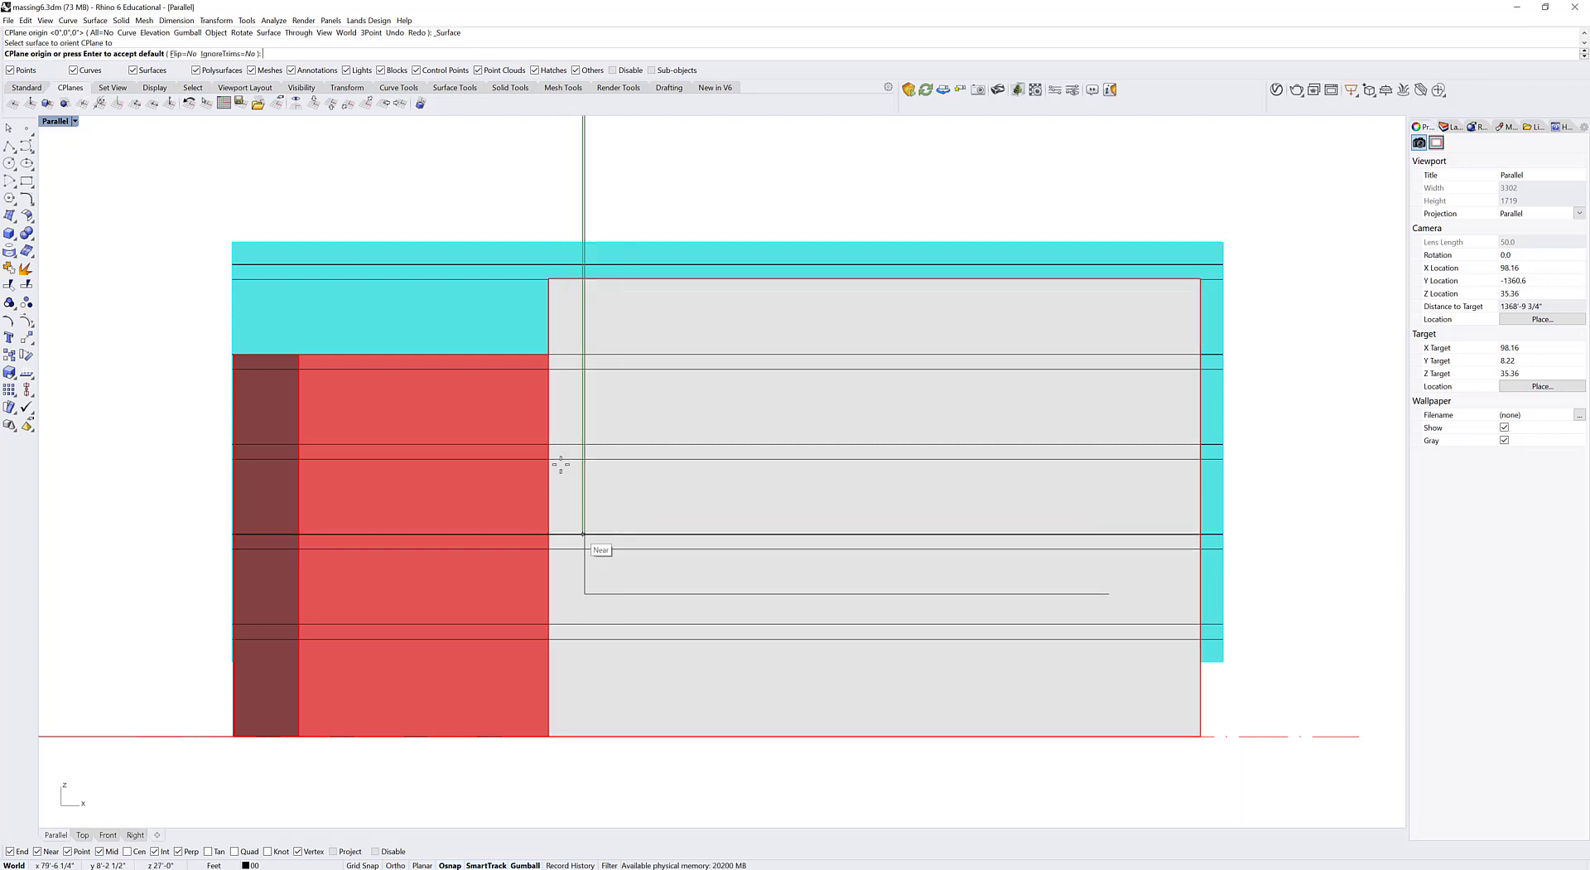
key(Return)
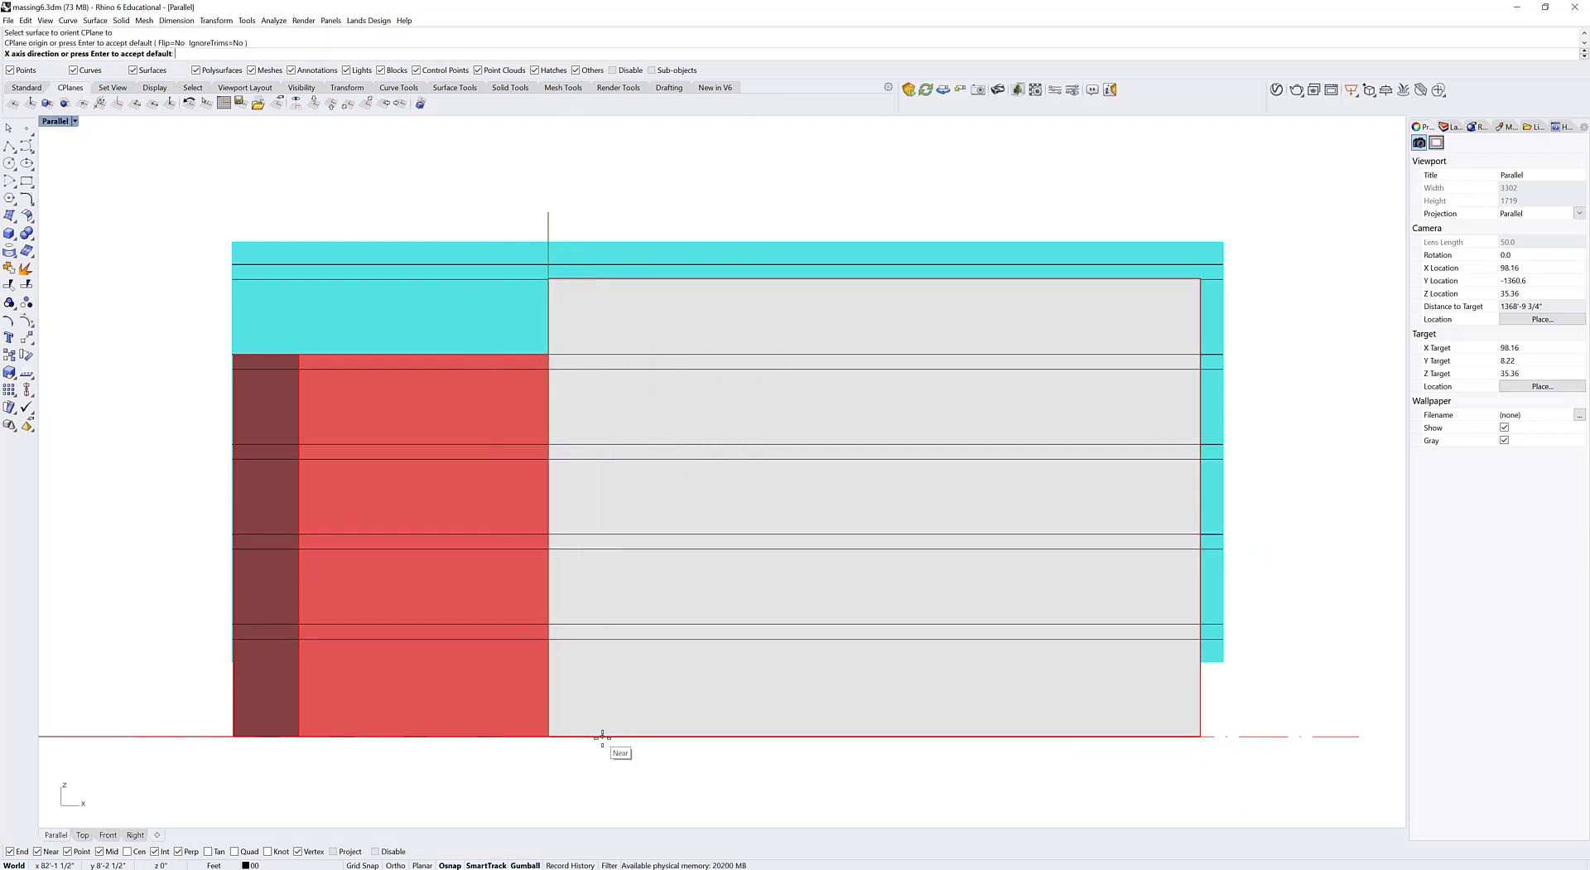
key(Return)
Step: Draw a diagonal line across the gray front face, from its upper floor lines down towards the lower floors
text(line)
key(Return)
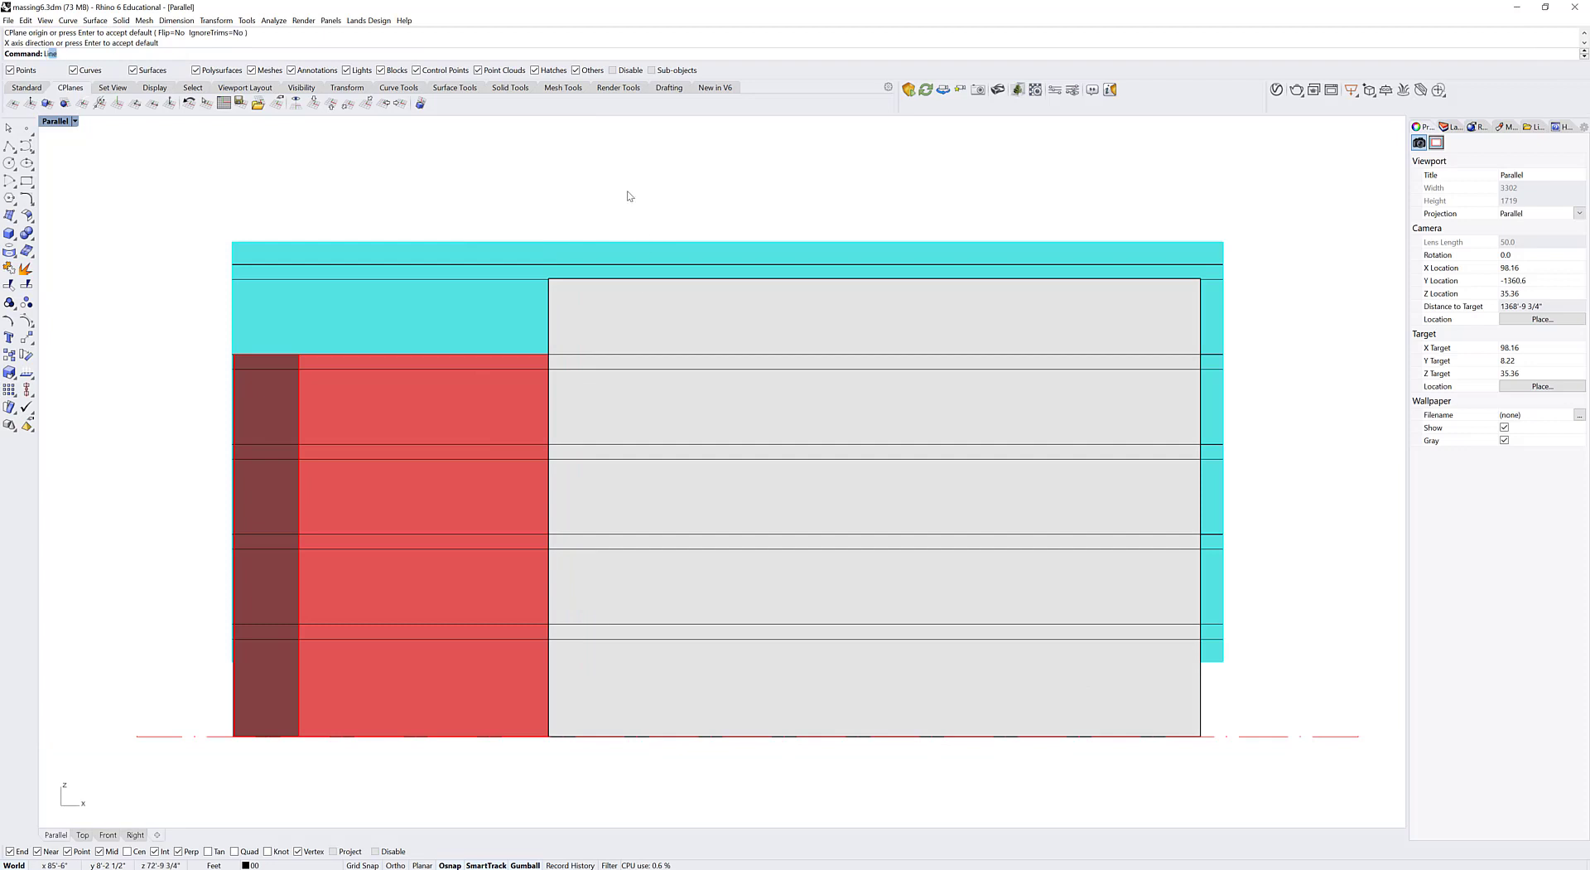
click(1071, 369)
click(934, 603)
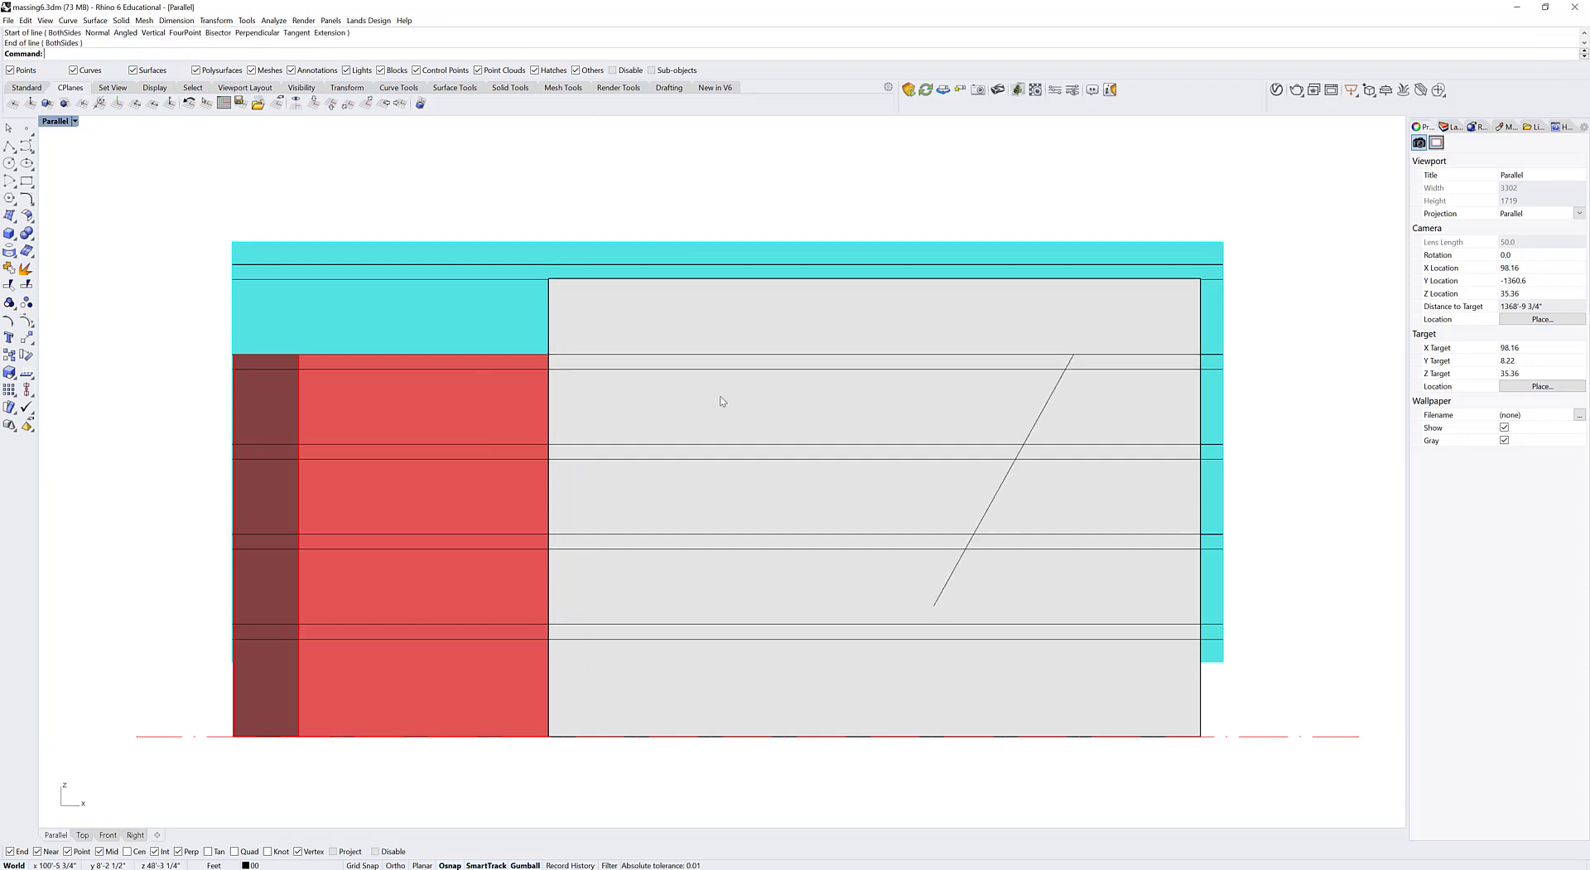
Step: Restore the four-view layout and change the Top viewport to a Perspective view close to the line on the facade
double_click(53, 124)
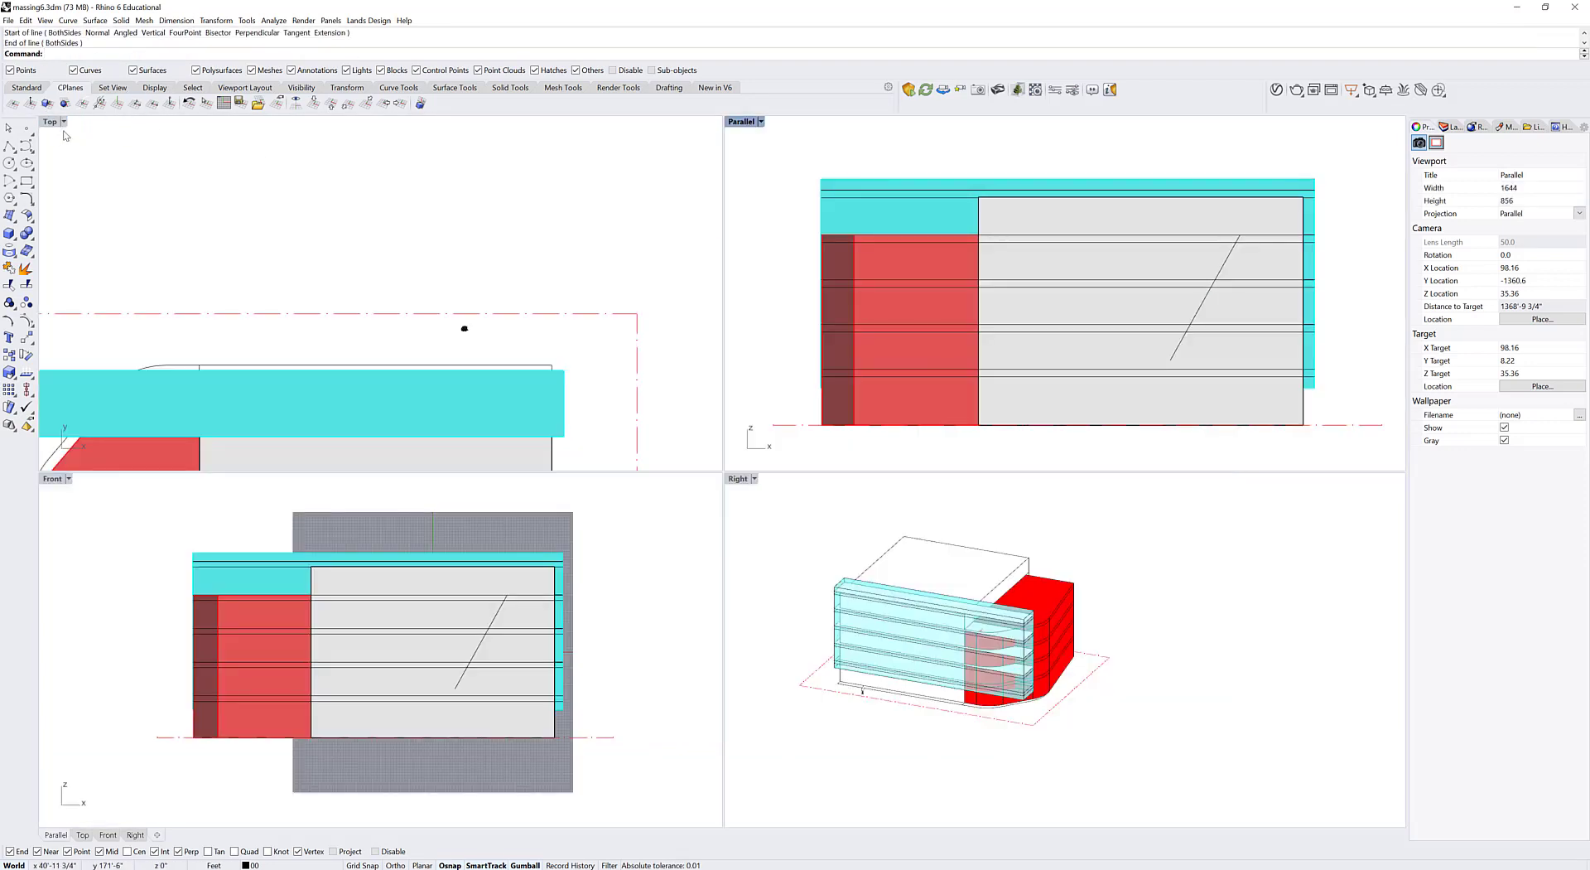
click(63, 122)
mouse_move(115, 403)
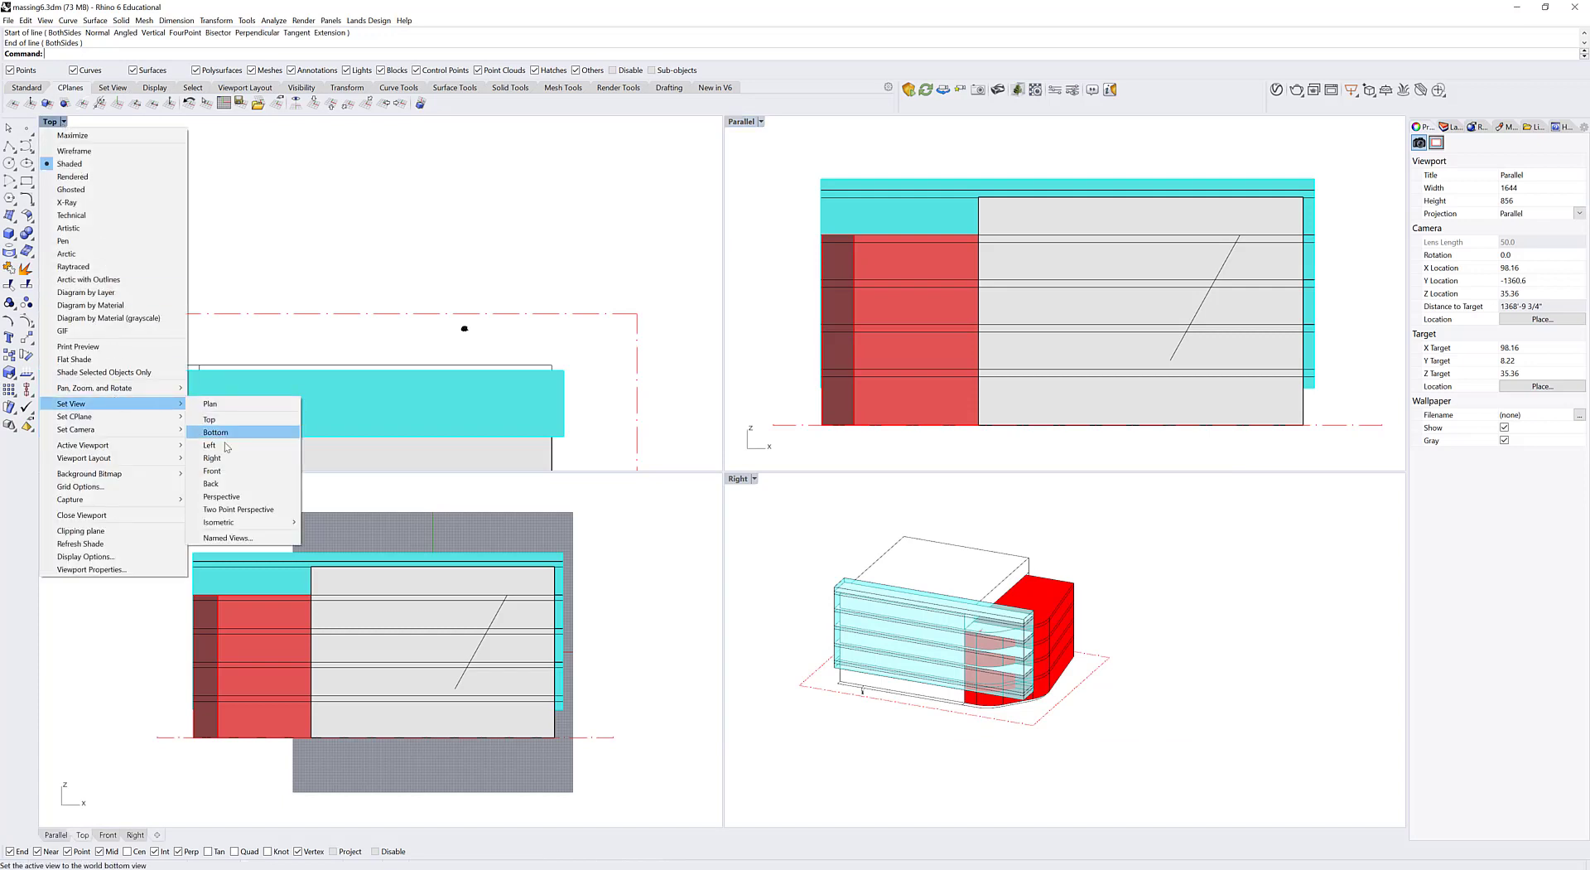
click(220, 494)
scroll(451, 266, up, 10)
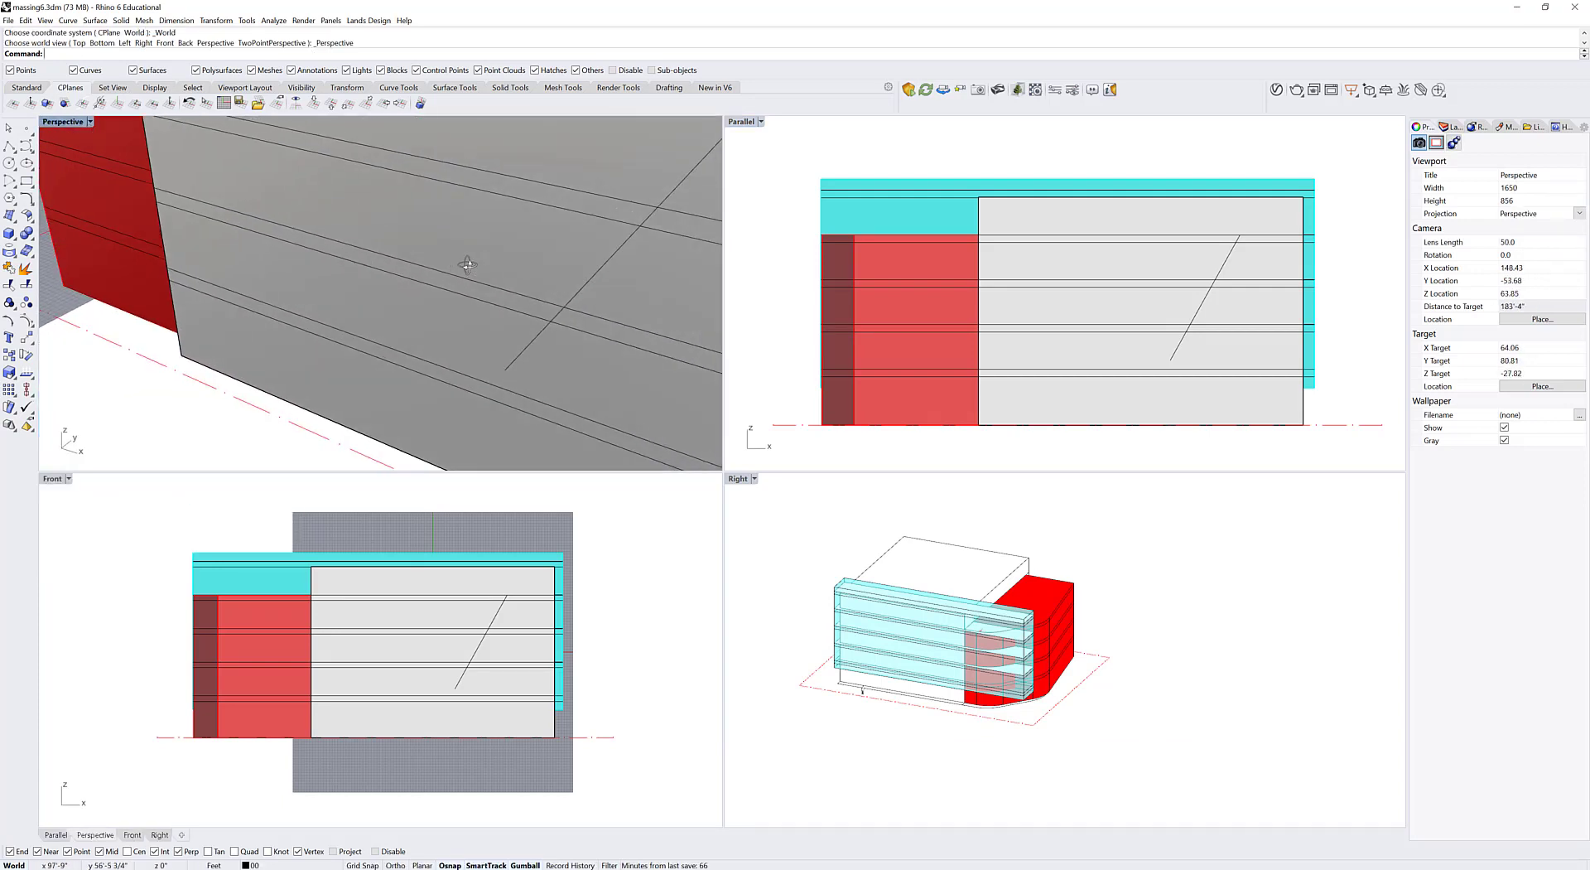
Step: Draw three more lines over the gray facade in the Front viewport: two crossing diagonals and a short near-vertical one
click(1012, 150)
text(line)
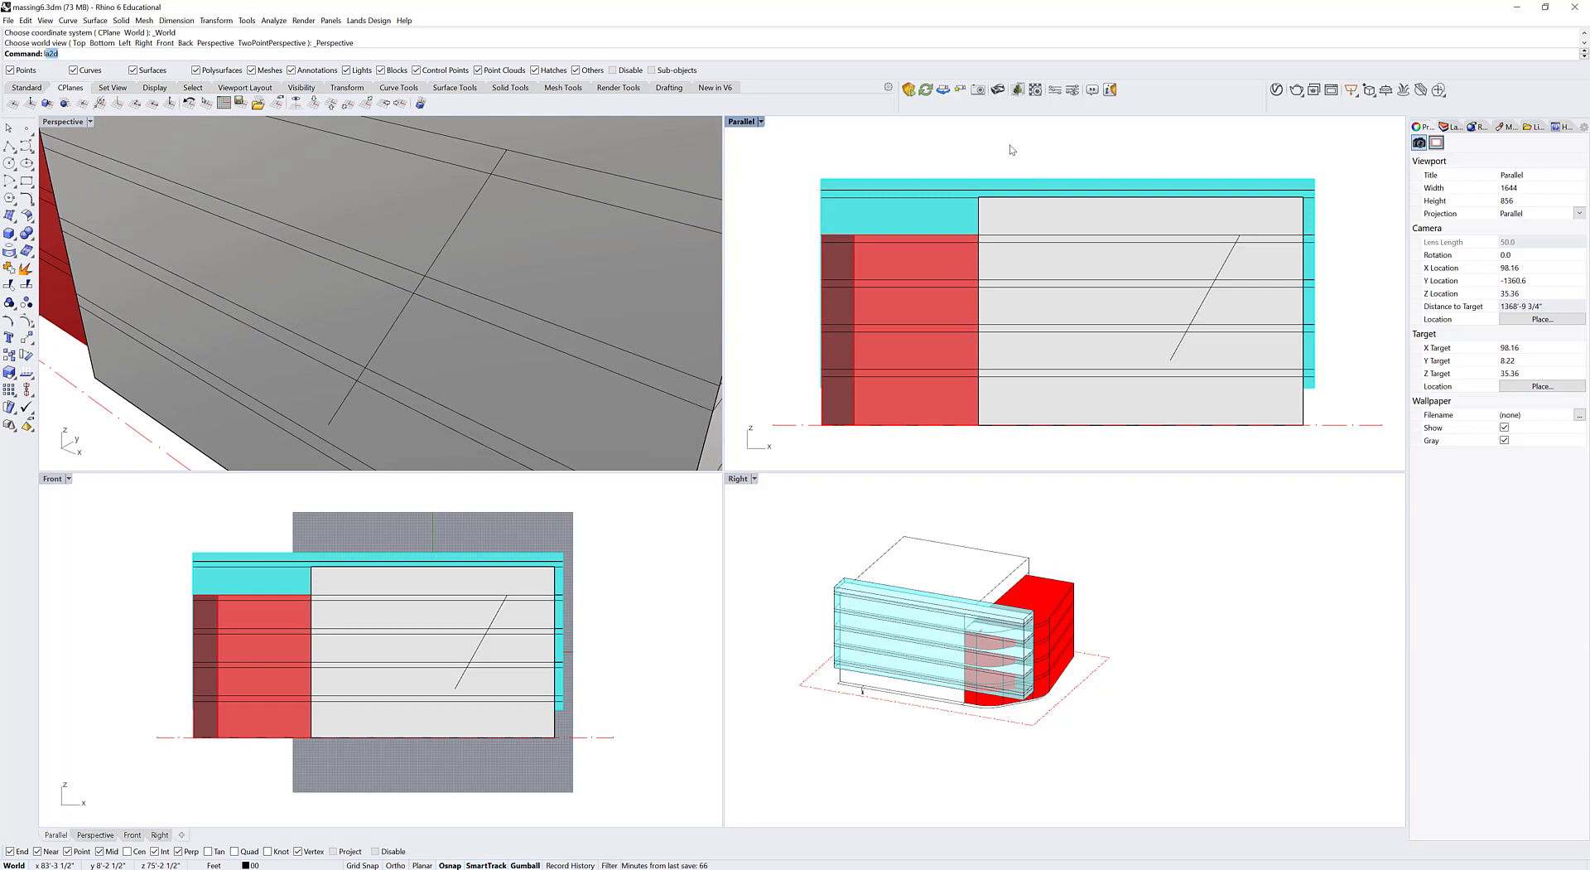
key(Return)
click(330, 600)
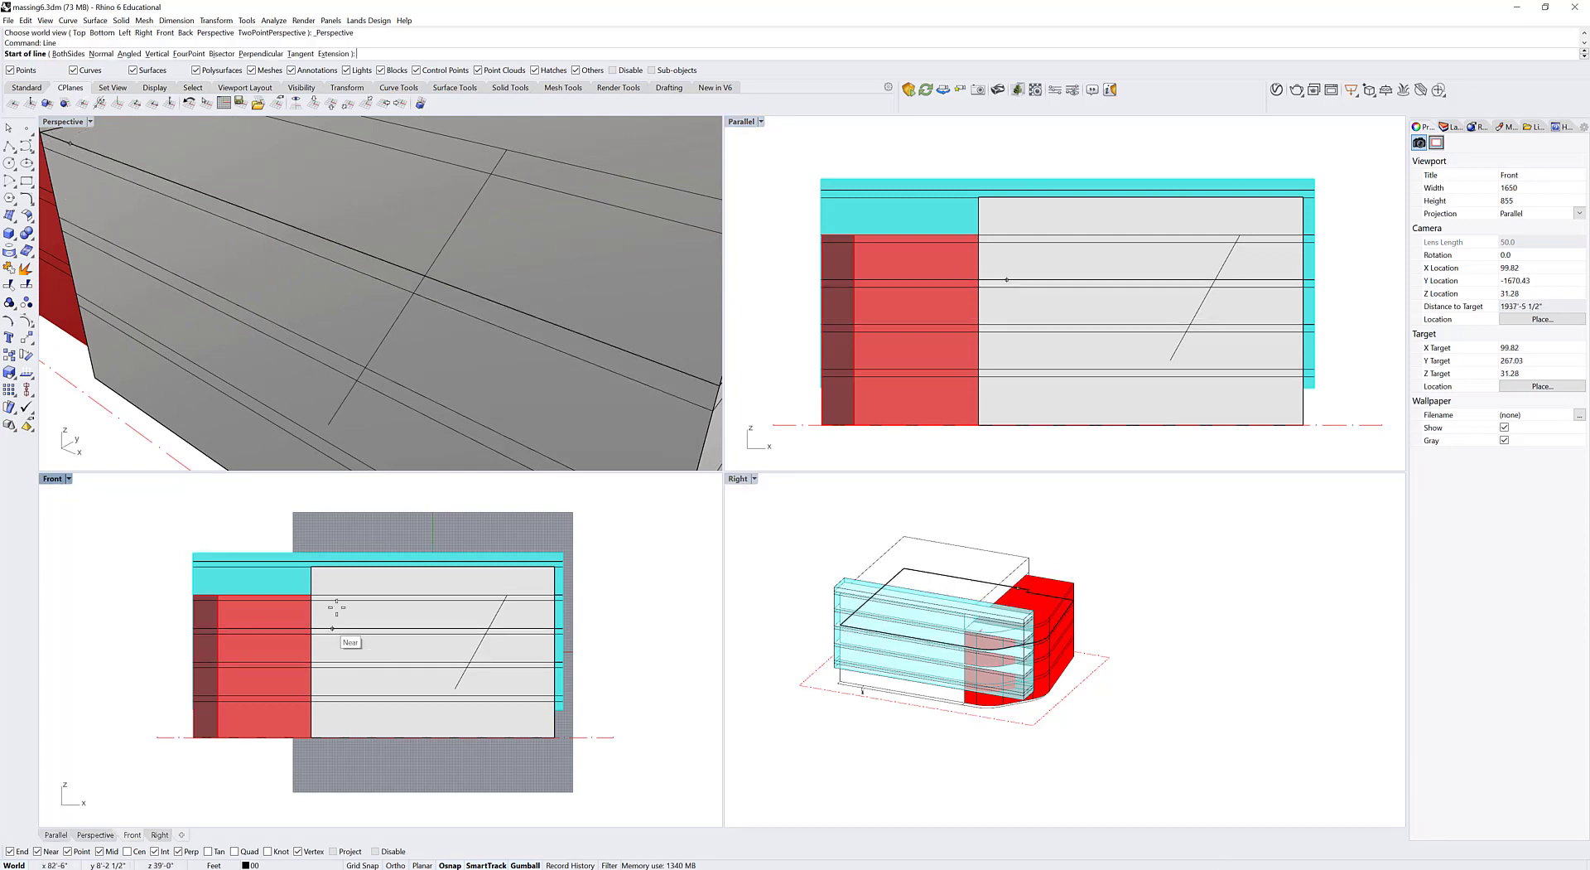
click(433, 700)
key(Return)
click(339, 736)
click(441, 601)
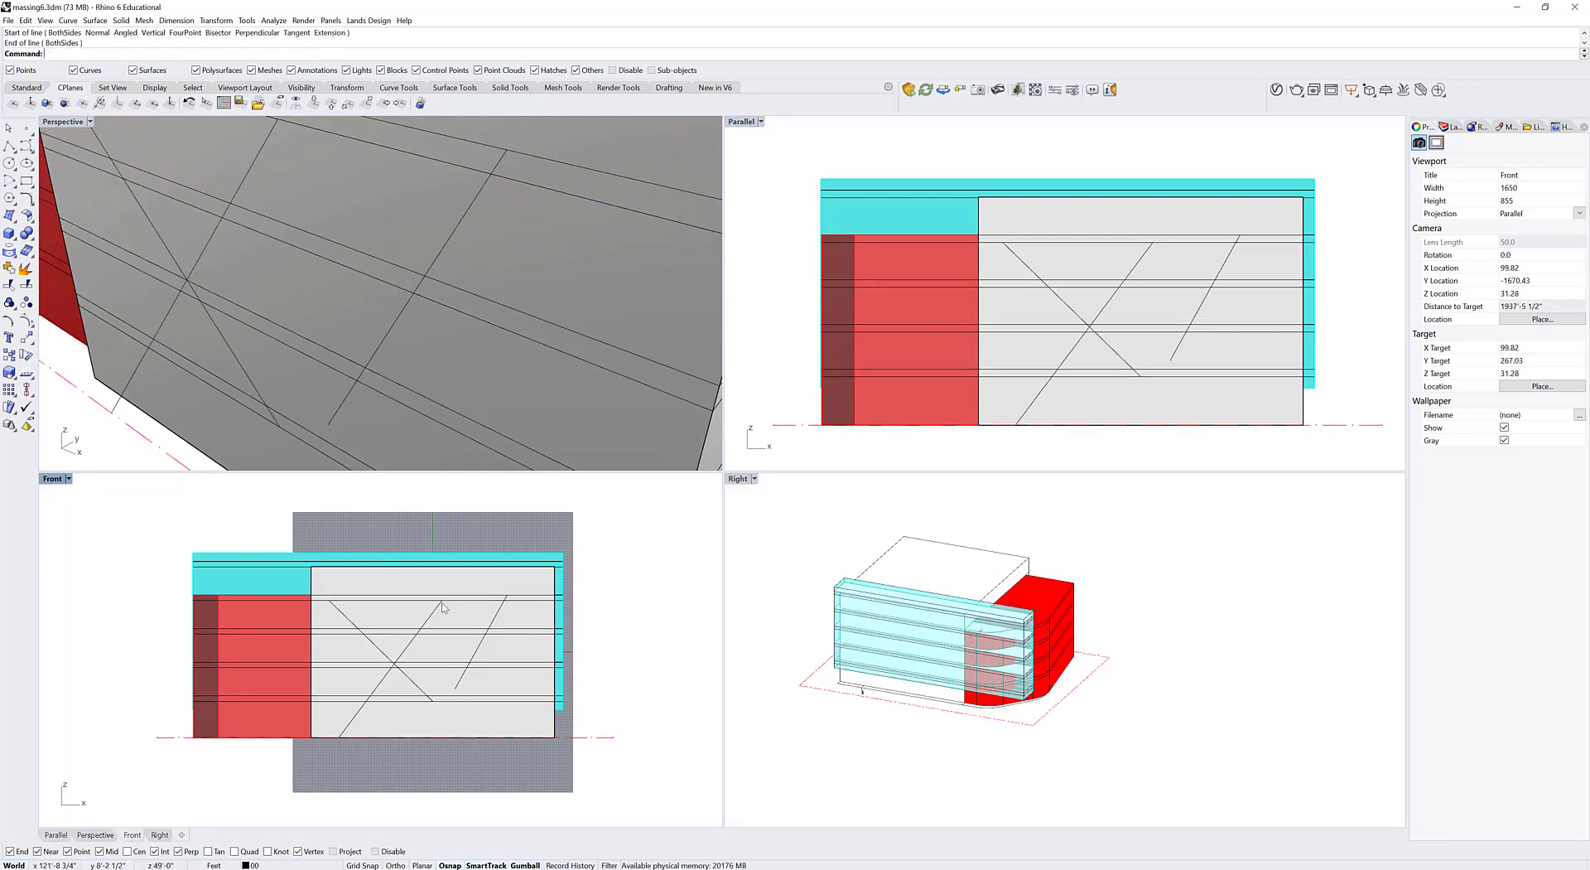
key(Return)
click(434, 644)
click(432, 695)
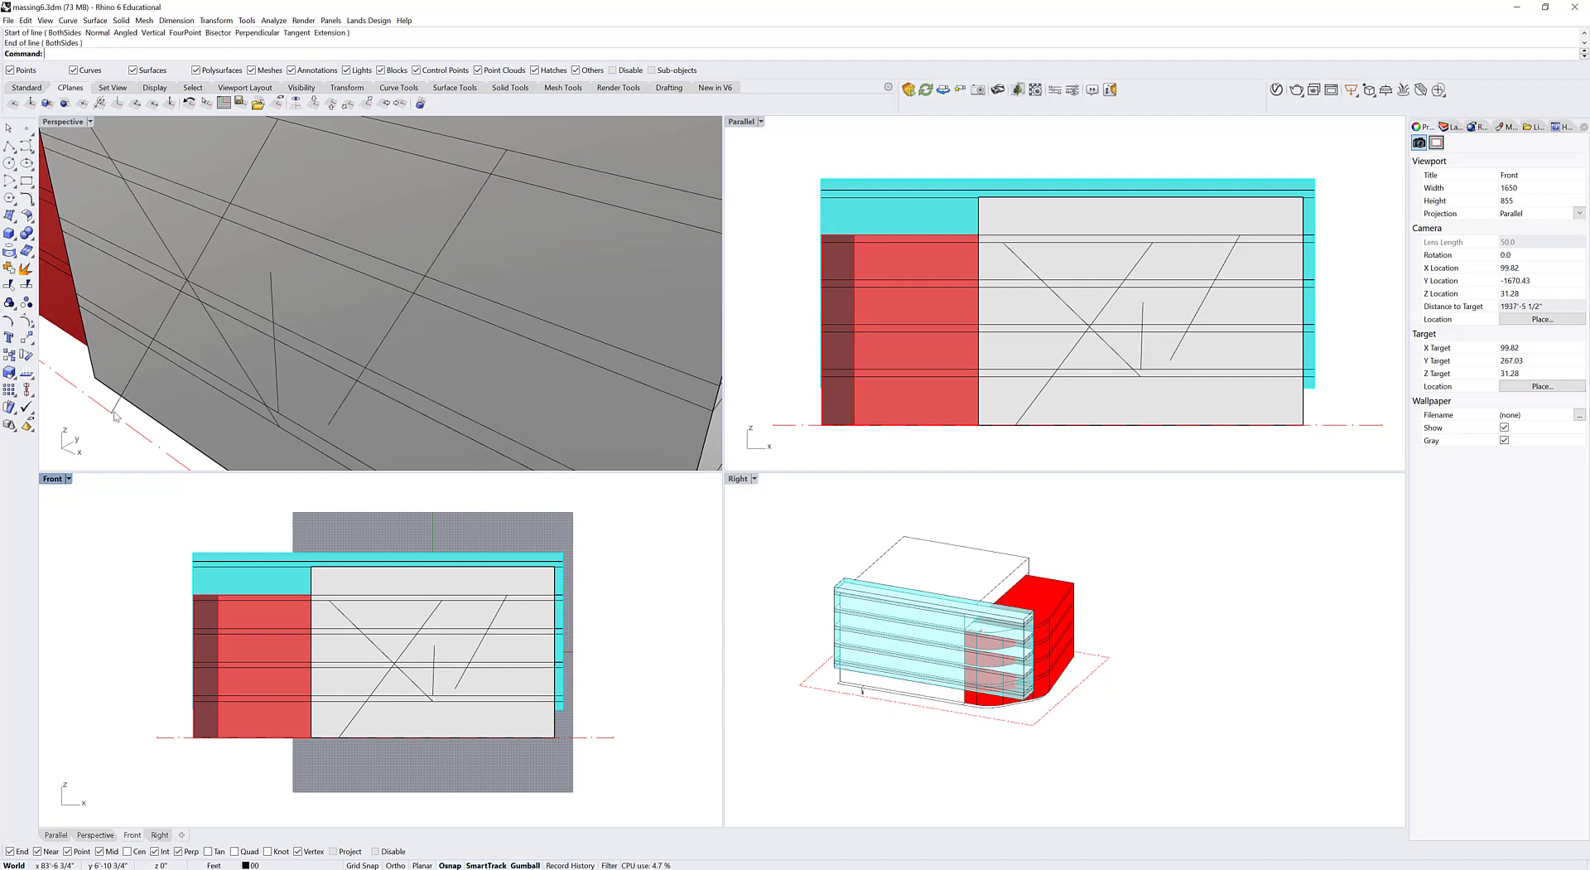
Step: Check in the Perspective viewport how the drawn lines lie against the gray facade, and make the Parallel viewport active
scroll(115, 415, up, 3)
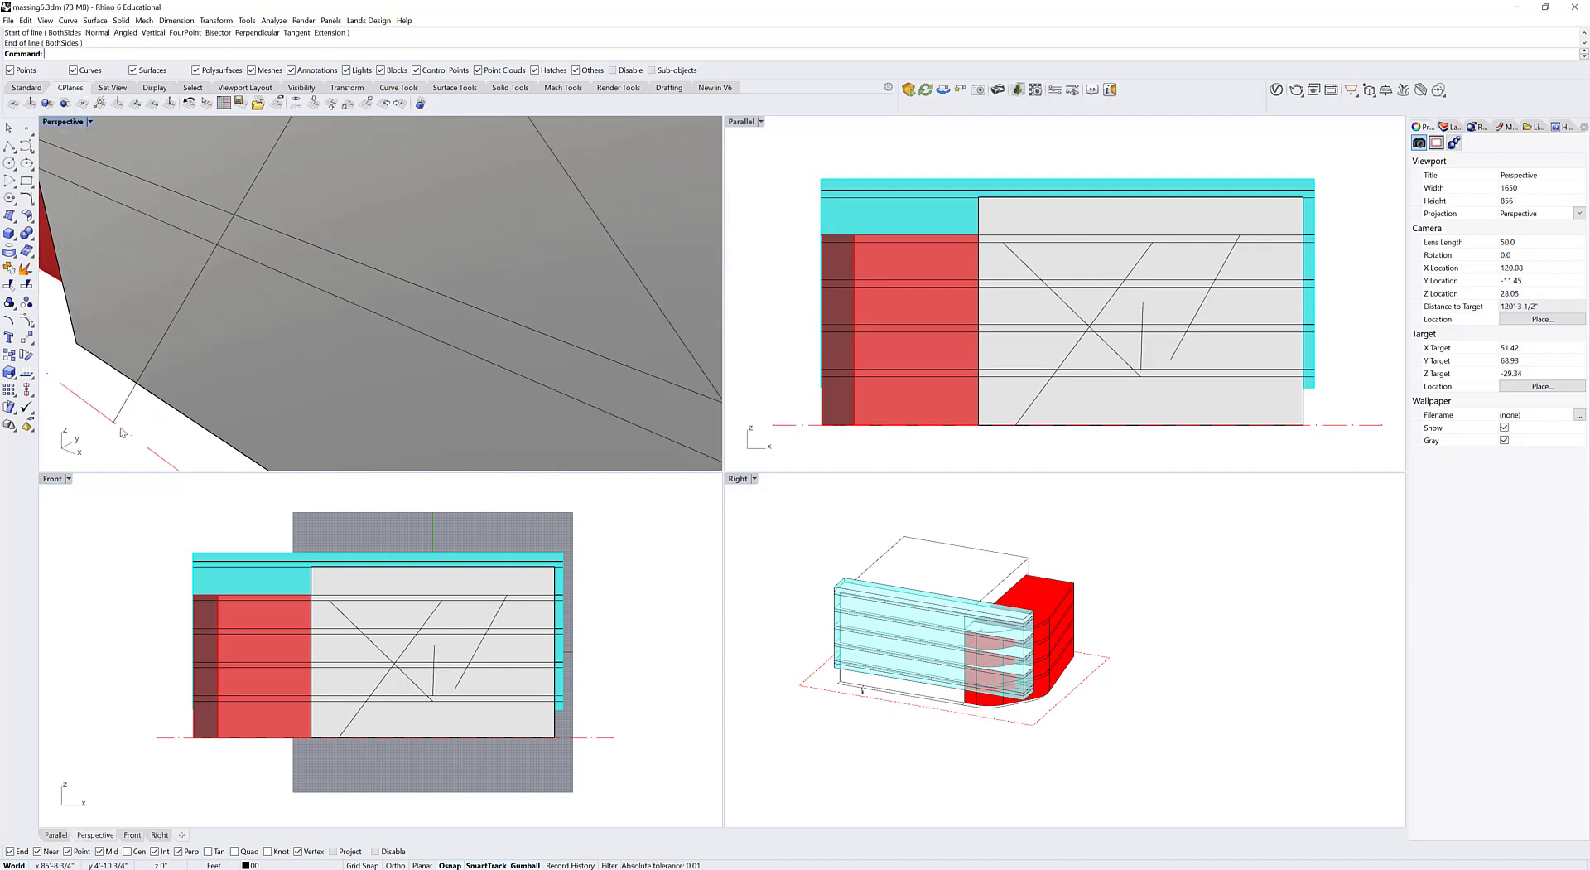
scroll(121, 420, down, 3)
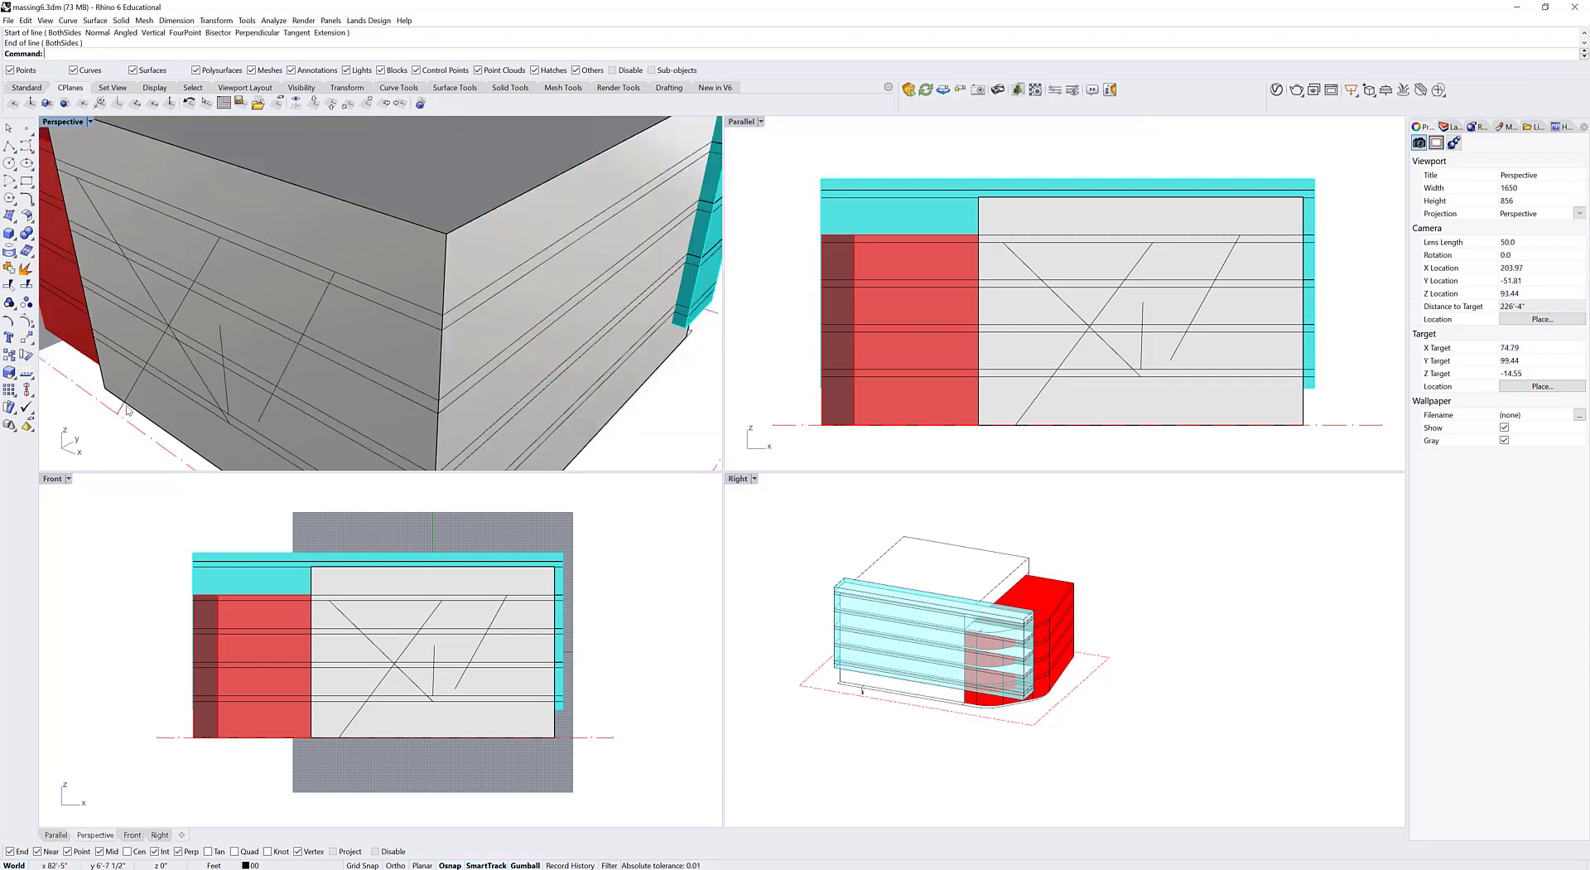
click(1134, 254)
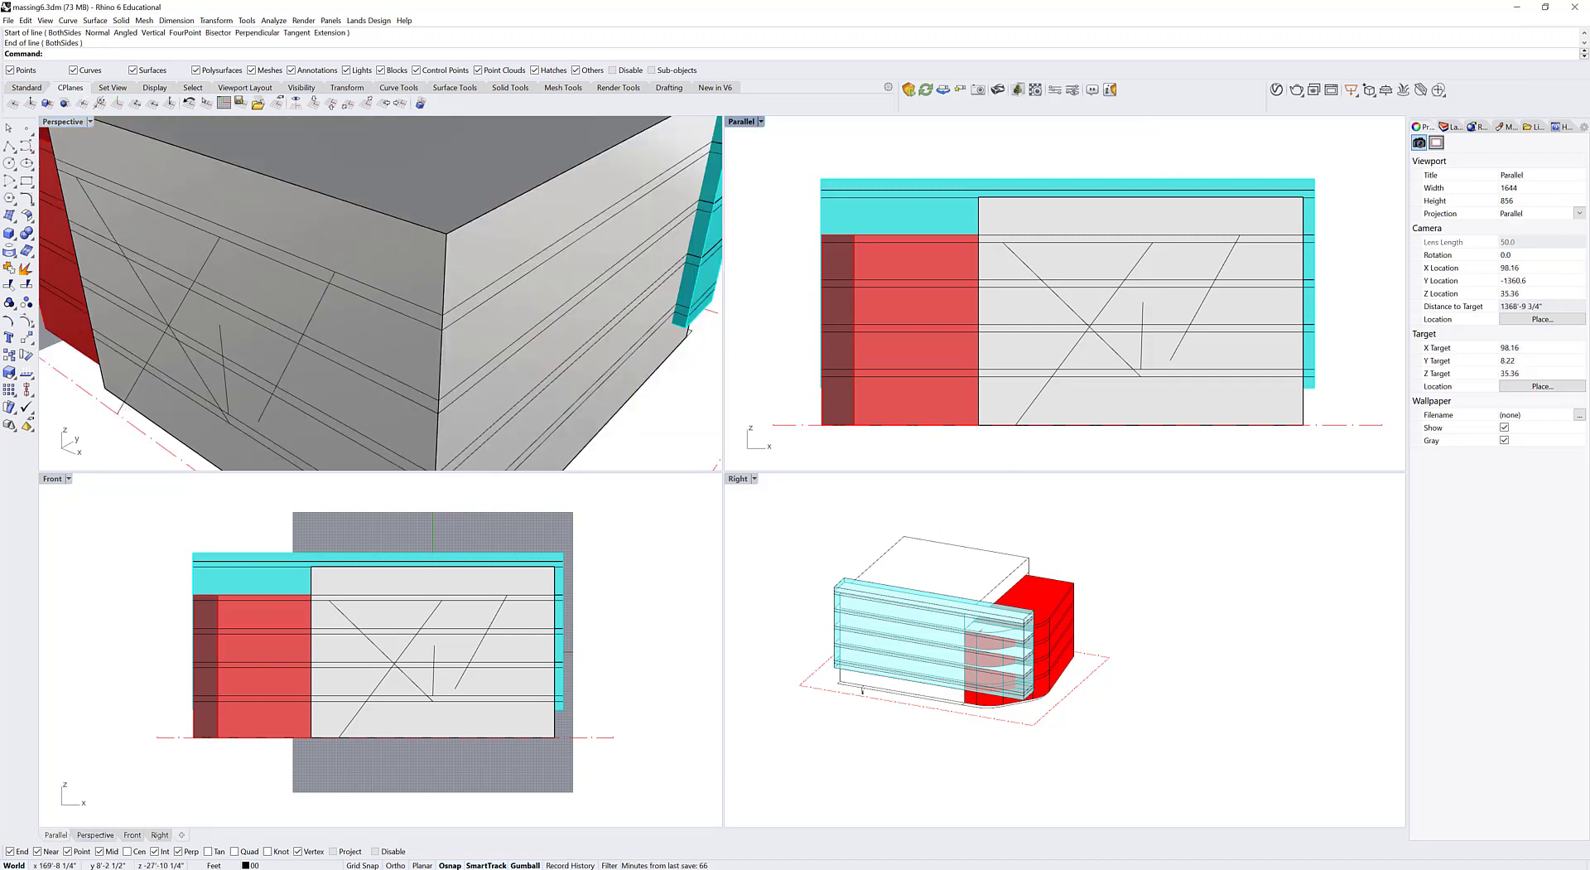
Step: Undo the four lines drawn on the gray facade and maximize the Parallel viewport
key(ctrl)
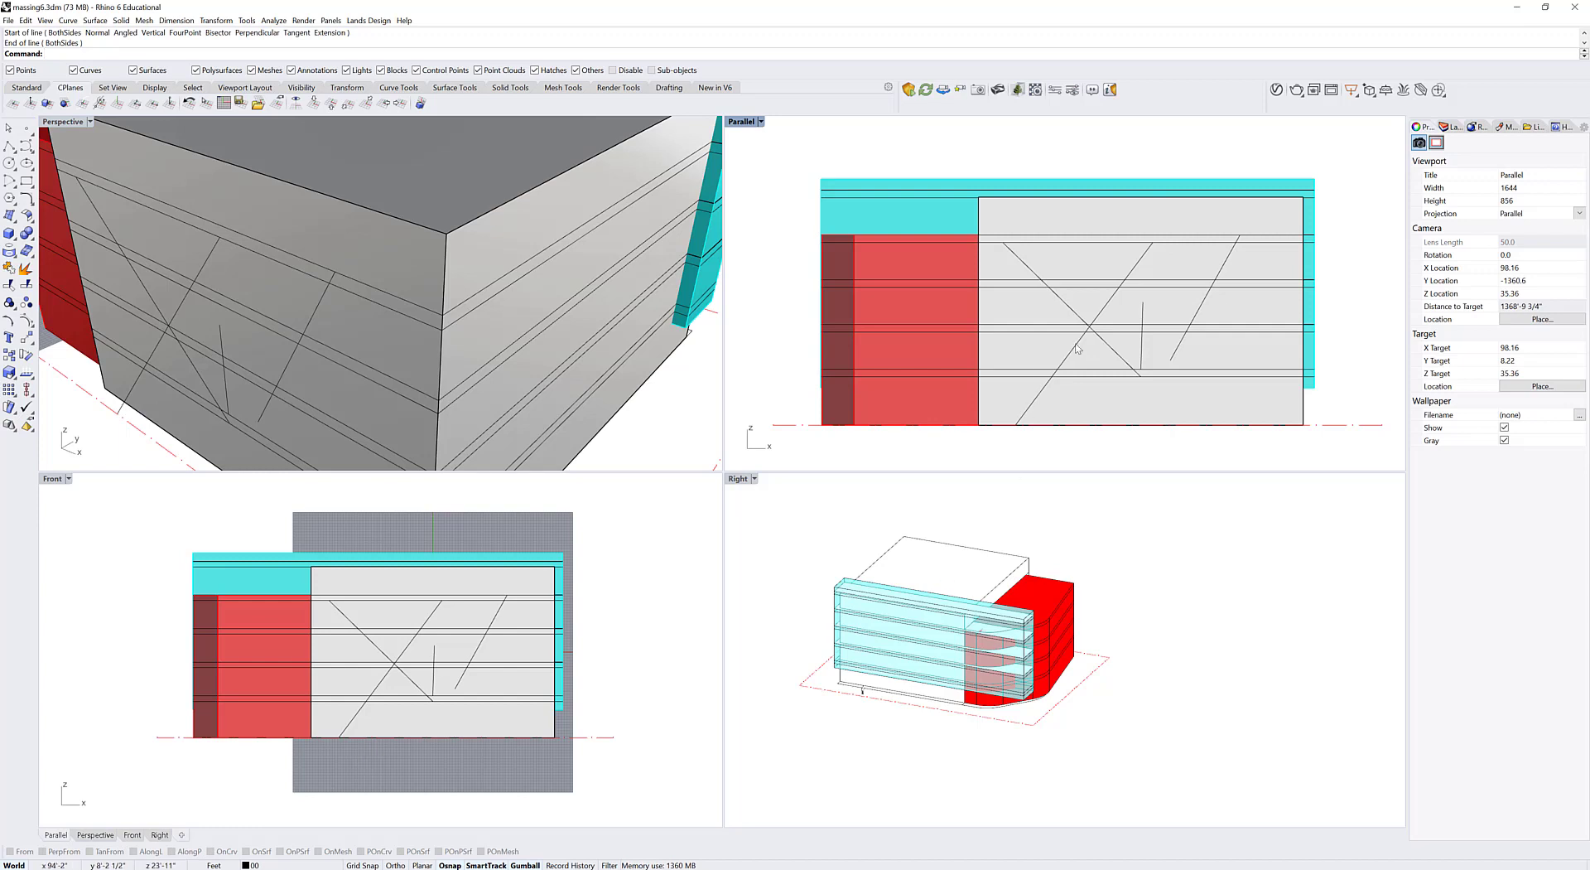
key(ctrl+z)
key(ctrl+z)
key(ctrl+z)
key(ctrl+z)
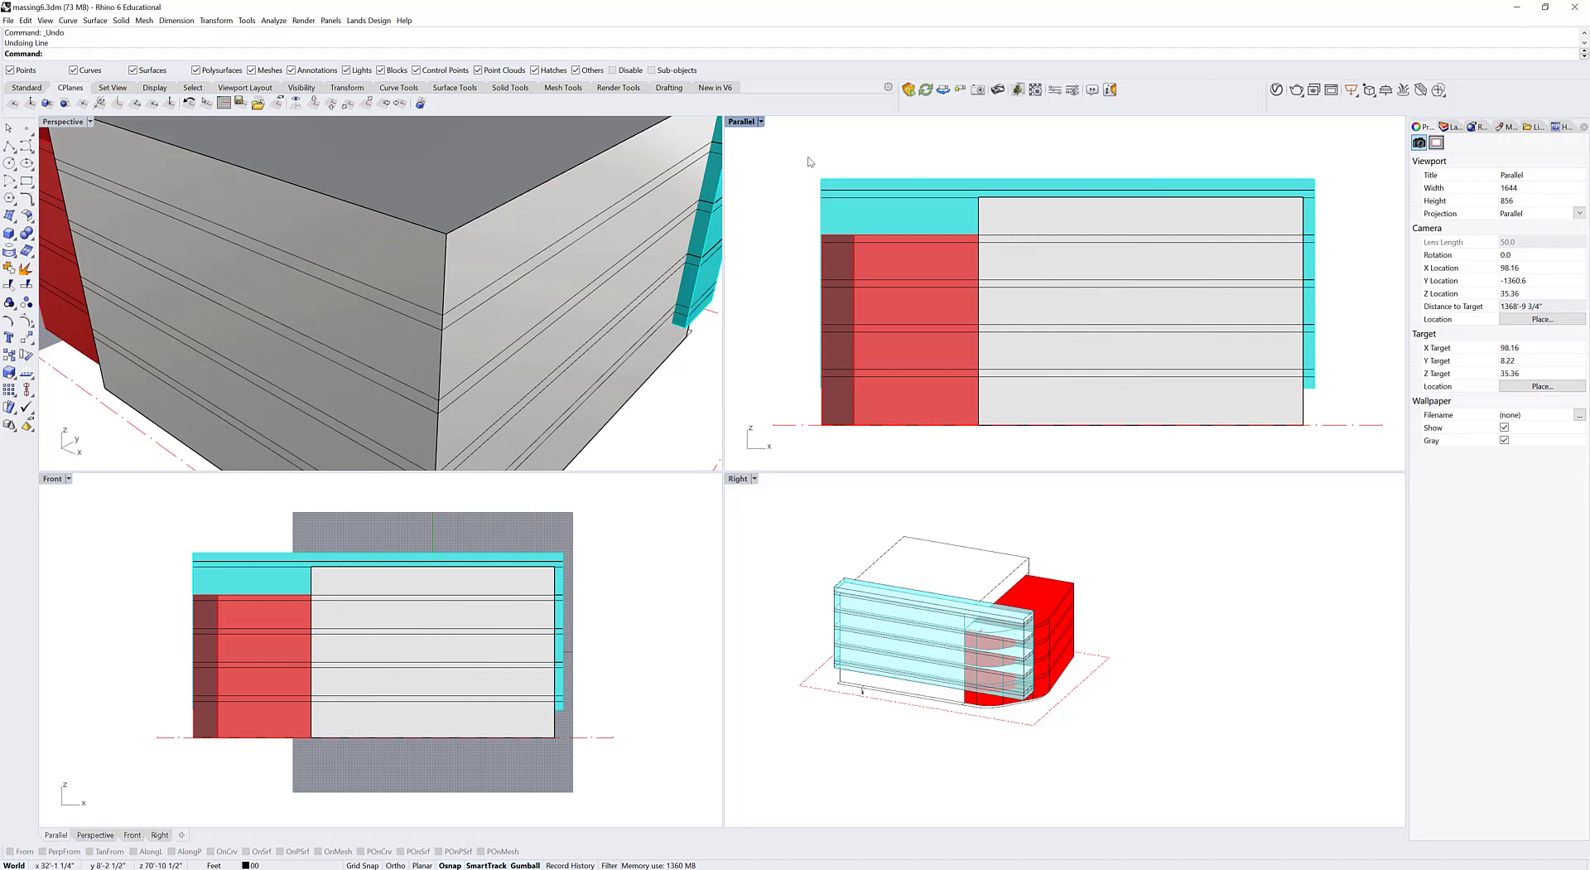
key(ctrl+m)
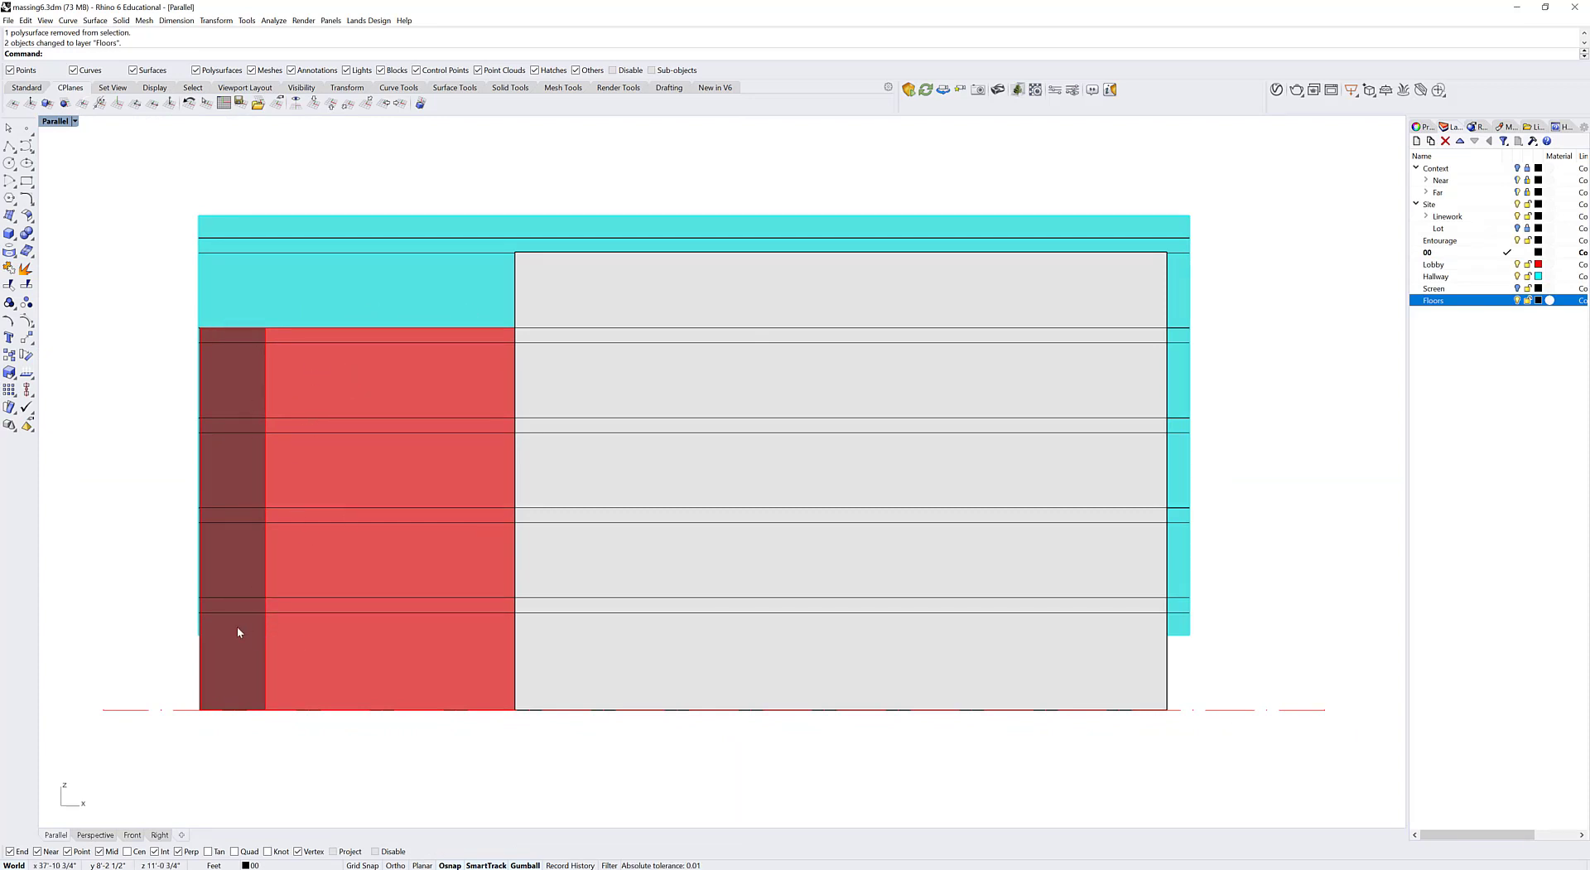
Step: Compare the facade with the Floors layer hidden and shown, and draw a wide rectangle between the upper floor slabs near the gray face's left edge
click(1518, 300)
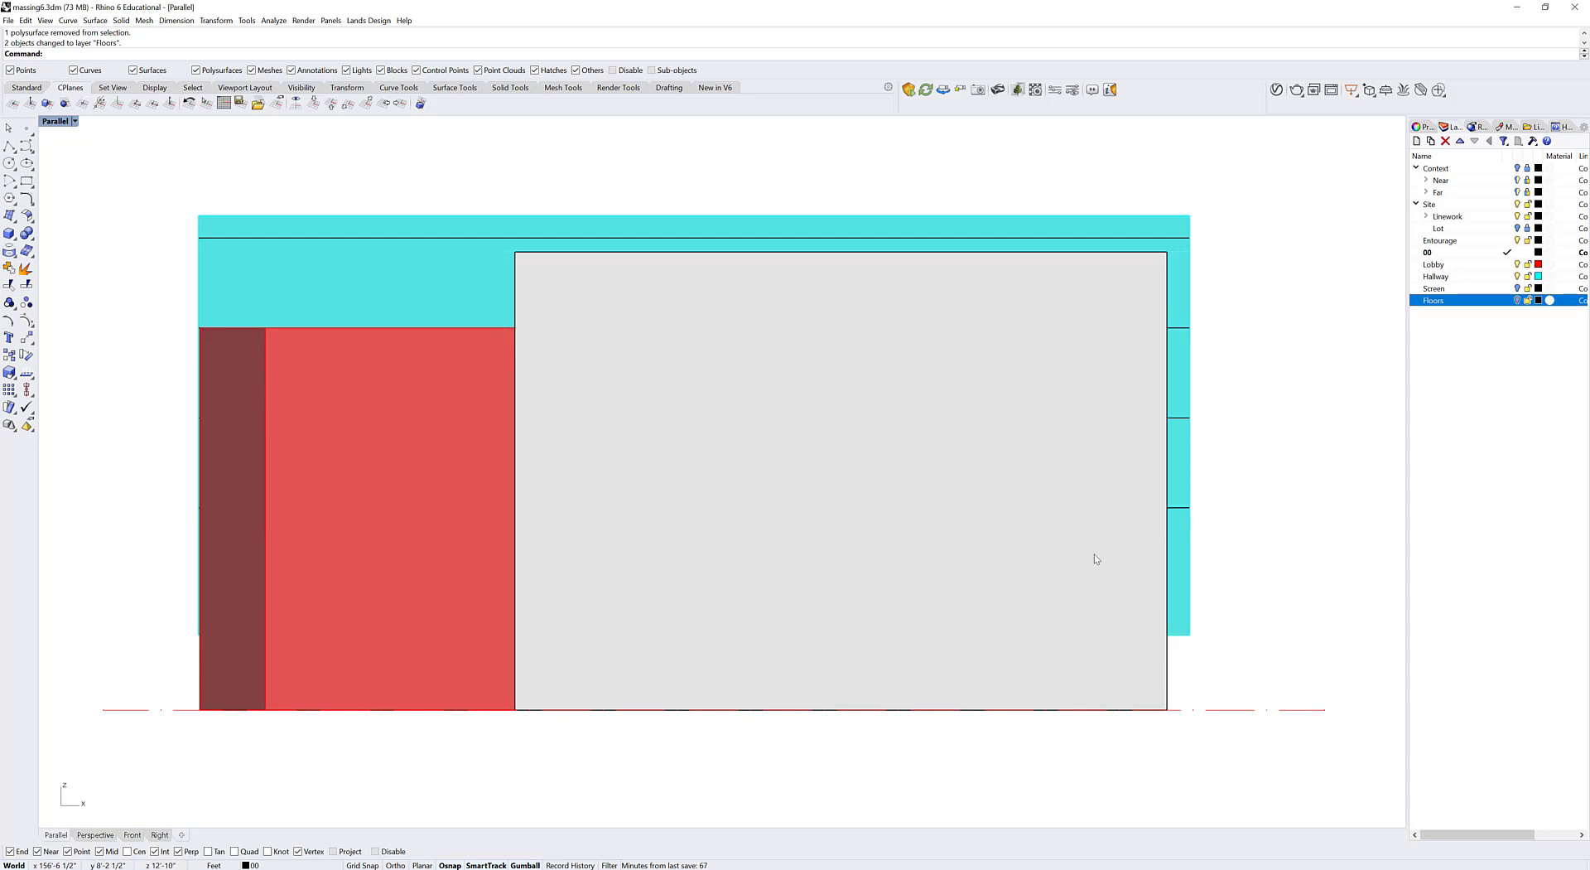
click(1518, 300)
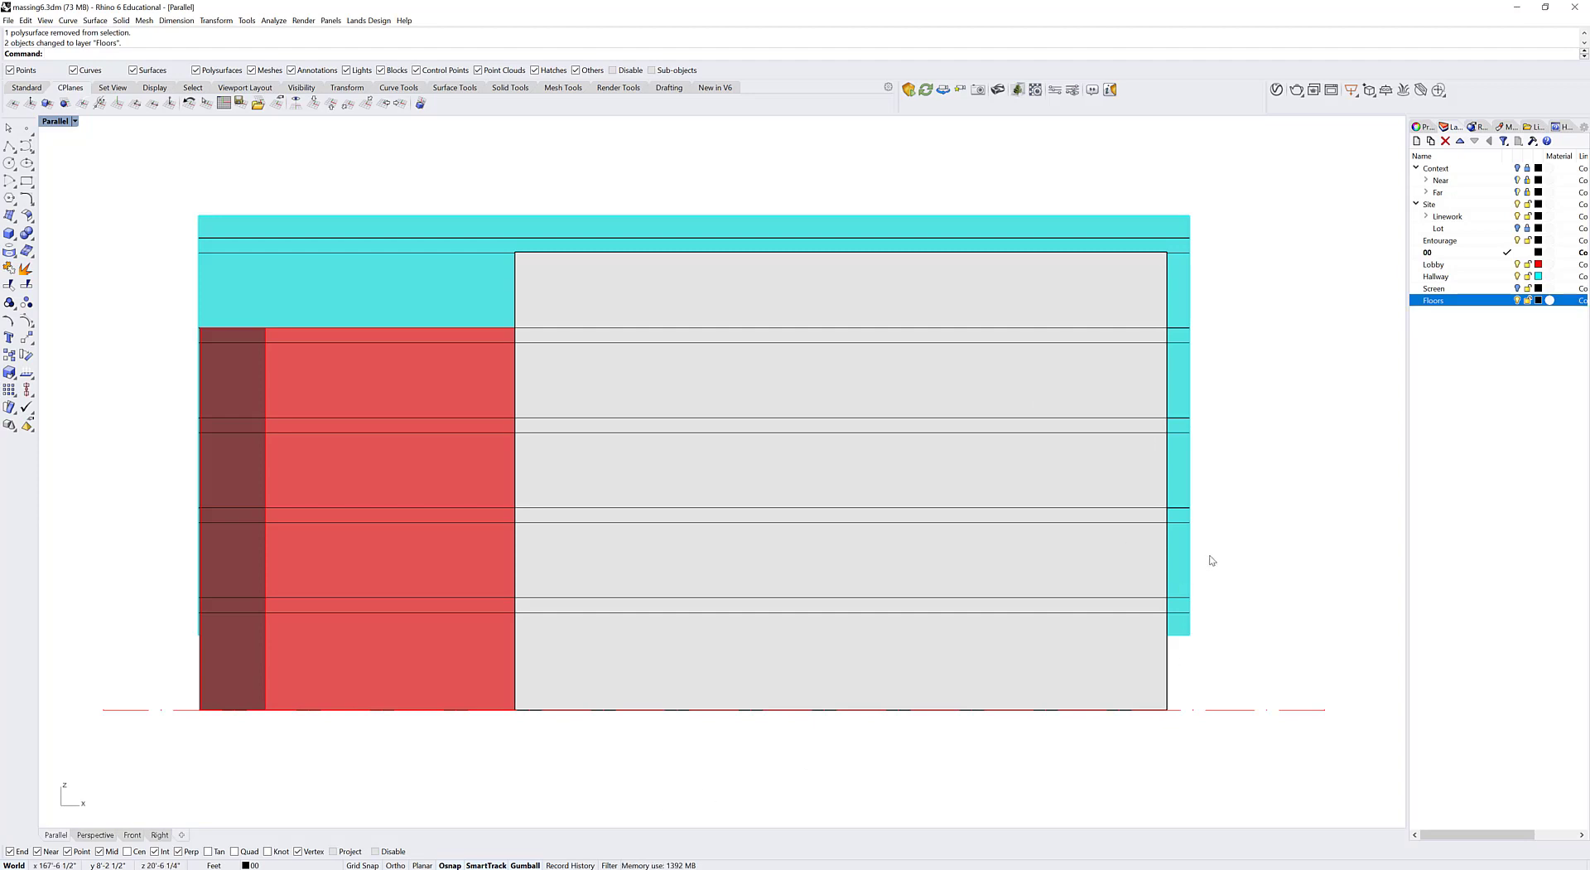
text(rectangle)
key(Return)
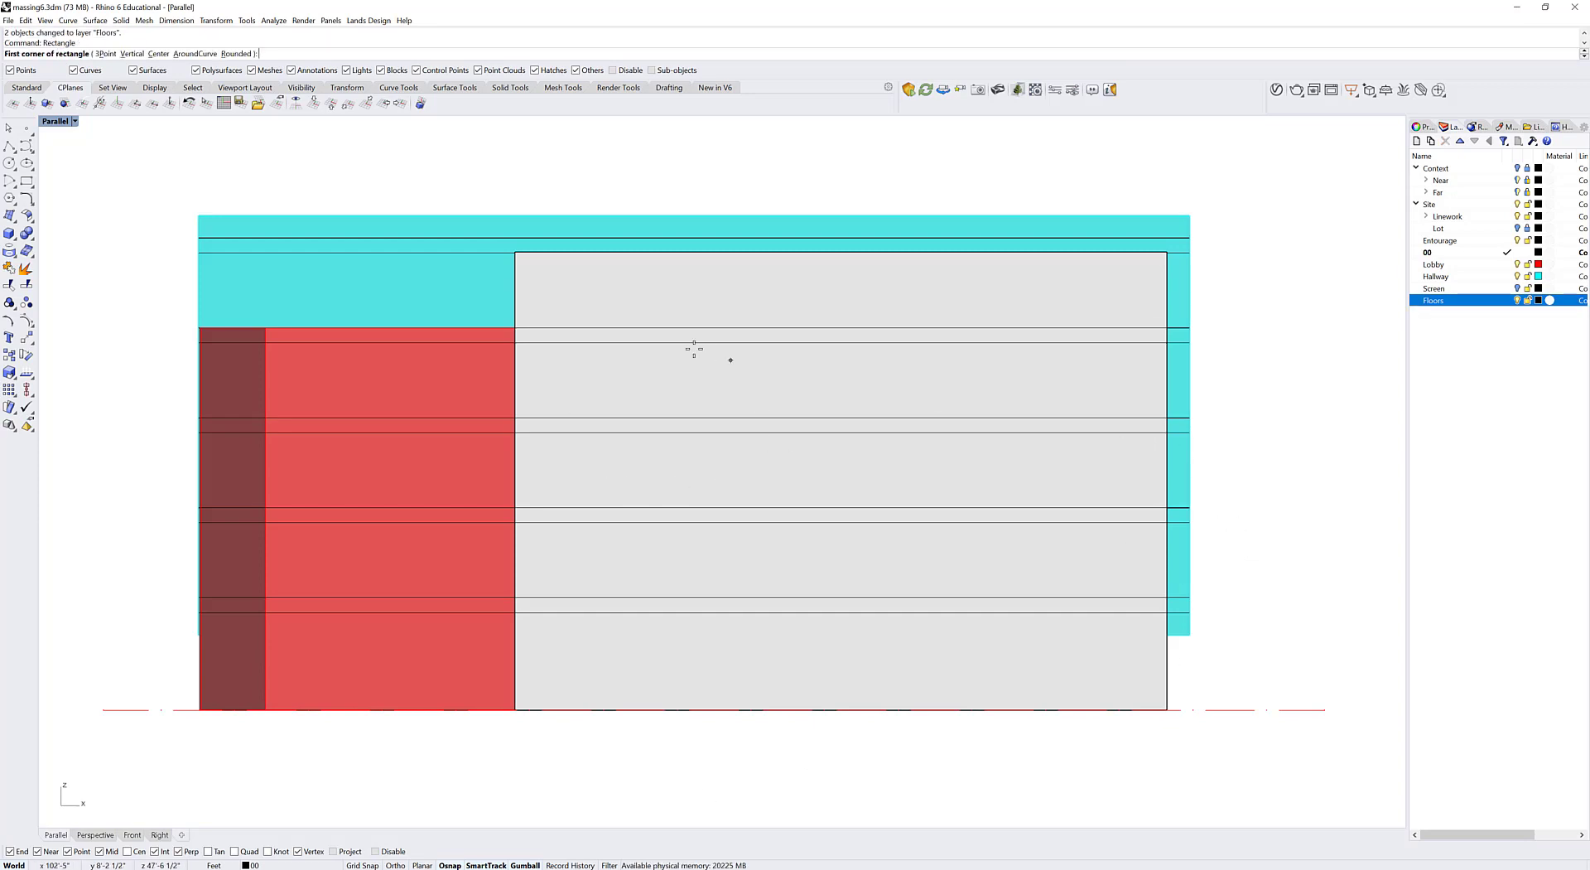
click(550, 342)
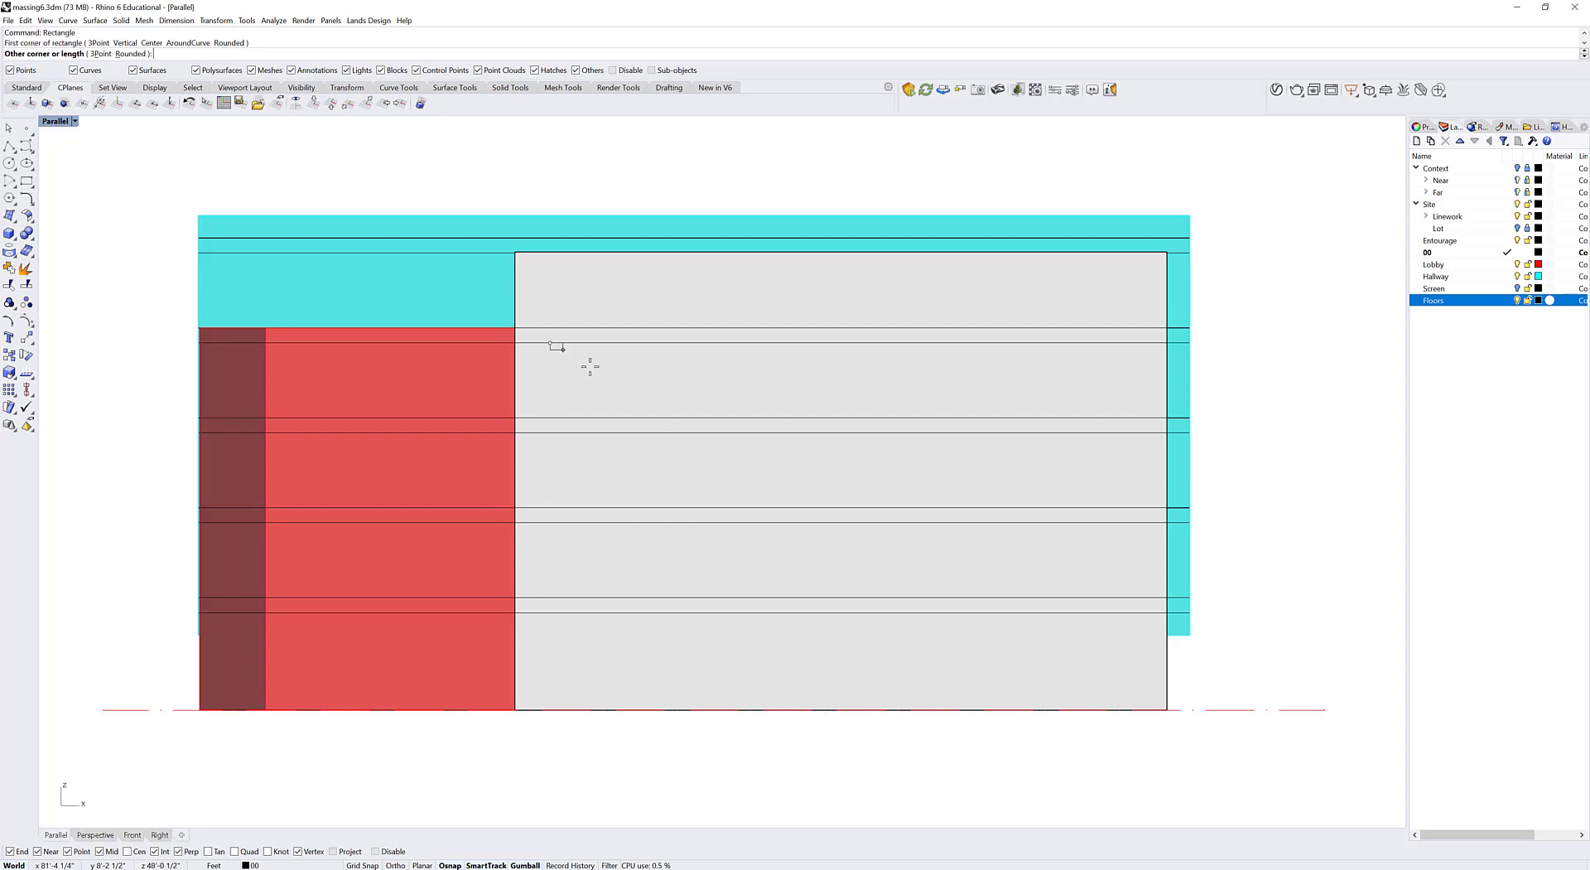
click(700, 417)
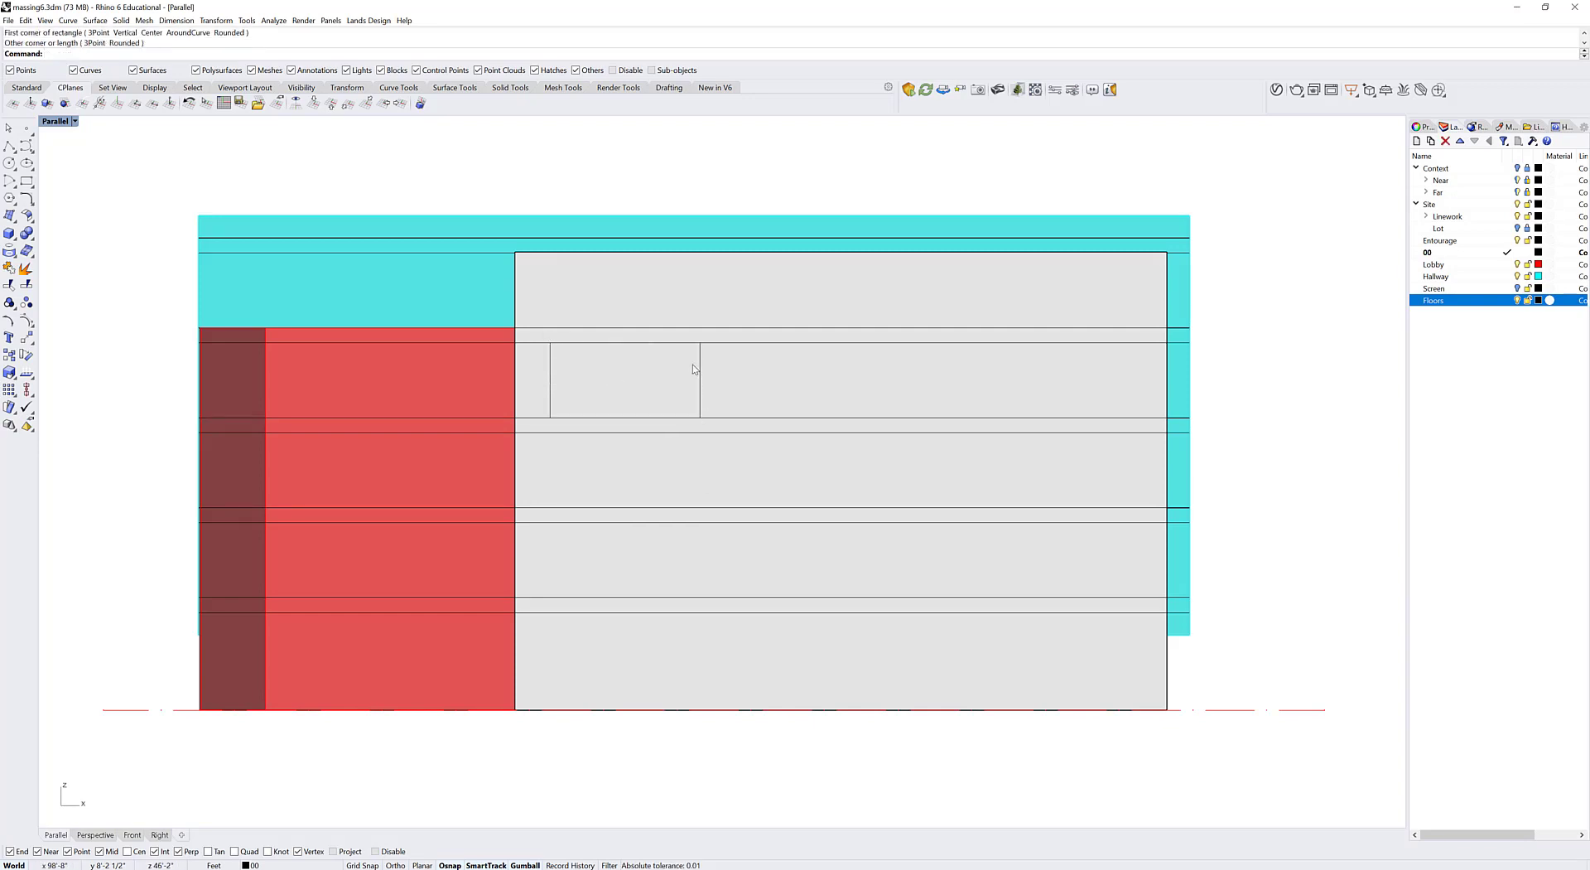
Step: Draw two vertical lines beside the rectangle spanning the same floor height, and check them with the Floors layer briefly hidden
text(line)
key(Return)
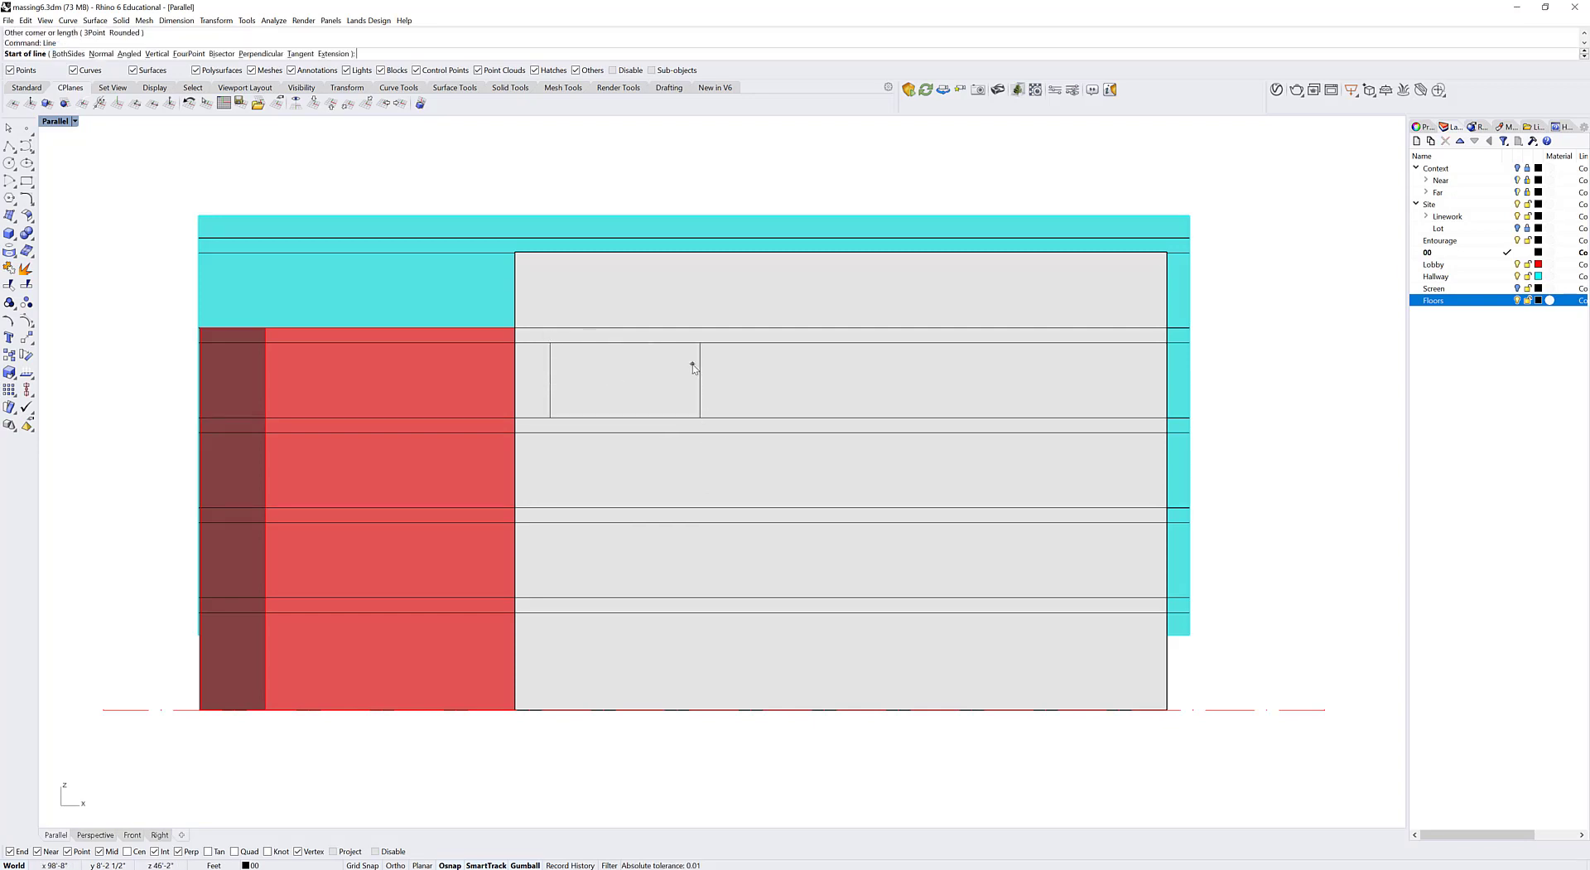
click(767, 342)
click(768, 418)
key(Return)
click(912, 342)
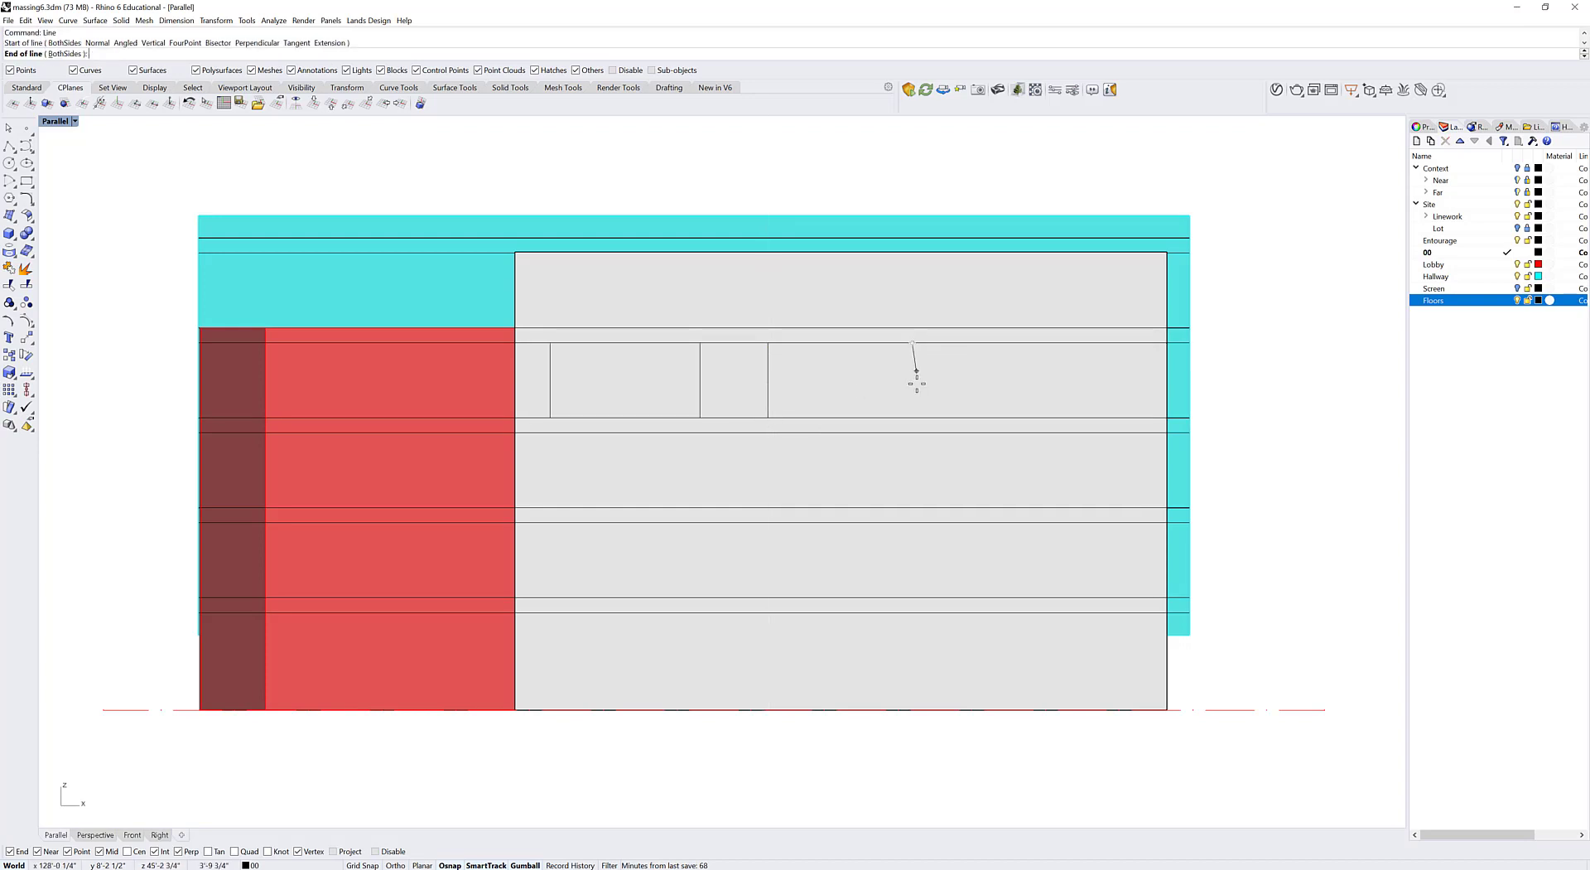
click(913, 414)
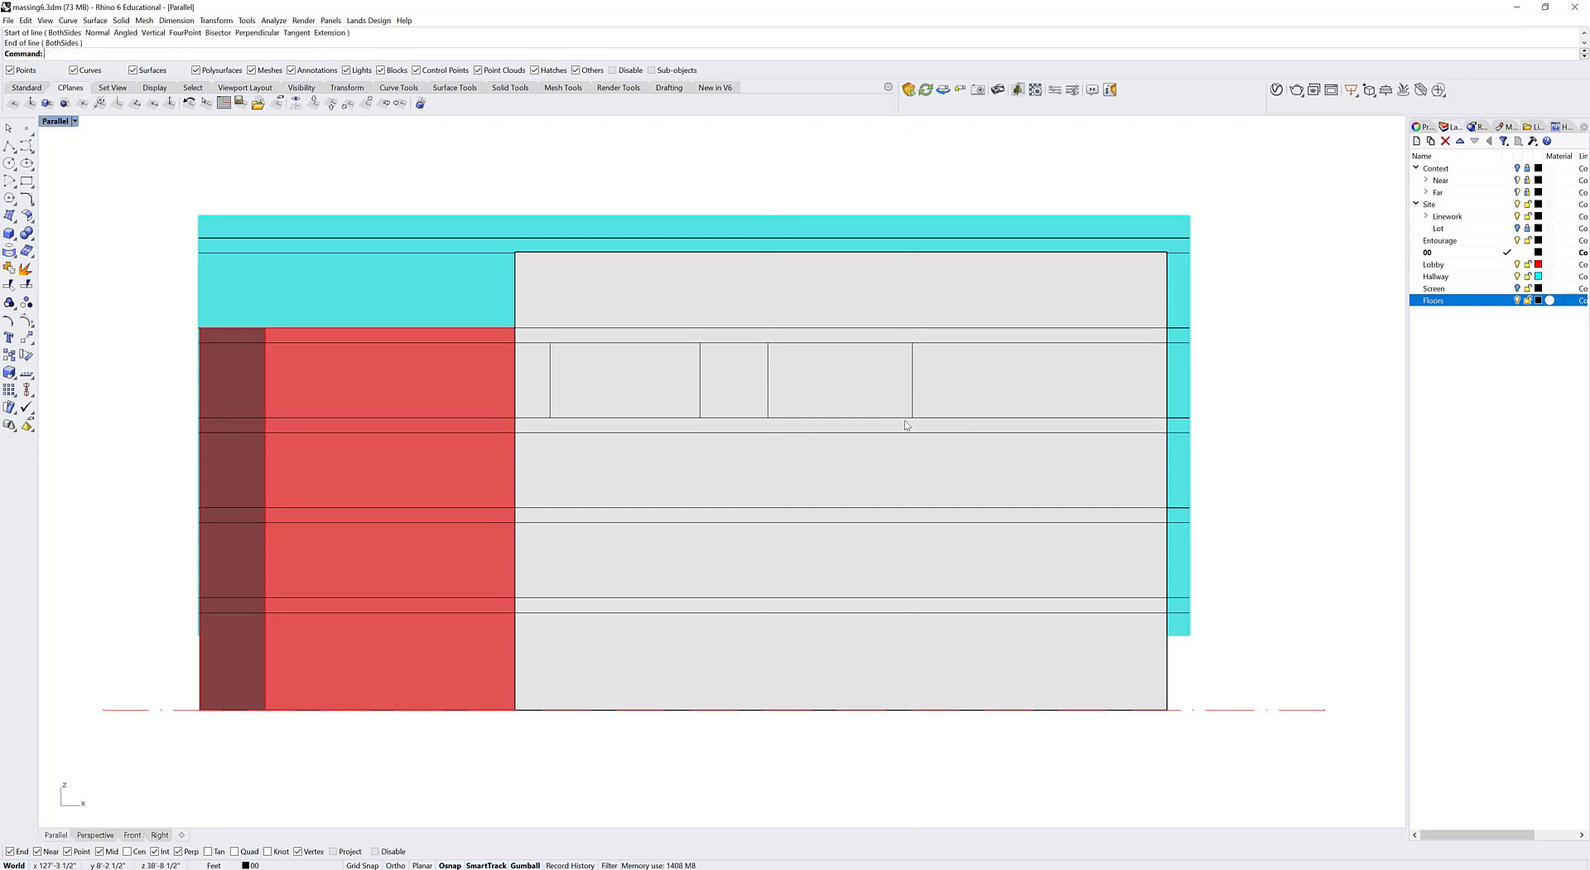
click(1517, 300)
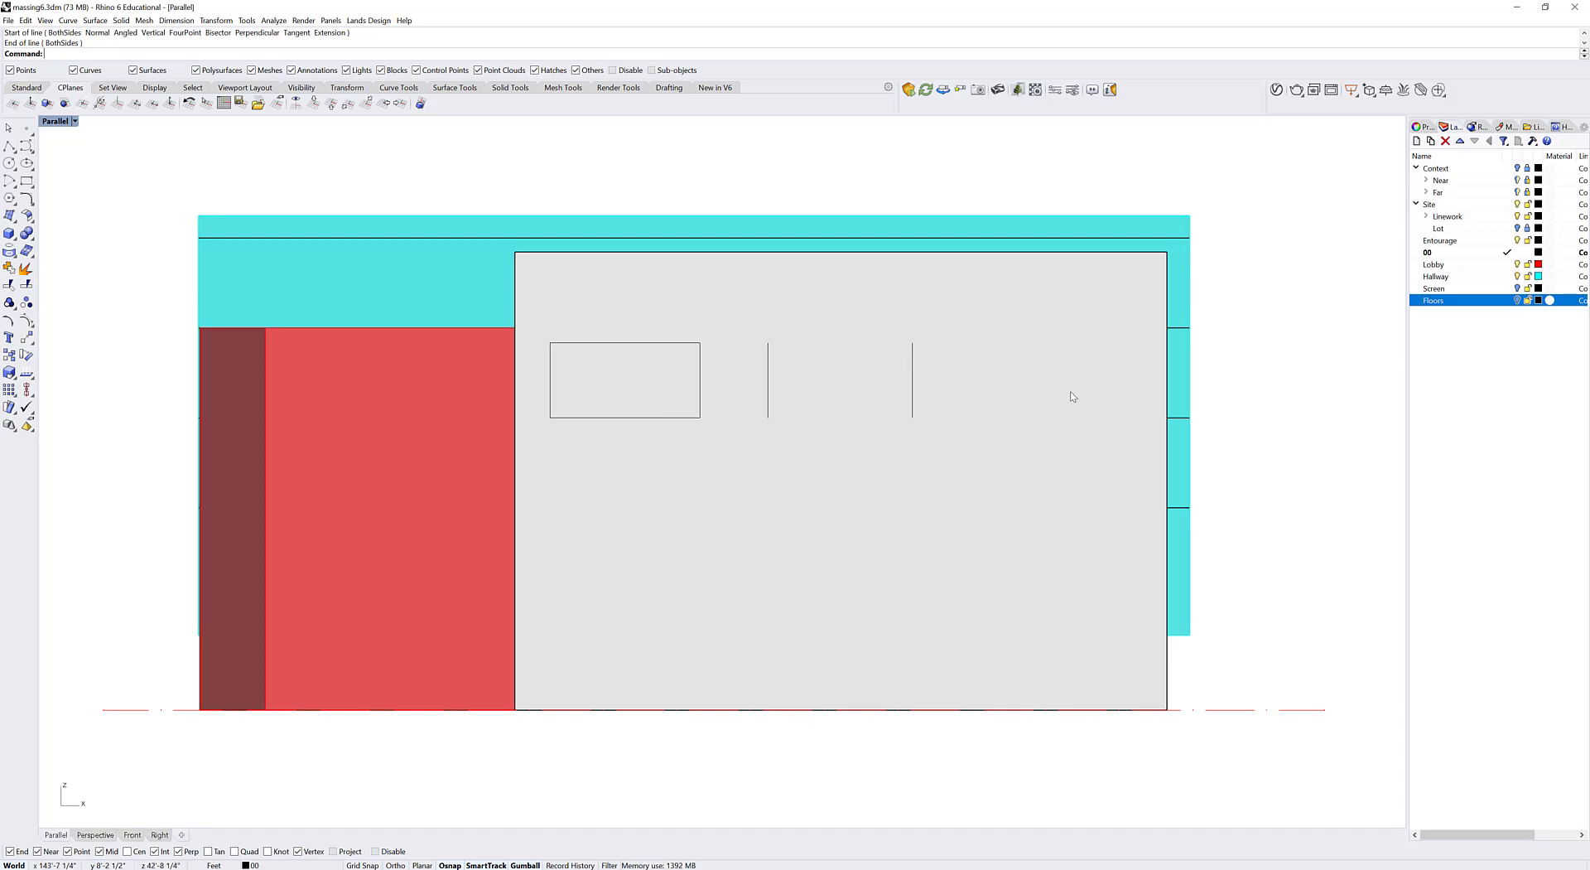
click(1517, 300)
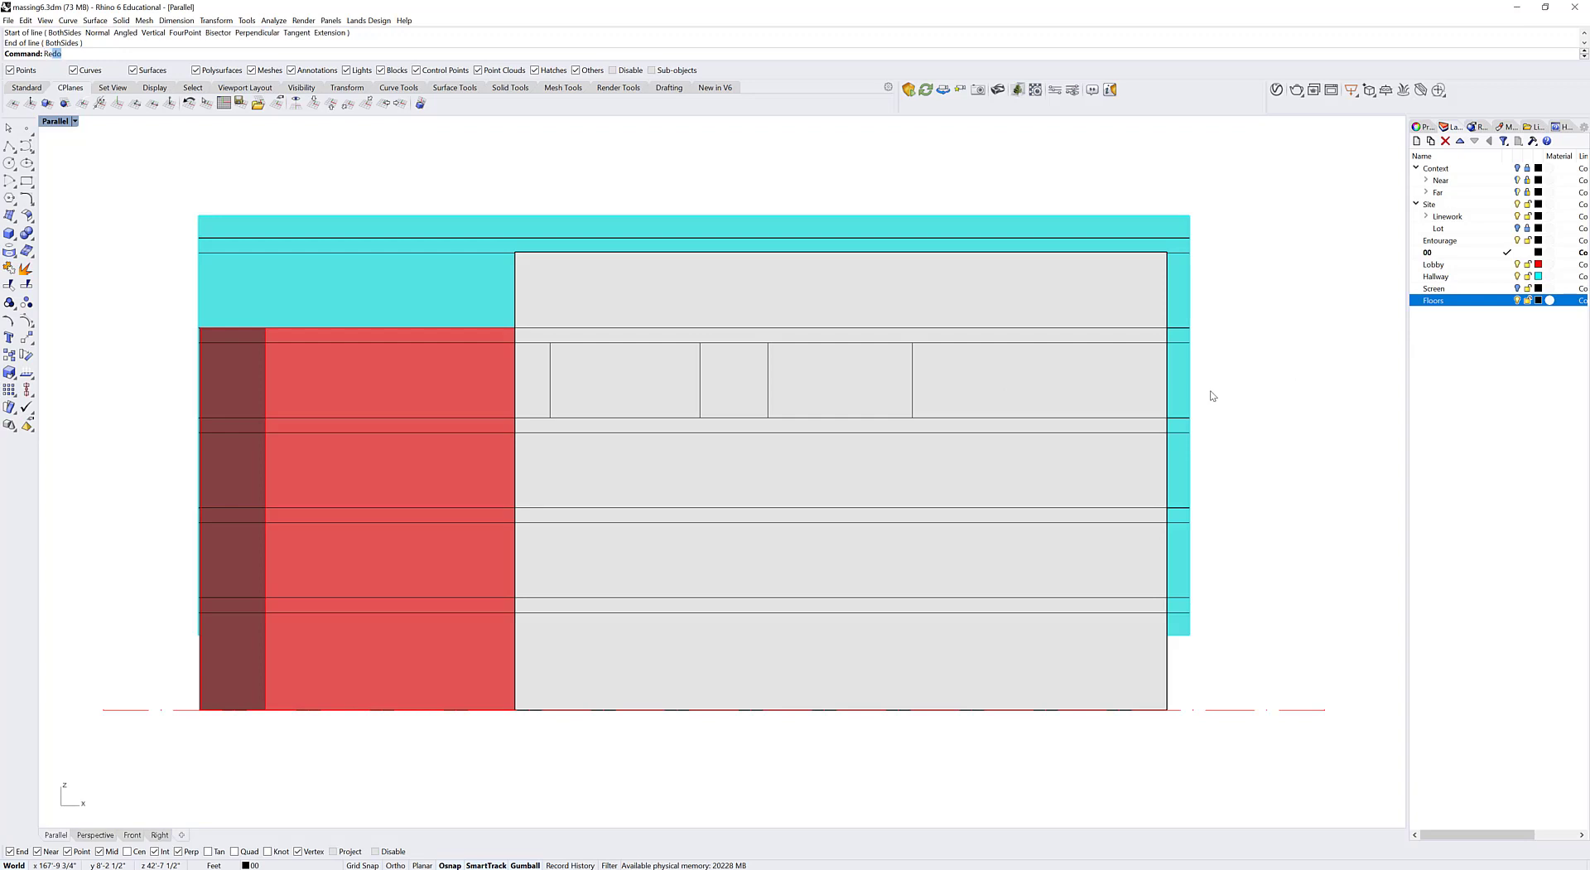
text(c)
key(Return)
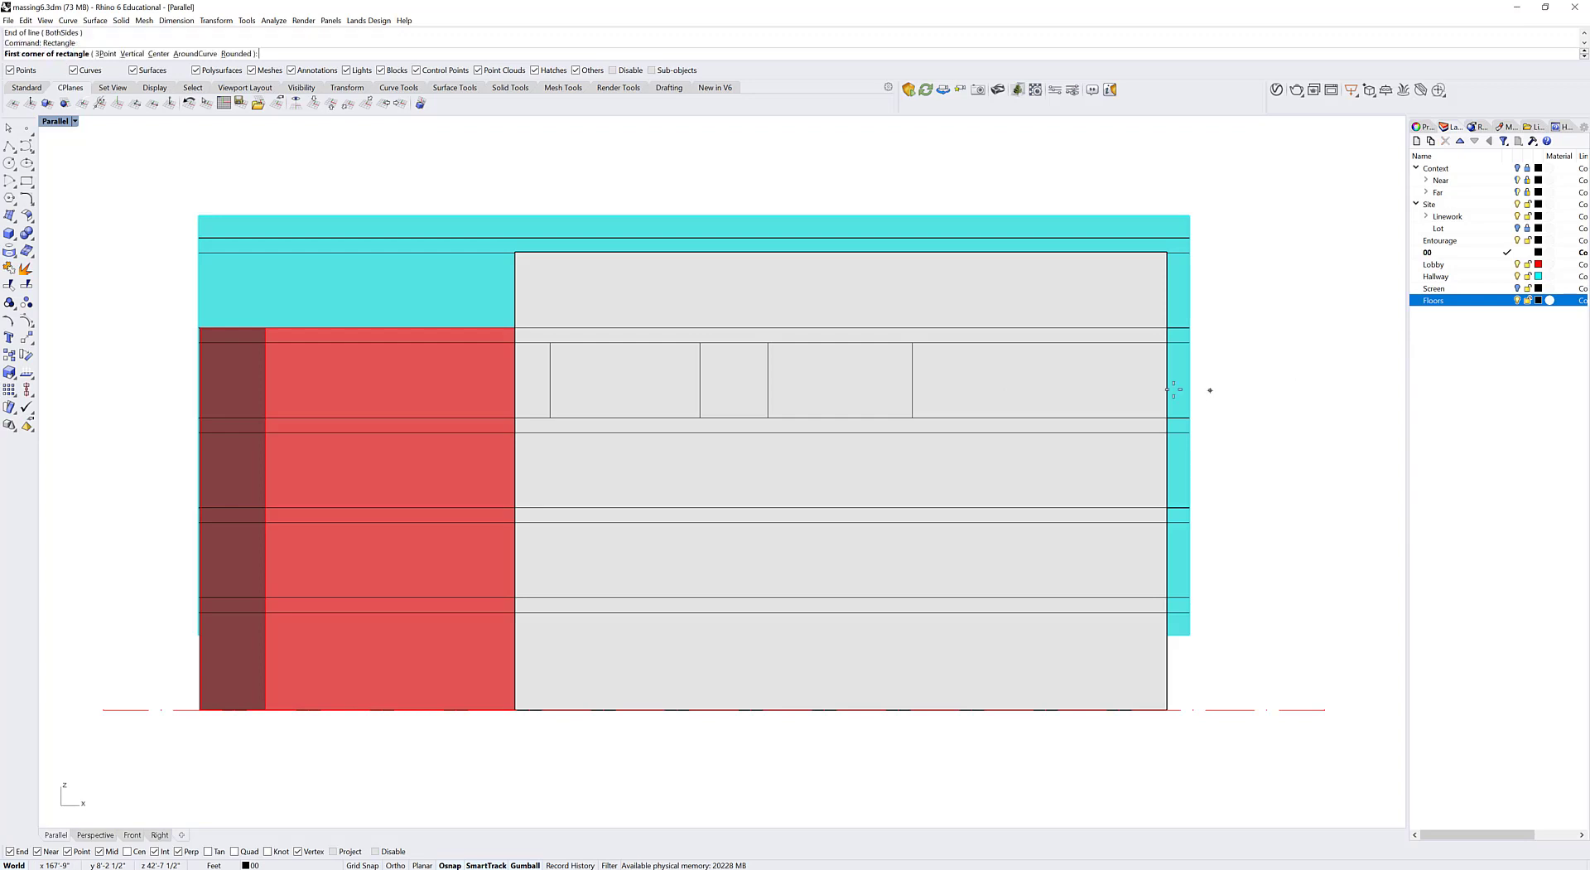
click(949, 328)
click(981, 432)
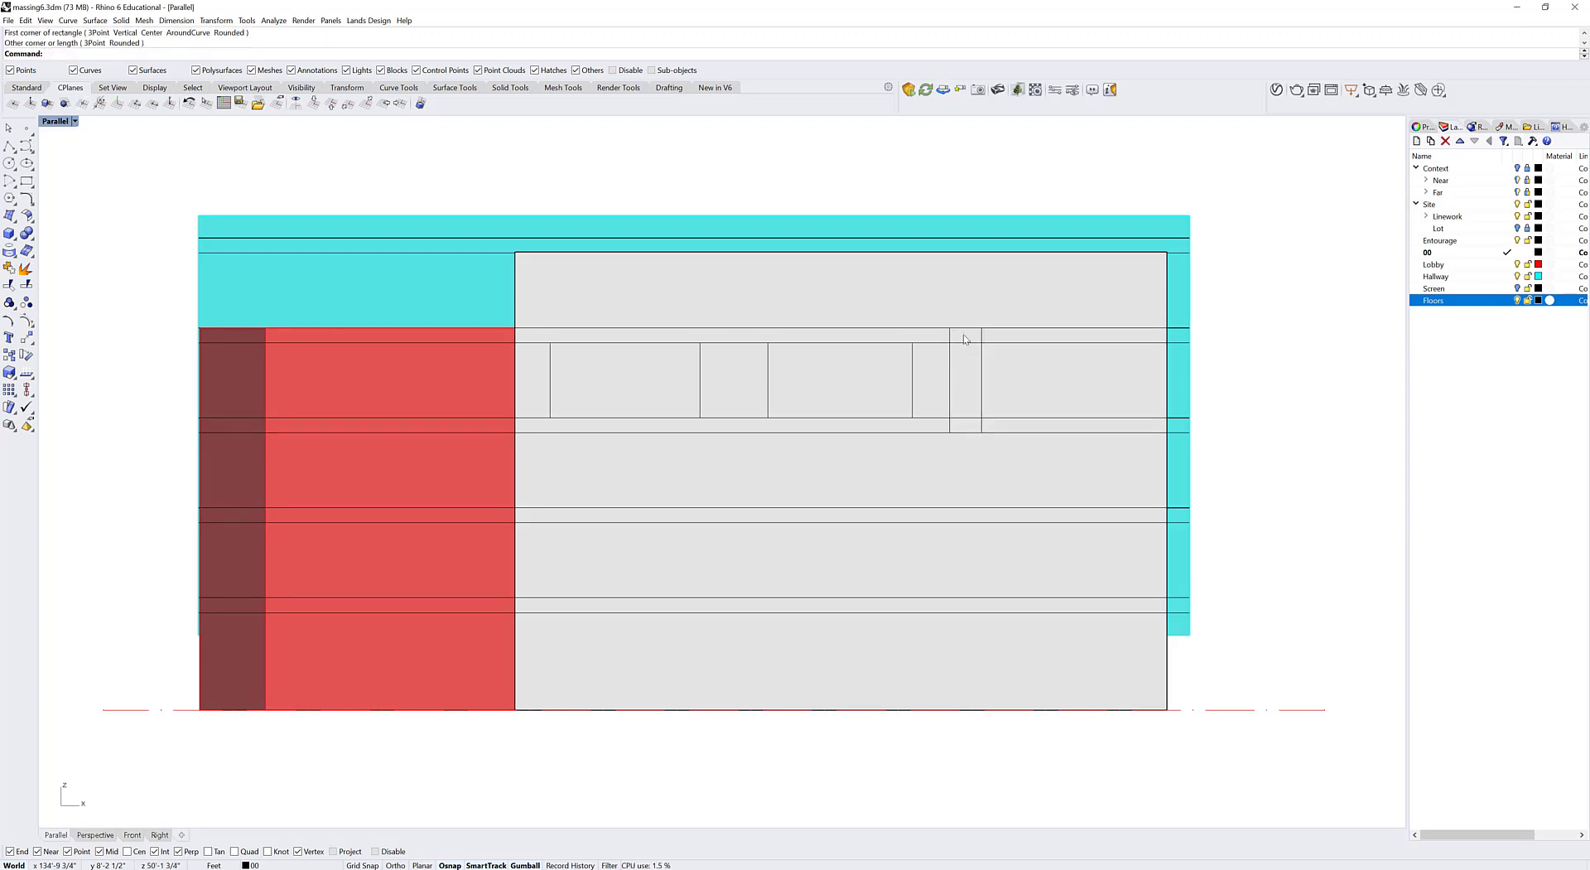
key(ctrl+z)
Step: Draw a narrow one-storey rectangle beyond the second vertical line, from the top of the upper floor slab to the top of the slab below
key(Return)
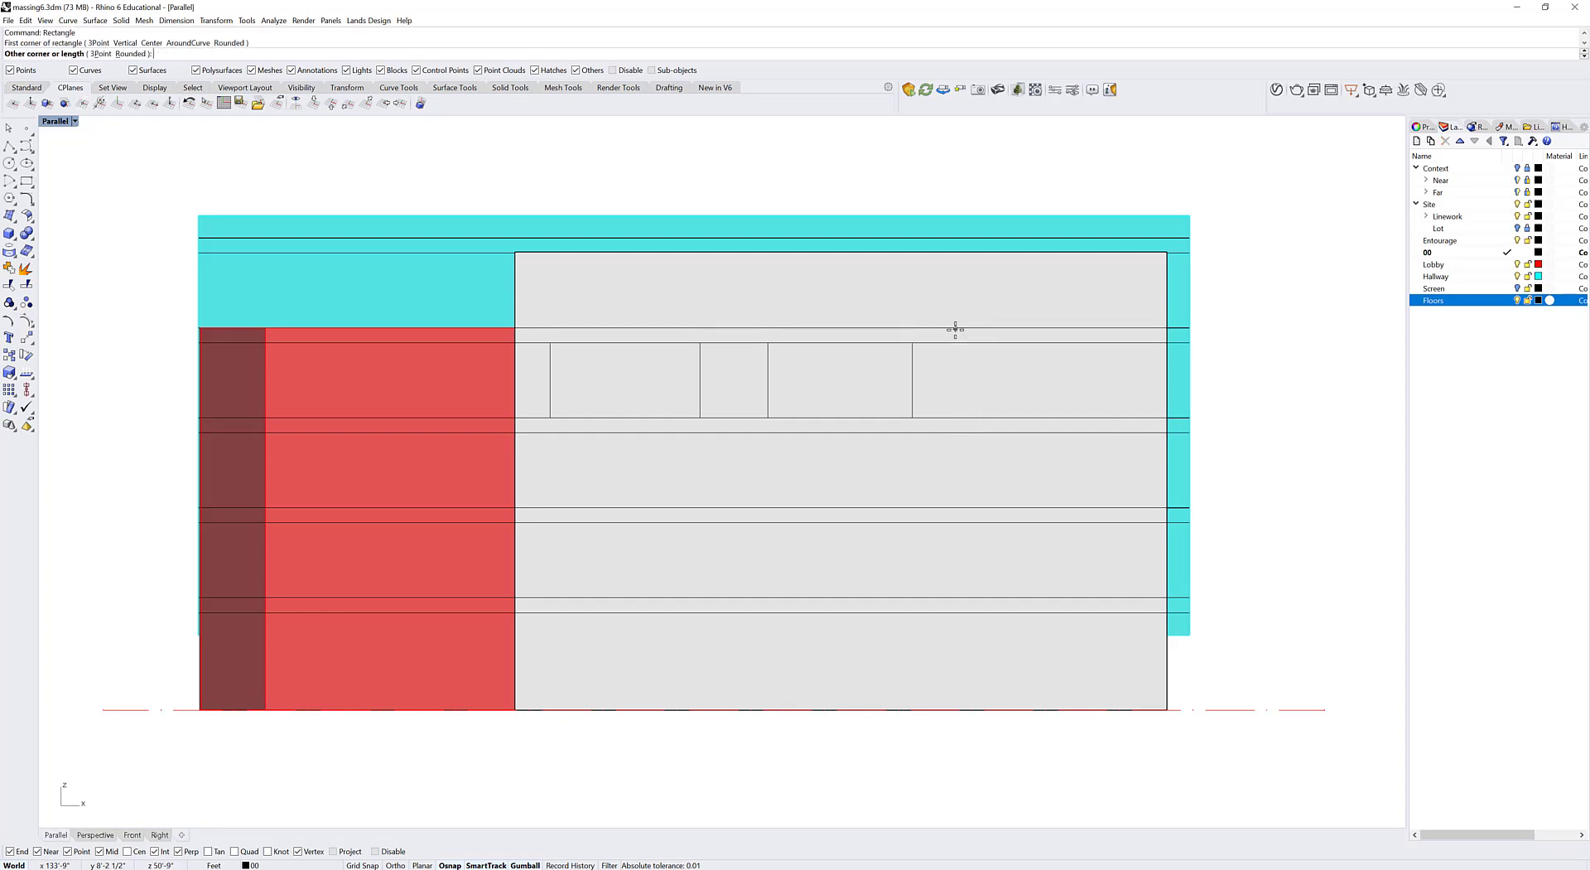
click(956, 329)
click(990, 417)
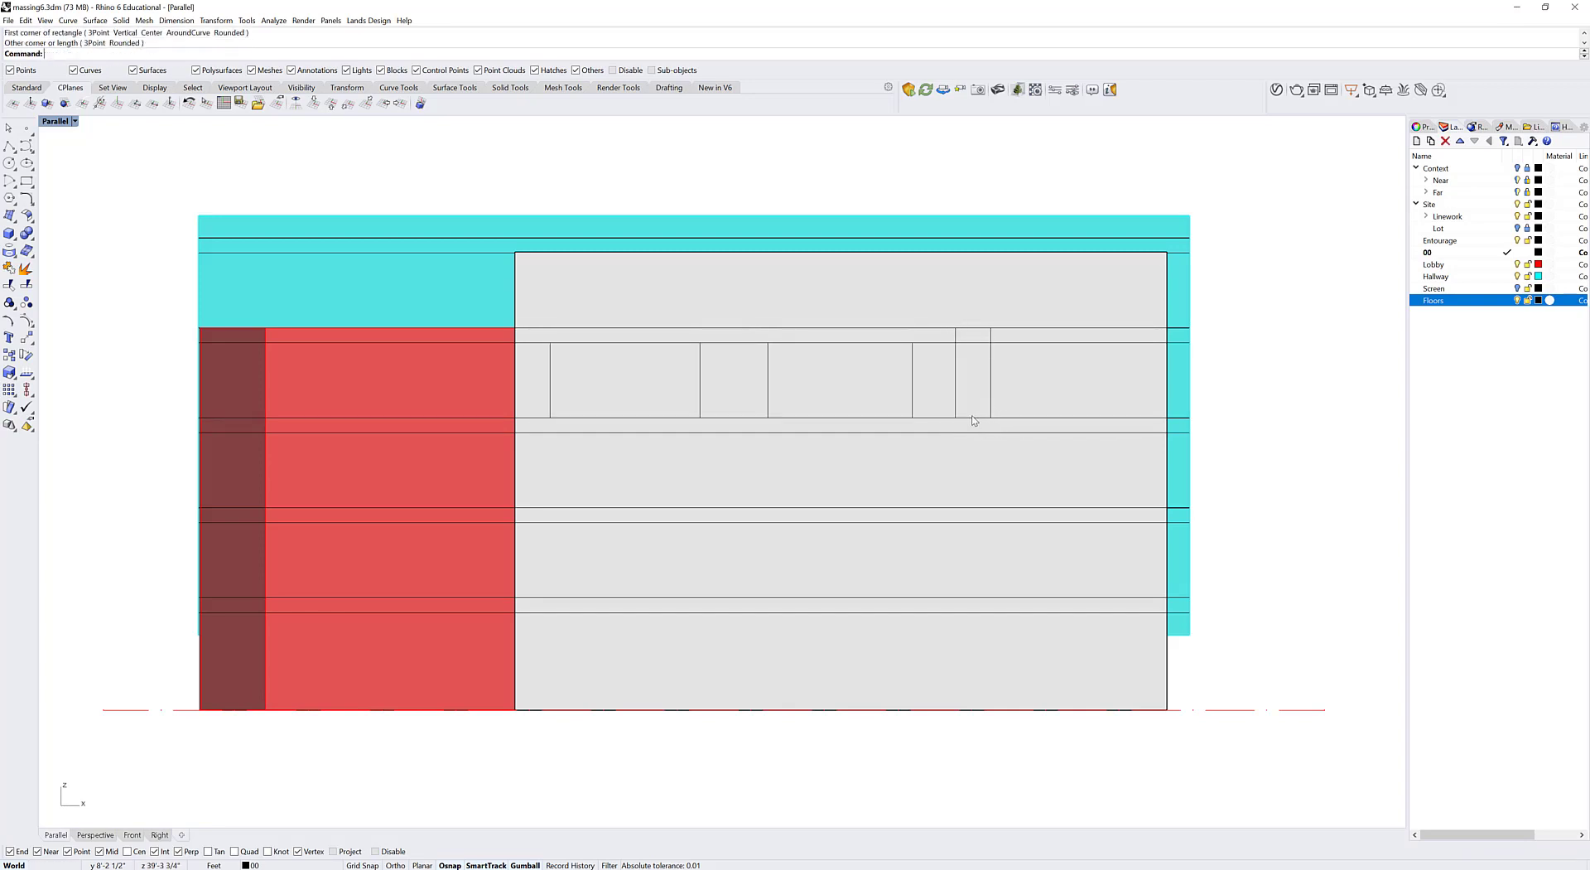
key(ctrl+z)
key(Return)
click(956, 328)
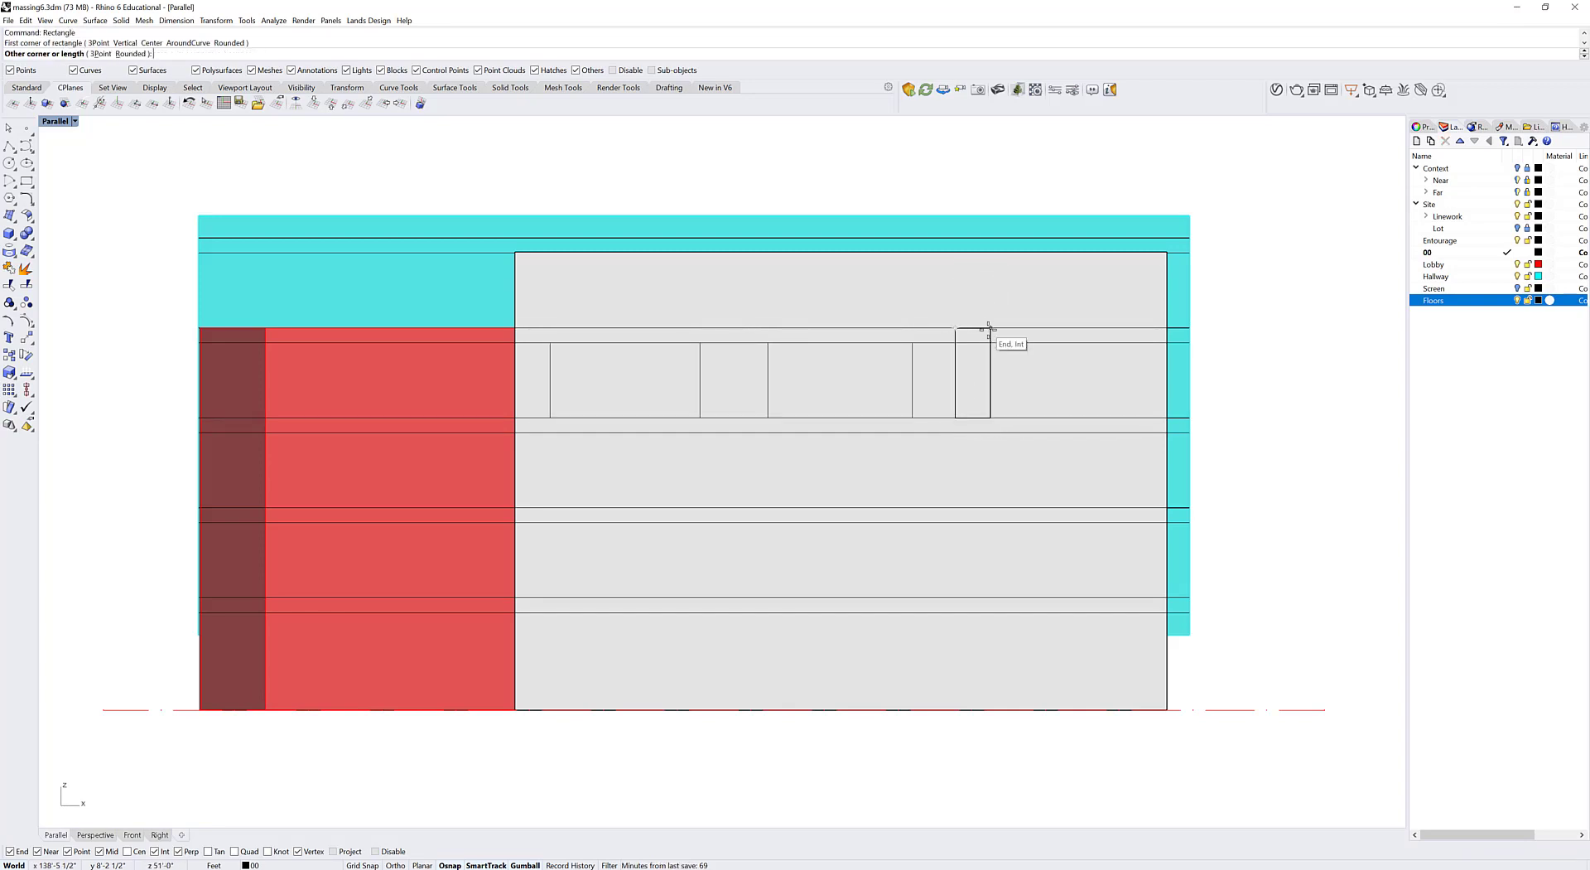
click(991, 416)
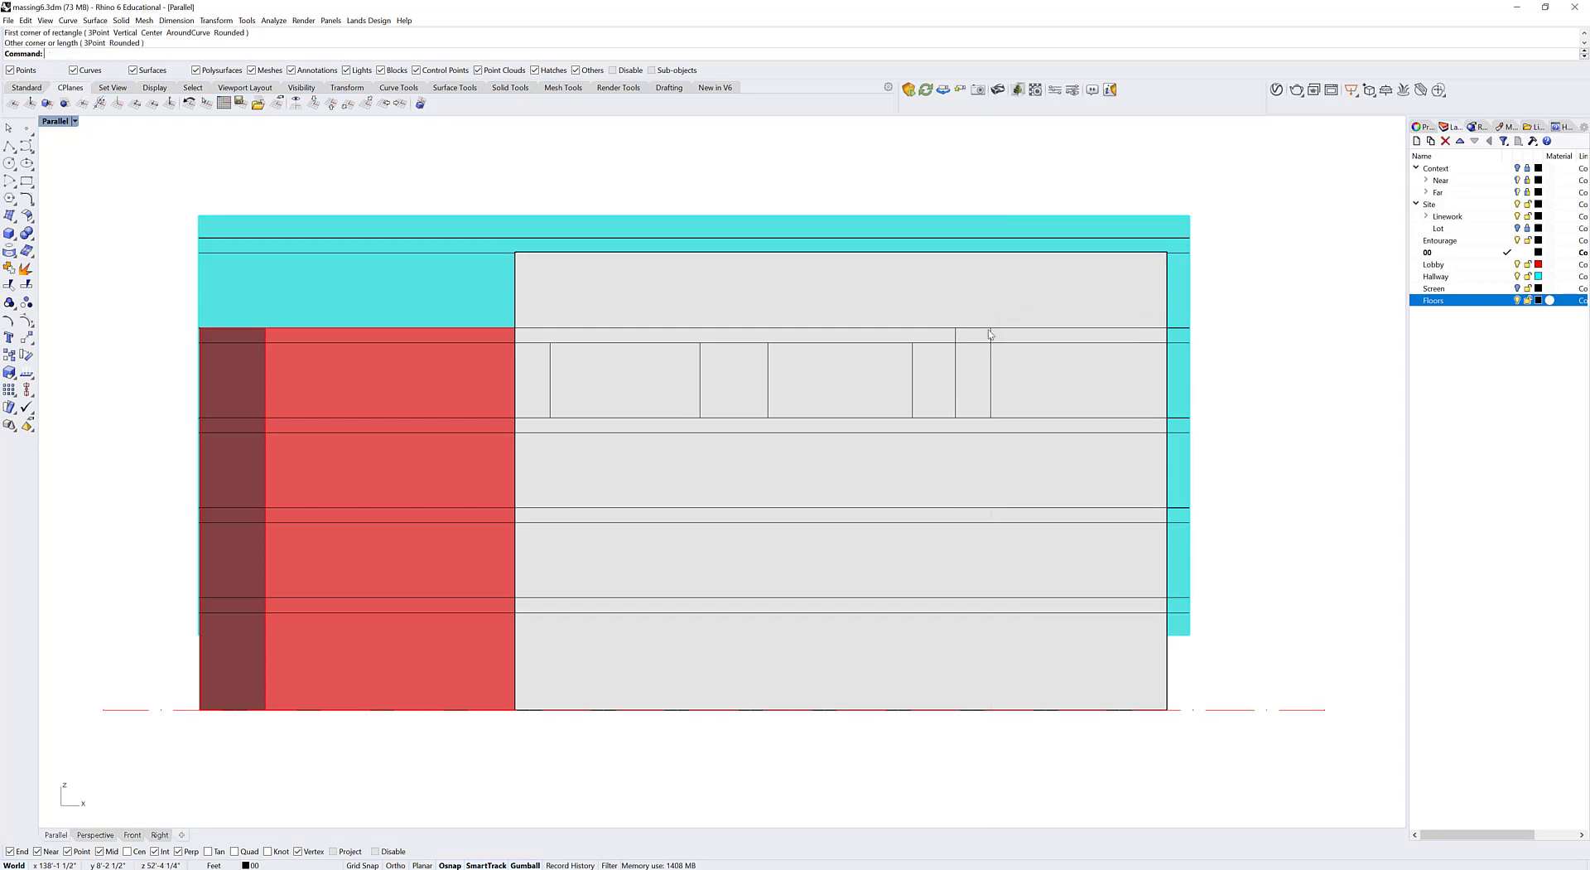
Step: Copy the narrow rectangle straight down onto each of the three floor lines below, and check the stack with the Floors layer briefly hidden
click(988, 360)
click(1040, 385)
key(ctrl+c)
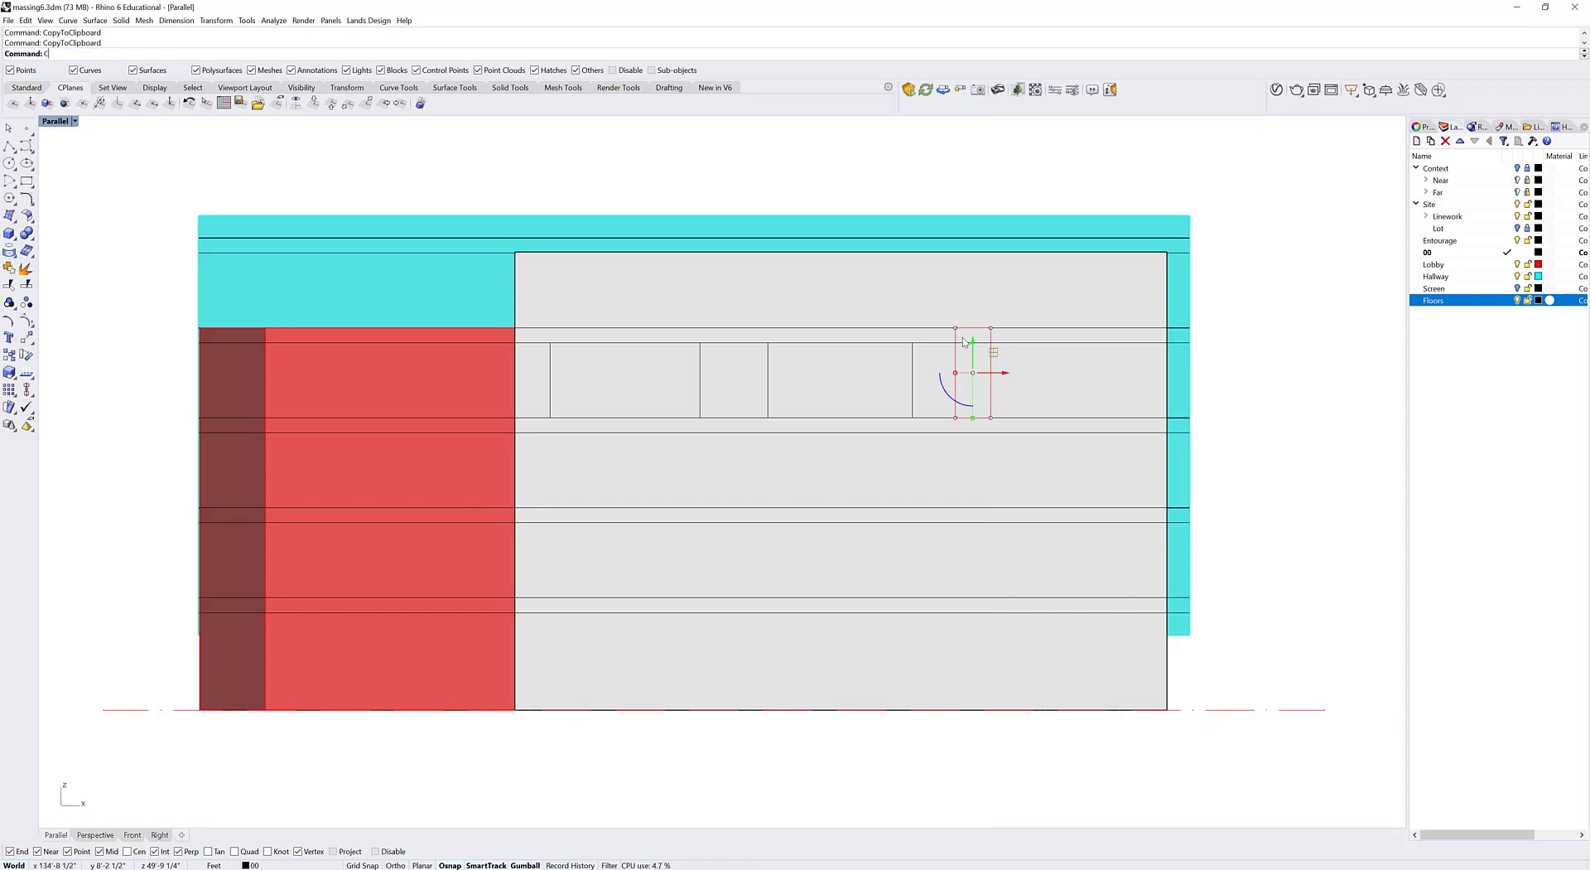
key(Return)
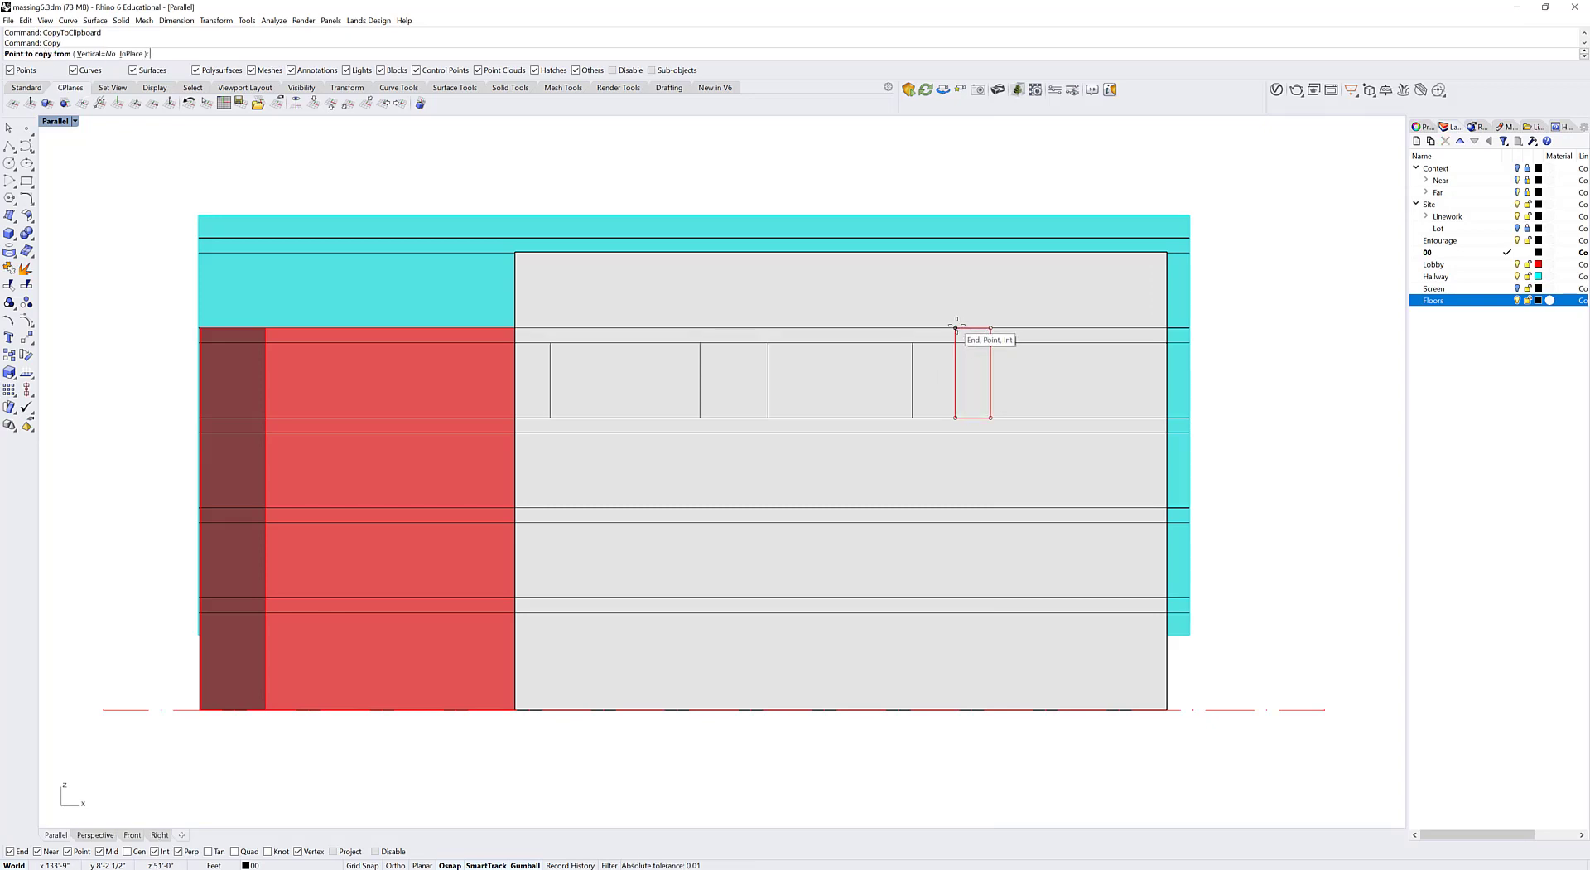
click(956, 328)
click(955, 507)
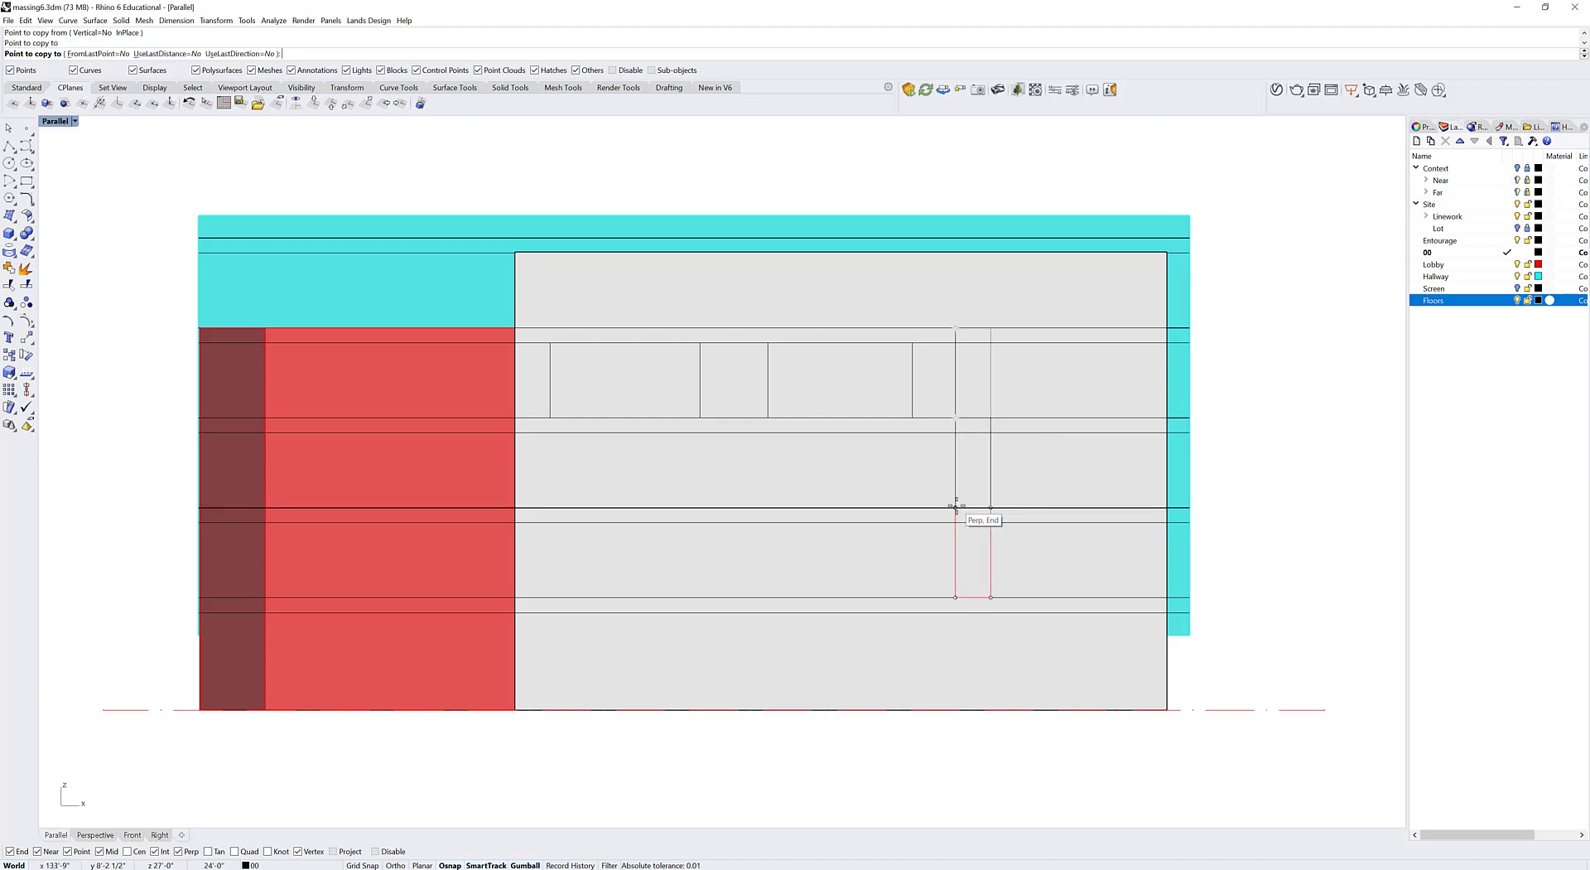
click(956, 597)
key(Return)
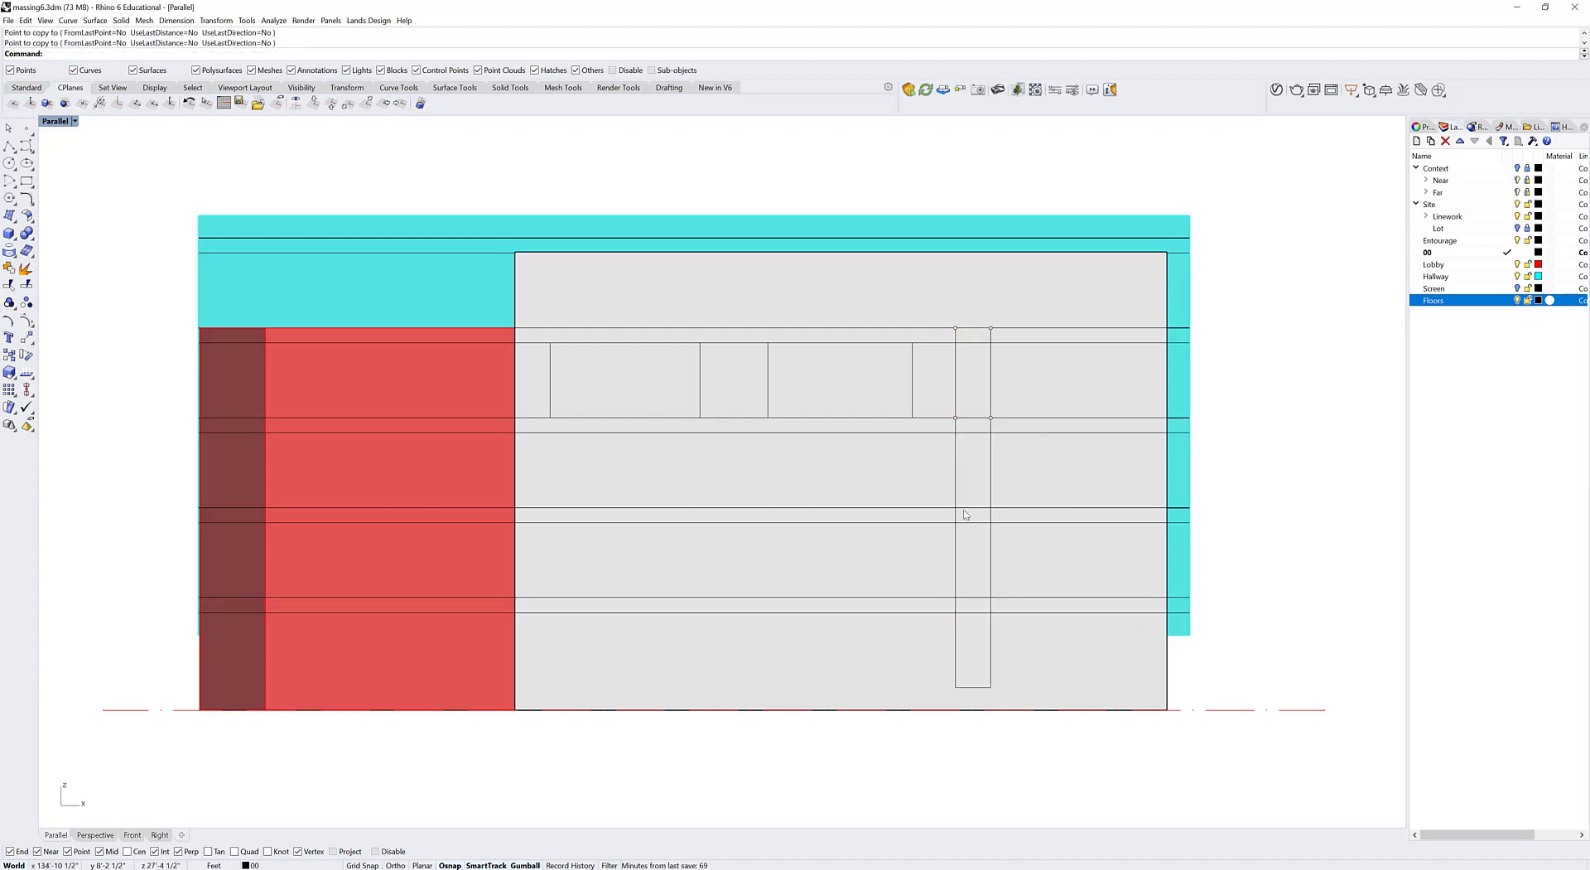
click(1518, 300)
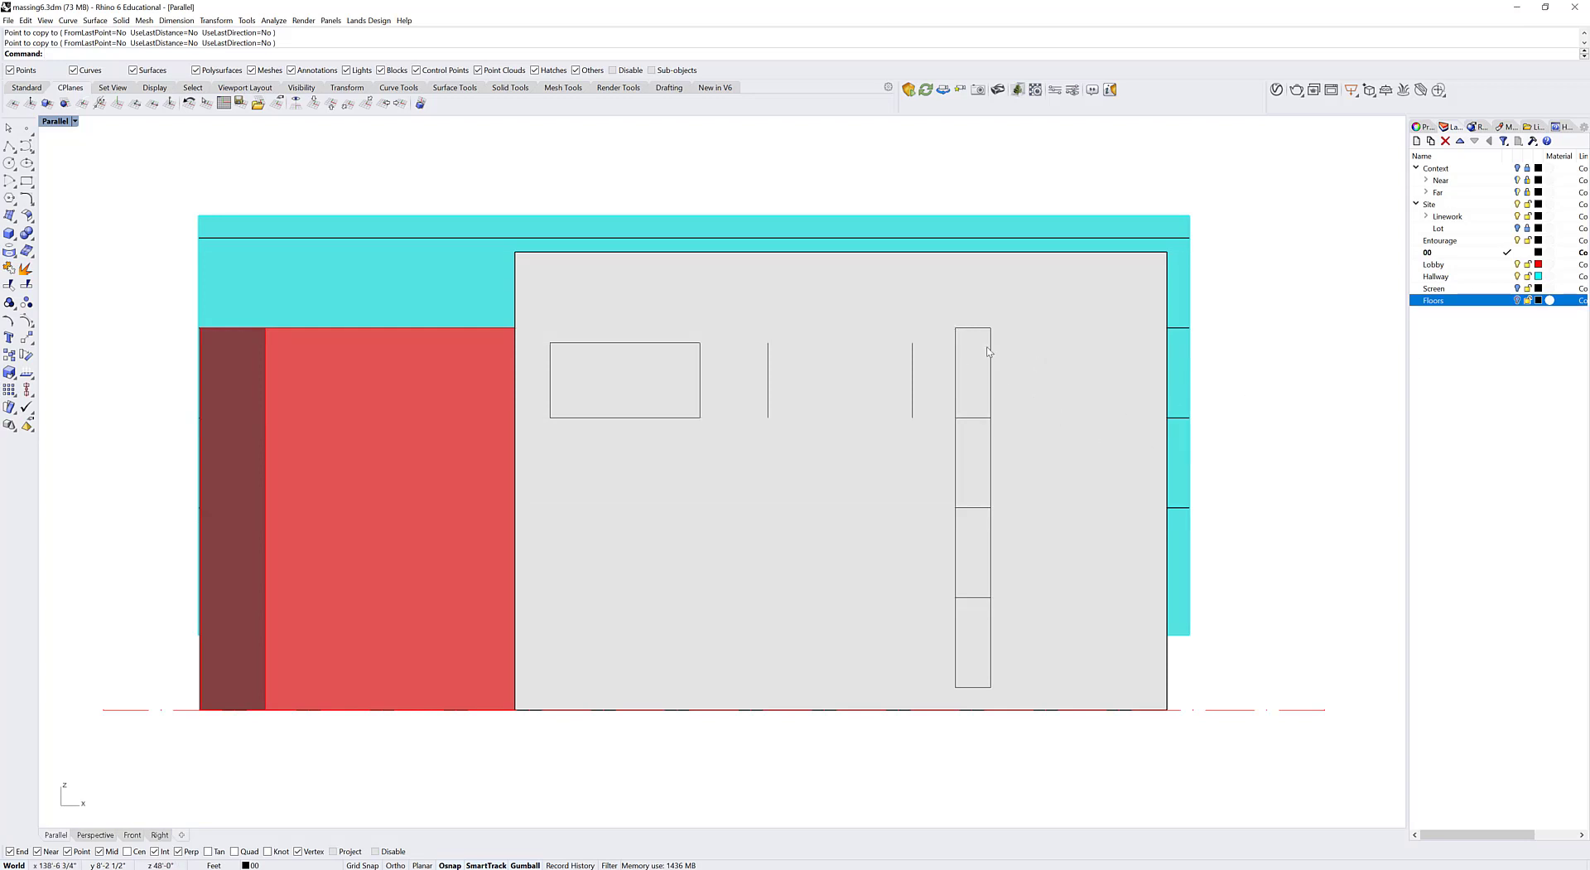
key(ctrl+z)
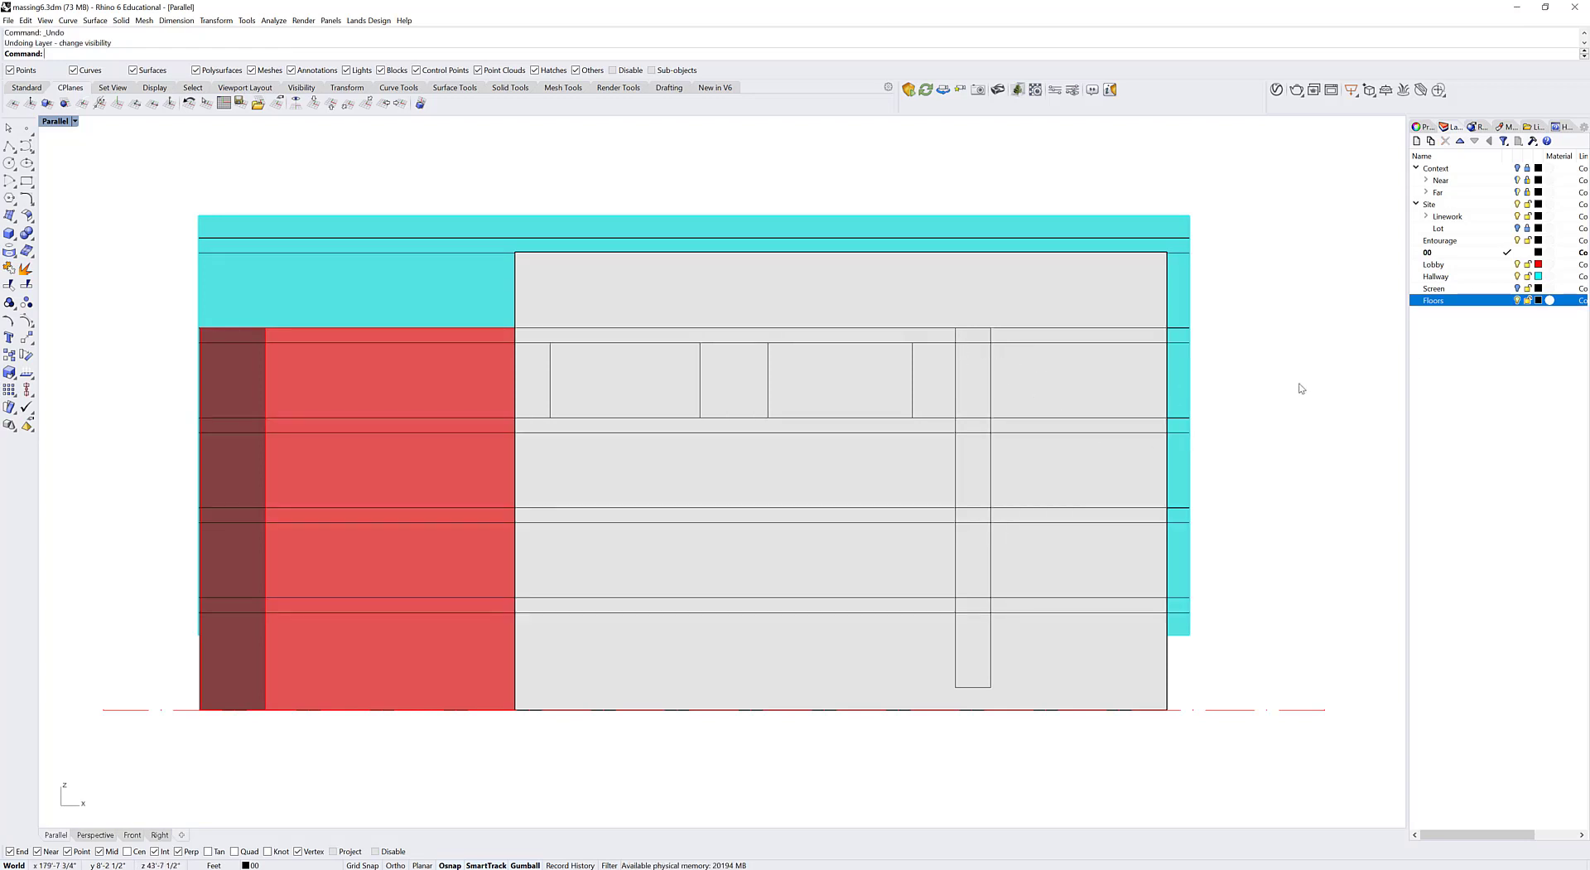
Step: Draw short horizontal lines across the narrow rectangles along the undersides of the upper two floor slabs, and check them with the Floors layer briefly hidden
text(line)
key(Return)
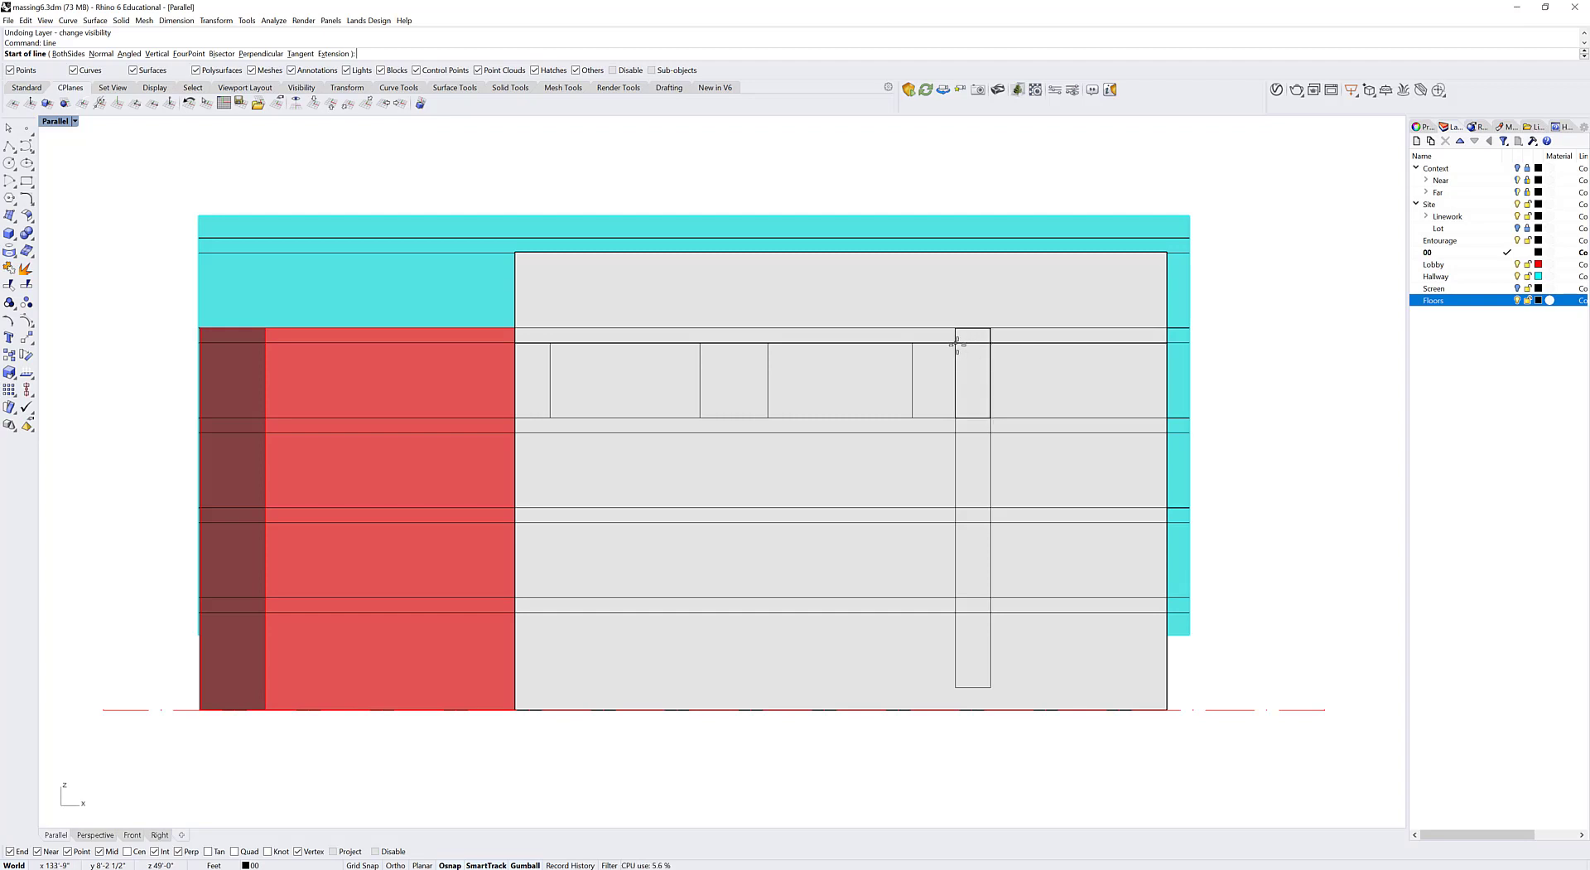
click(955, 432)
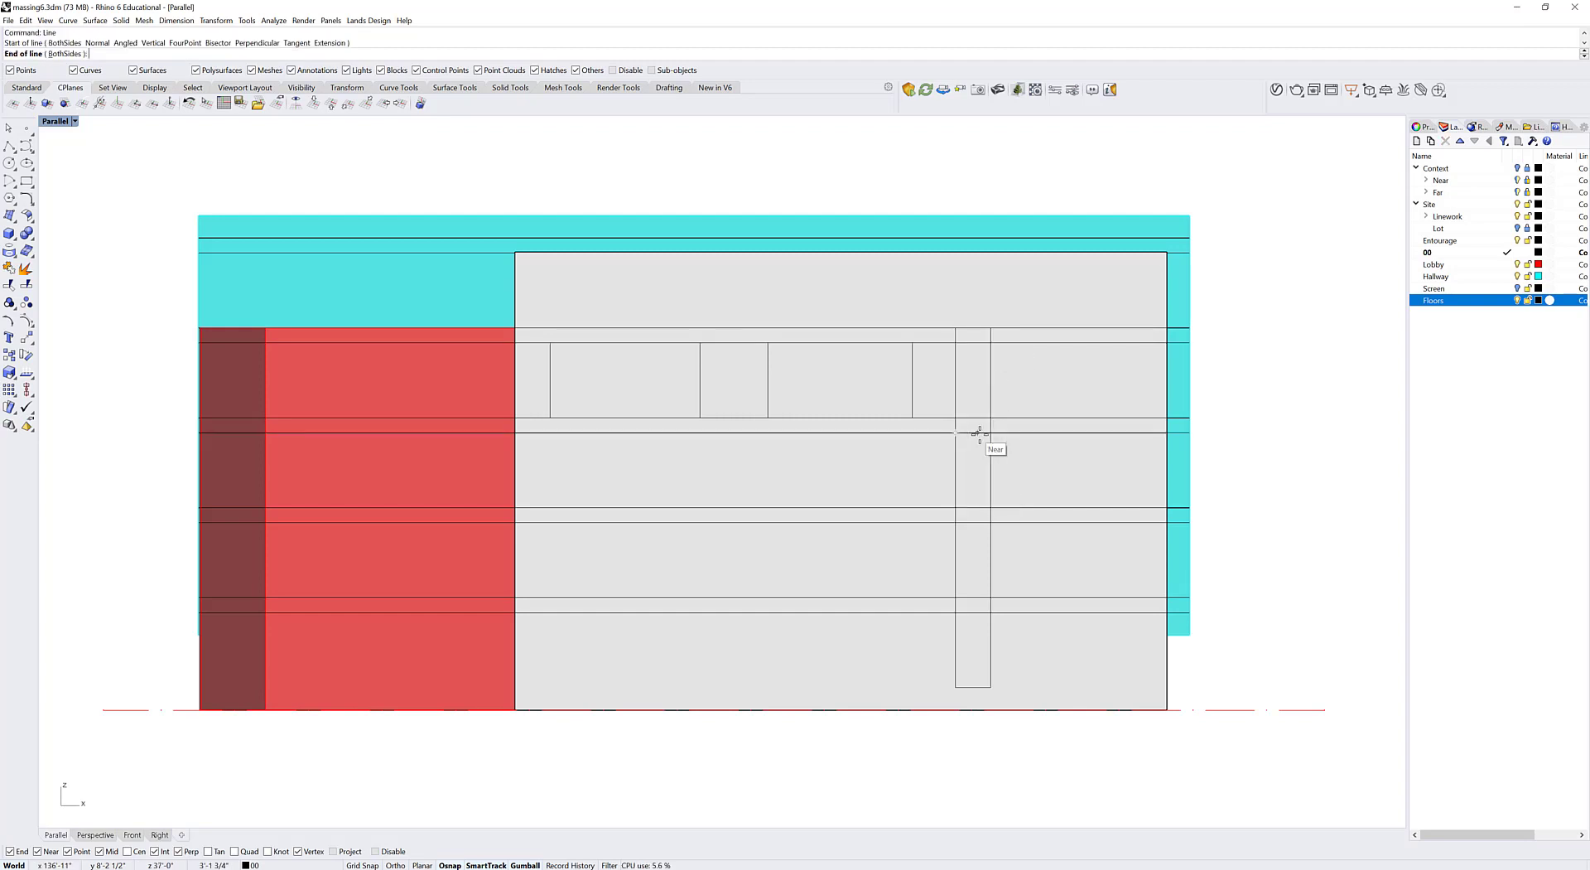
click(978, 433)
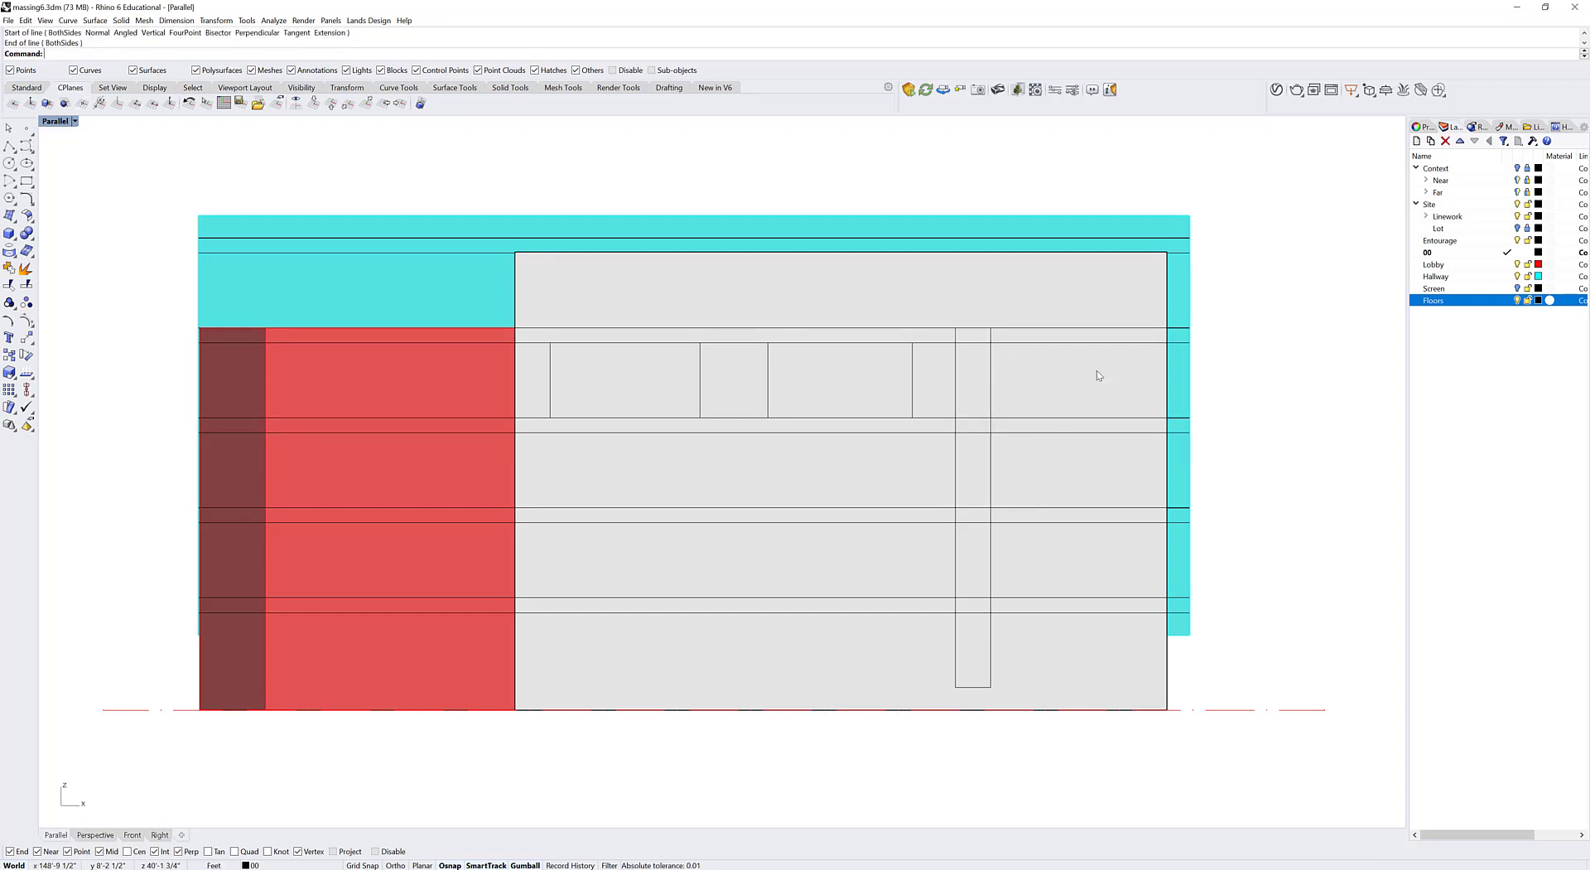
click(1517, 301)
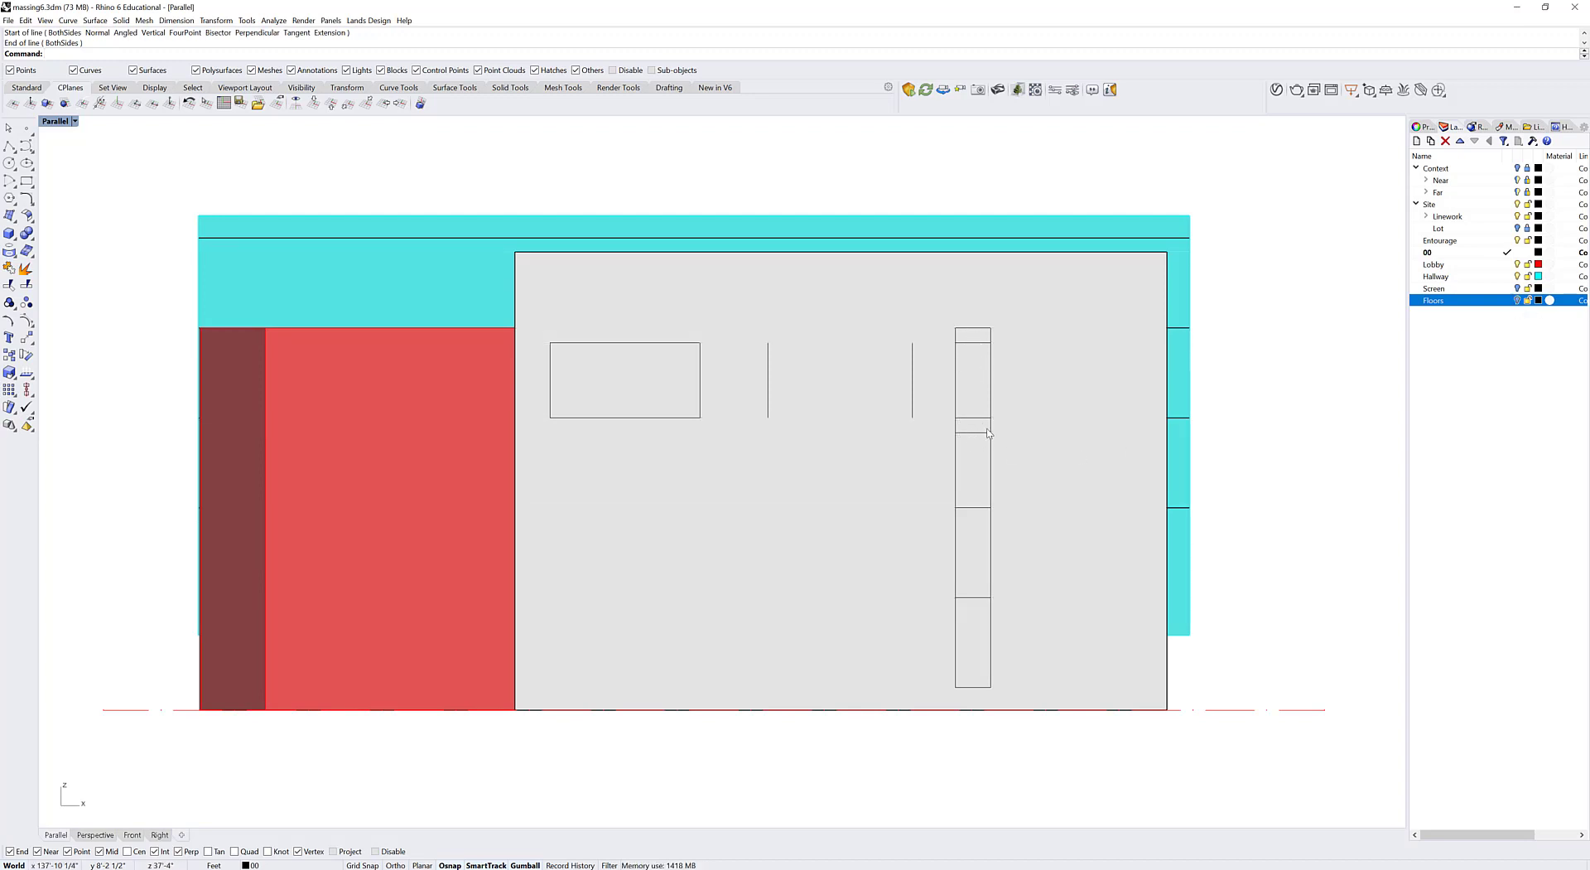
click(1517, 300)
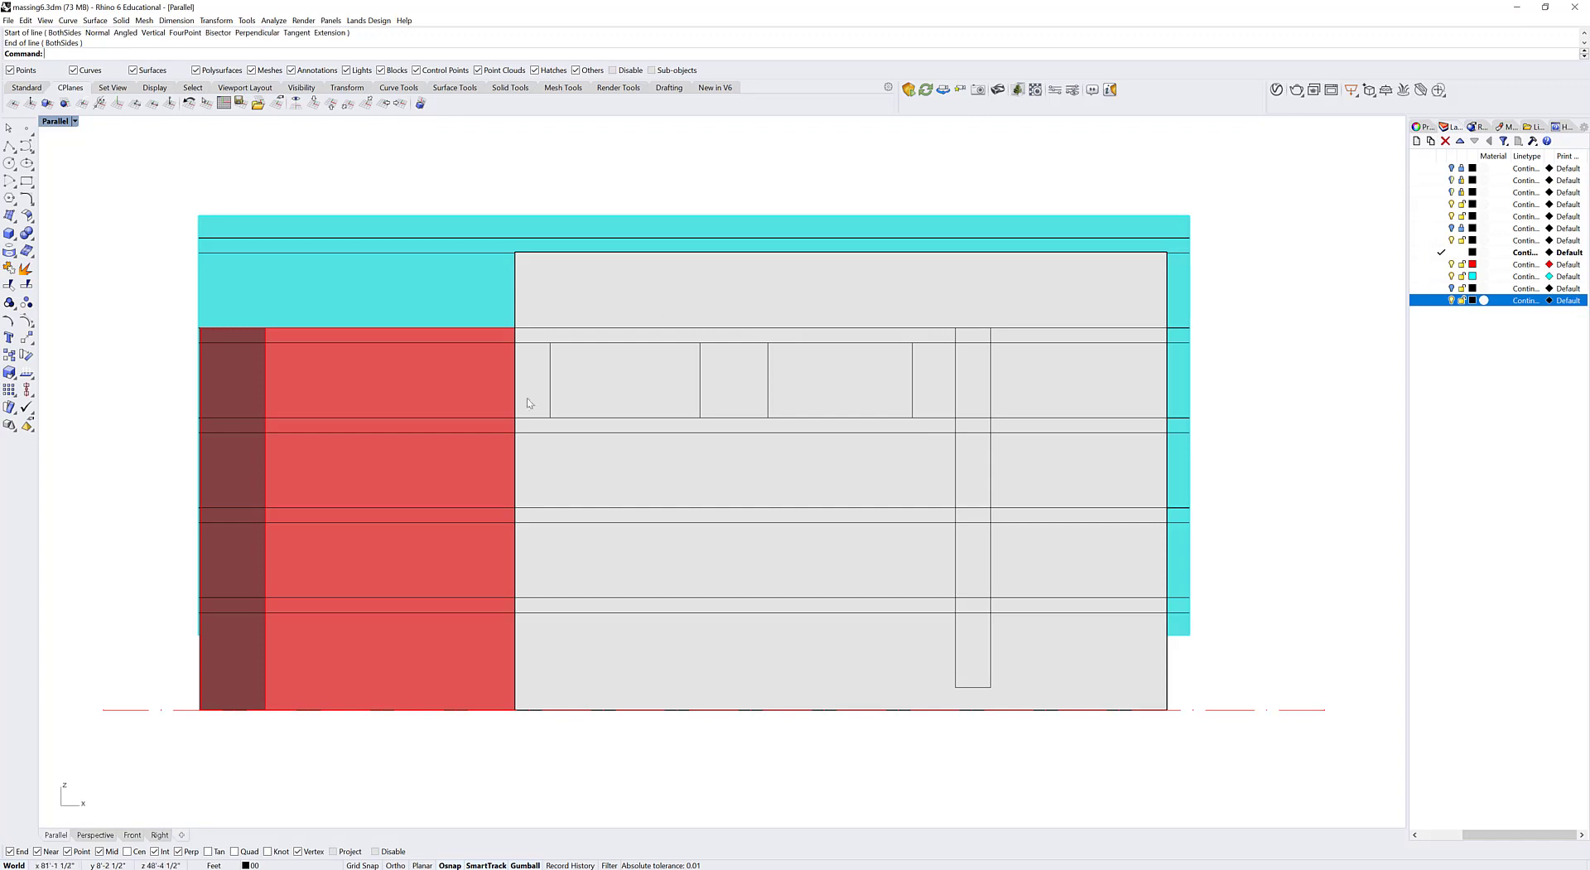
Step: Create a new layer named Grids below the Floors layer
right_click(1478, 327)
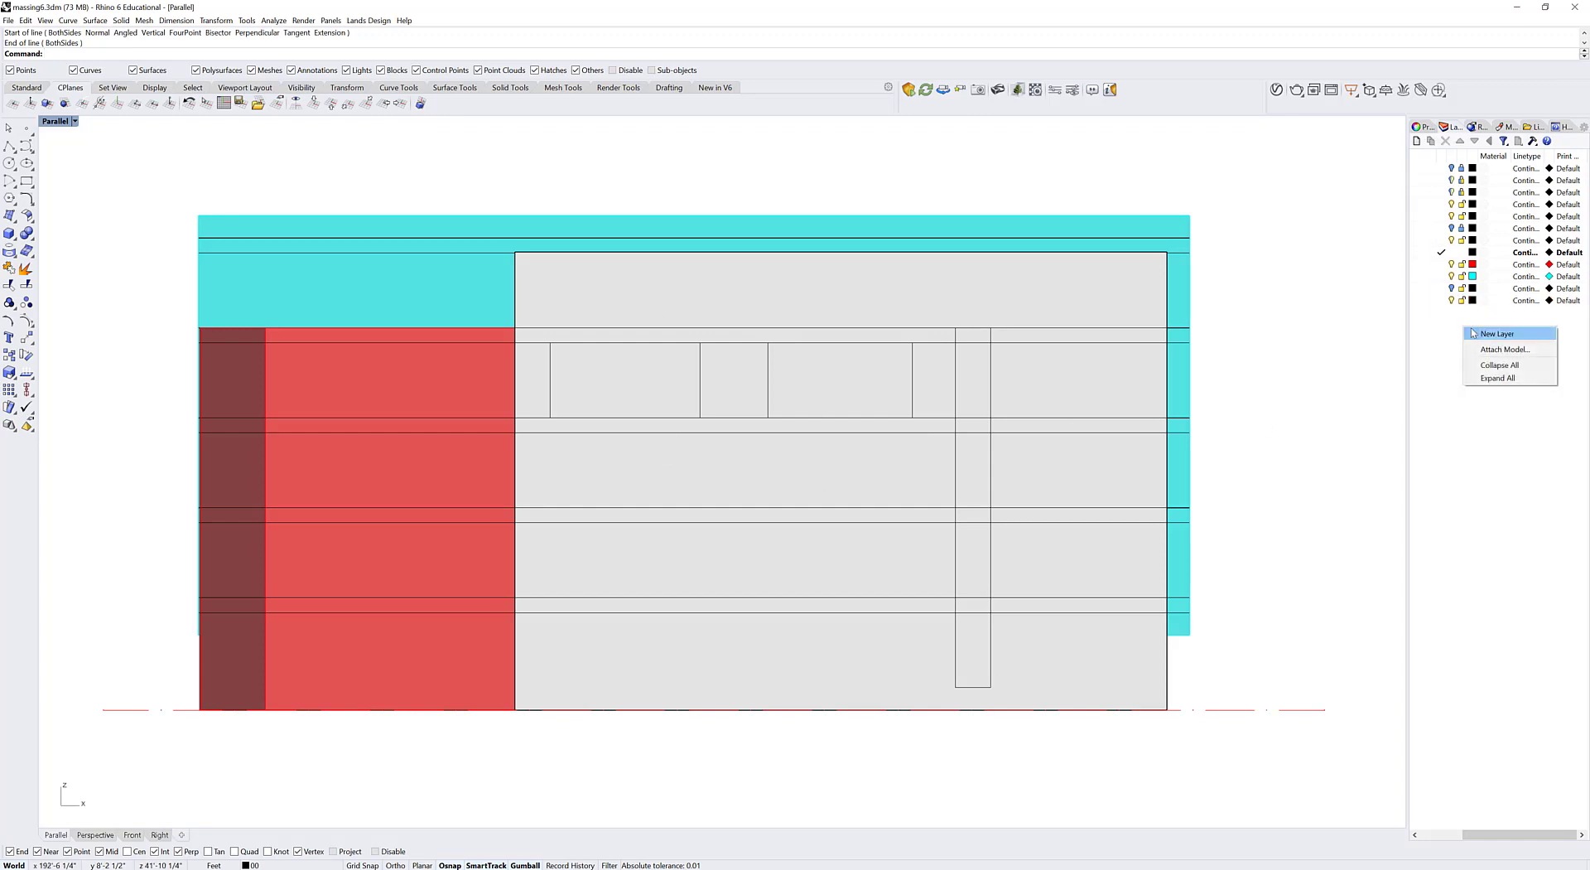
click(1443, 351)
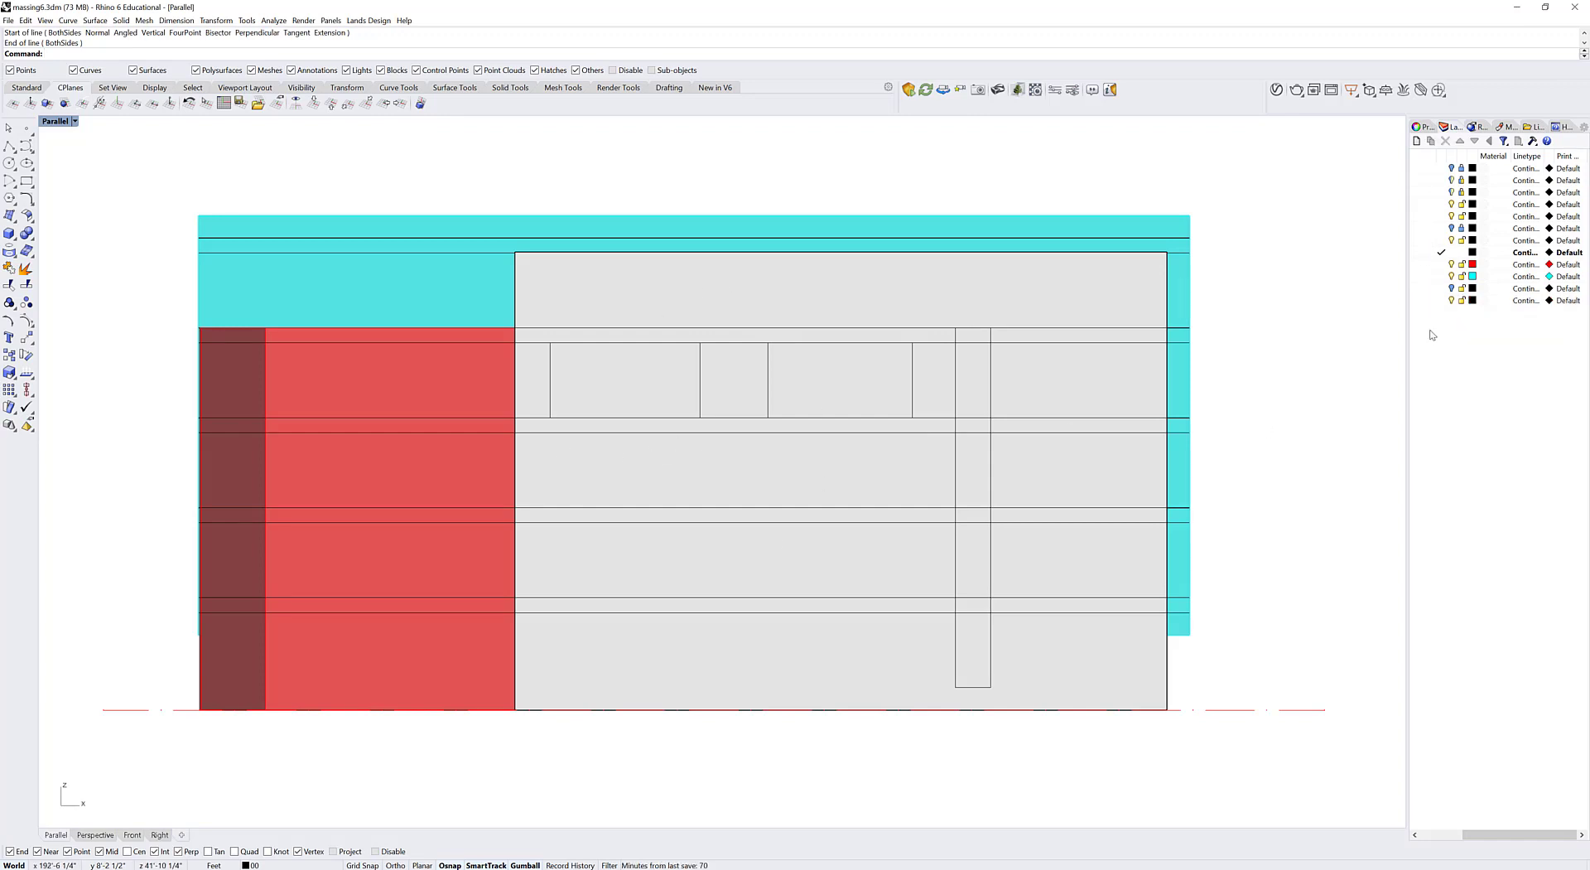
right_click(1437, 341)
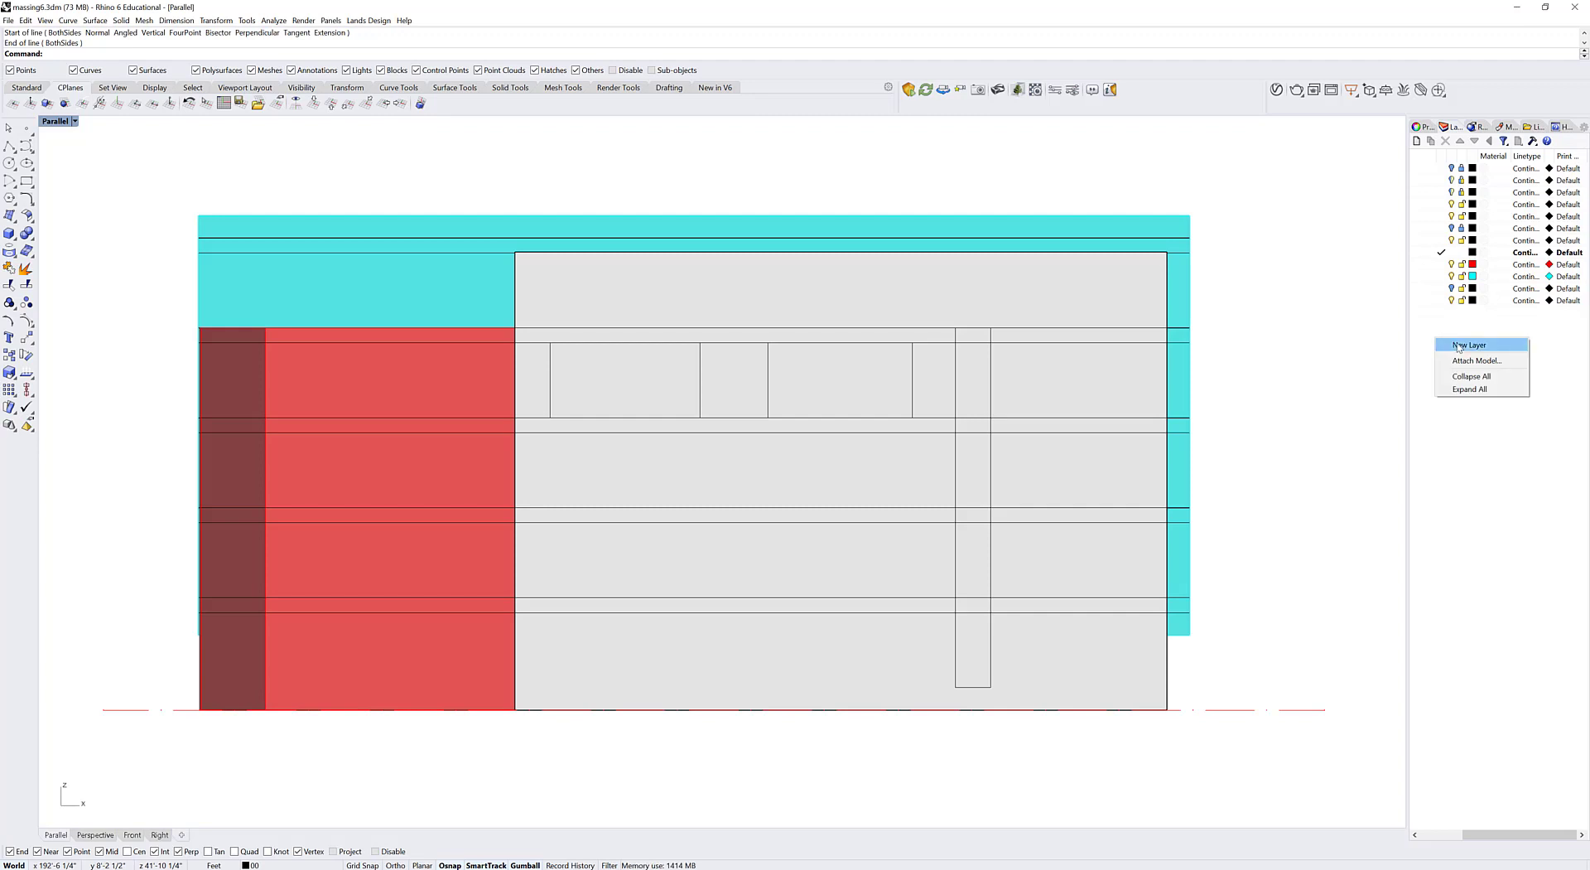
click(1458, 347)
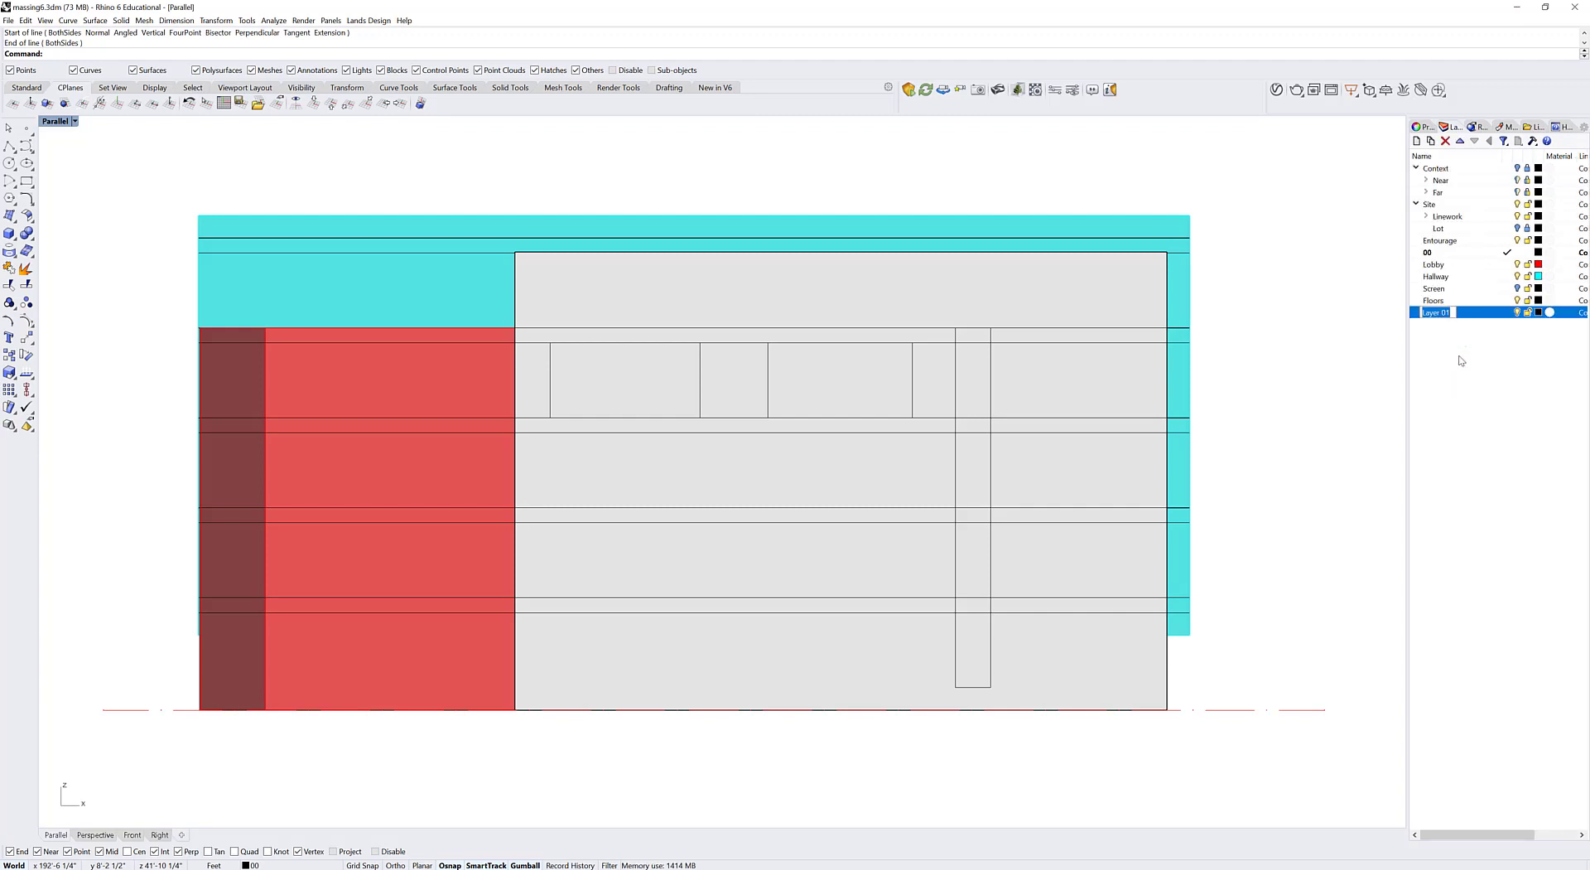
text(Grids)
key(Return)
click(1461, 361)
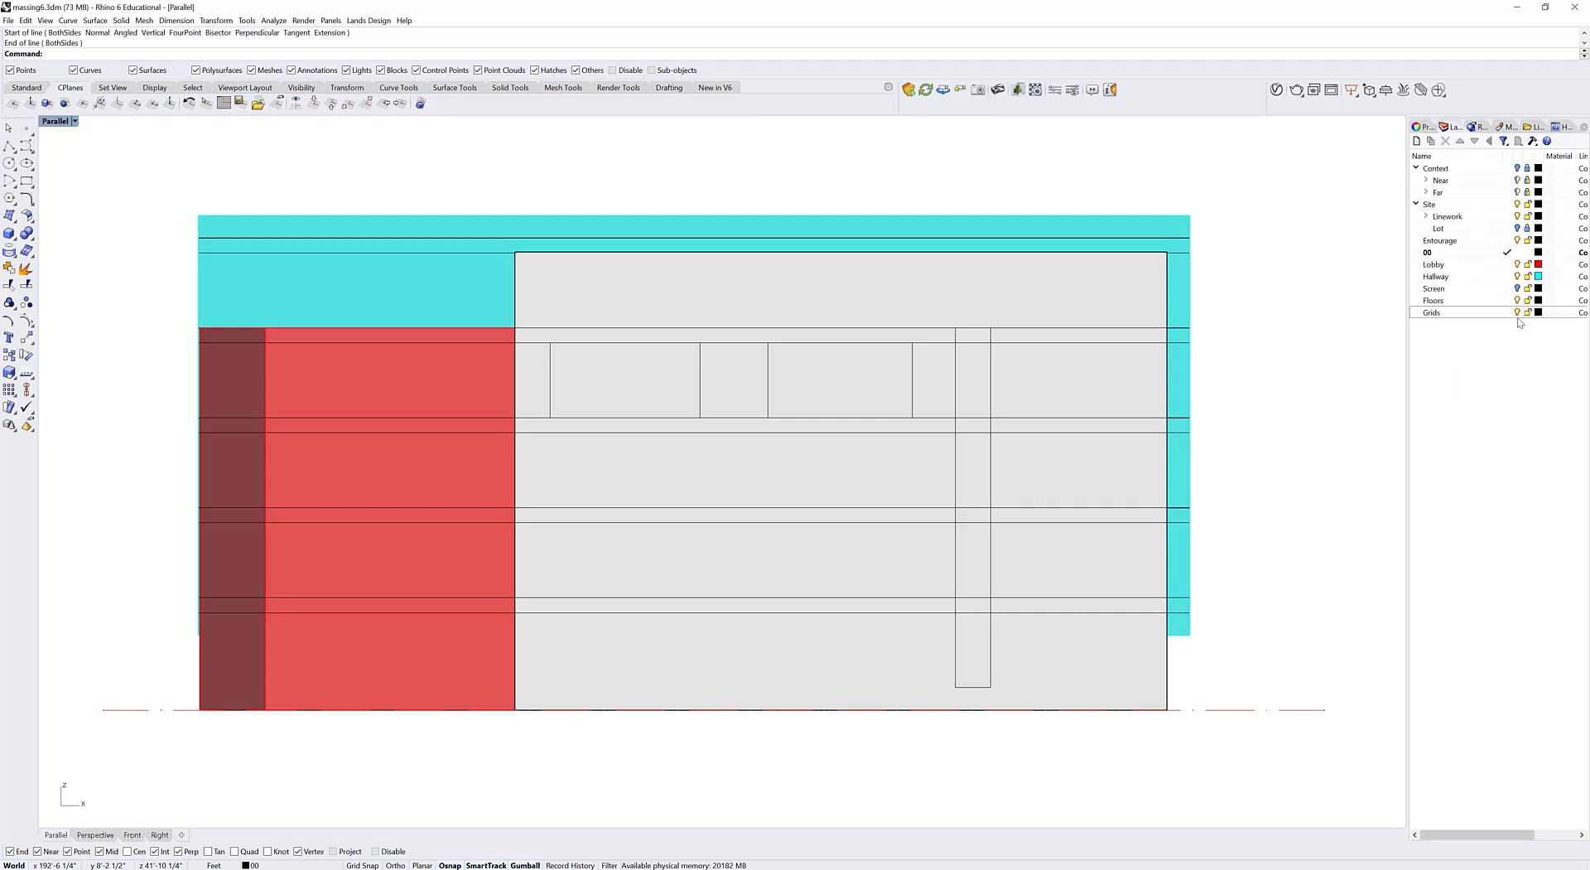
Step: Give the Grids layer a gray colour and the DashDot linetype, and make it the current layer
click(1539, 313)
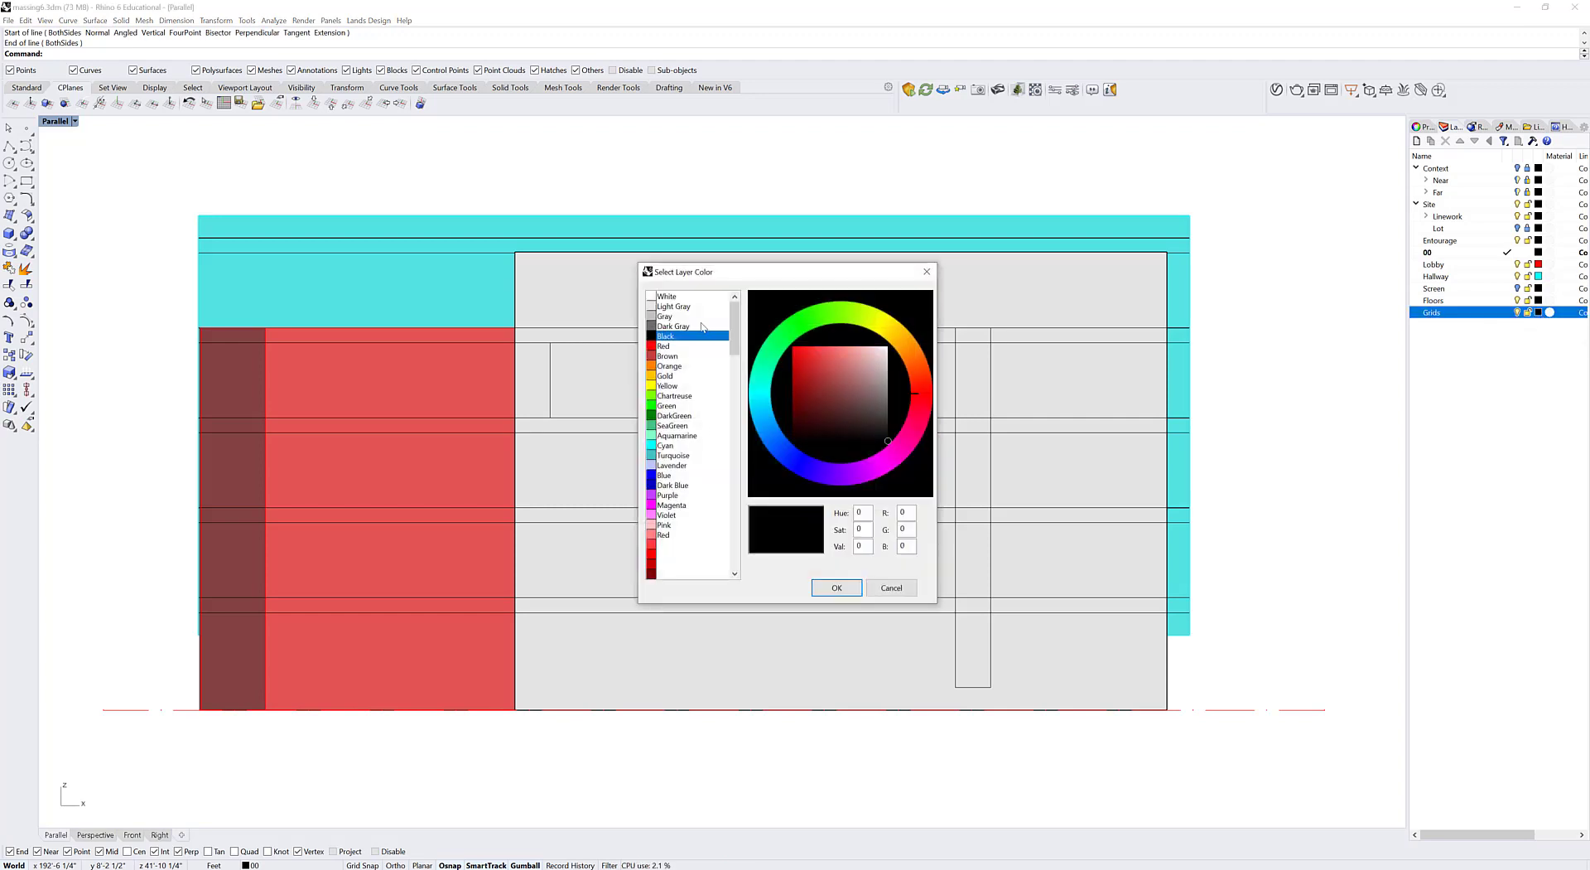
click(836, 587)
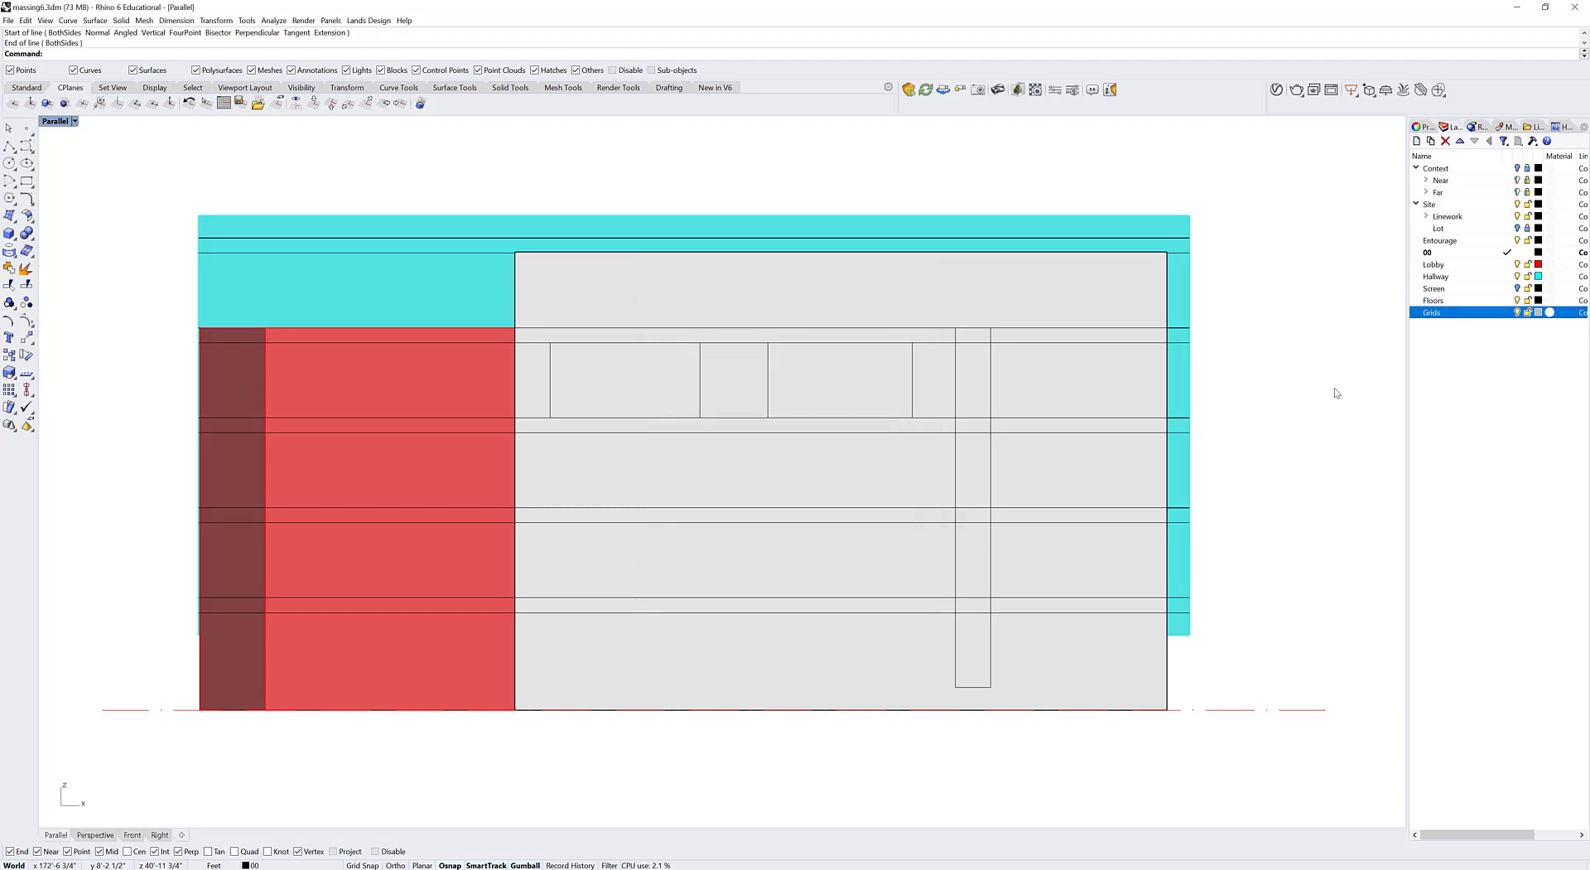
drag(1408, 356, 1346, 358)
click(1528, 312)
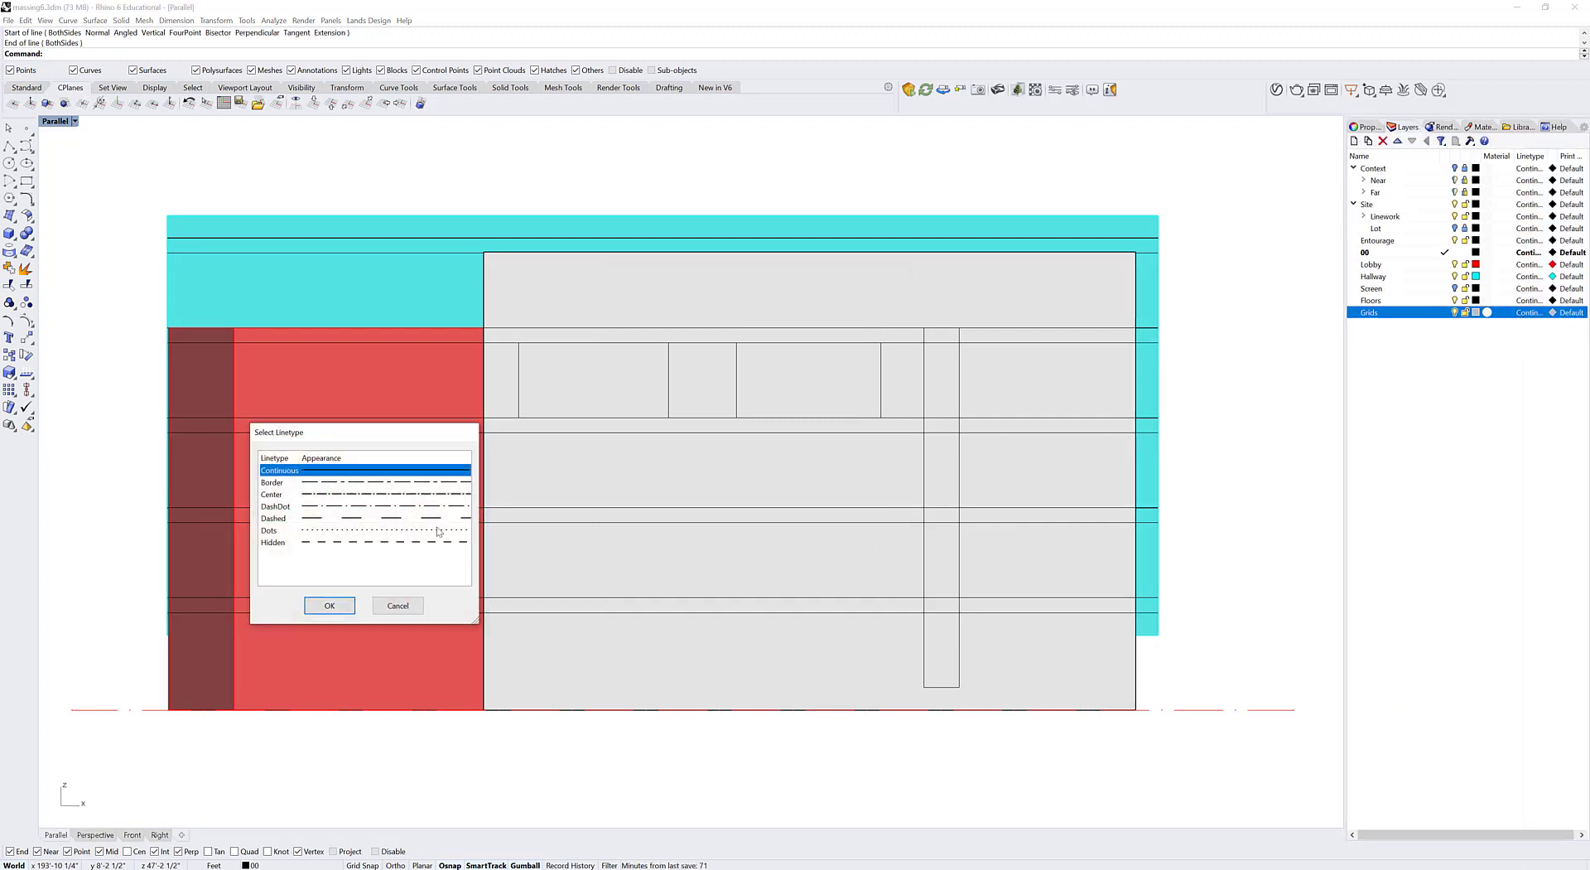
click(314, 507)
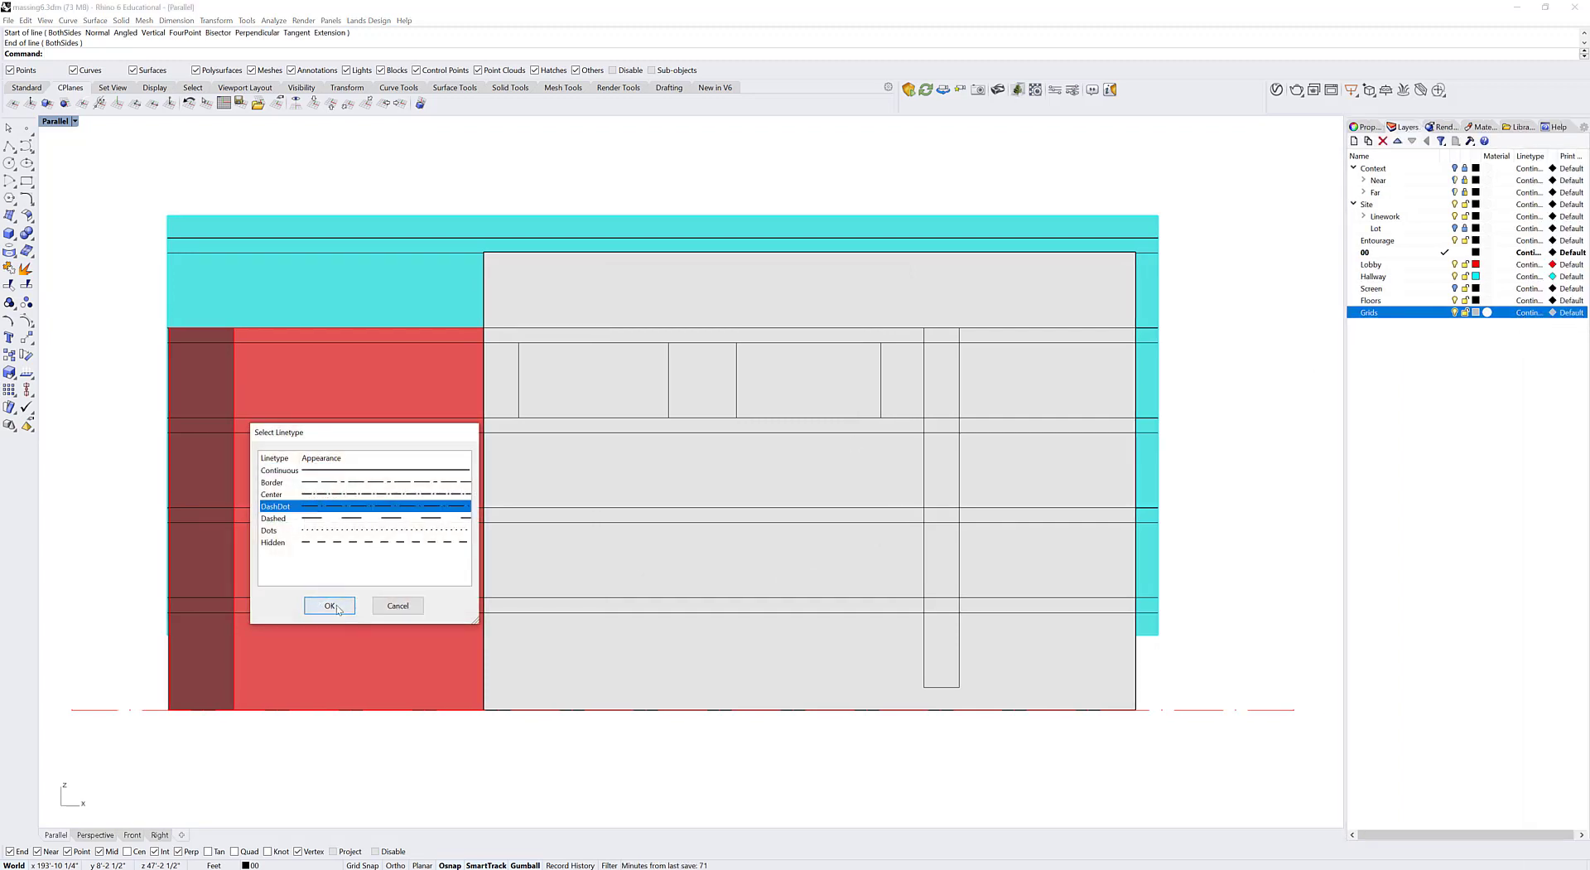
click(328, 605)
double_click(1370, 312)
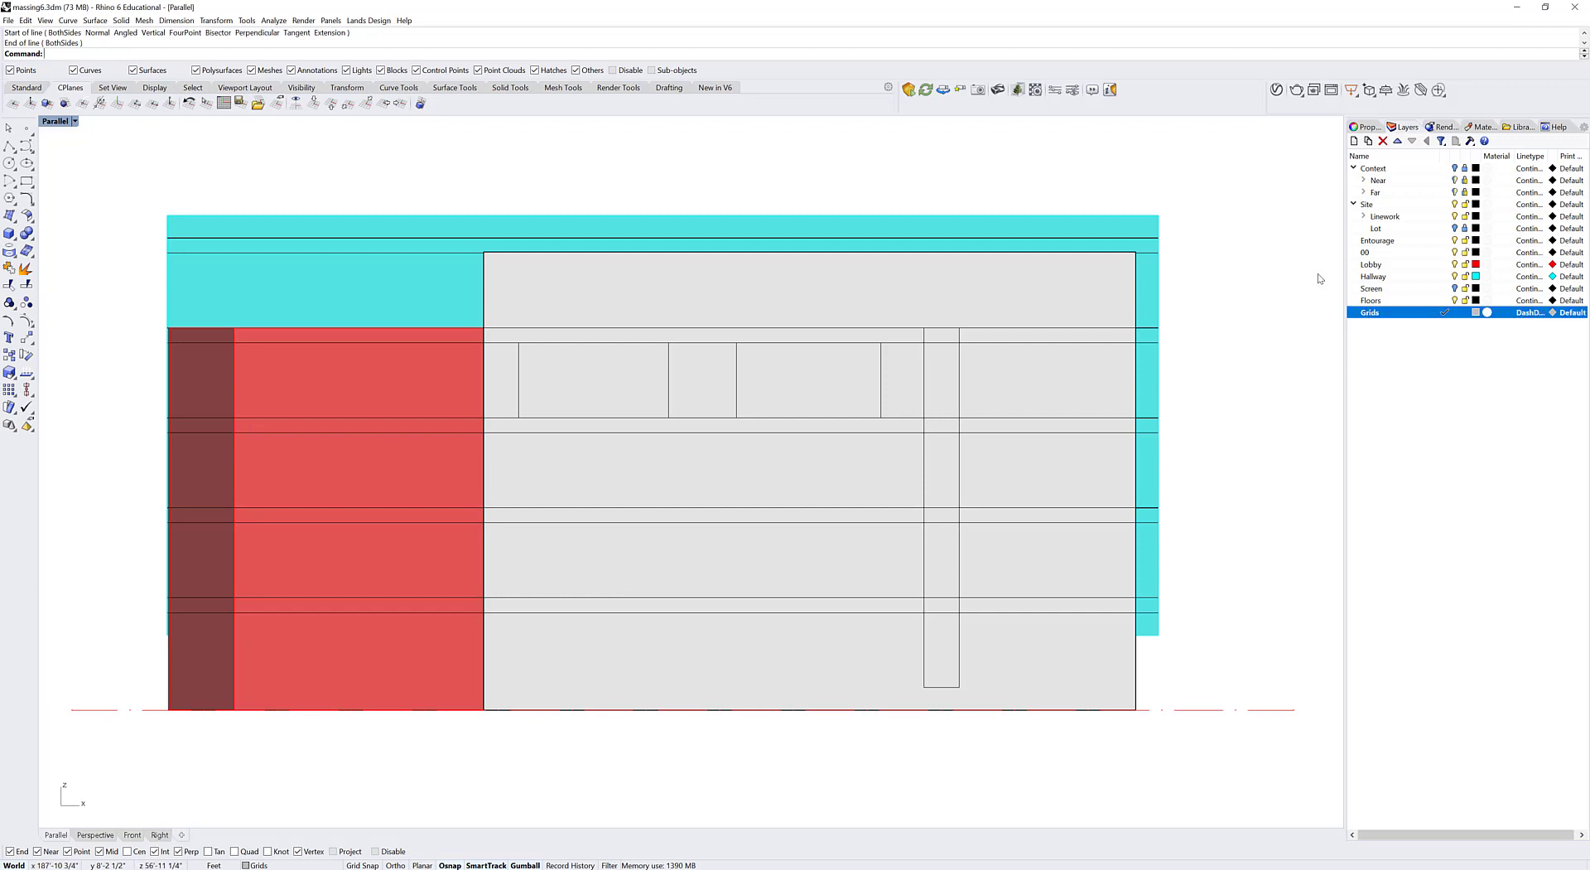
Step: Draw a vertical grid line down the facade edge beside the lobby, from the roof corner to the base, and check it in the perspective view
text(Line)
key(Return)
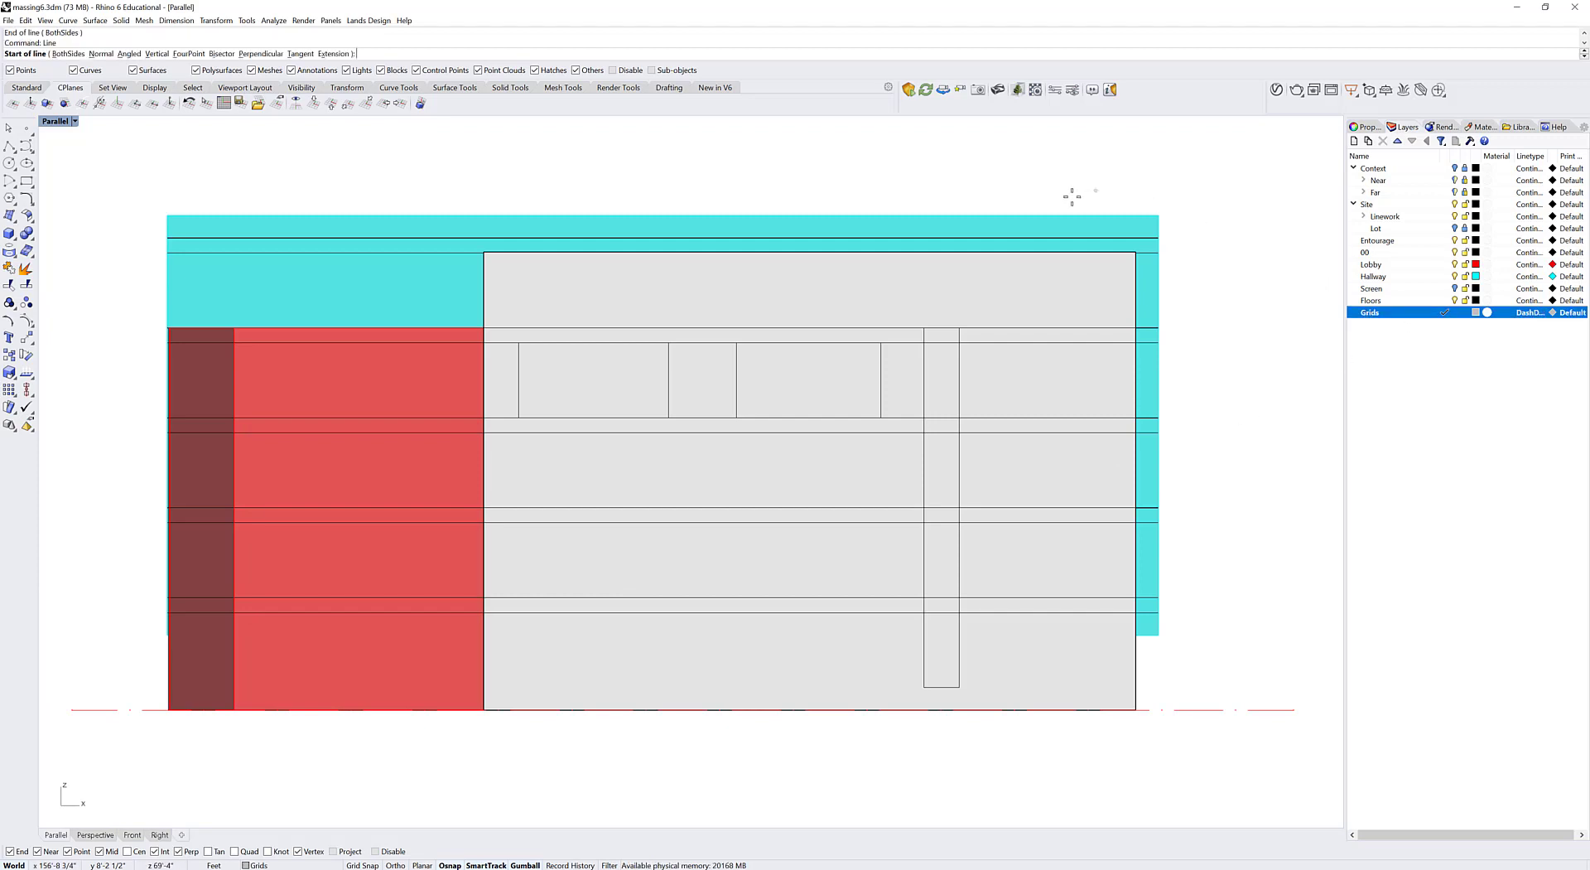
click(483, 252)
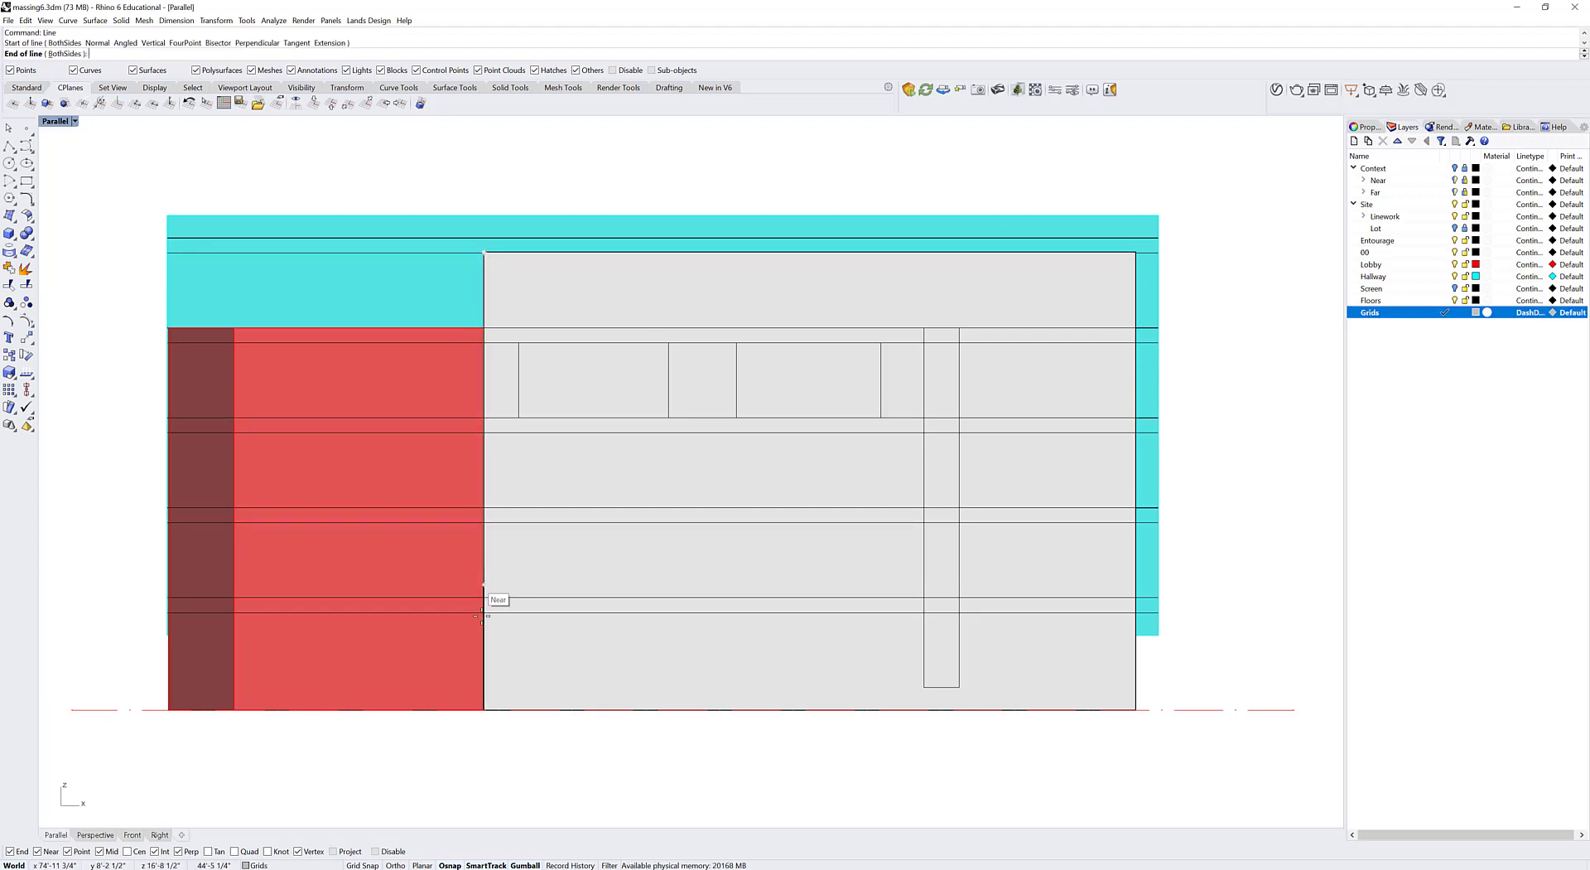
click(485, 705)
double_click(54, 121)
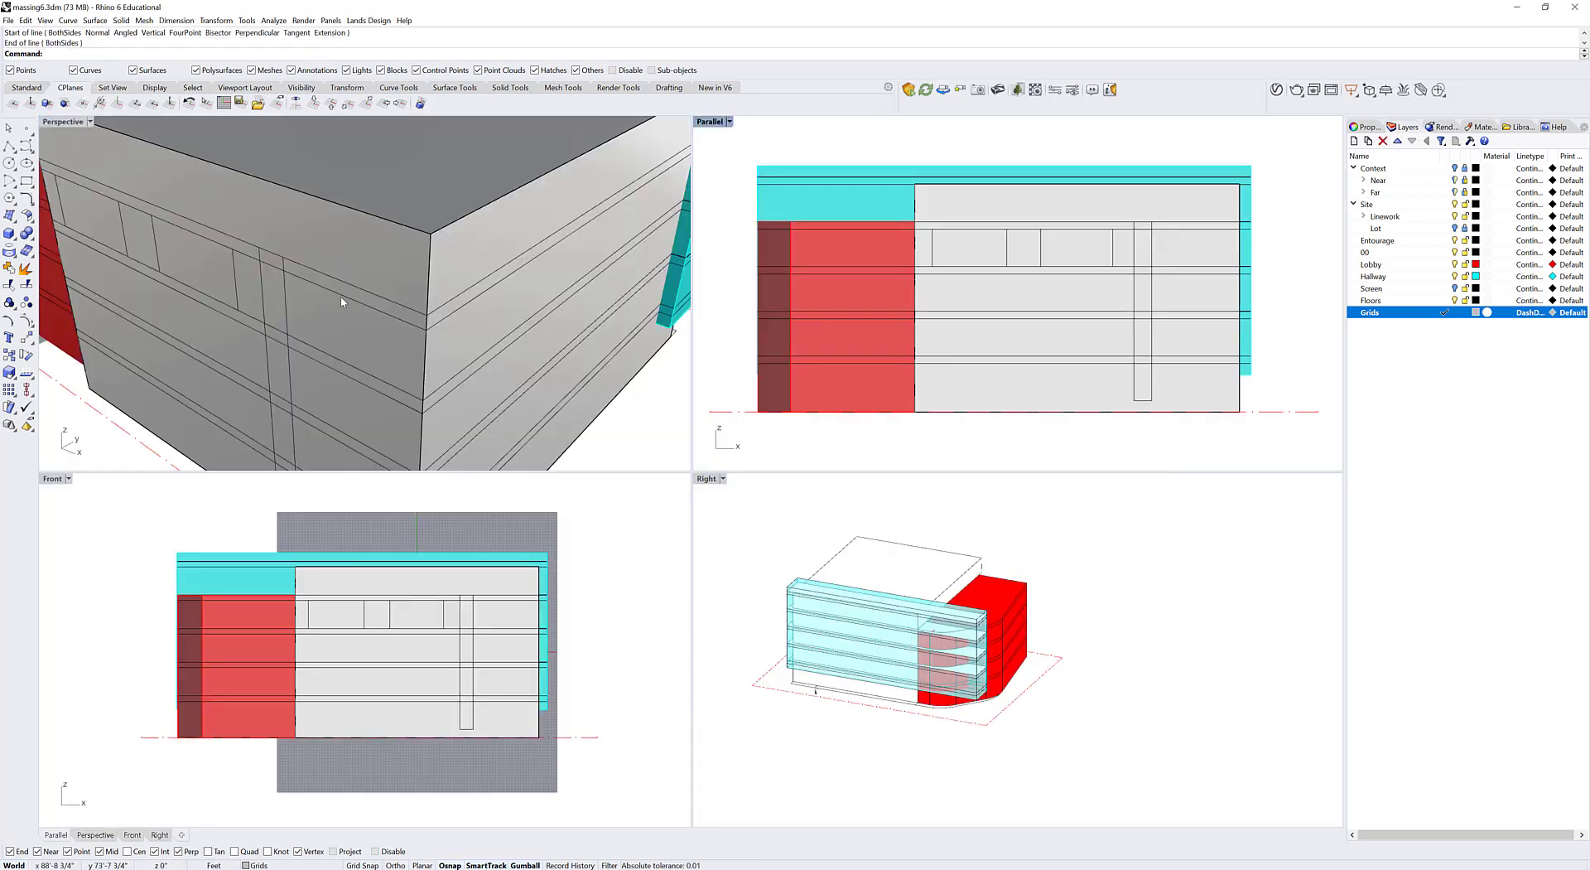
right_drag(197, 294, 416, 352)
click(416, 352)
click(456, 377)
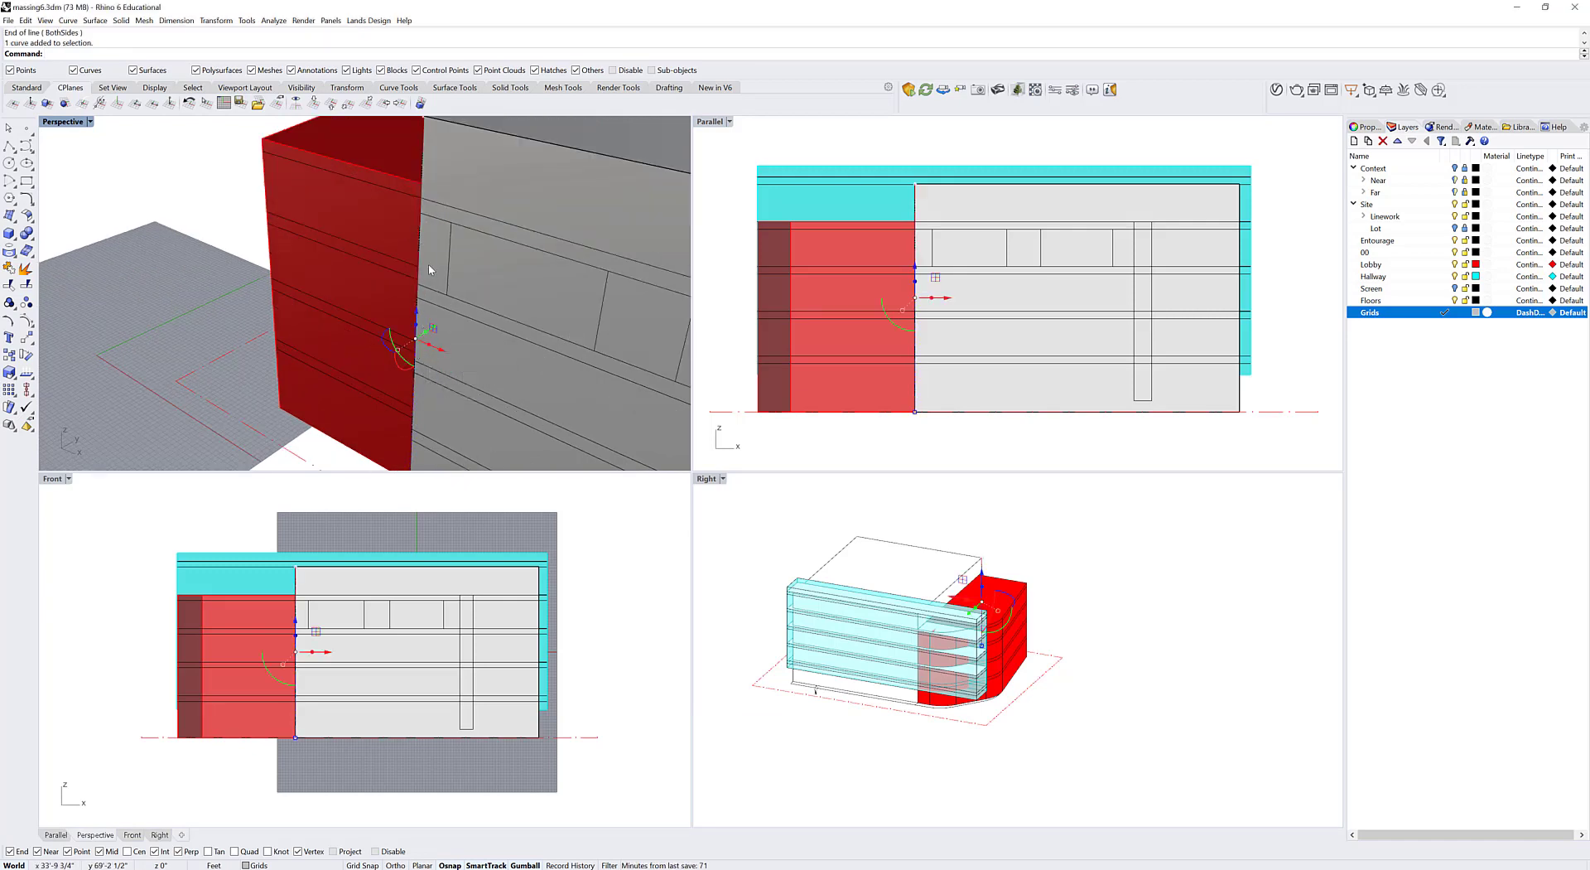
double_click(710, 121)
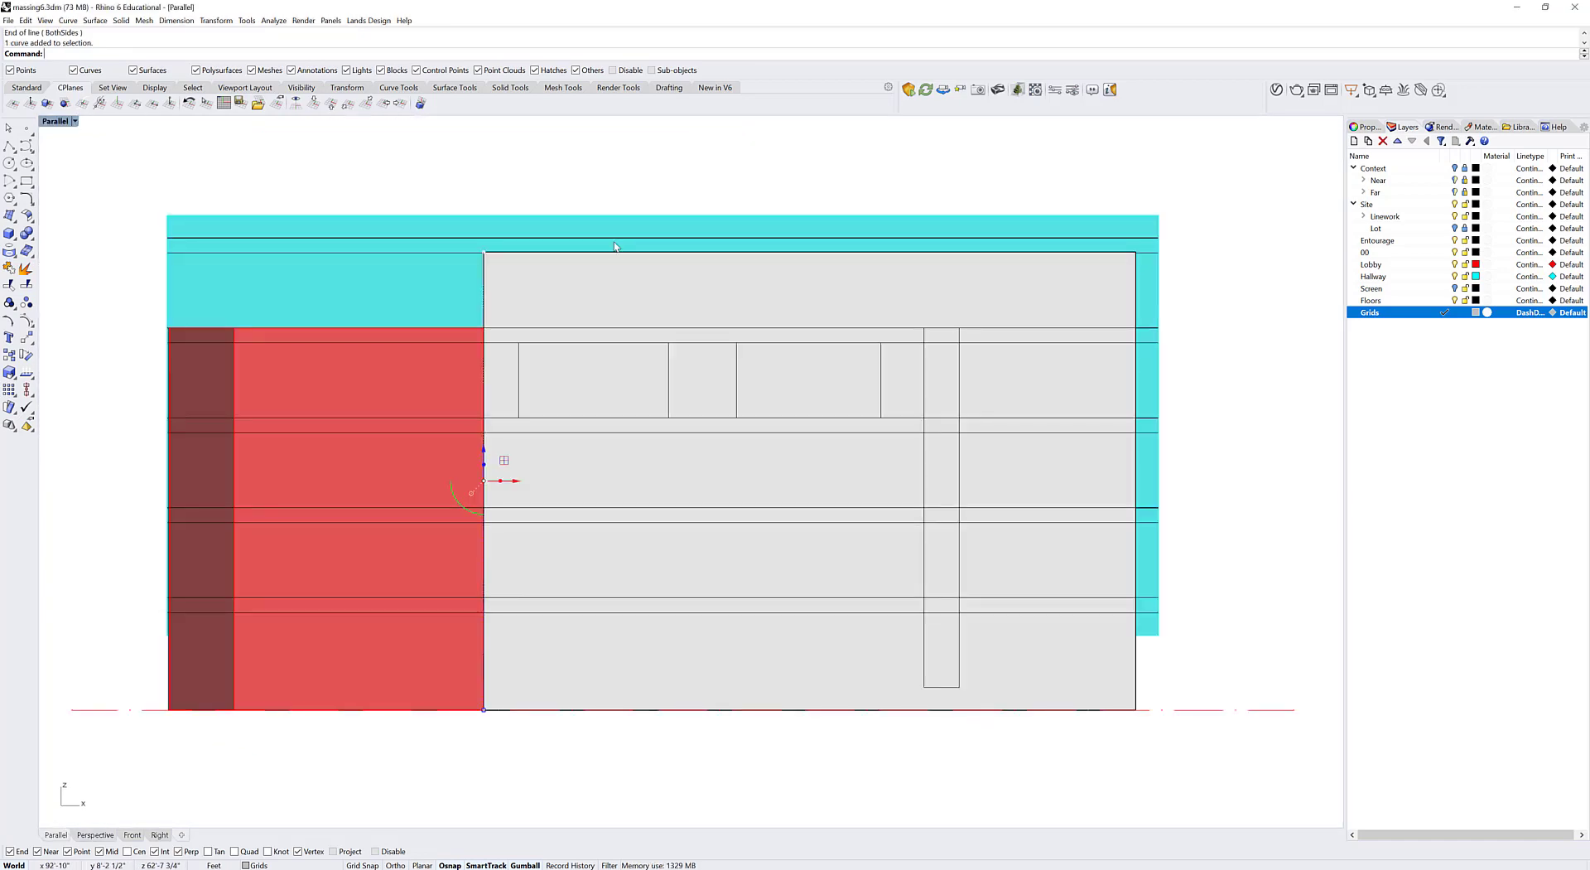
scroll(592, 262, down, 1)
key(Escape)
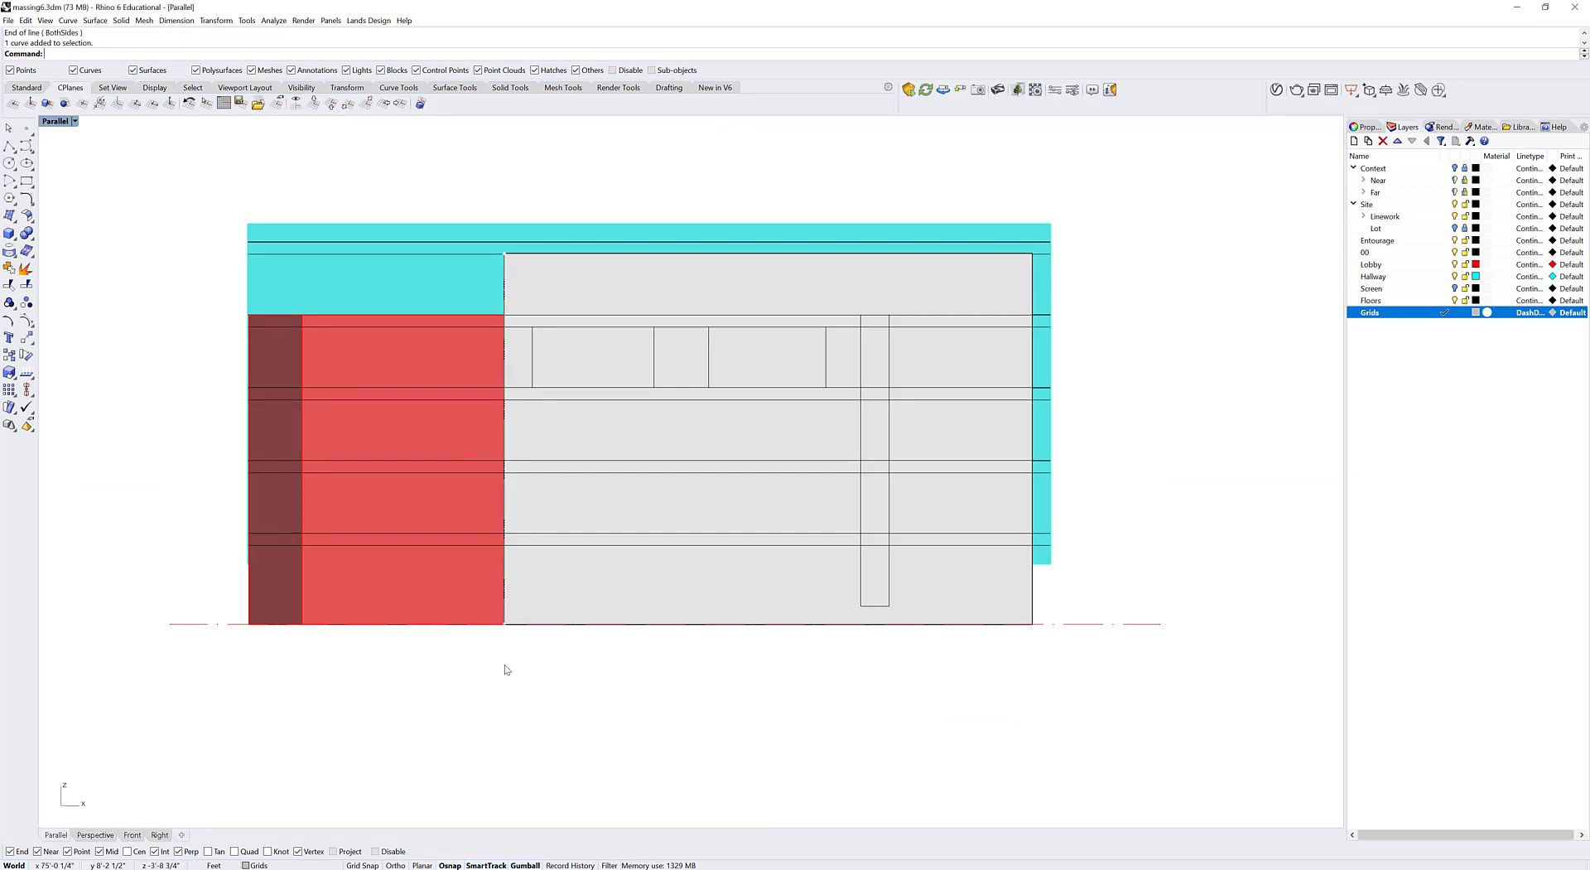
click(370, 450)
key(Escape)
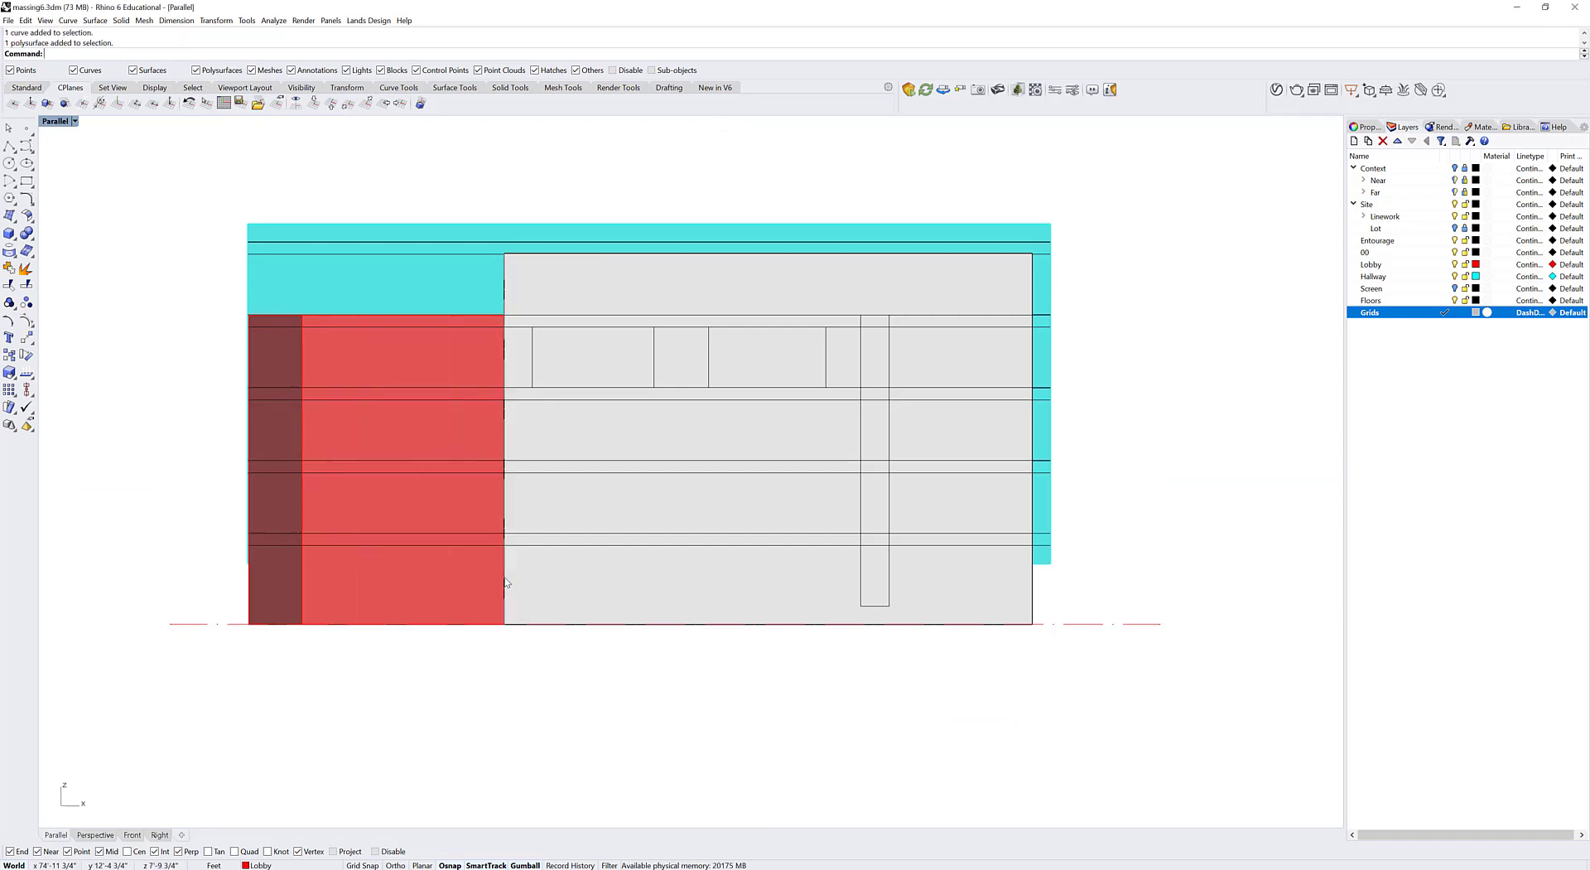
click(507, 584)
click(546, 617)
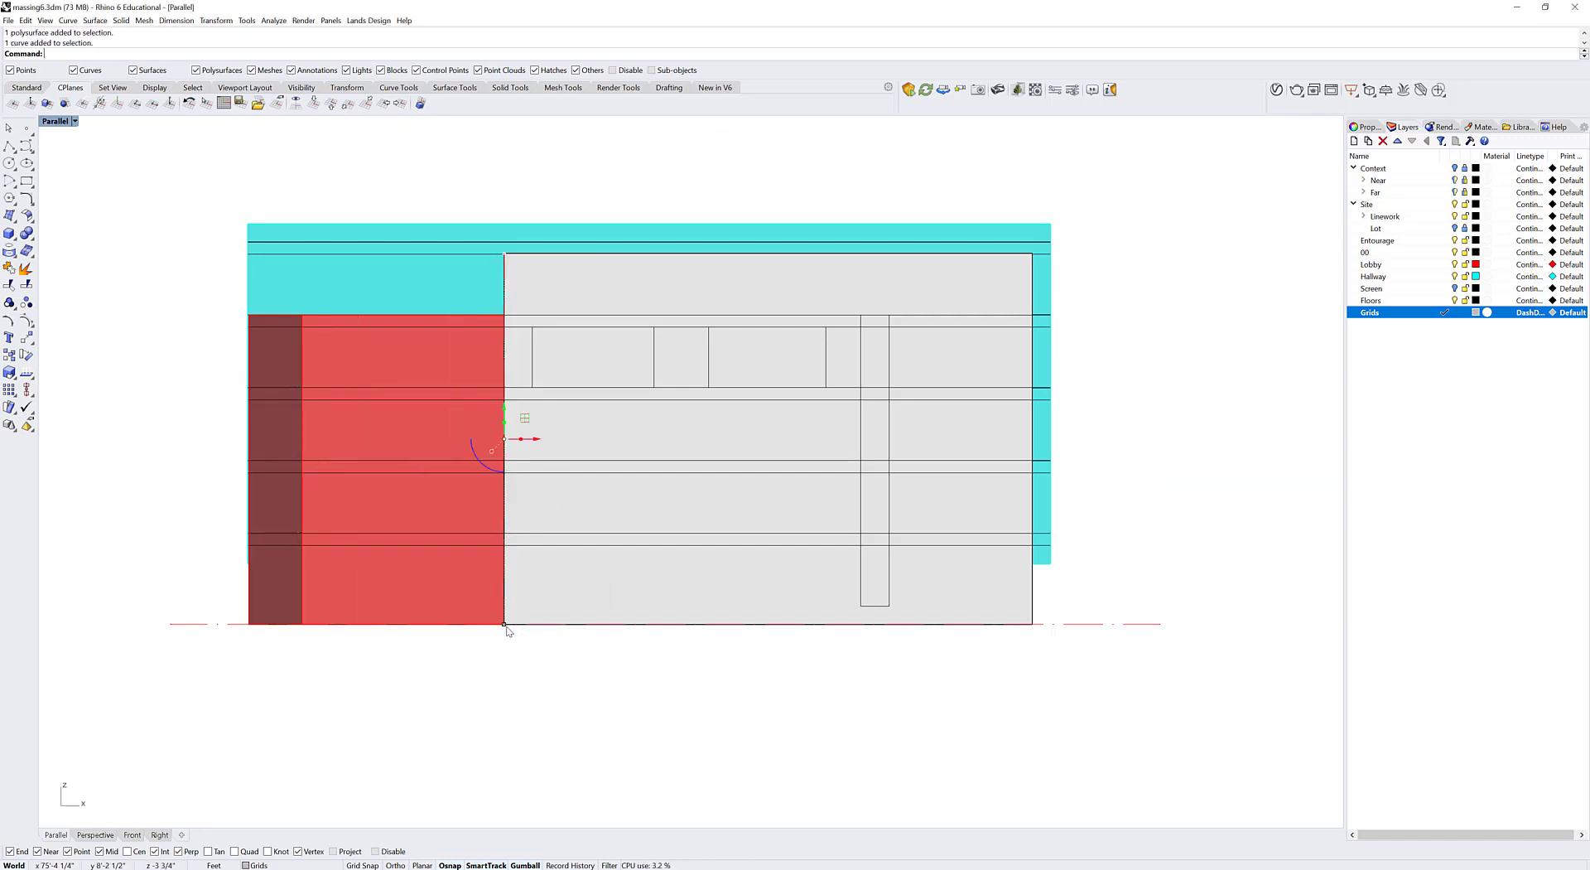
key(ctrl+z)
click(507, 617)
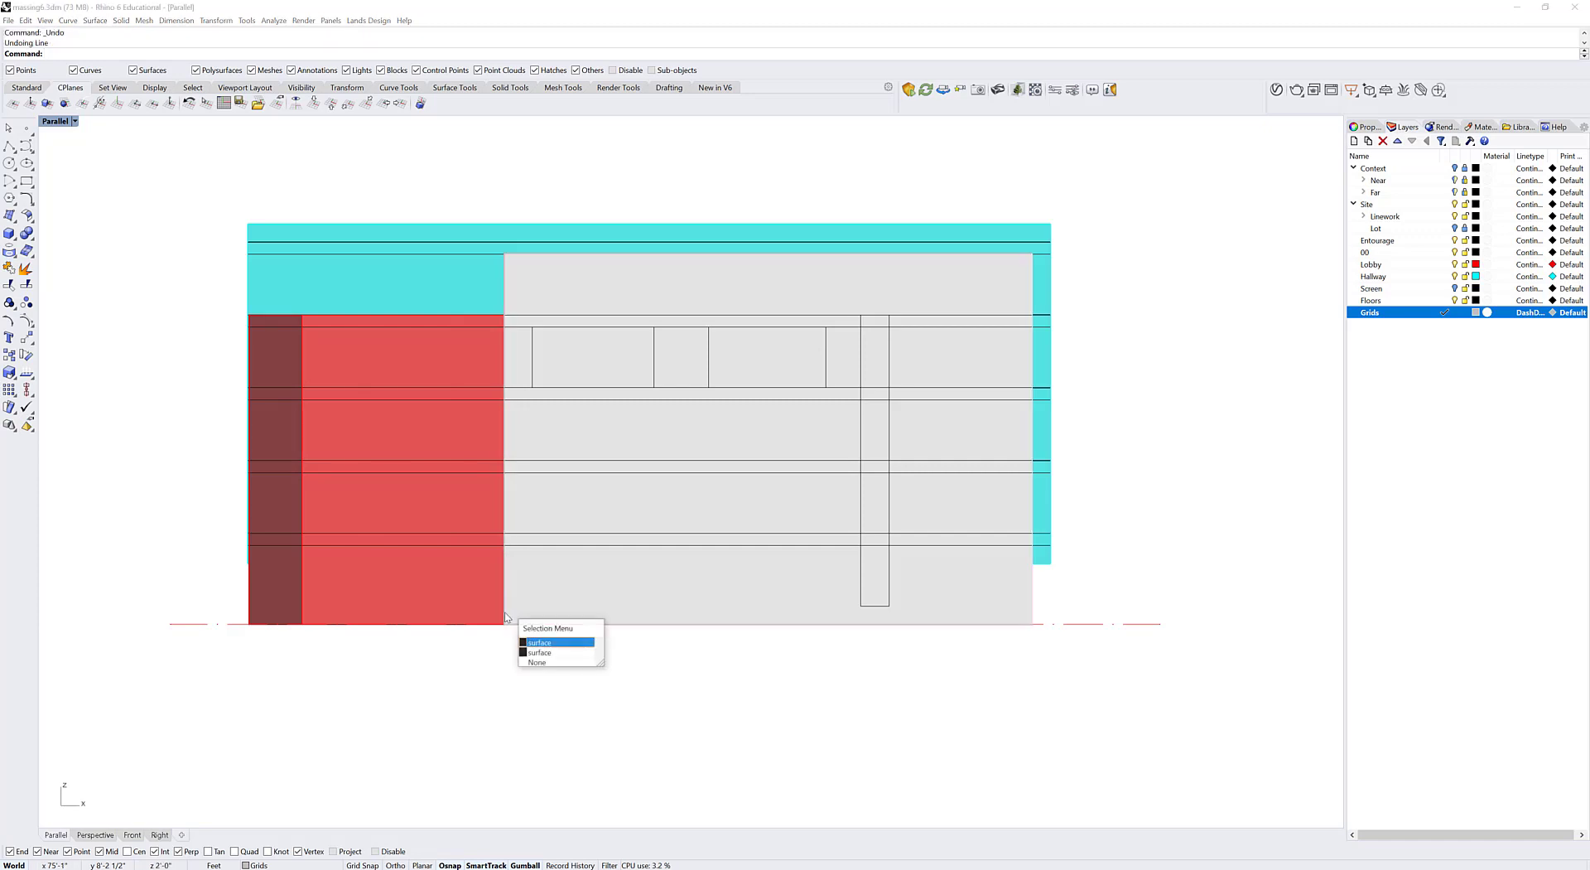
click(547, 642)
key(ctrl+y)
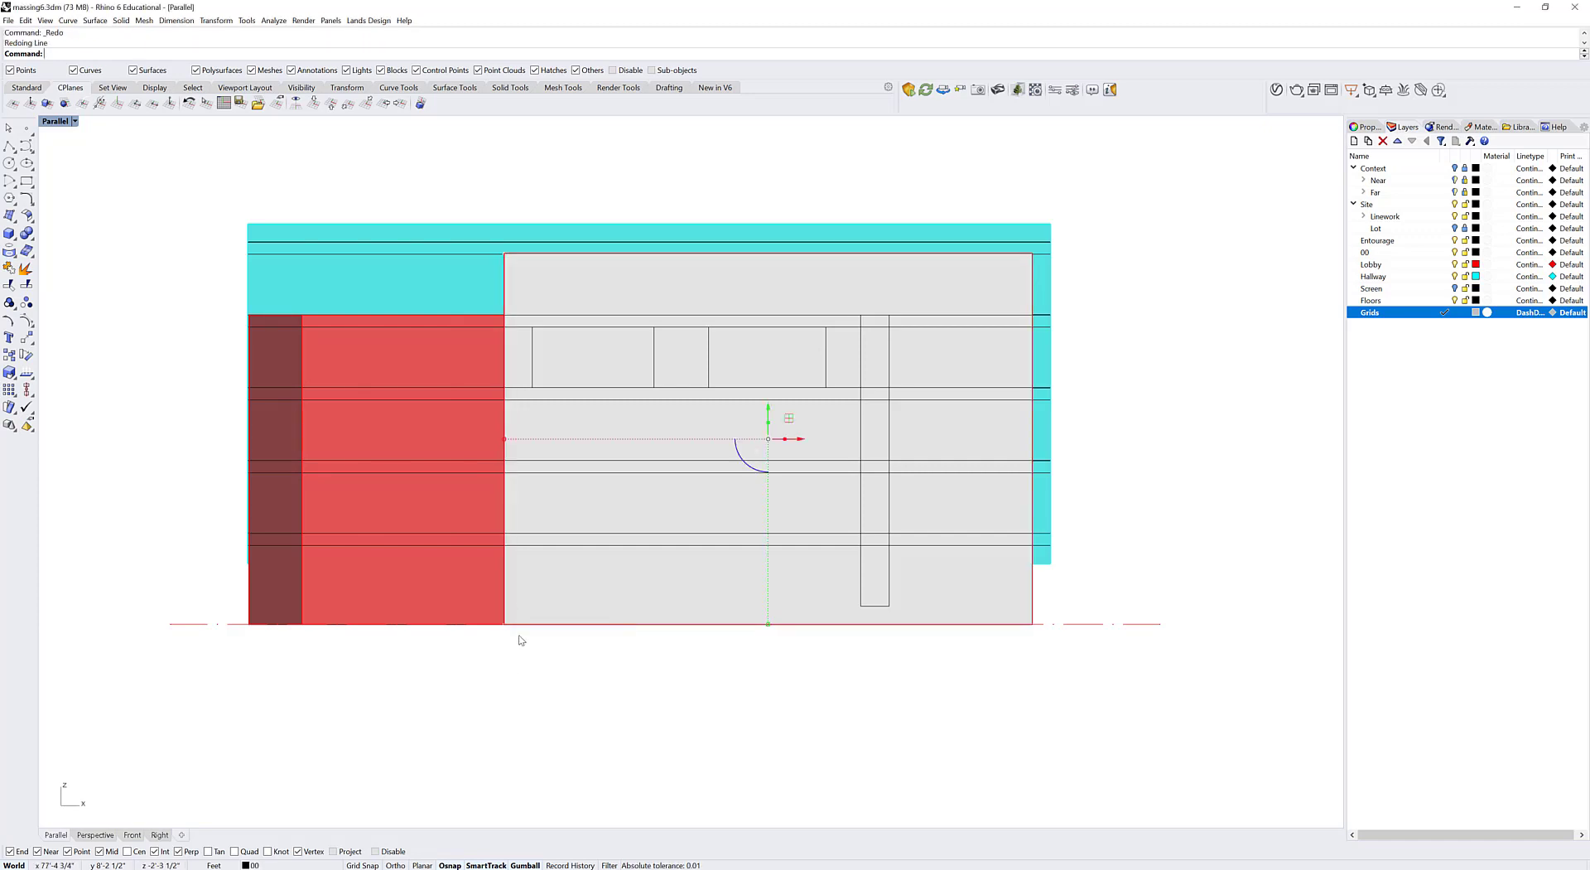
Step: Stretch the vertical grid line at both ends so it extends above the roof and below the ground line
click(507, 614)
click(550, 639)
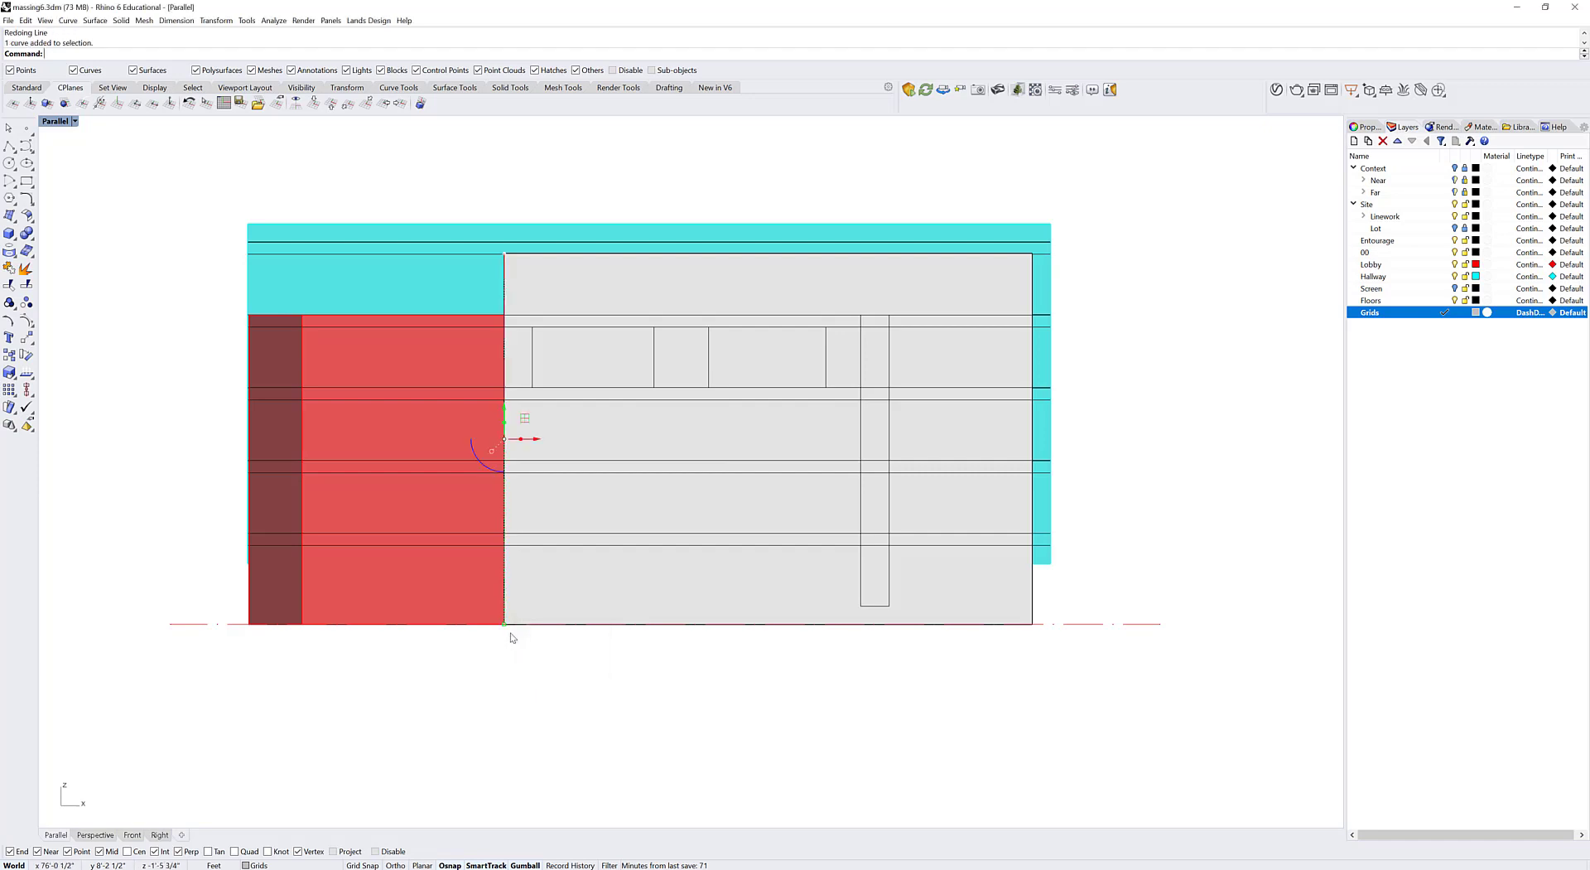
drag(504, 623, 507, 722)
key(Escape)
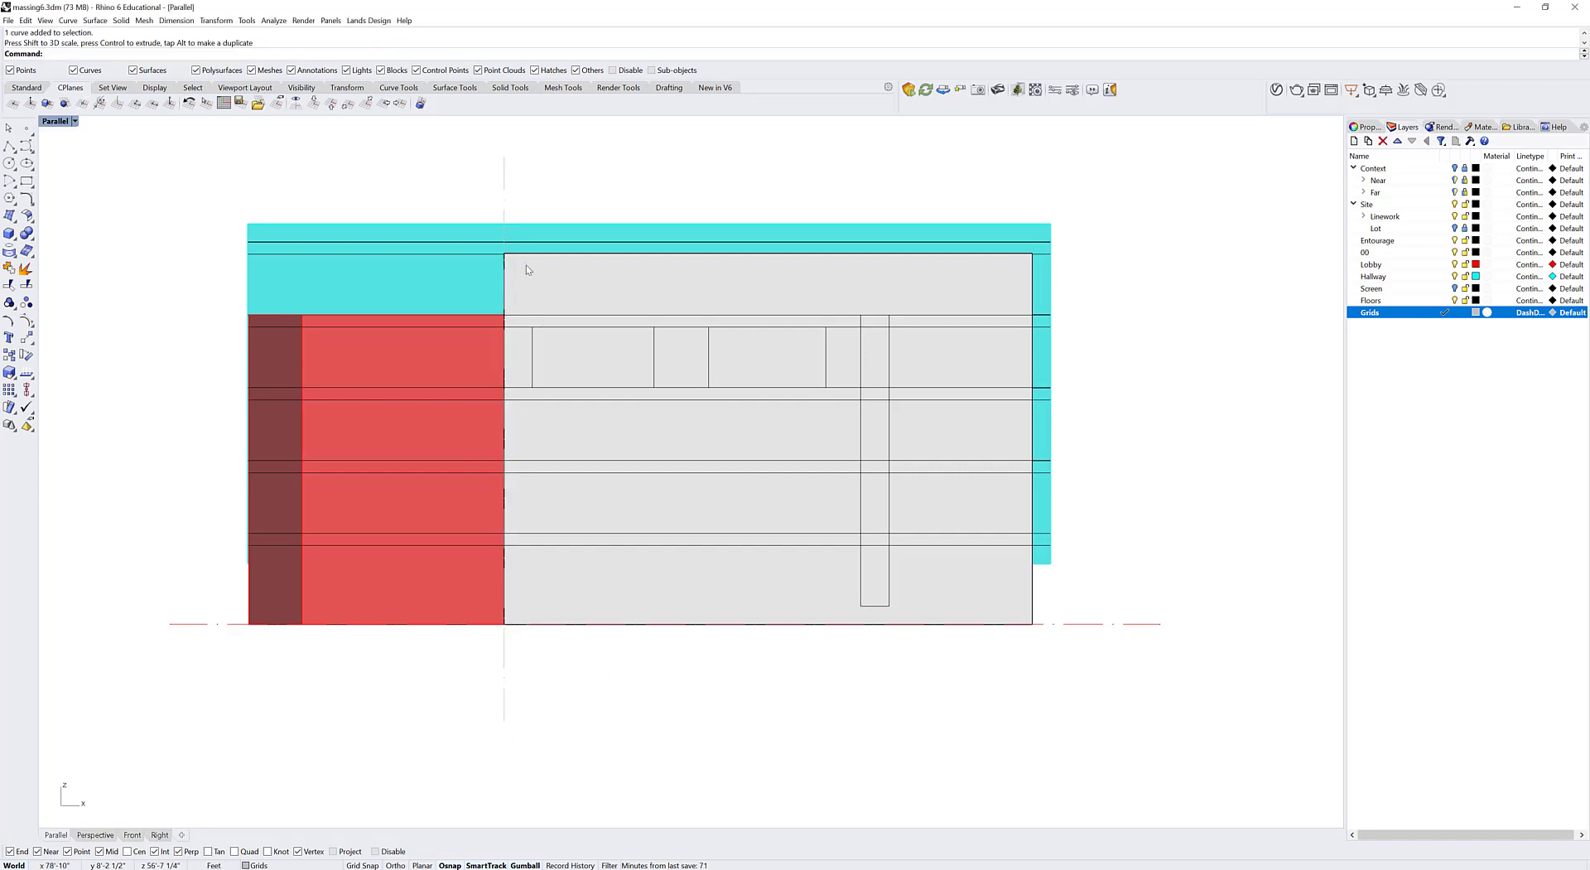
click(505, 177)
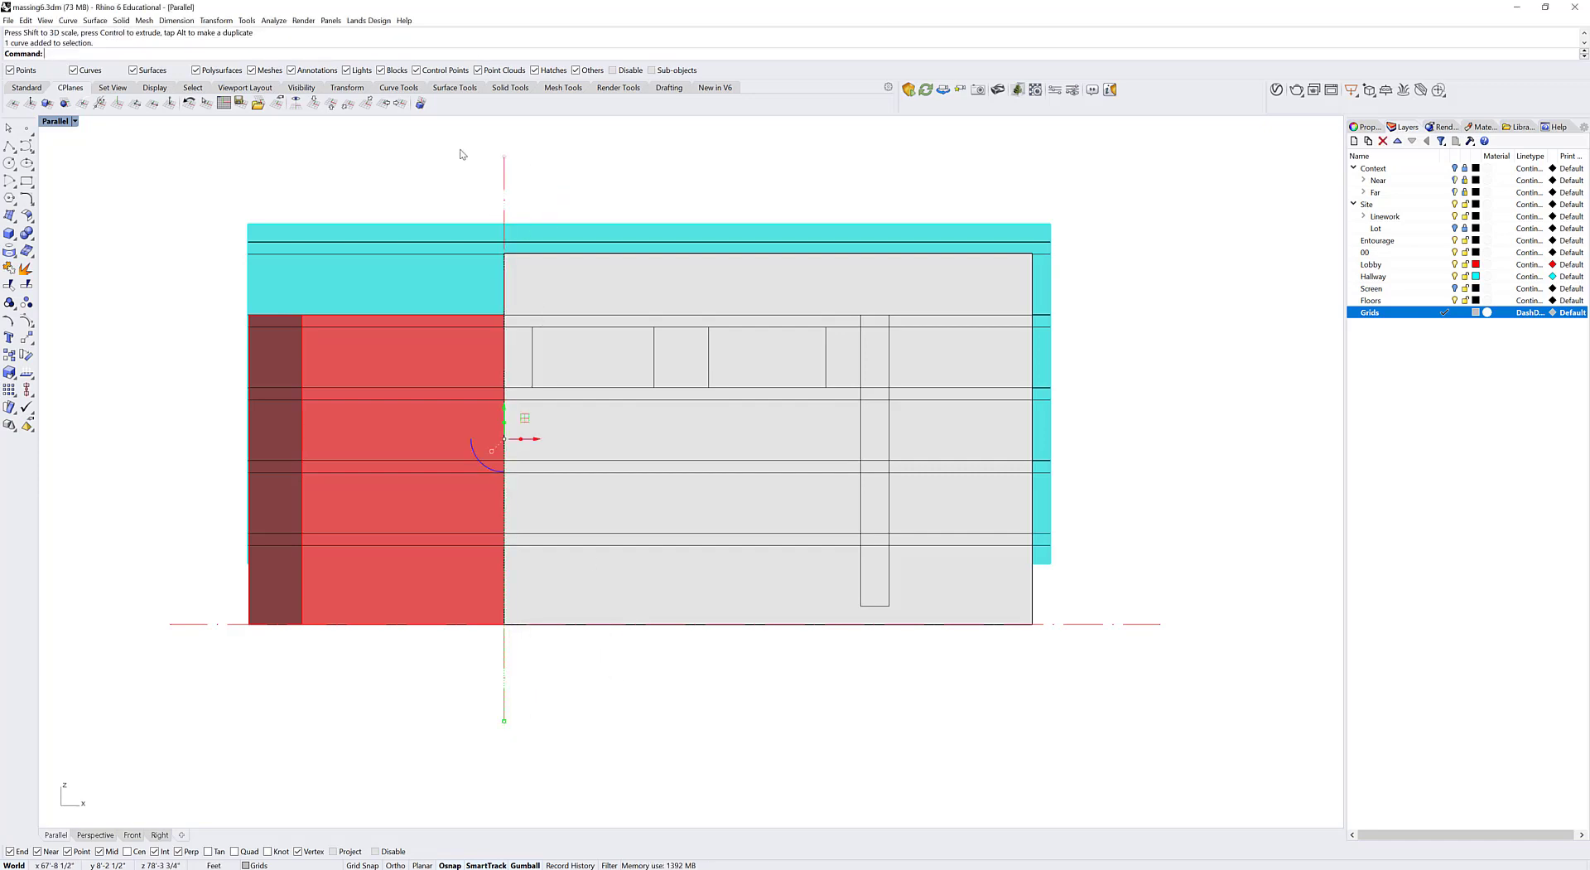
key(Escape)
text(line)
key(Return)
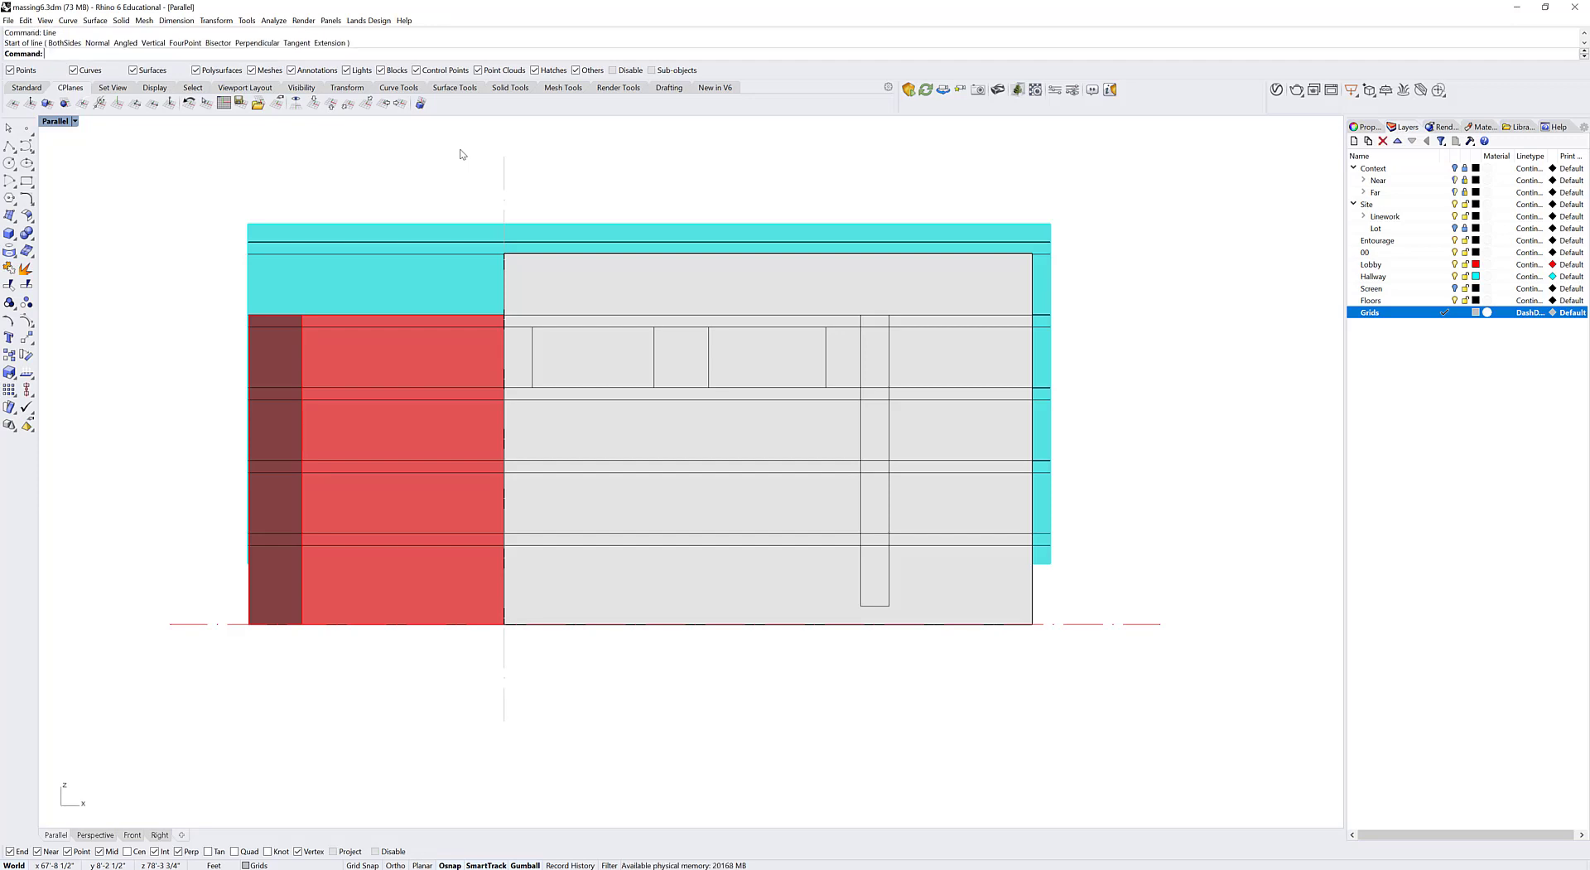
key(Escape)
Step: Try a linear array of the grid line with 20 items spaced 4' apart along the facade's roof edge
click(505, 170)
text(array)
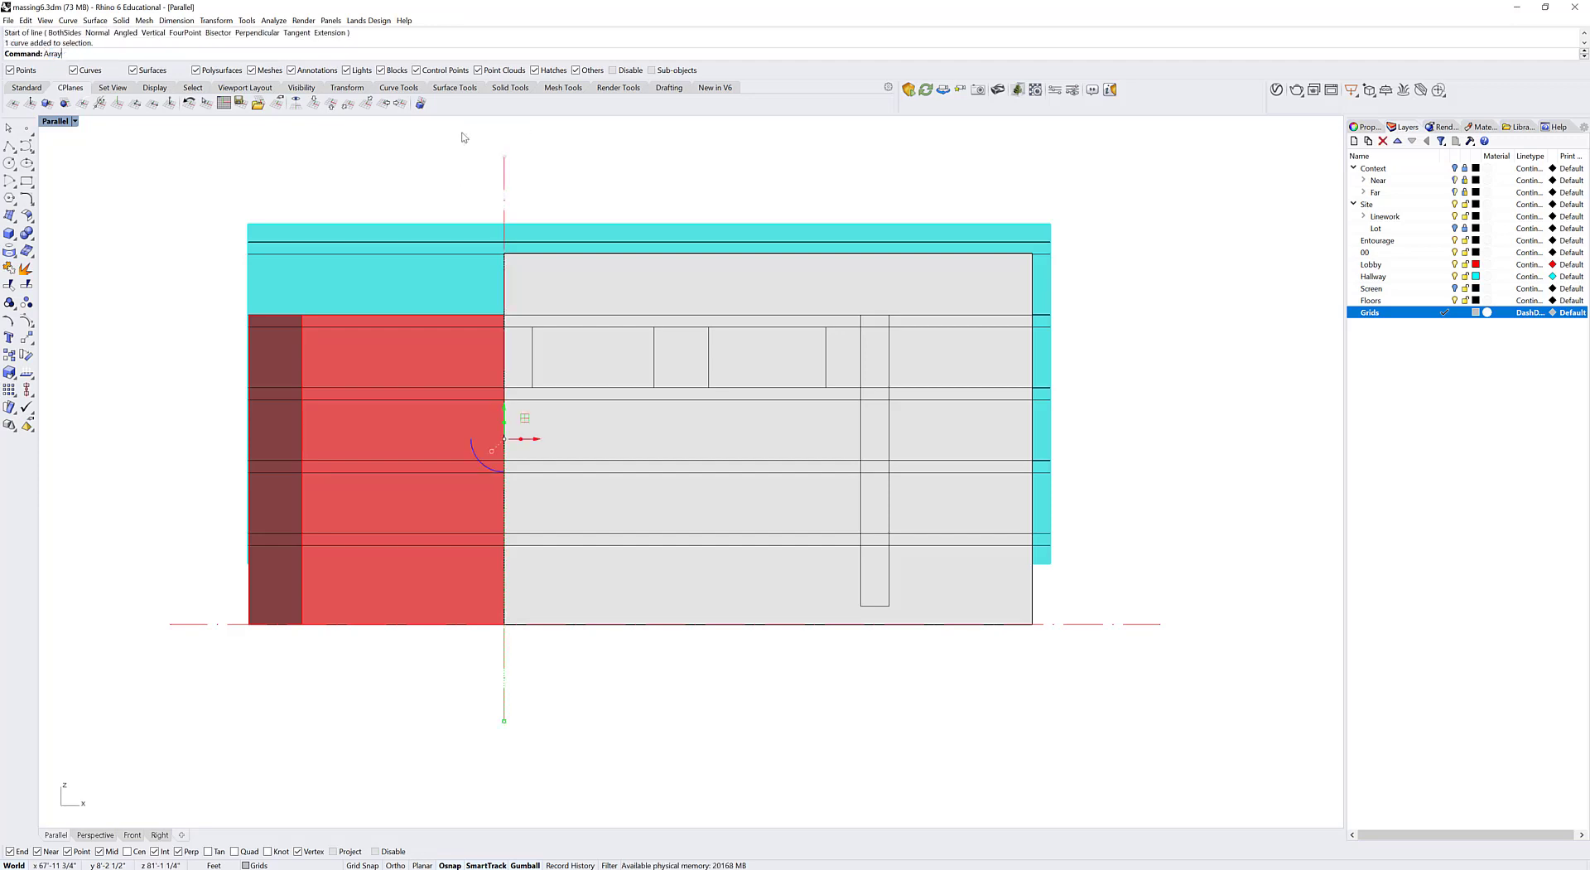
text(l)
key(Return)
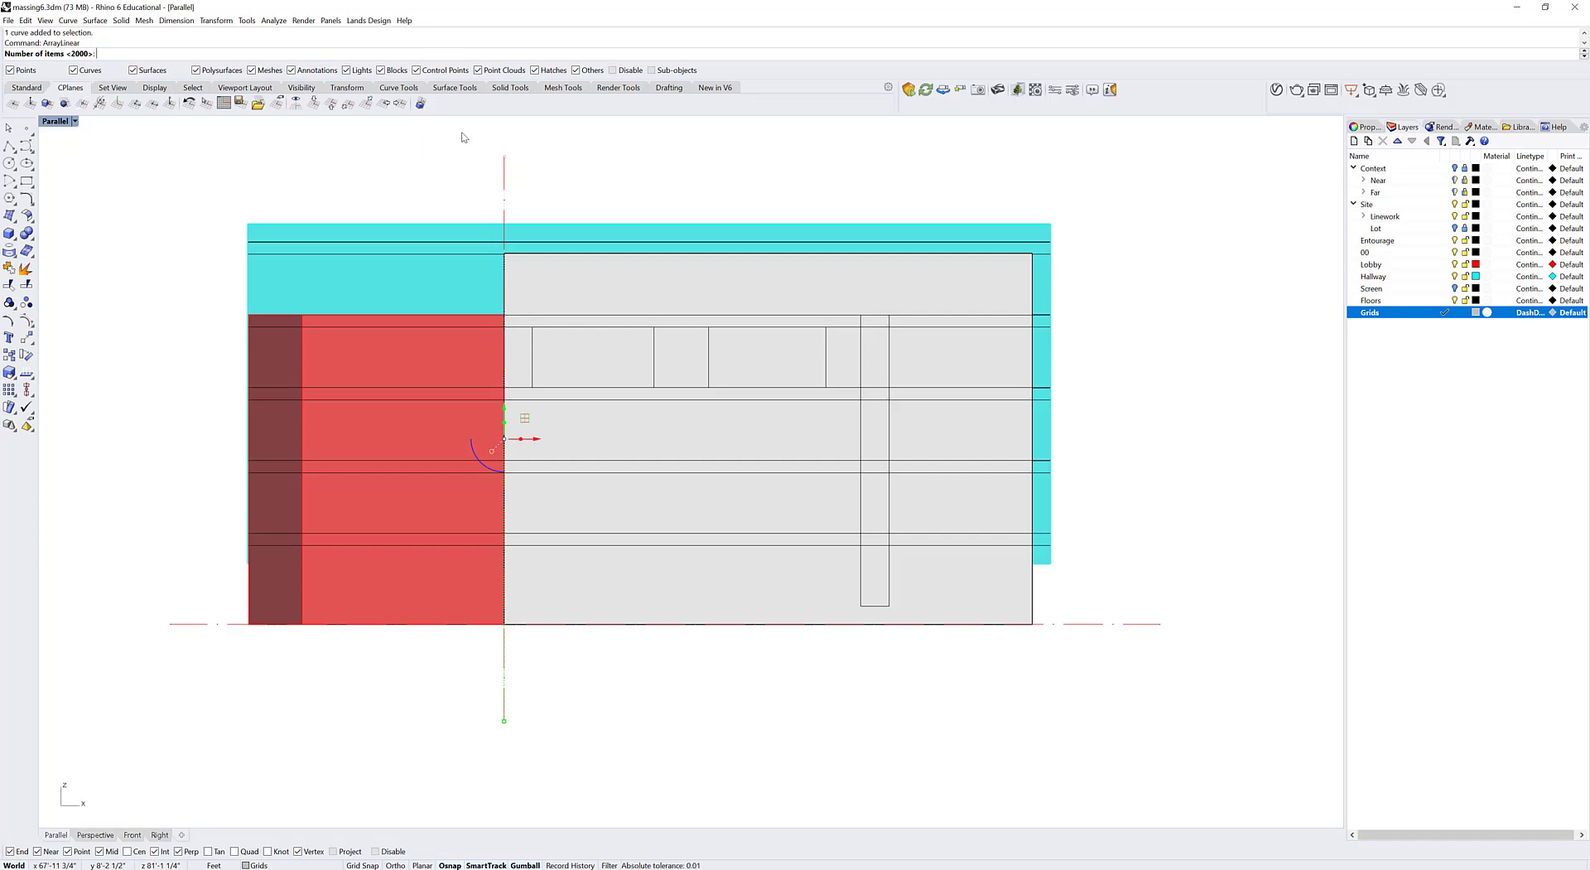
key(Return)
click(505, 252)
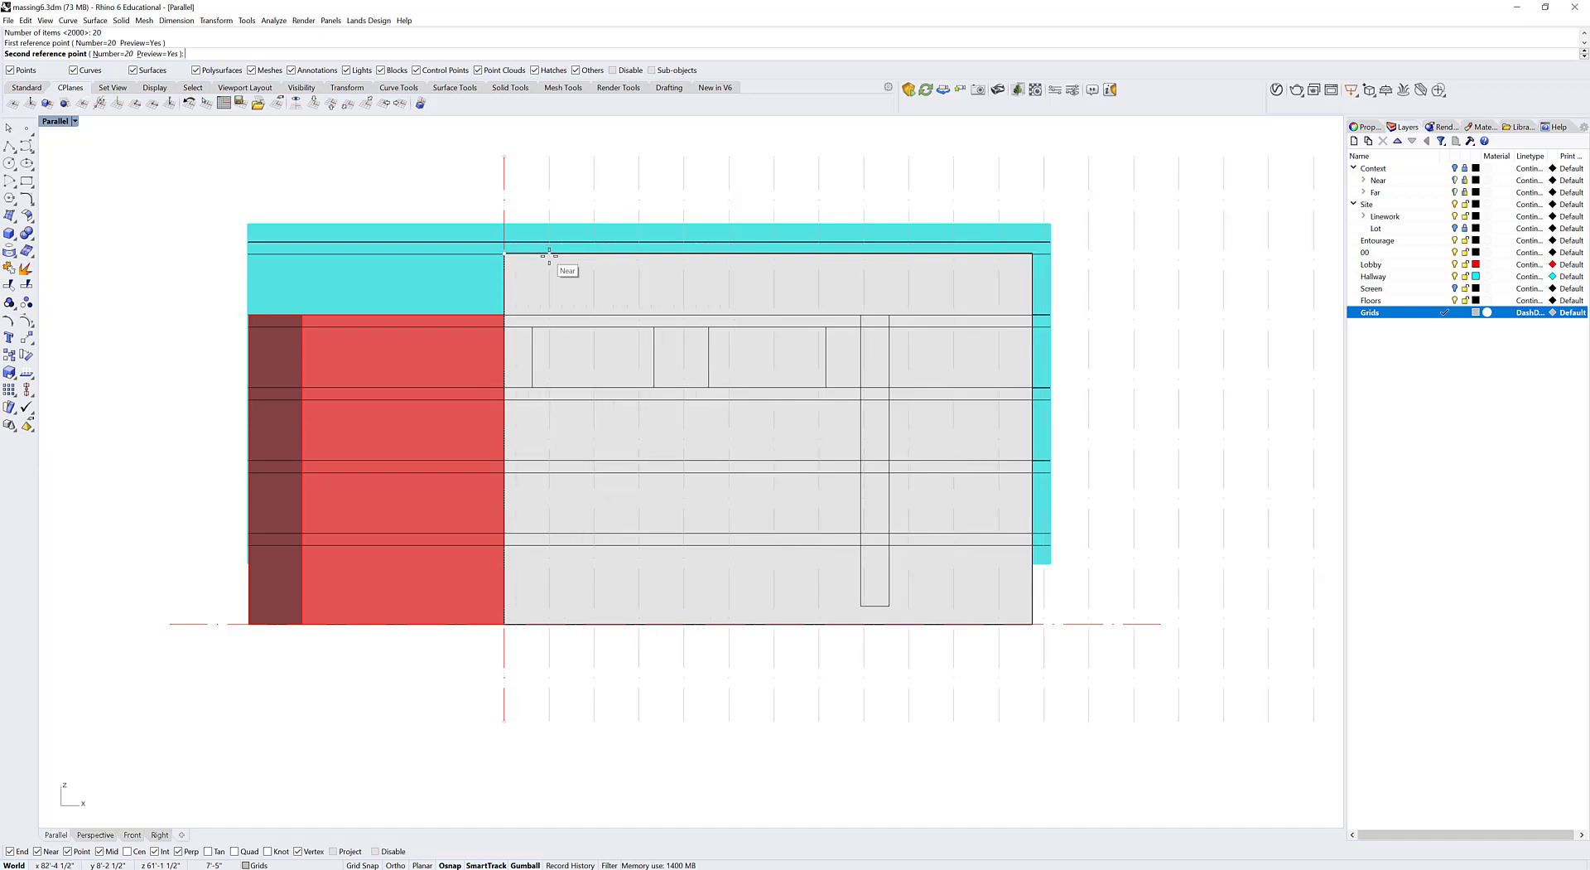
text(4')
key(Return)
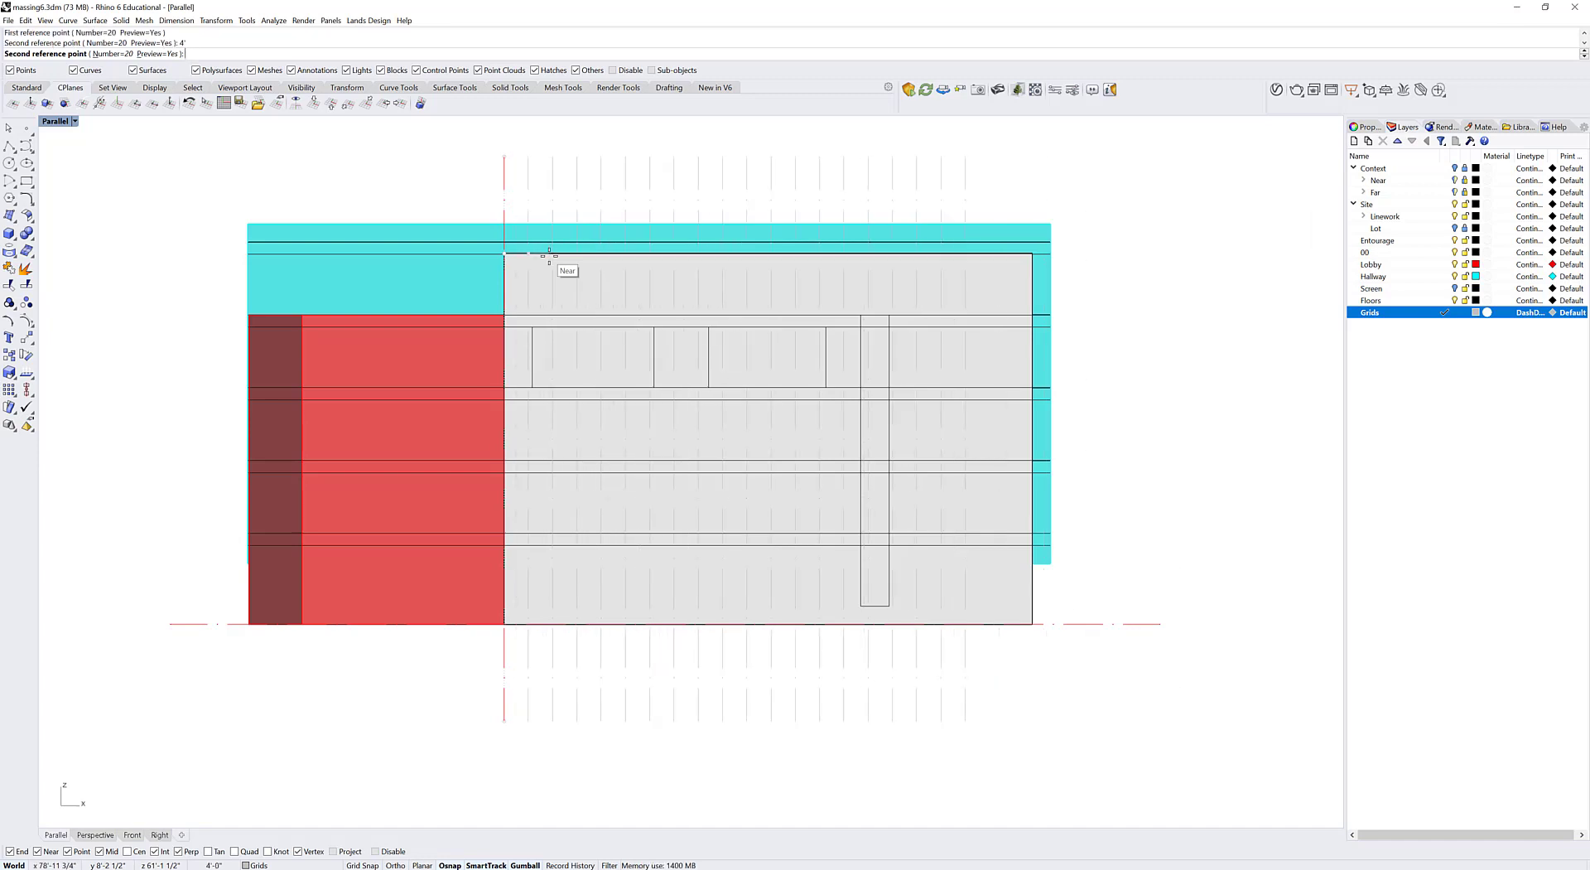
key(Escape)
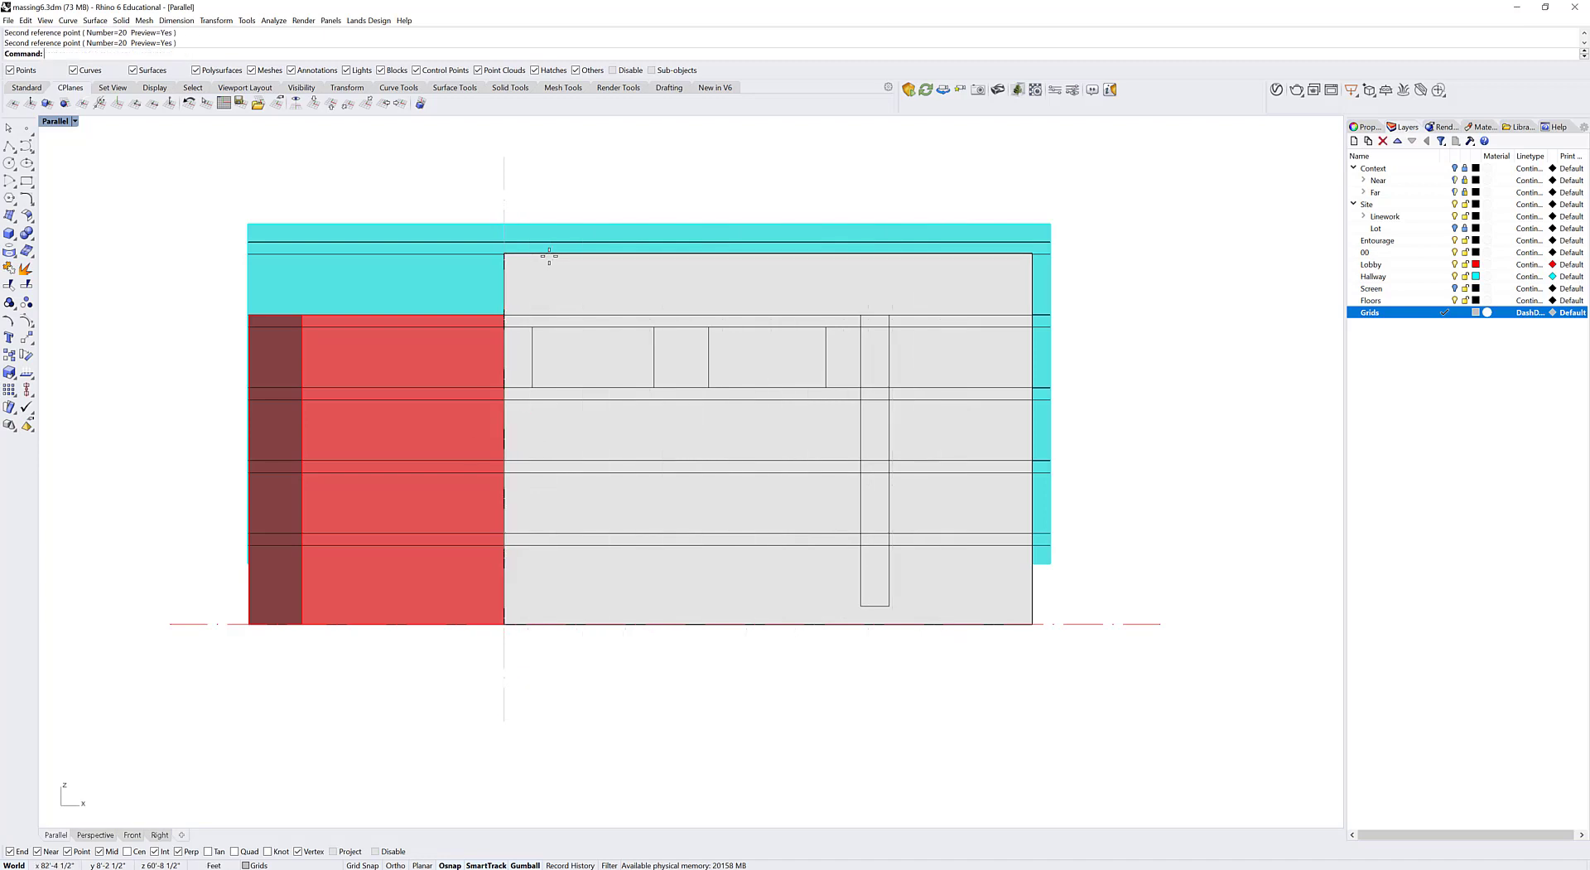
Step: Divide the outline curve along the facade's roof edge into 12 equal segments marked with points
text(Divide)
key(Return)
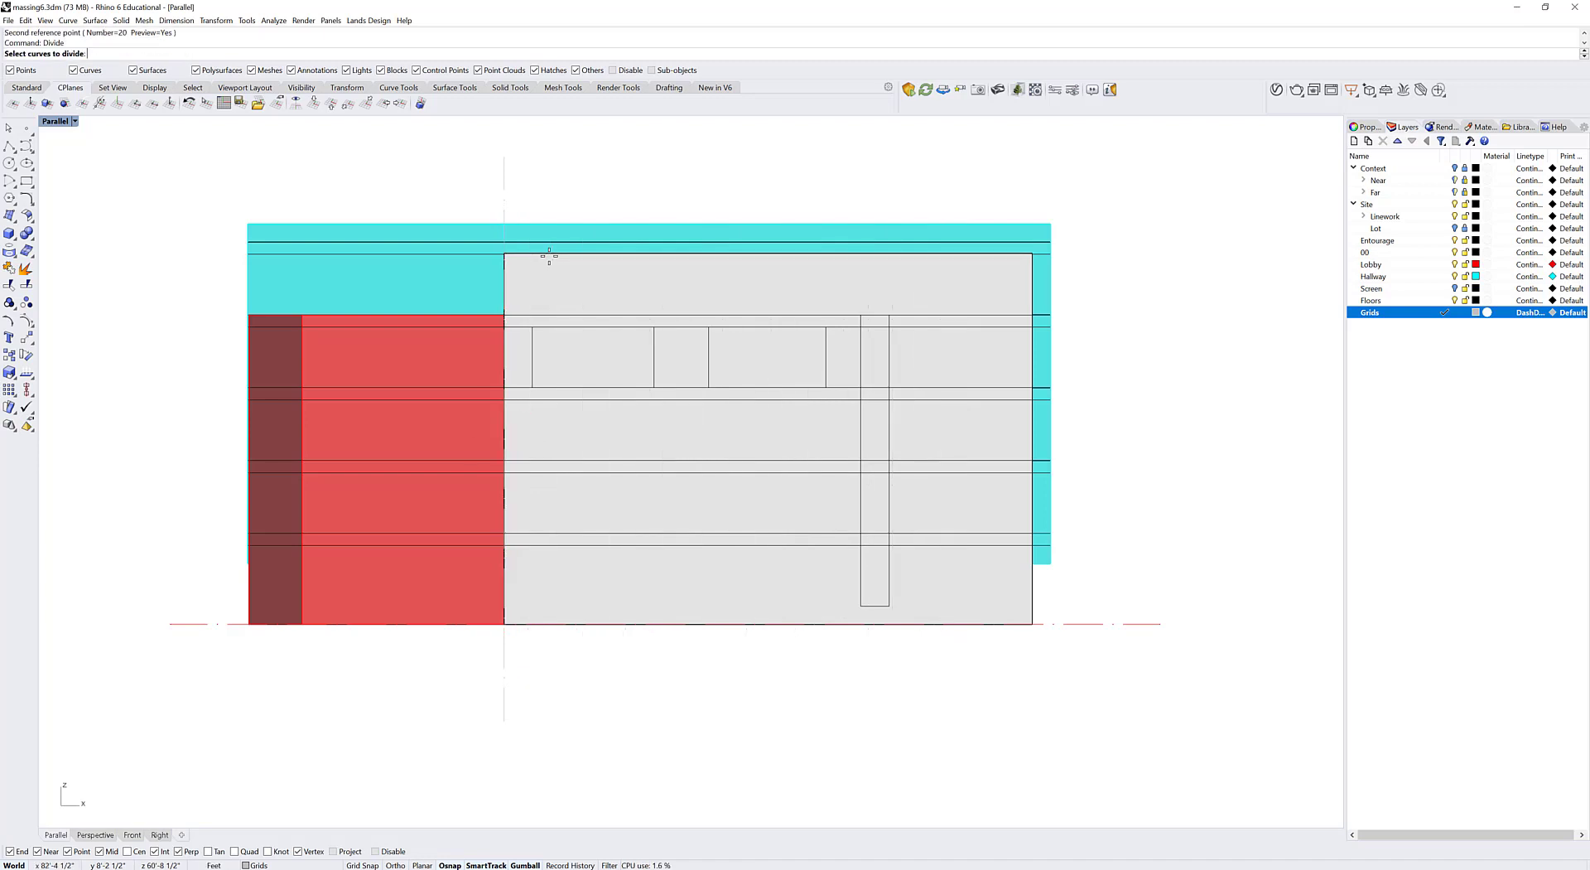
click(549, 259)
click(602, 286)
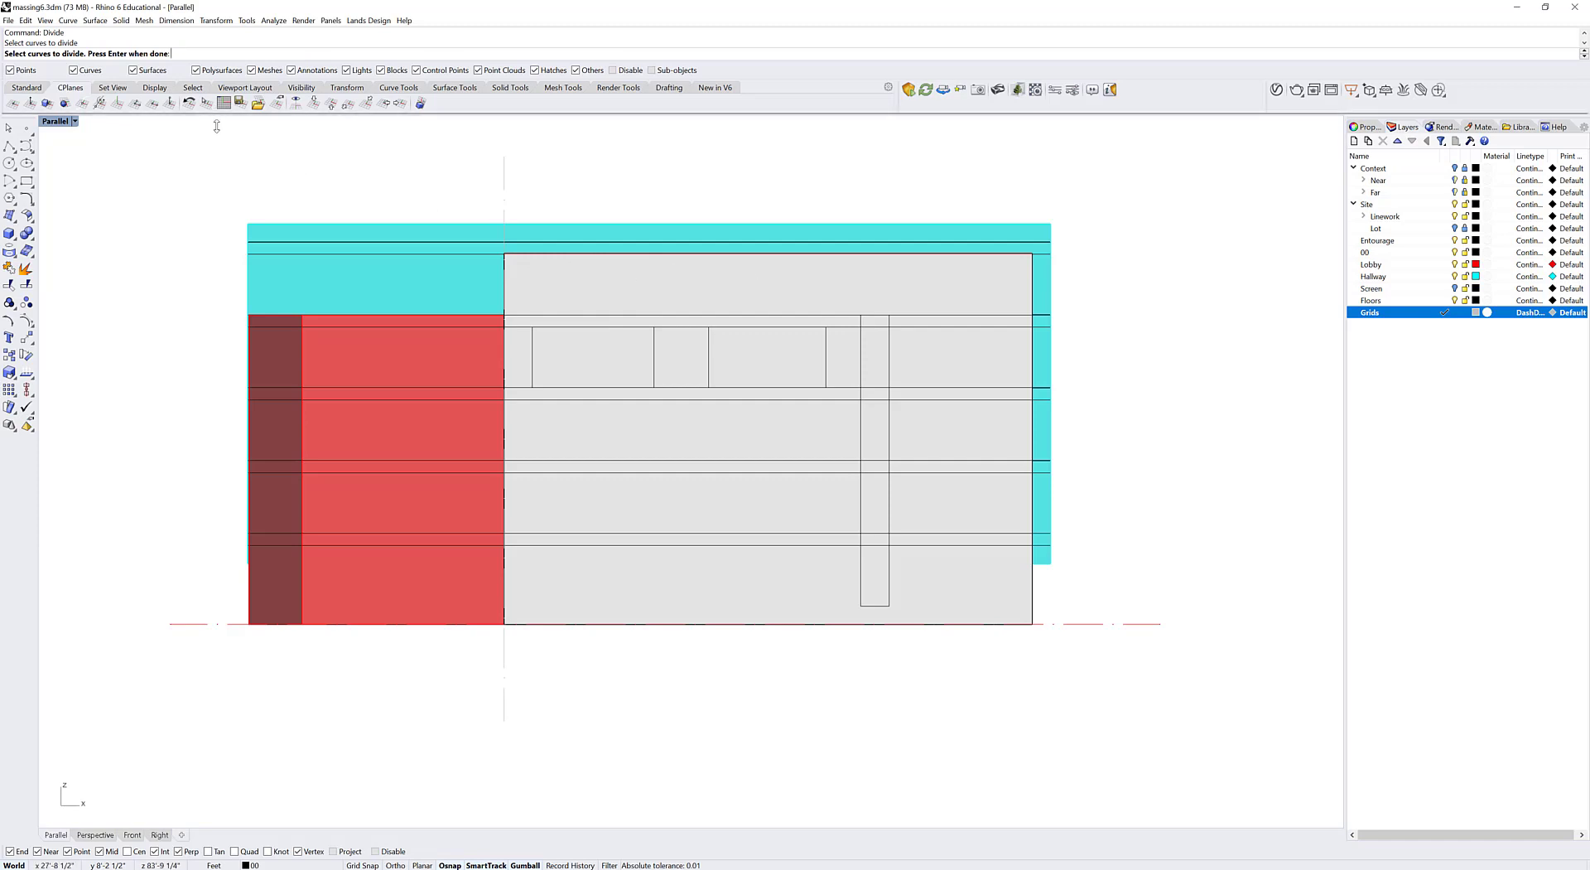
key(Return)
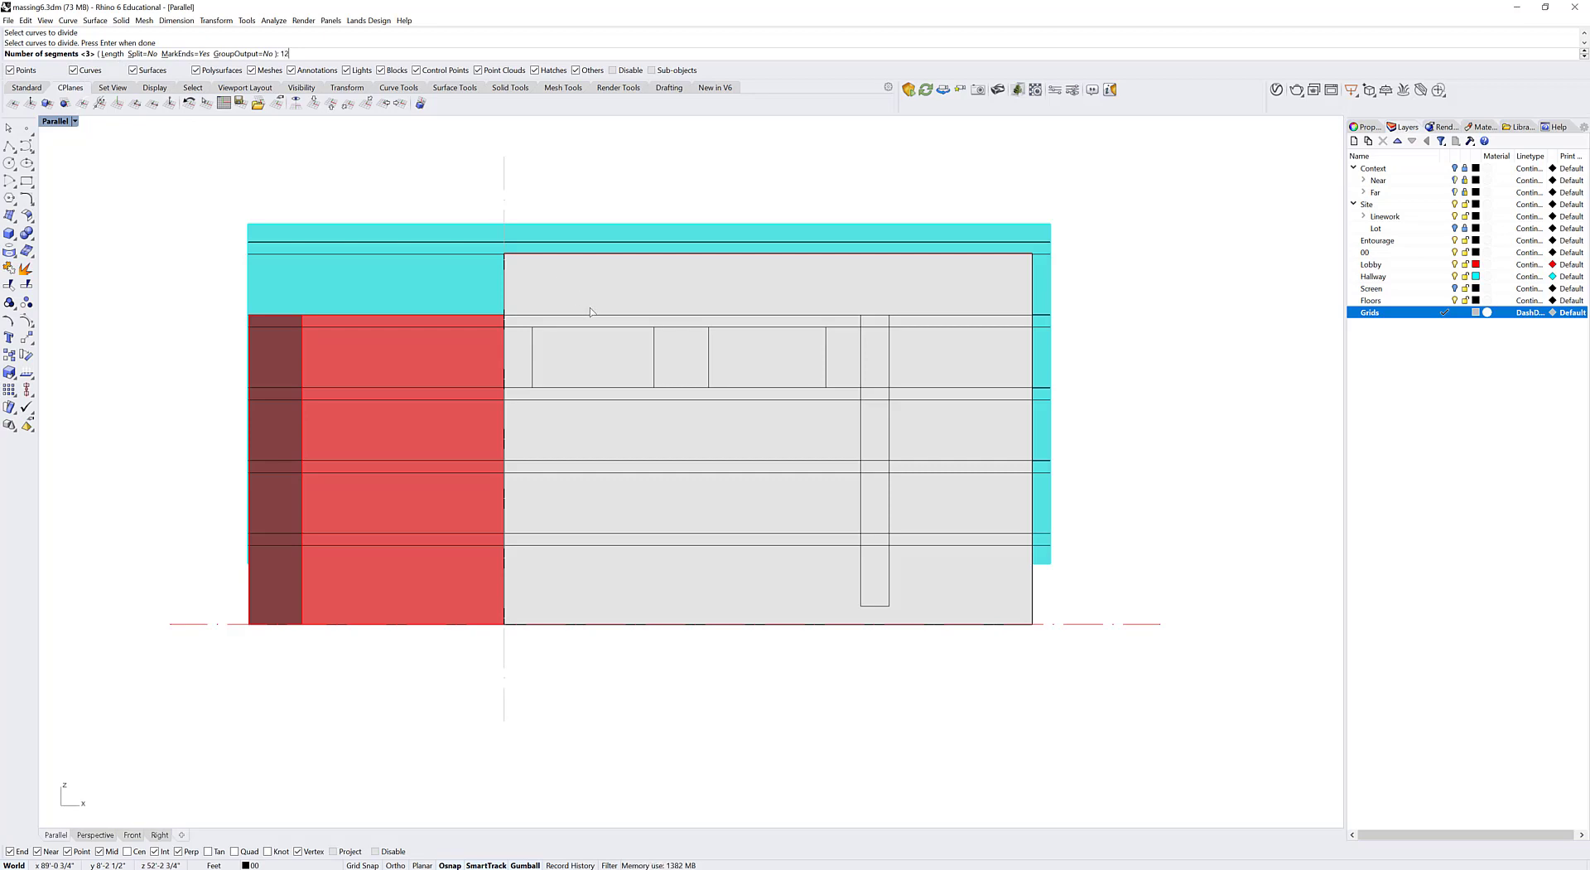
key(Return)
click(504, 192)
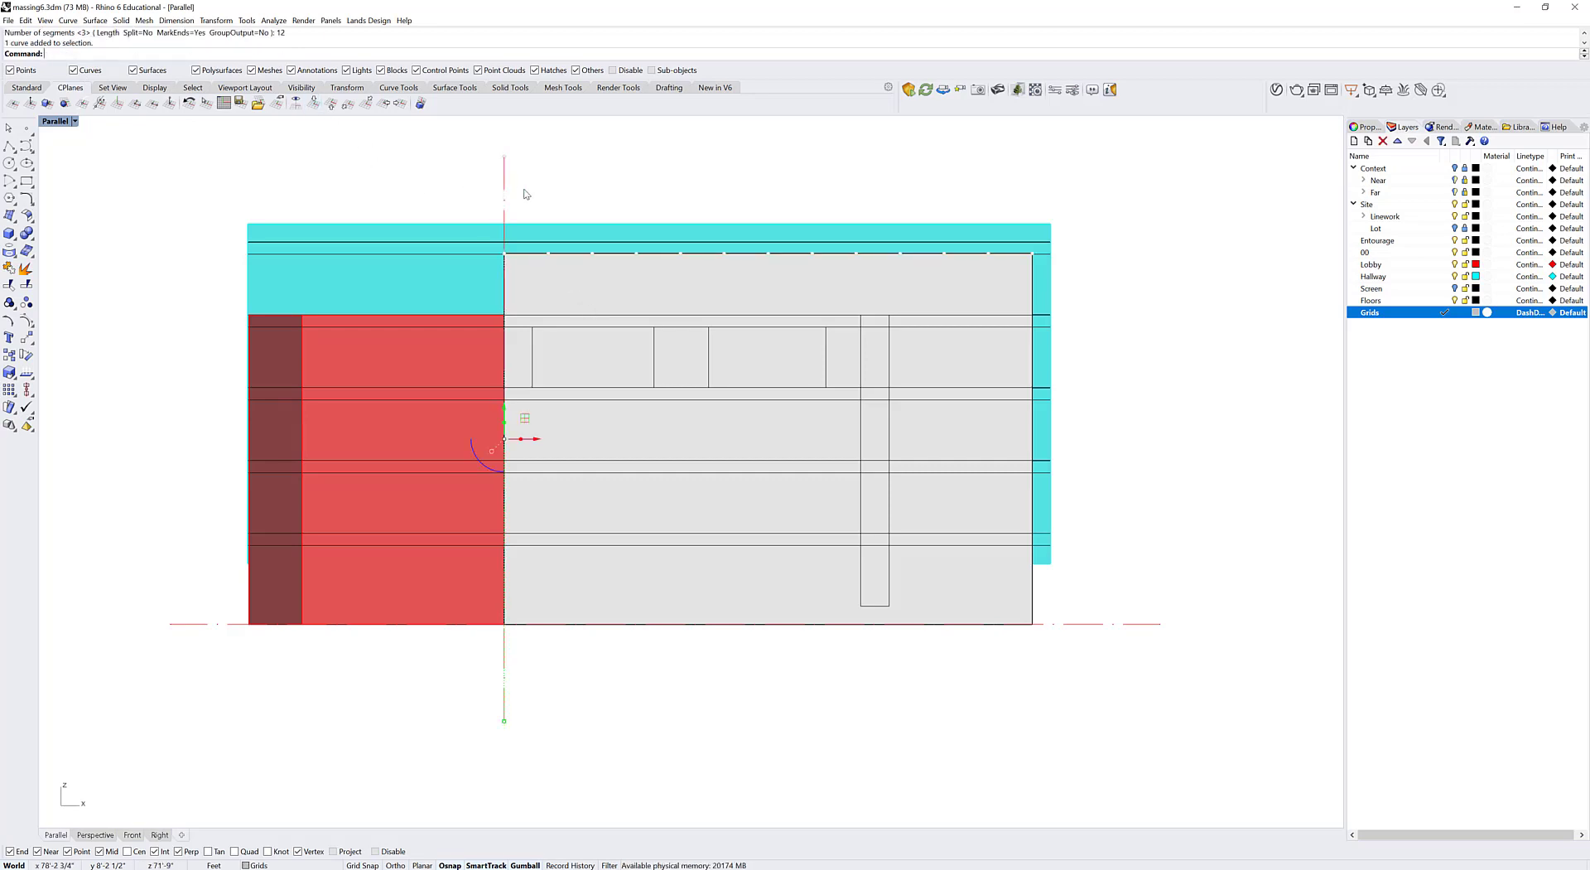
click(570, 200)
text(line)
key(Return)
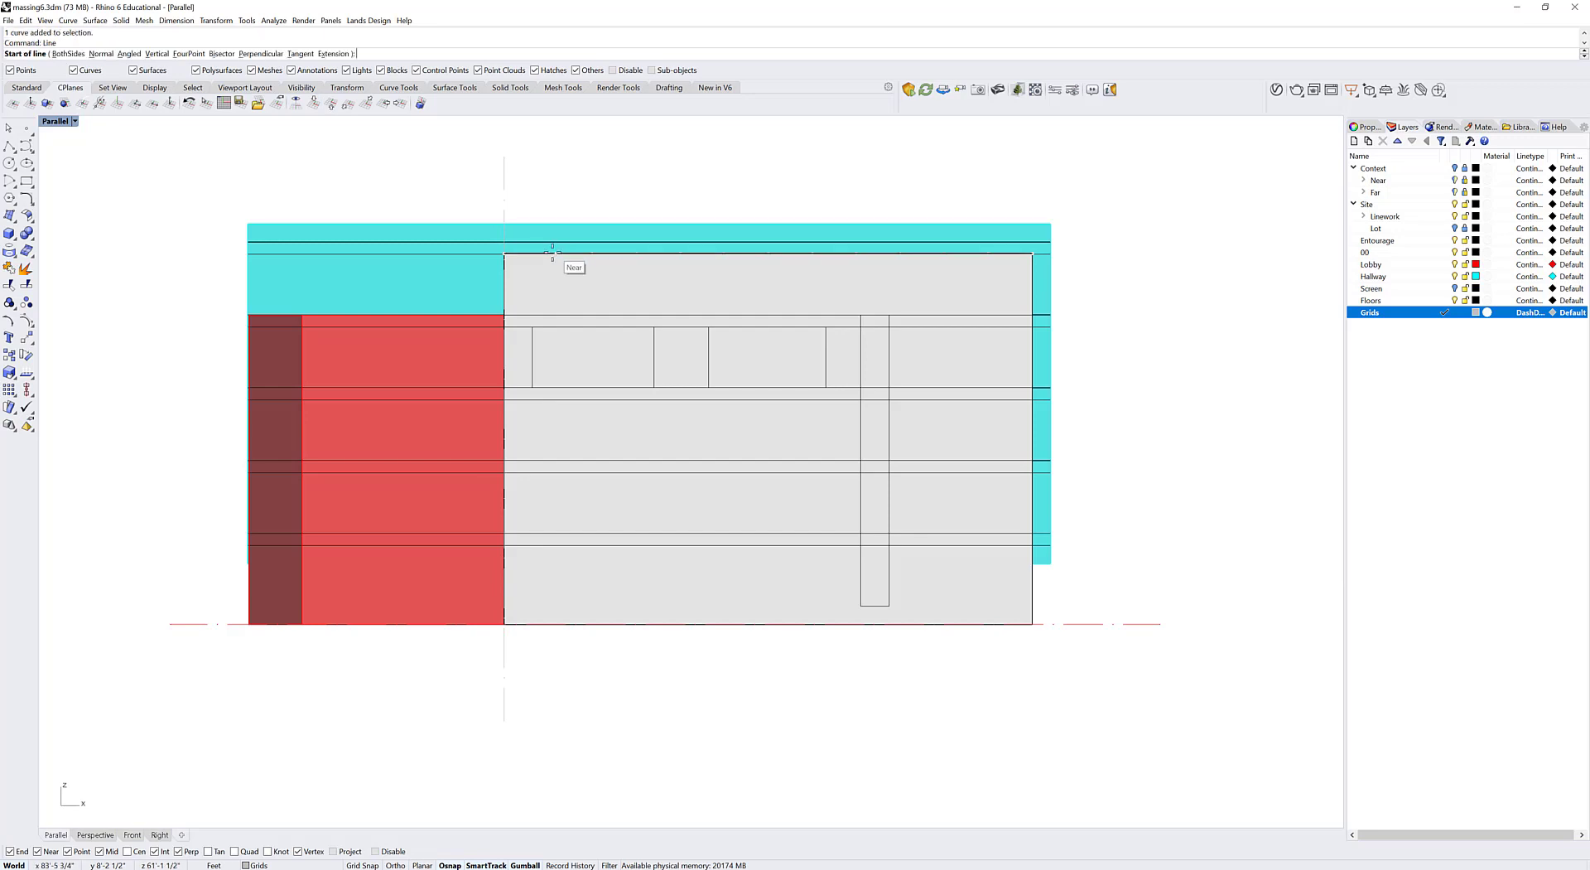
click(503, 252)
key(Escape)
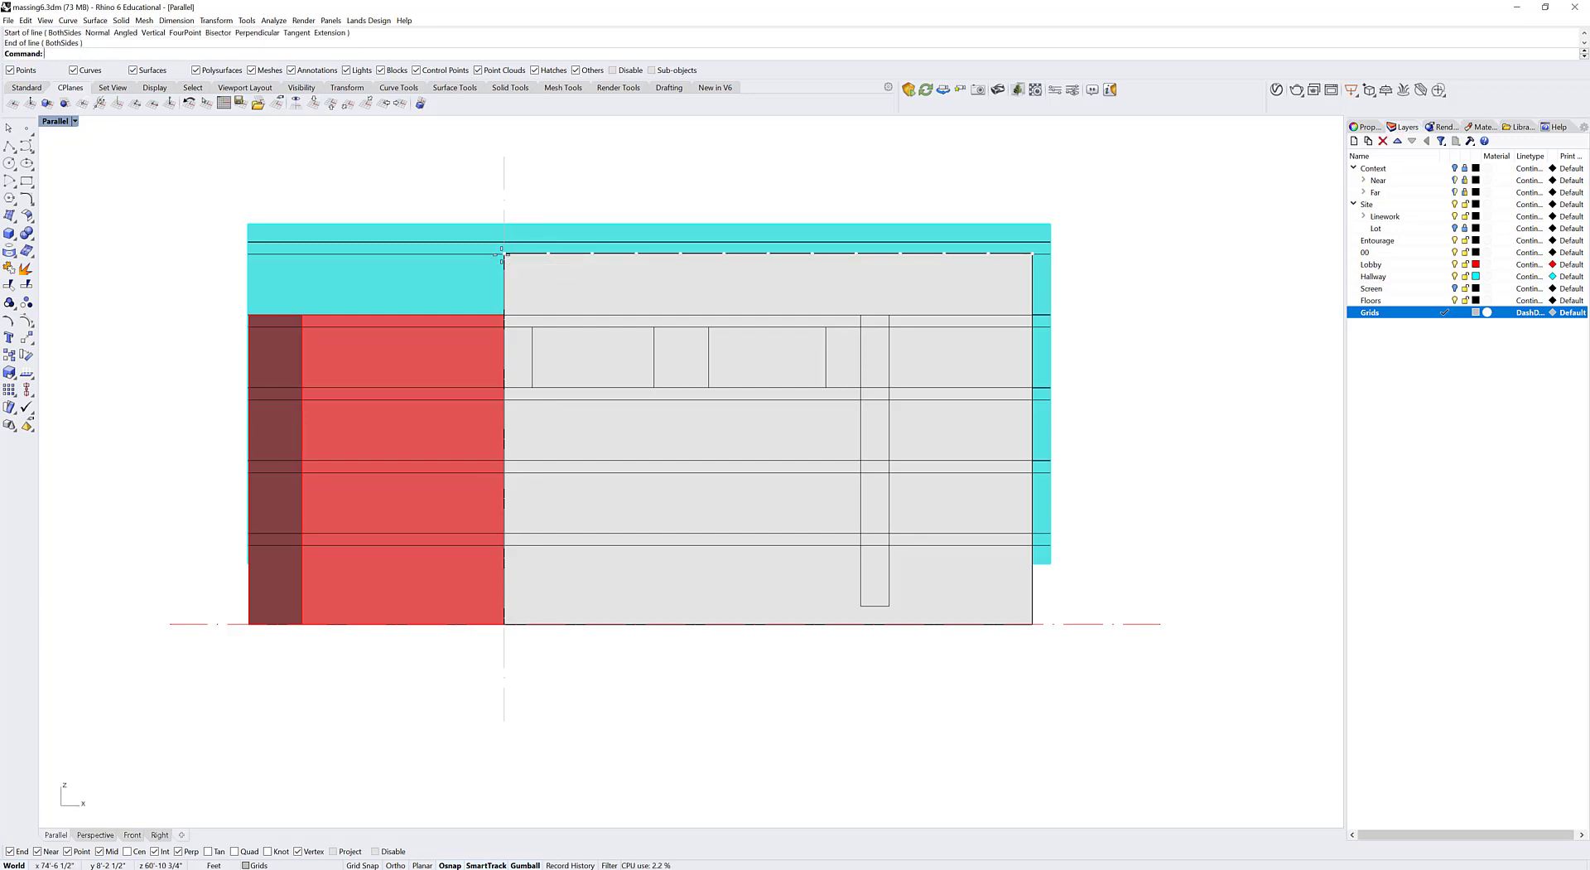
Step: Array the grid line linearly with 13 items, spaced from the facade's roof corner to the first division point
click(503, 177)
text(ar)
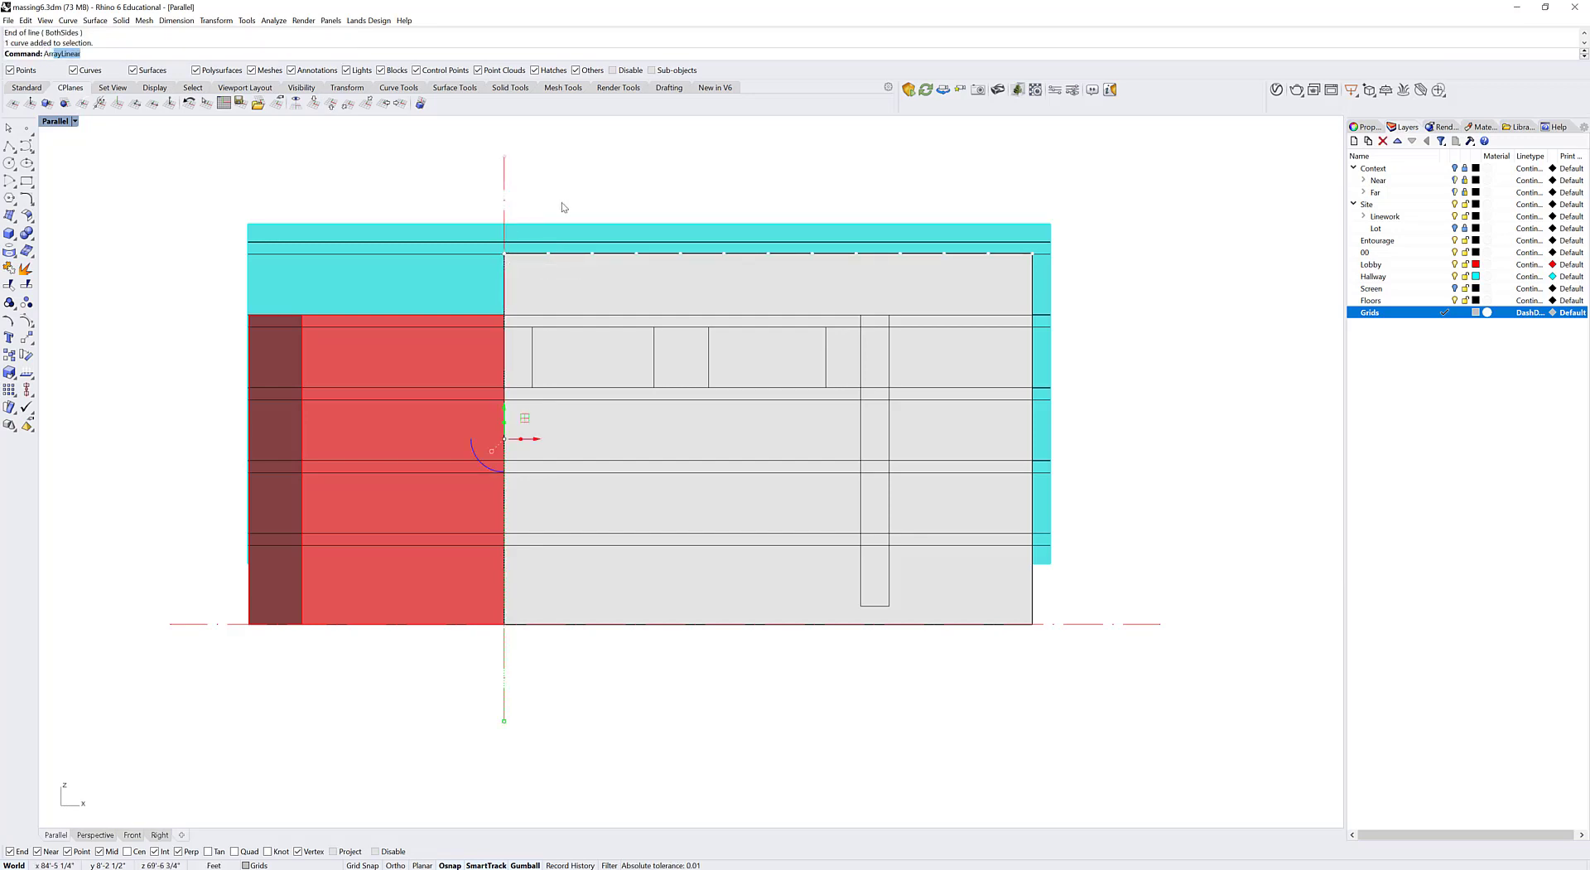
text(l)
key(Return)
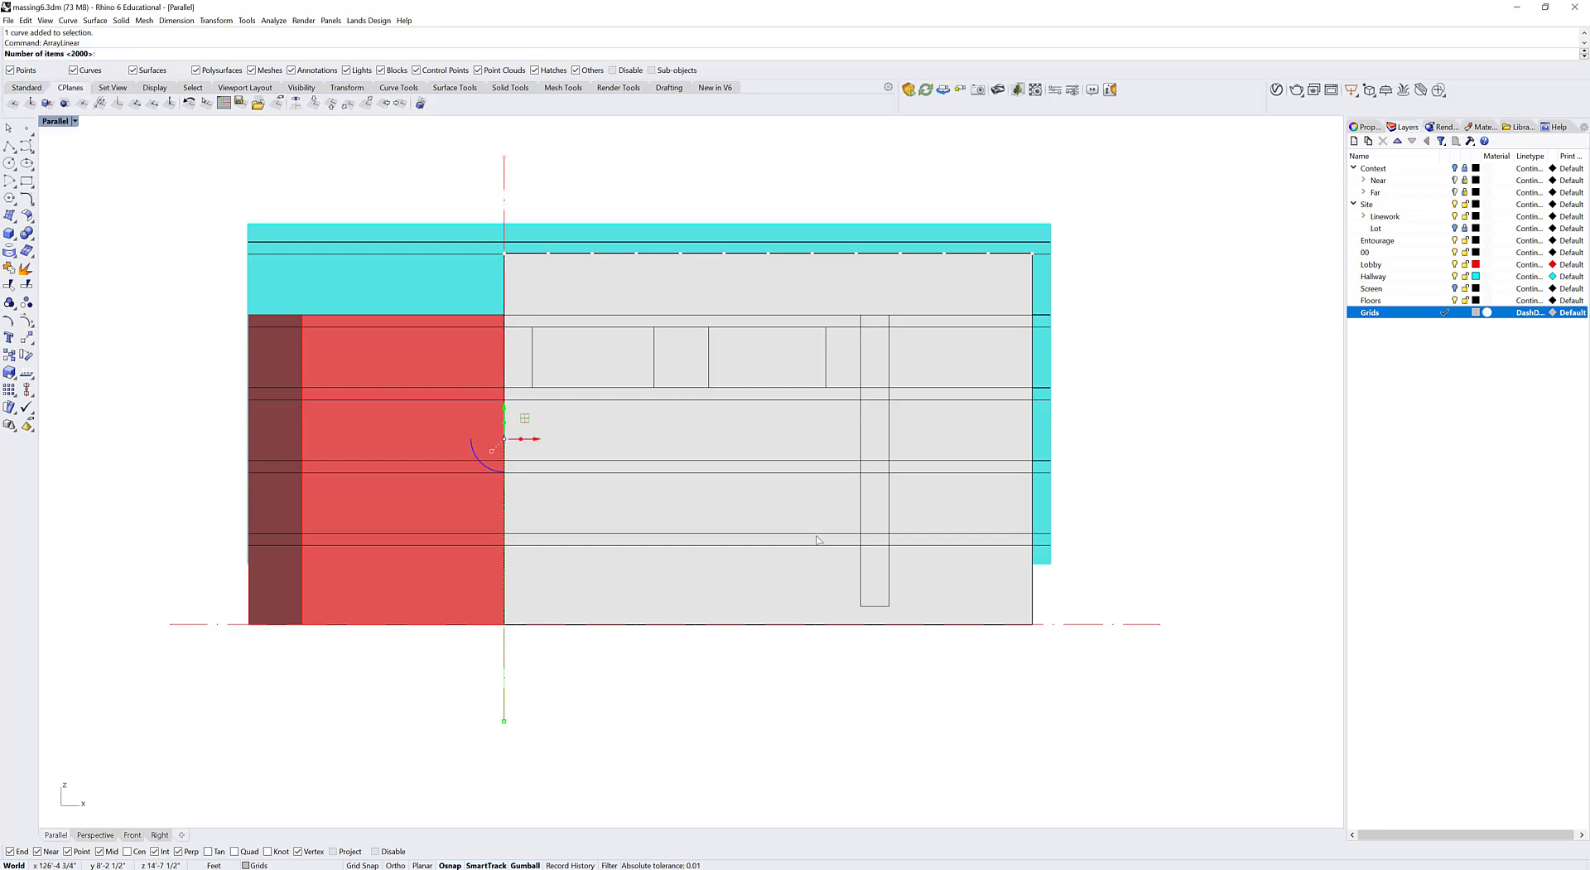
text(13)
key(Return)
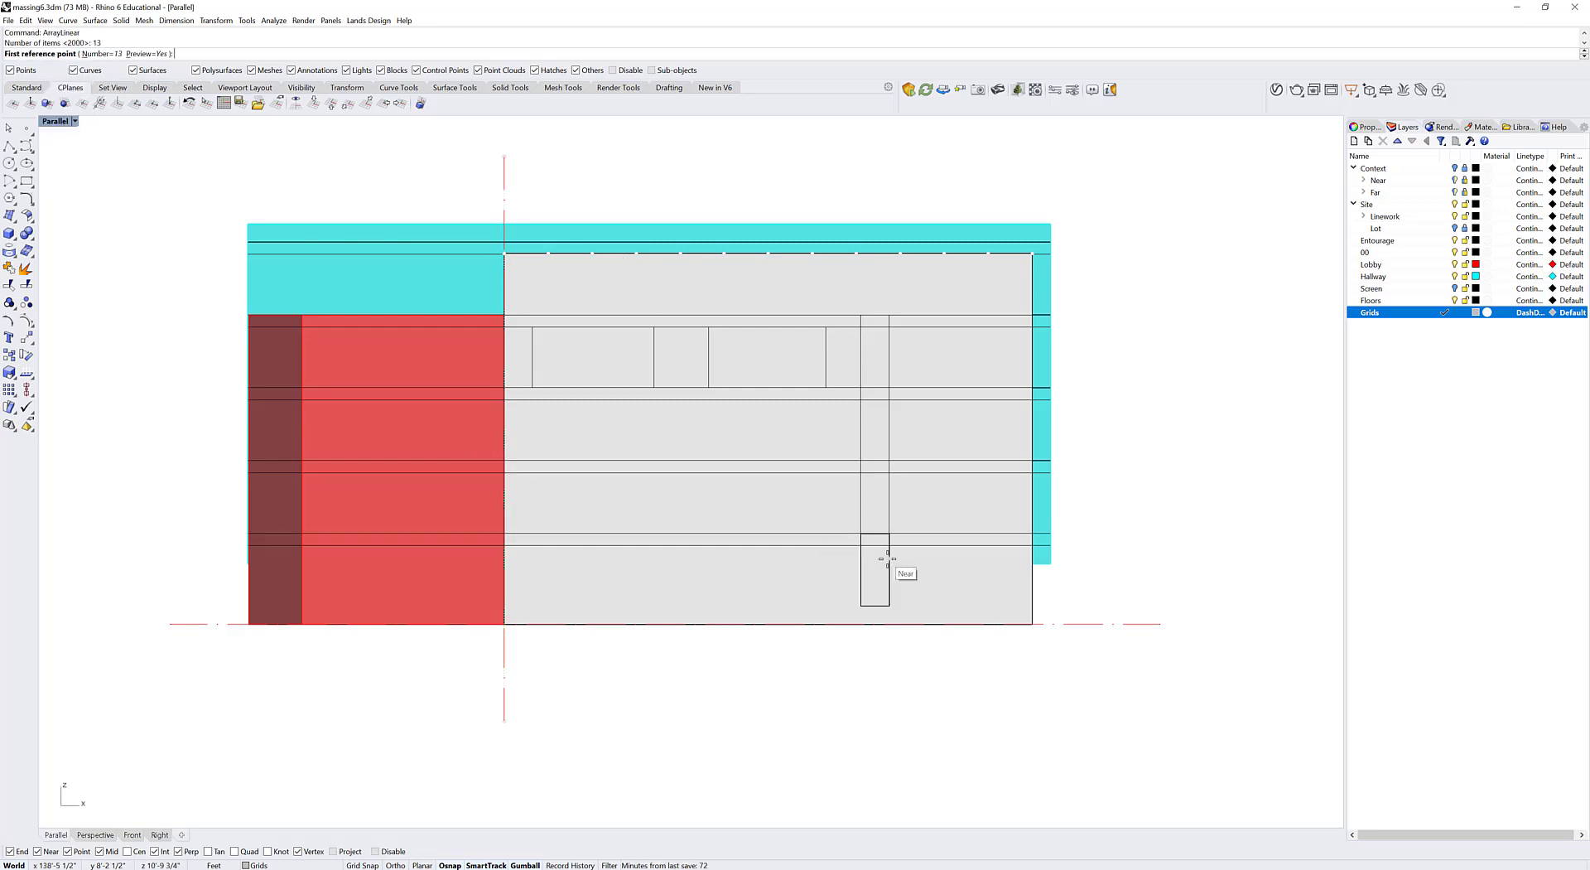
click(505, 252)
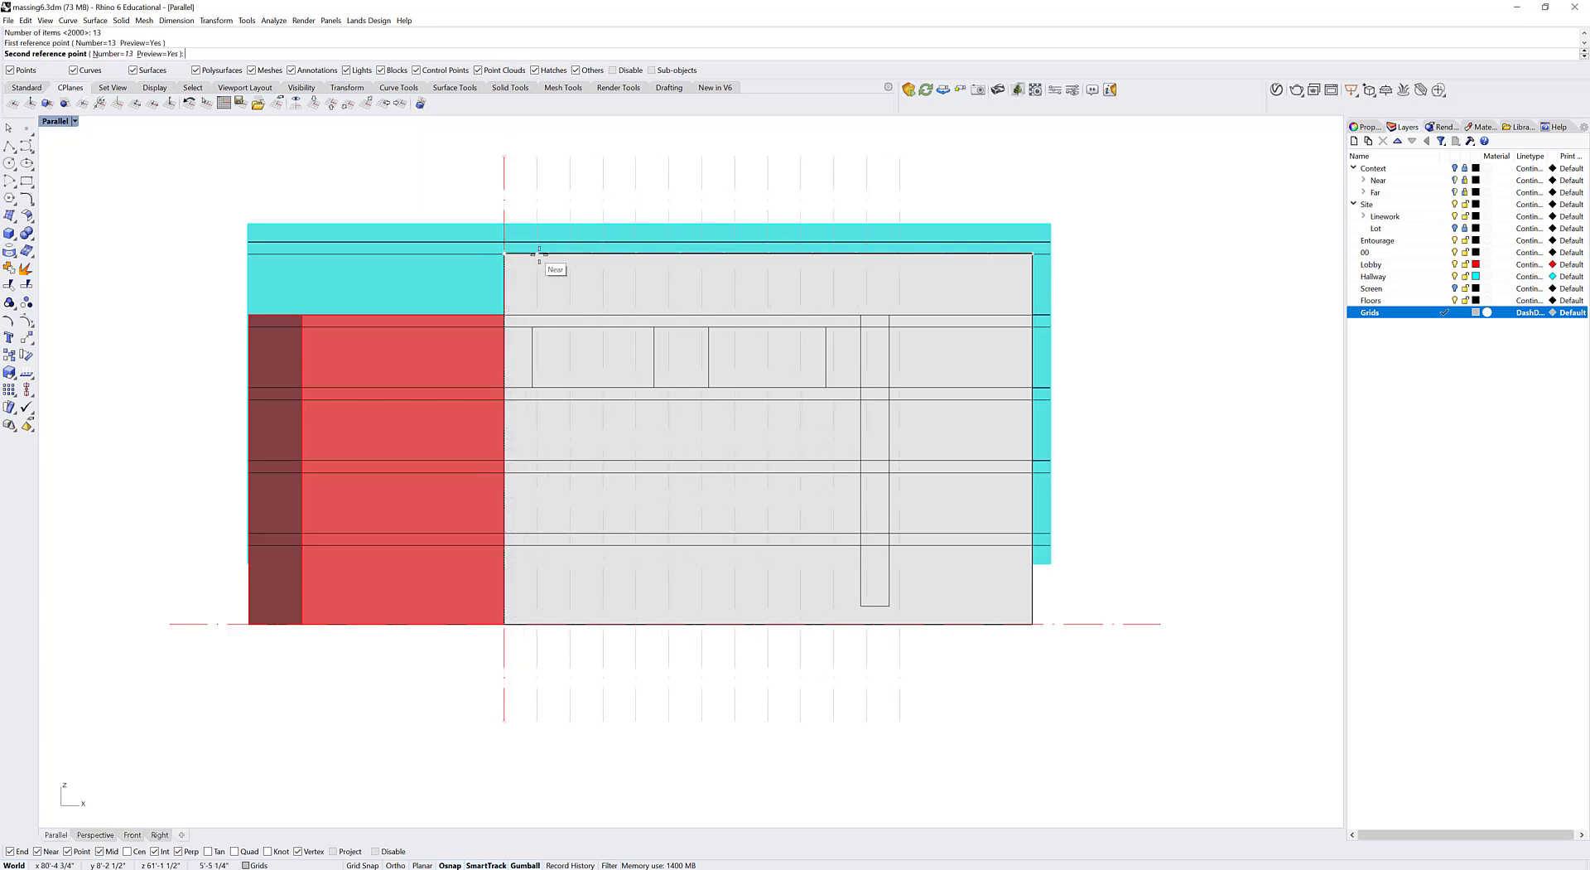
click(548, 253)
key(Escape)
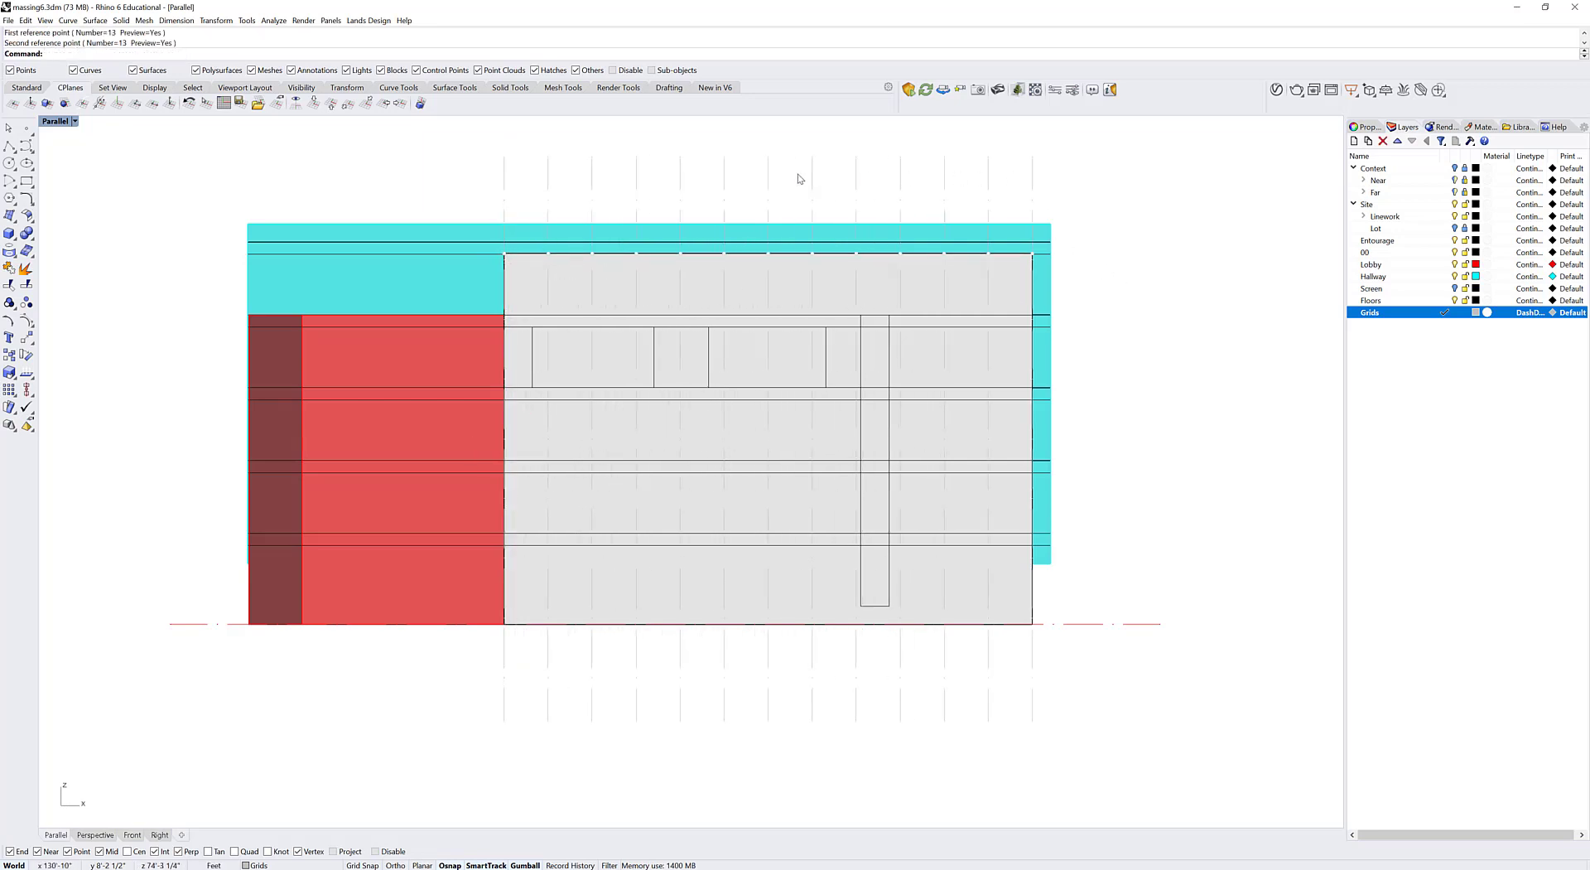
Step: Delete the tall narrow panel rectangles stacked over the four storeys of the gray facade
click(868, 346)
click(890, 383)
key(Delete)
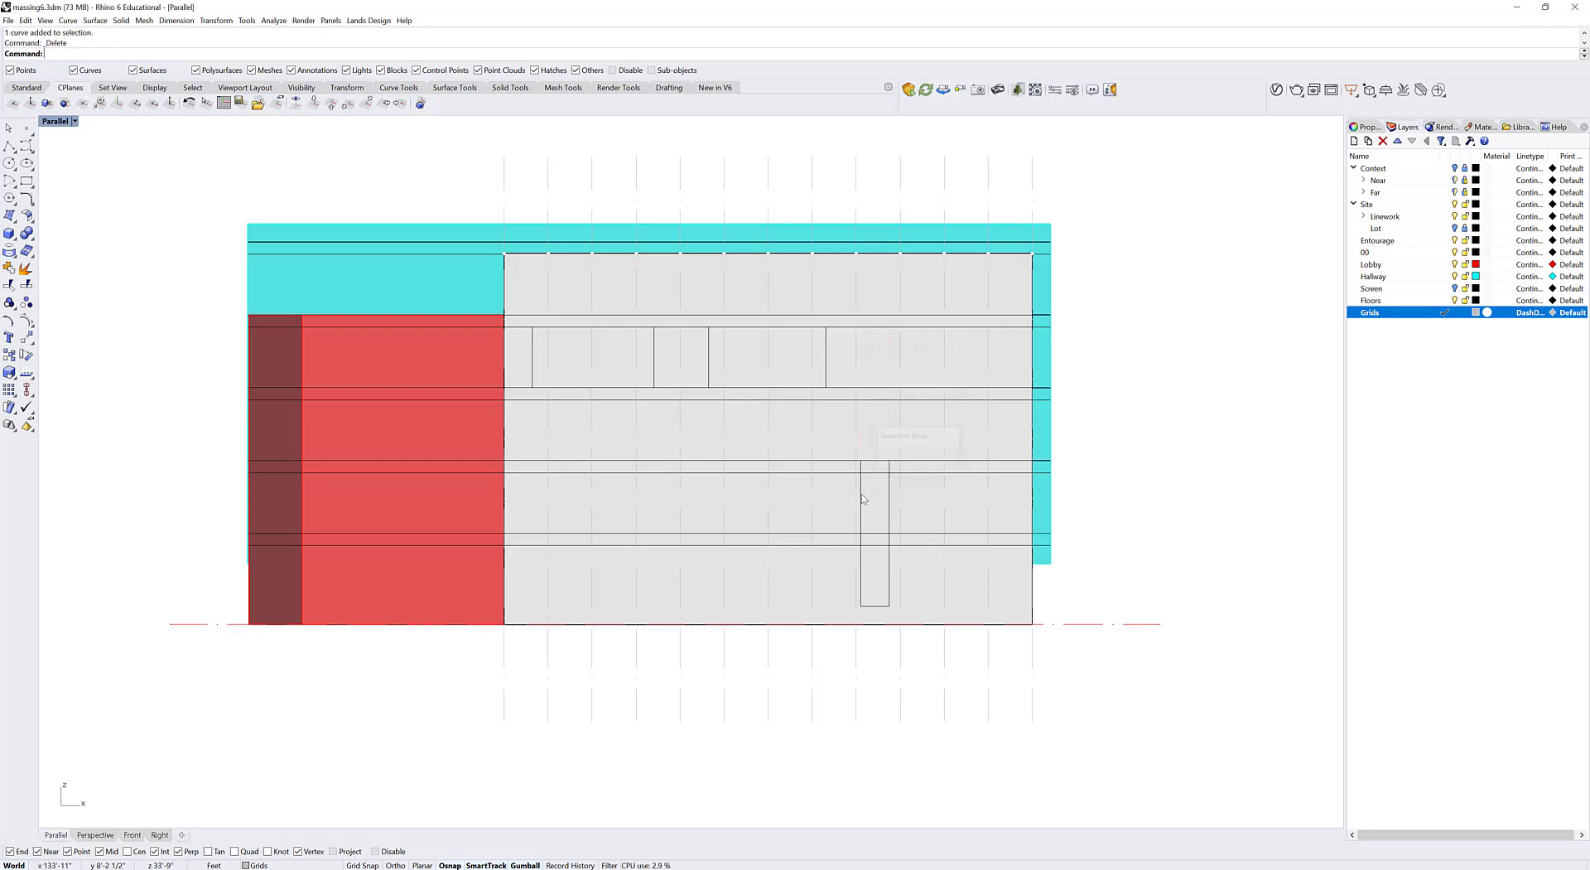
double_click(861, 495)
key(Delete)
click(861, 569)
click(862, 569)
key(Delete)
Step: Delete the remaining panel rectangles in the upper storey of the gray facade
double_click(825, 381)
key(Delete)
click(712, 358)
click(749, 381)
key(Delete)
click(657, 356)
click(691, 380)
key(Delete)
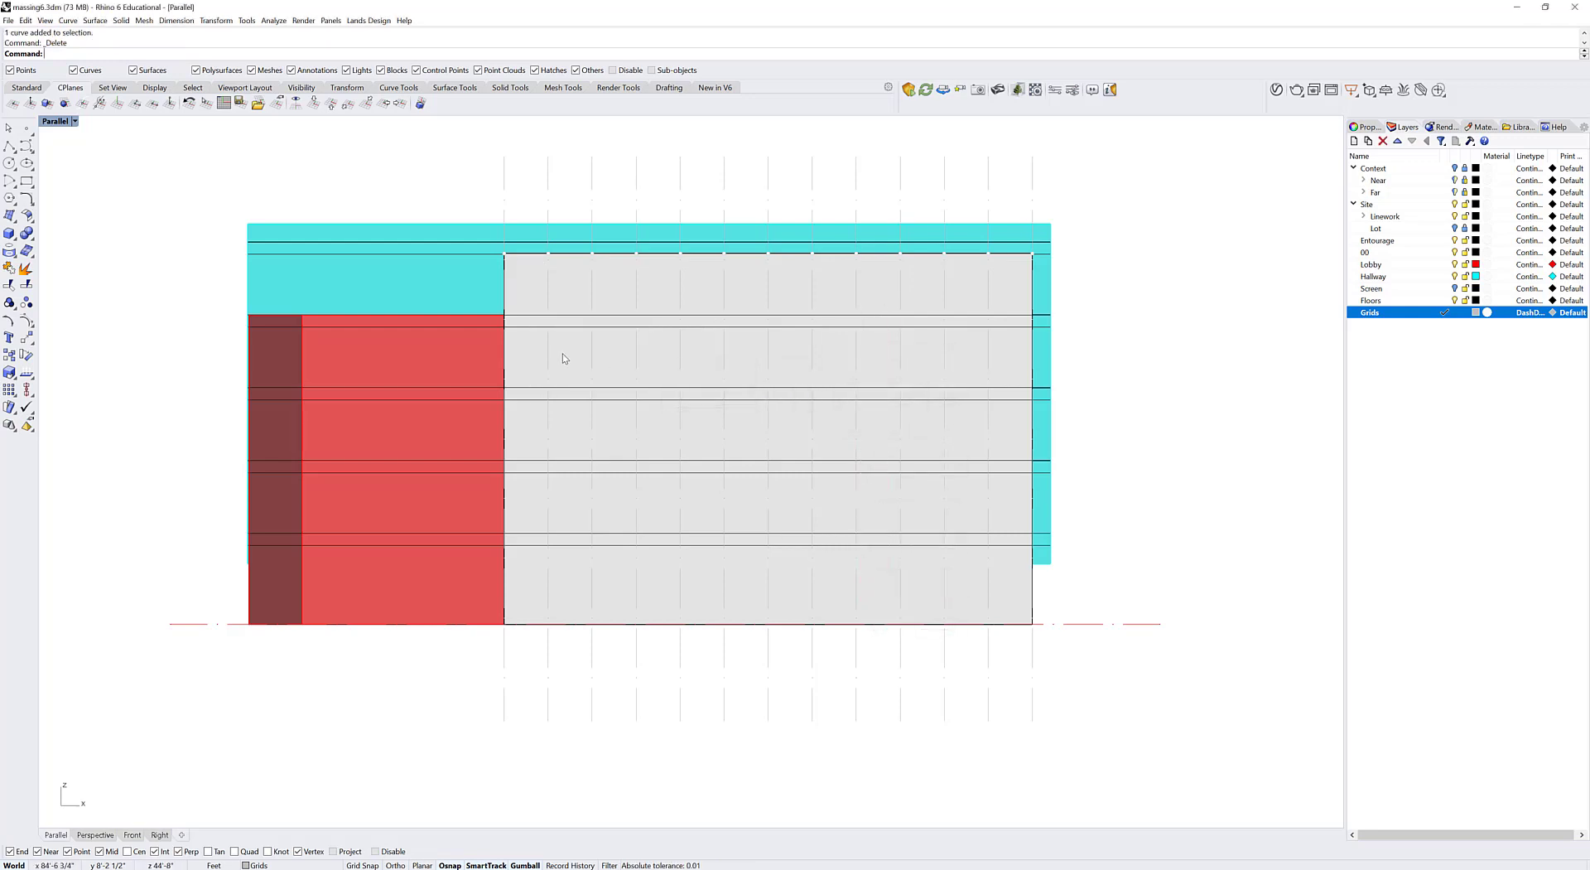
Step: Create a new layer named Windows and make it the current layer
right_click(1377, 389)
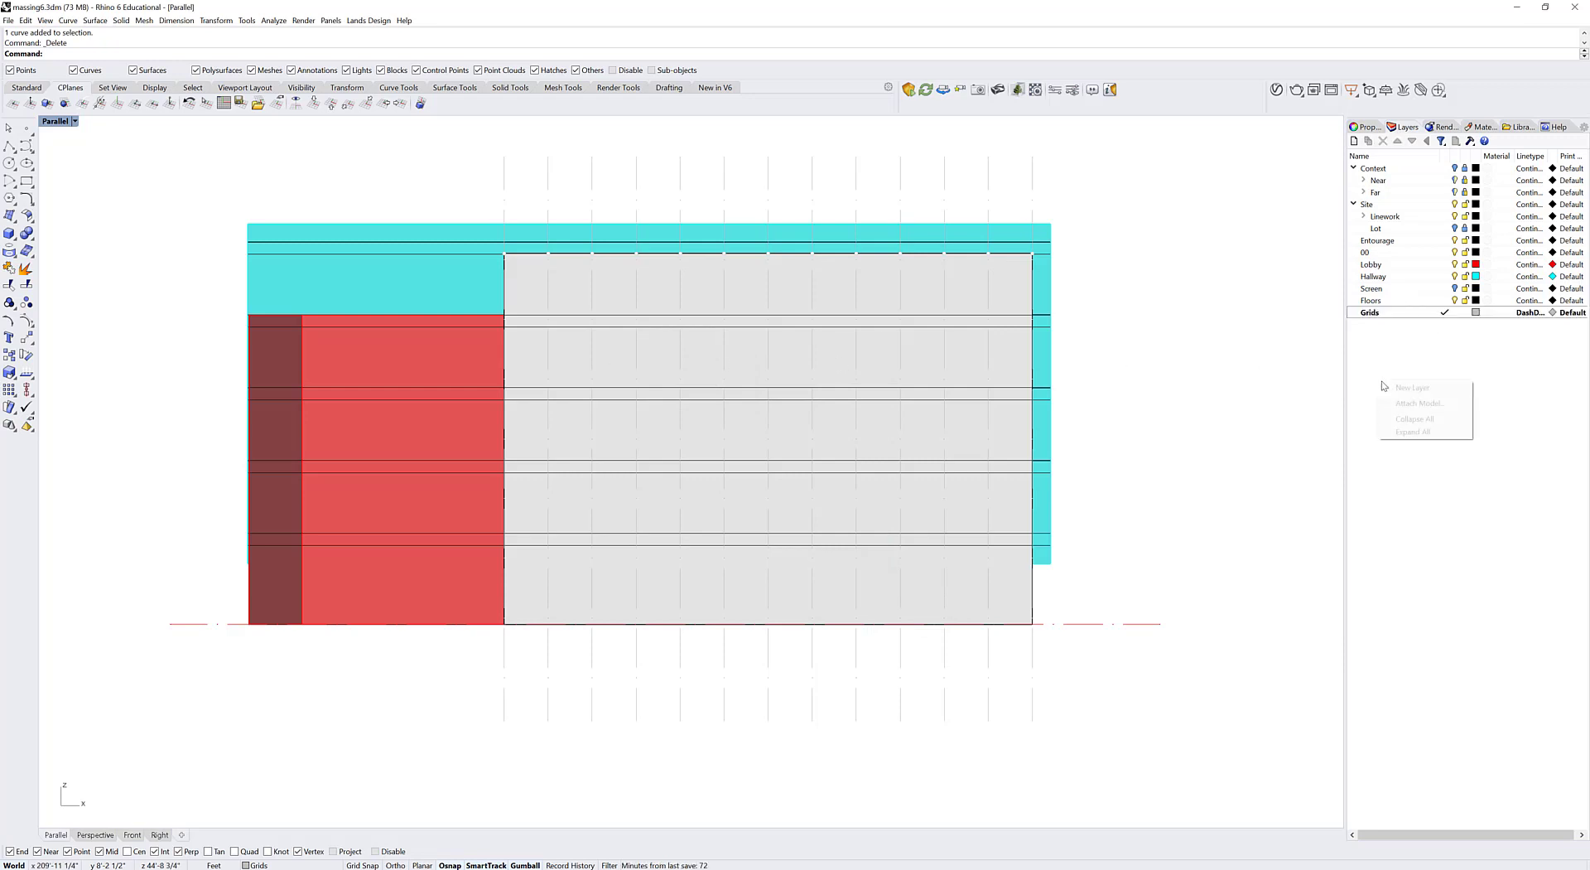
click(1426, 393)
text(Windows)
key(Return)
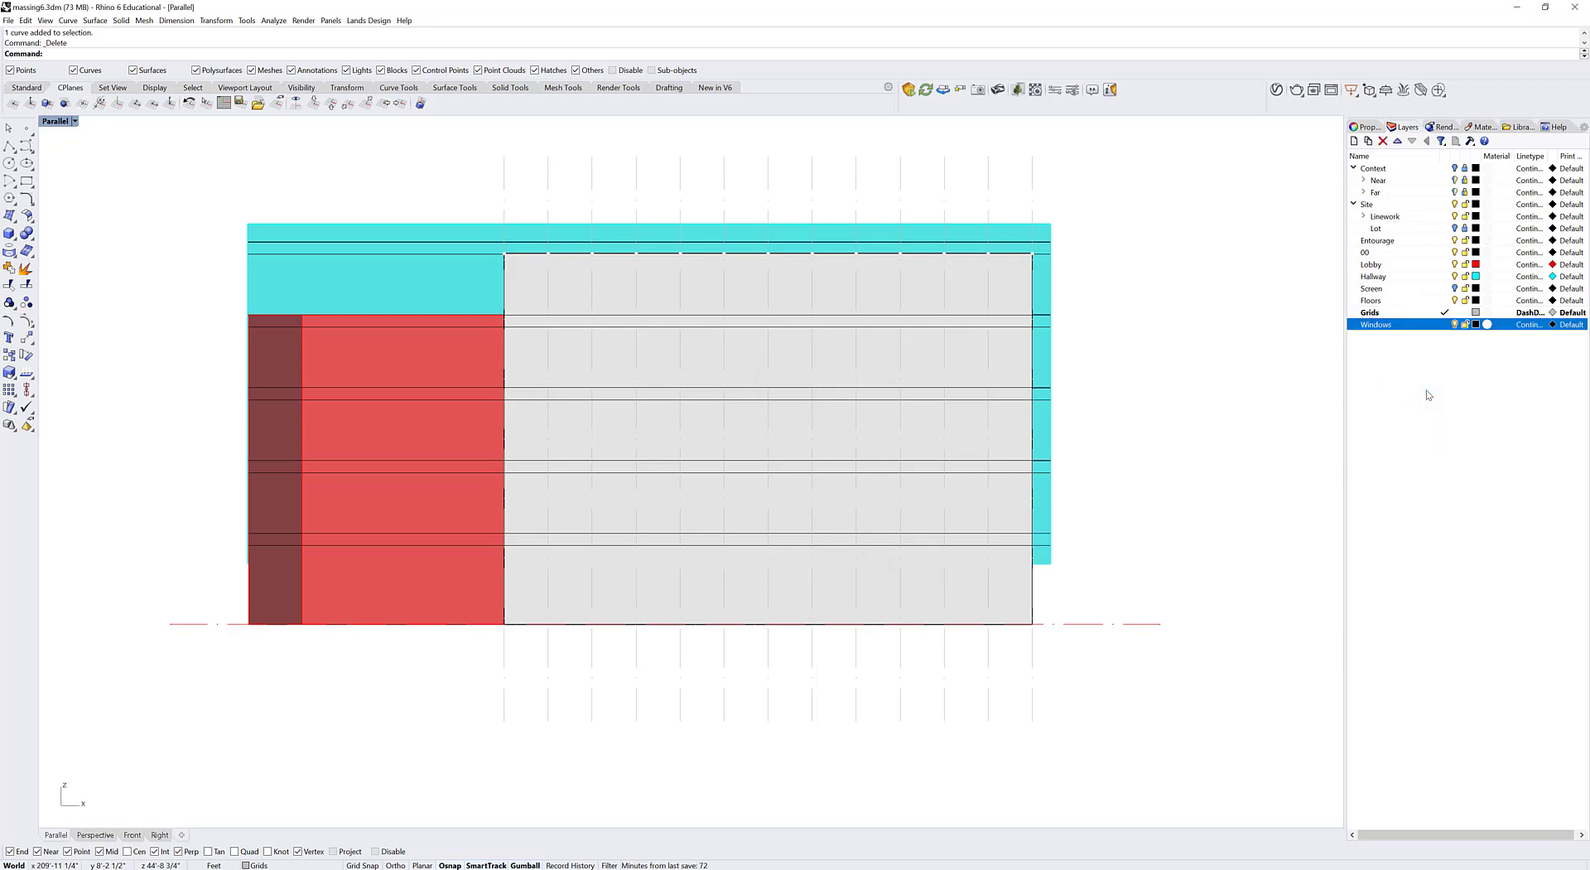
double_click(1413, 324)
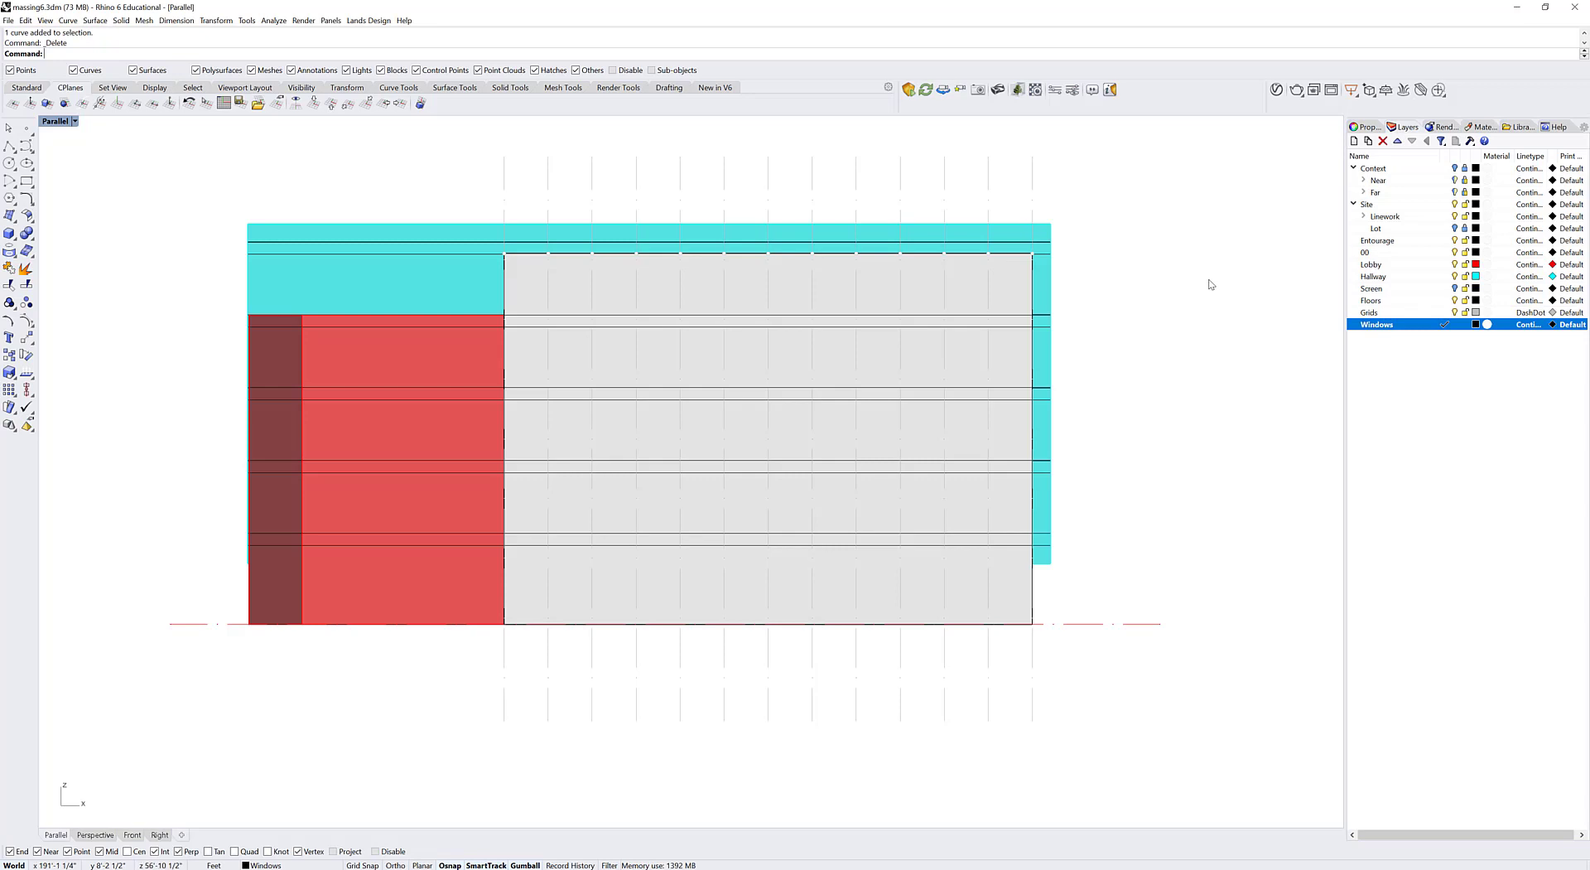
Step: Draw adjacent one-bay window rectangles along the gray facade's upper storey, snapped to grid and floor line intersections, starting at the second grid line
text(Rectangle)
key(Return)
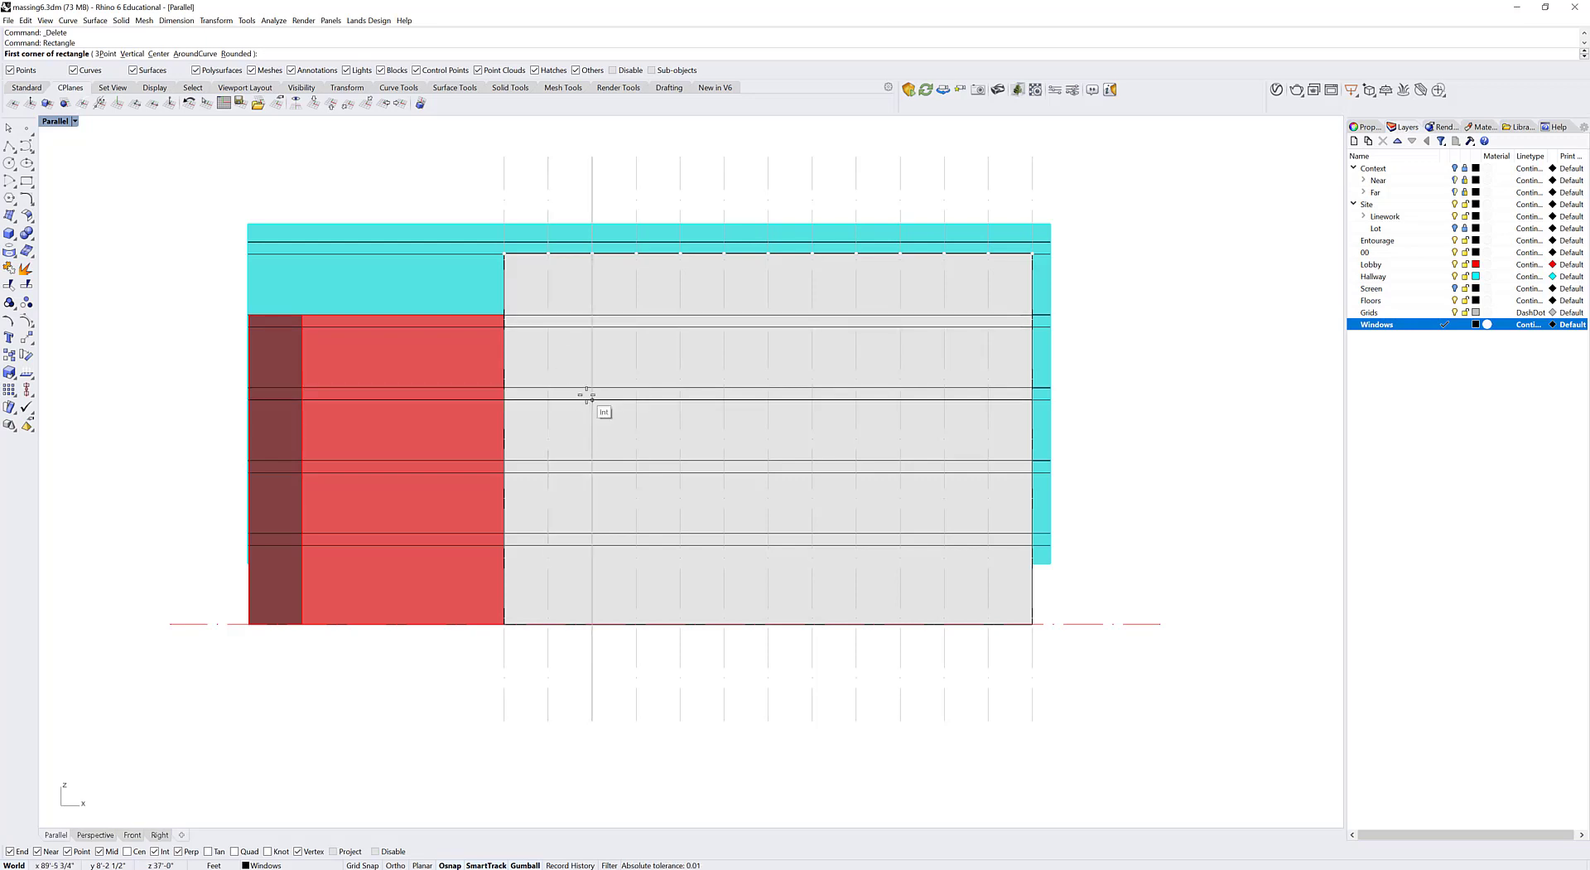
click(547, 315)
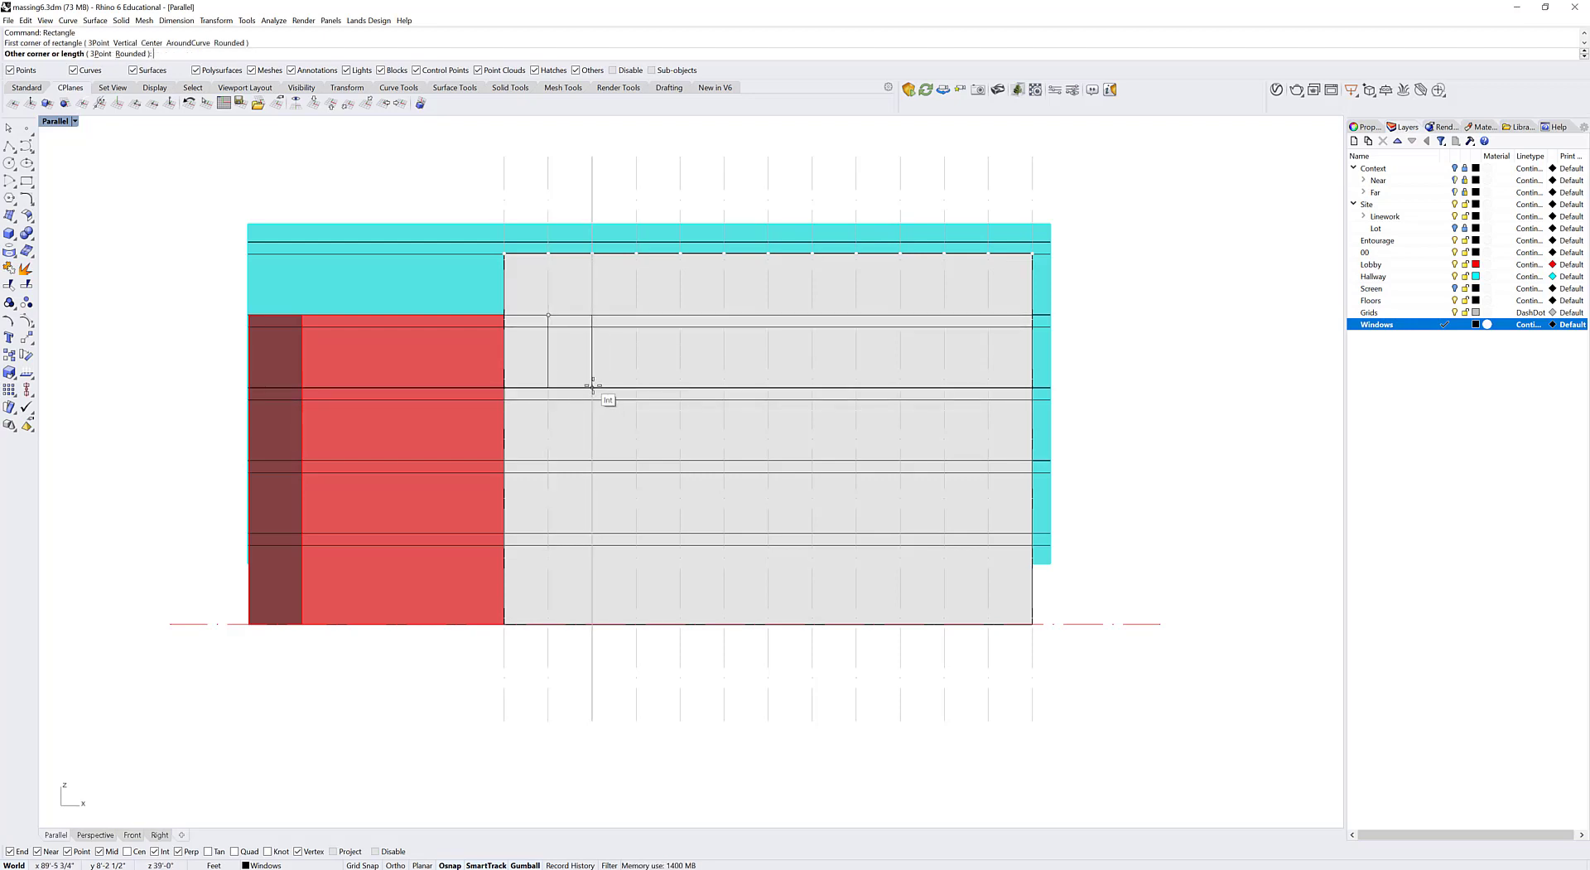
click(592, 387)
key(Return)
click(591, 315)
click(636, 387)
key(Return)
click(636, 315)
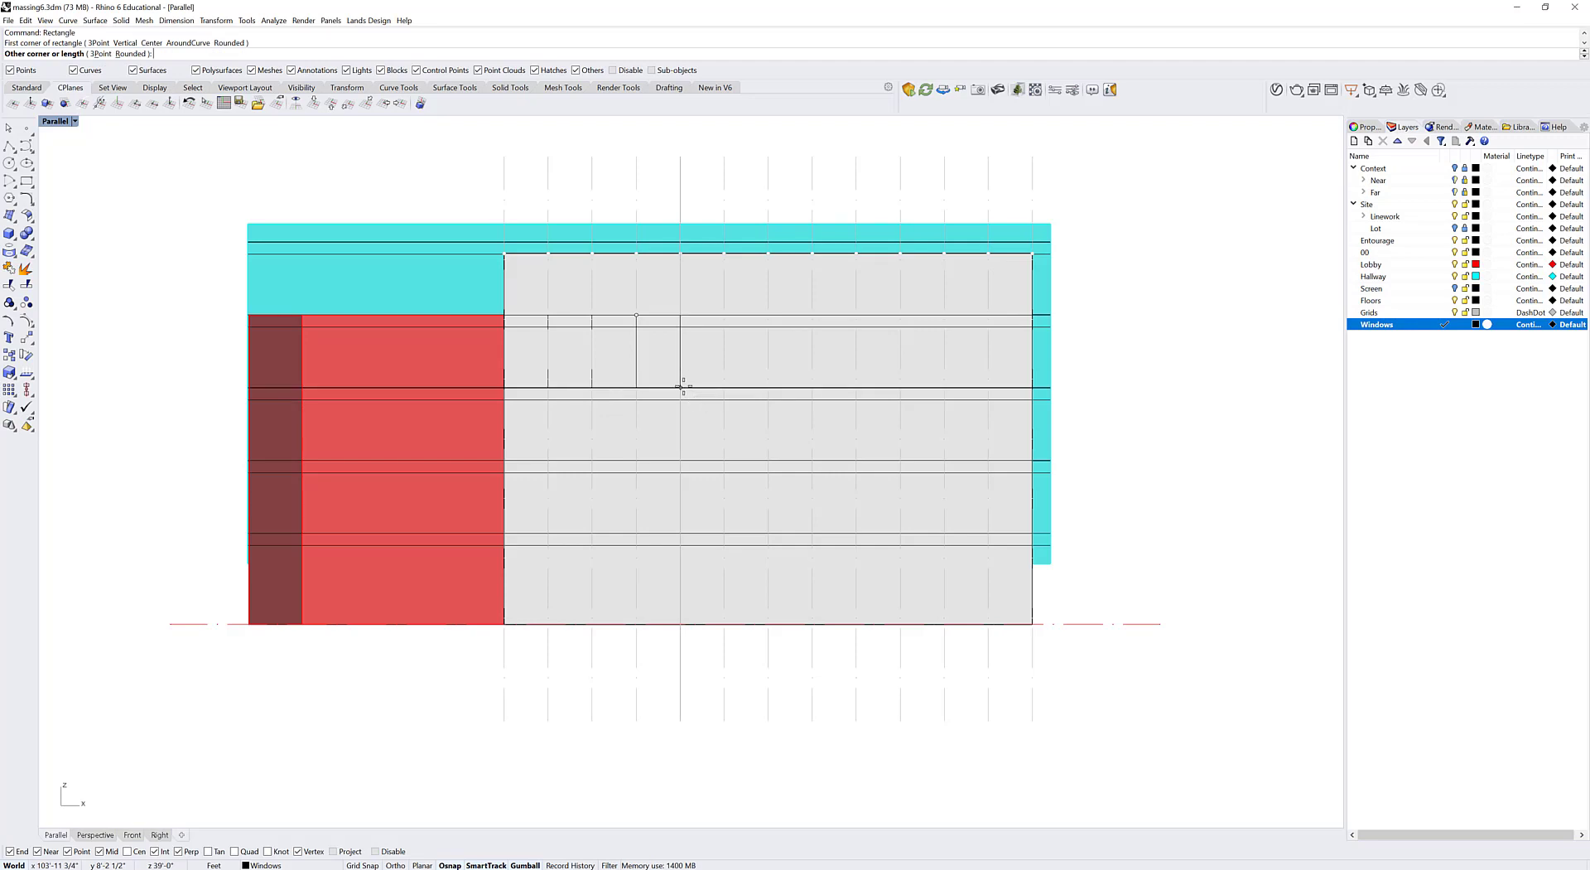
click(680, 387)
key(Return)
click(680, 316)
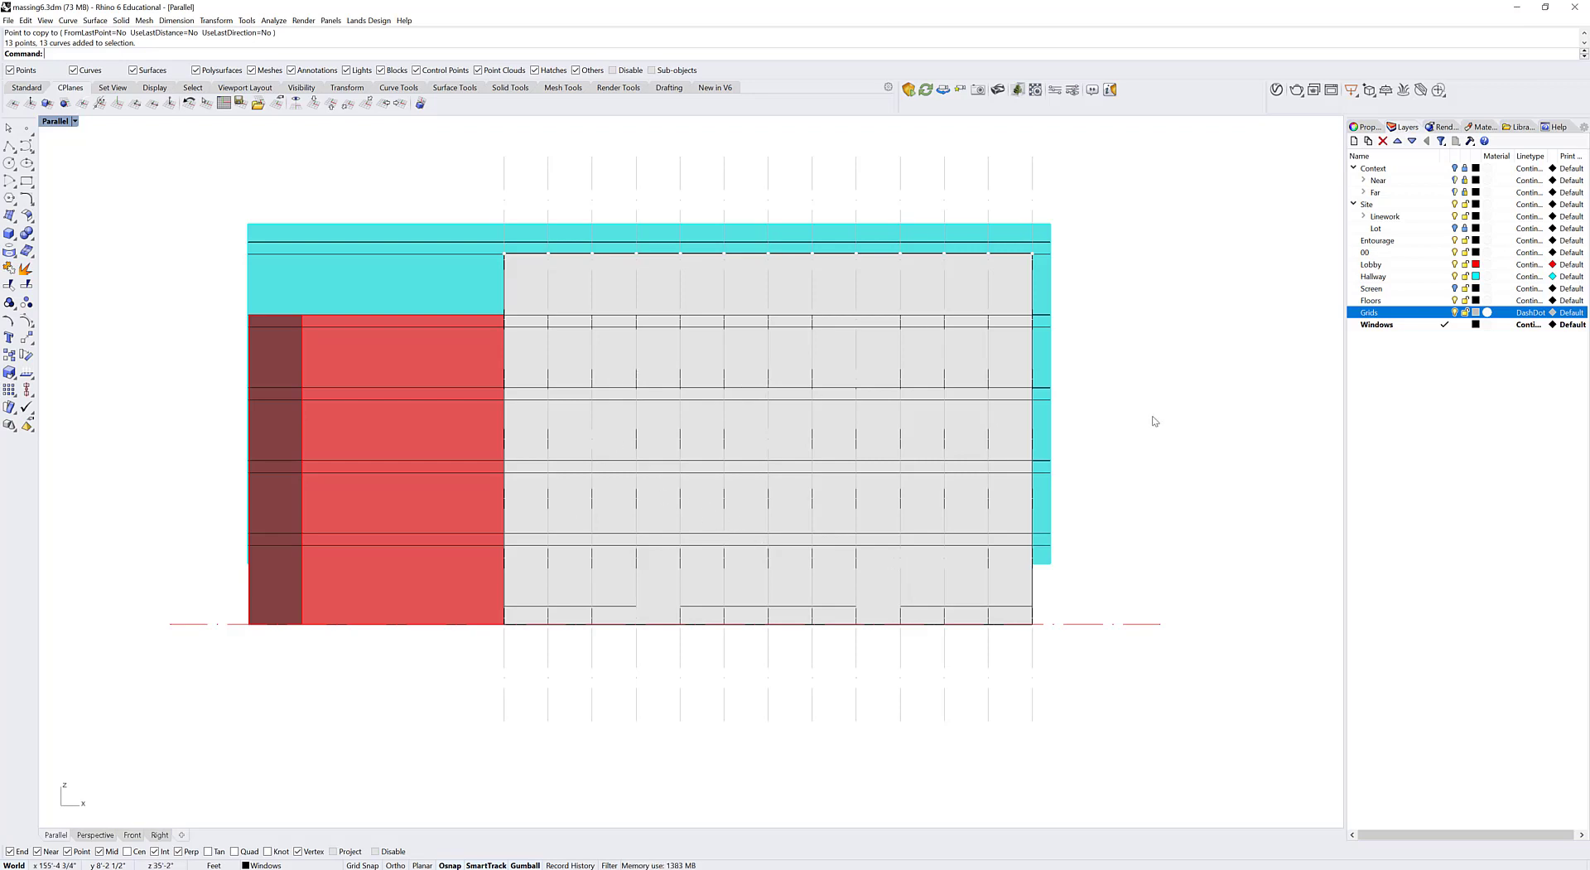
Step: Try sending all objects on the Grids layer to the back of the draw order
right_click(1414, 317)
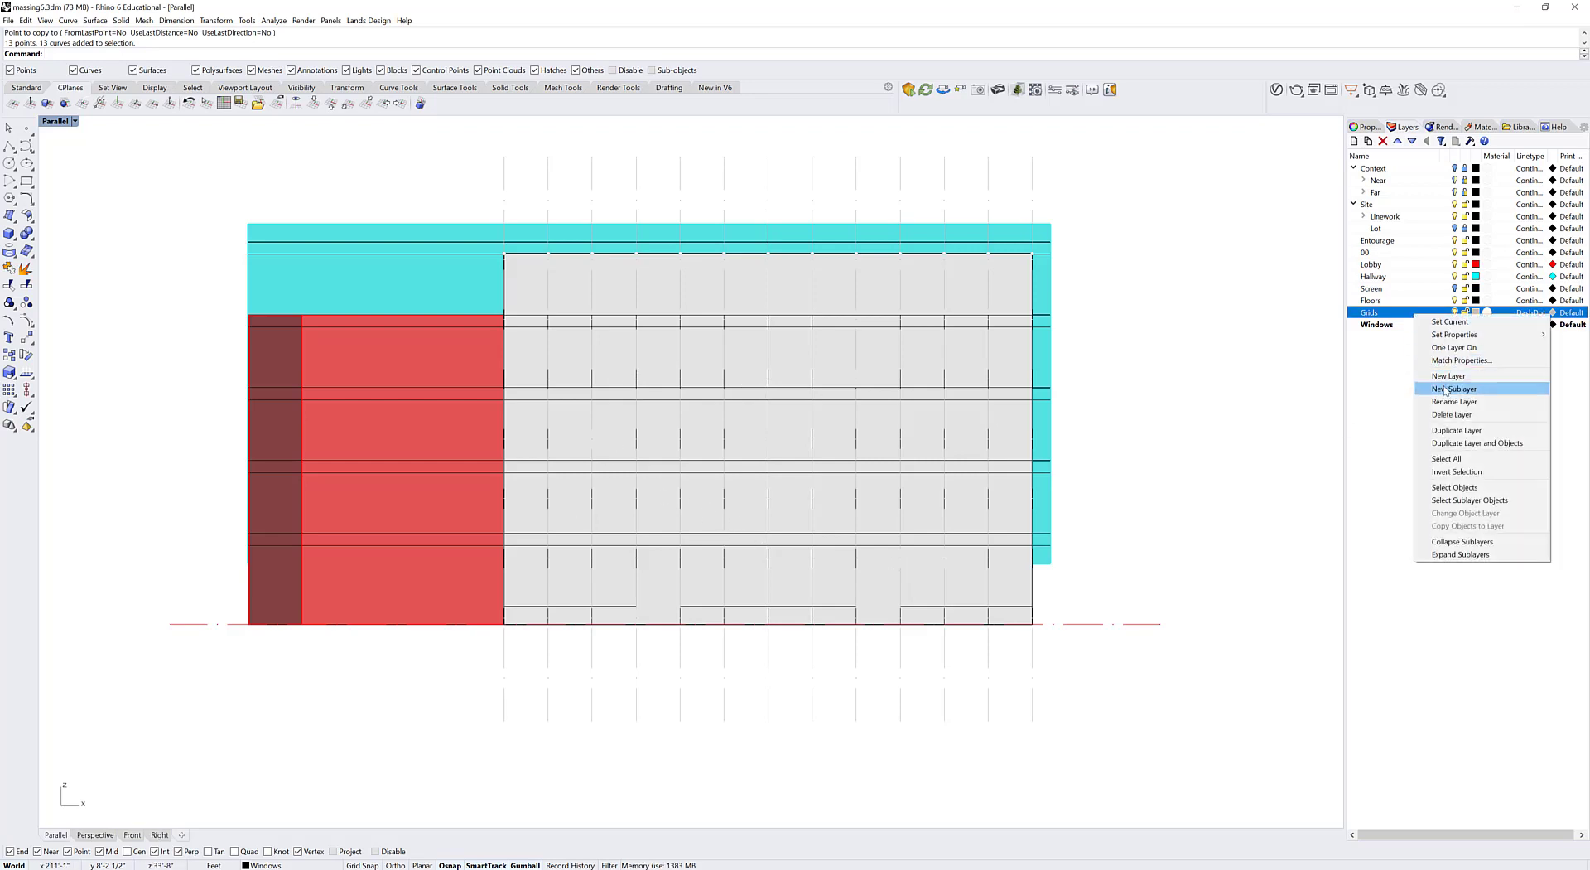
click(1465, 487)
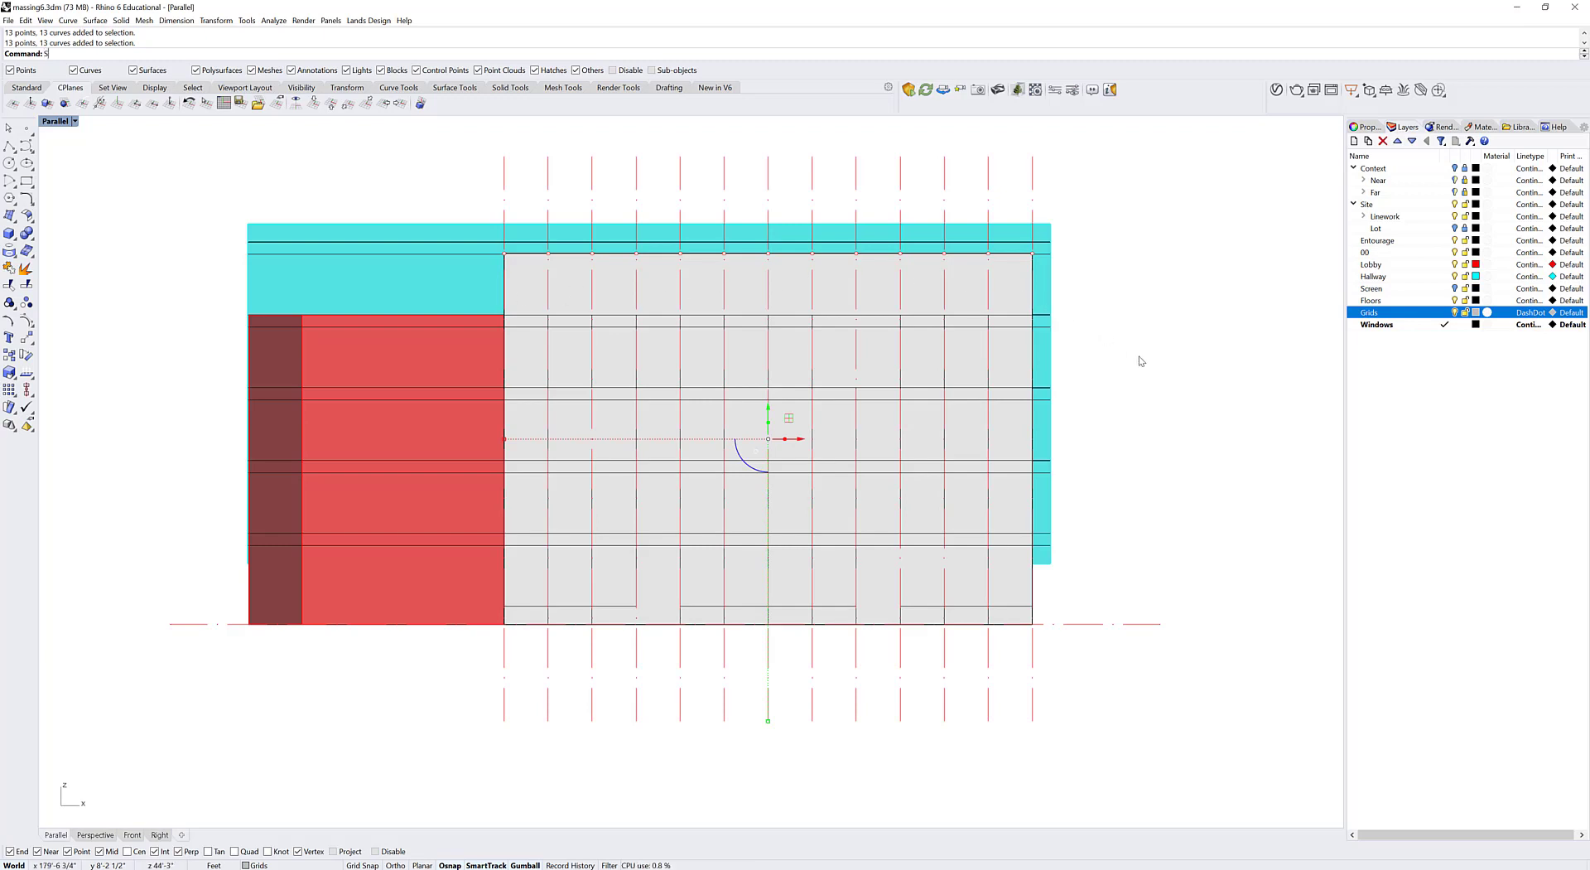
text(endToBack)
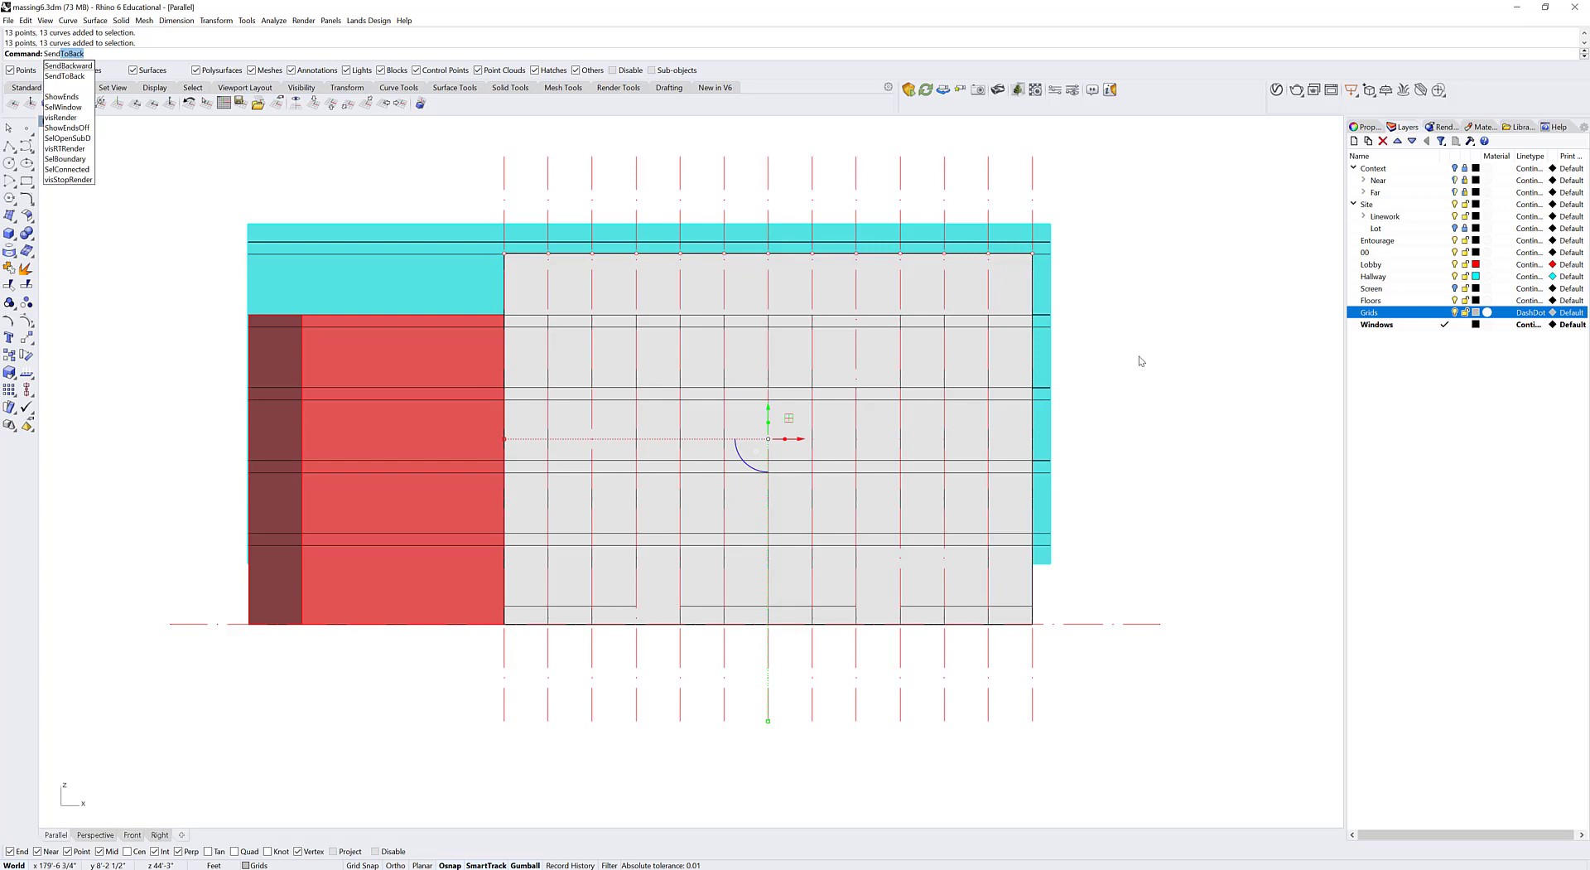
key(Return)
key(Escape)
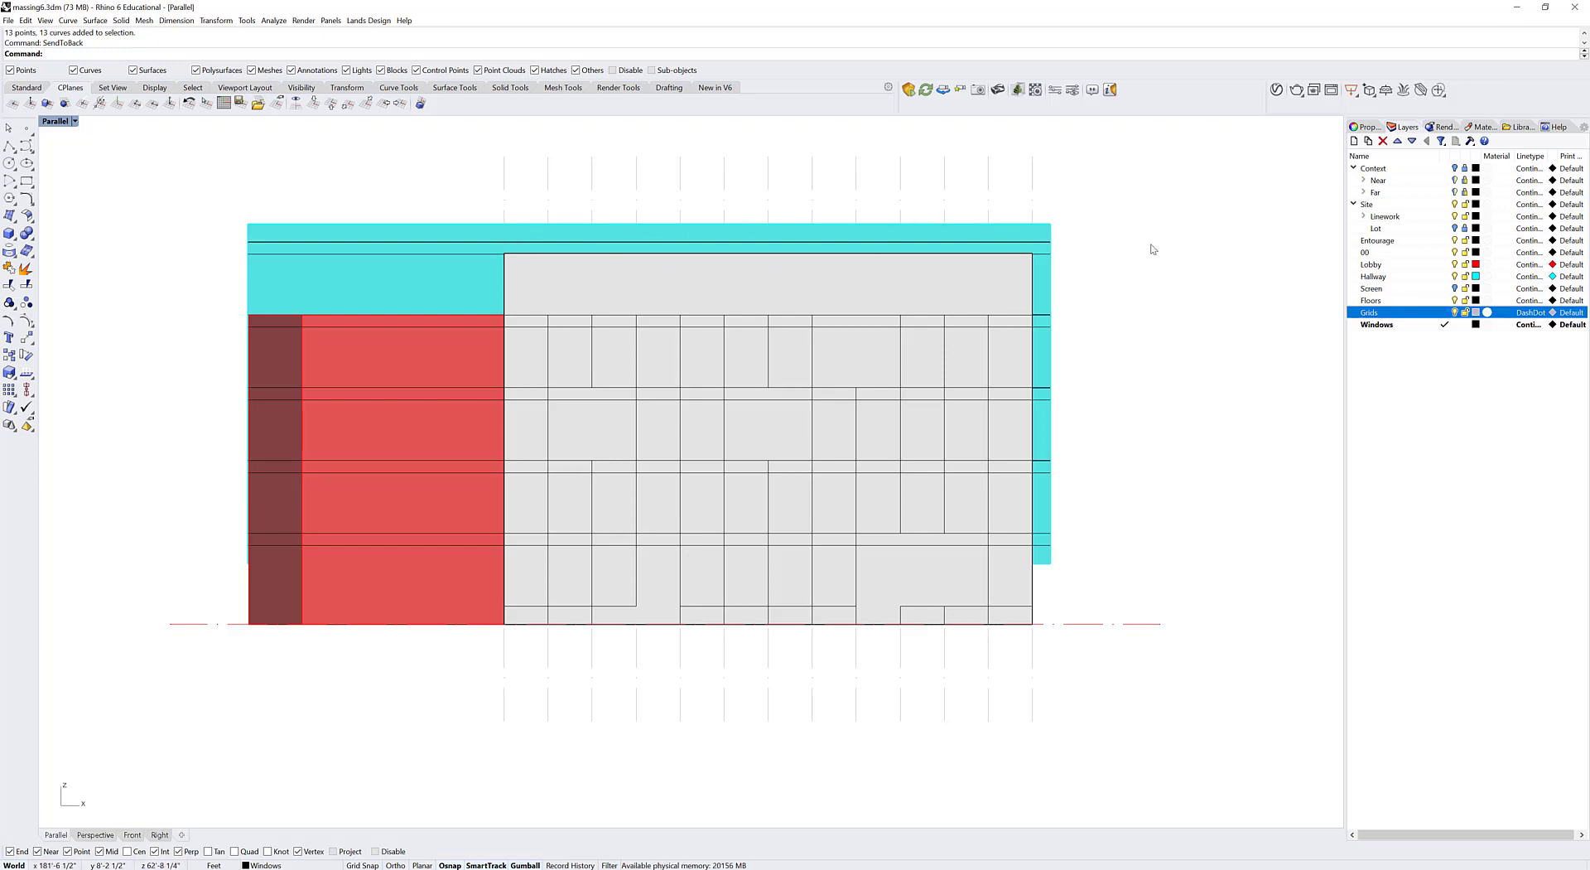
key(ctrl+z)
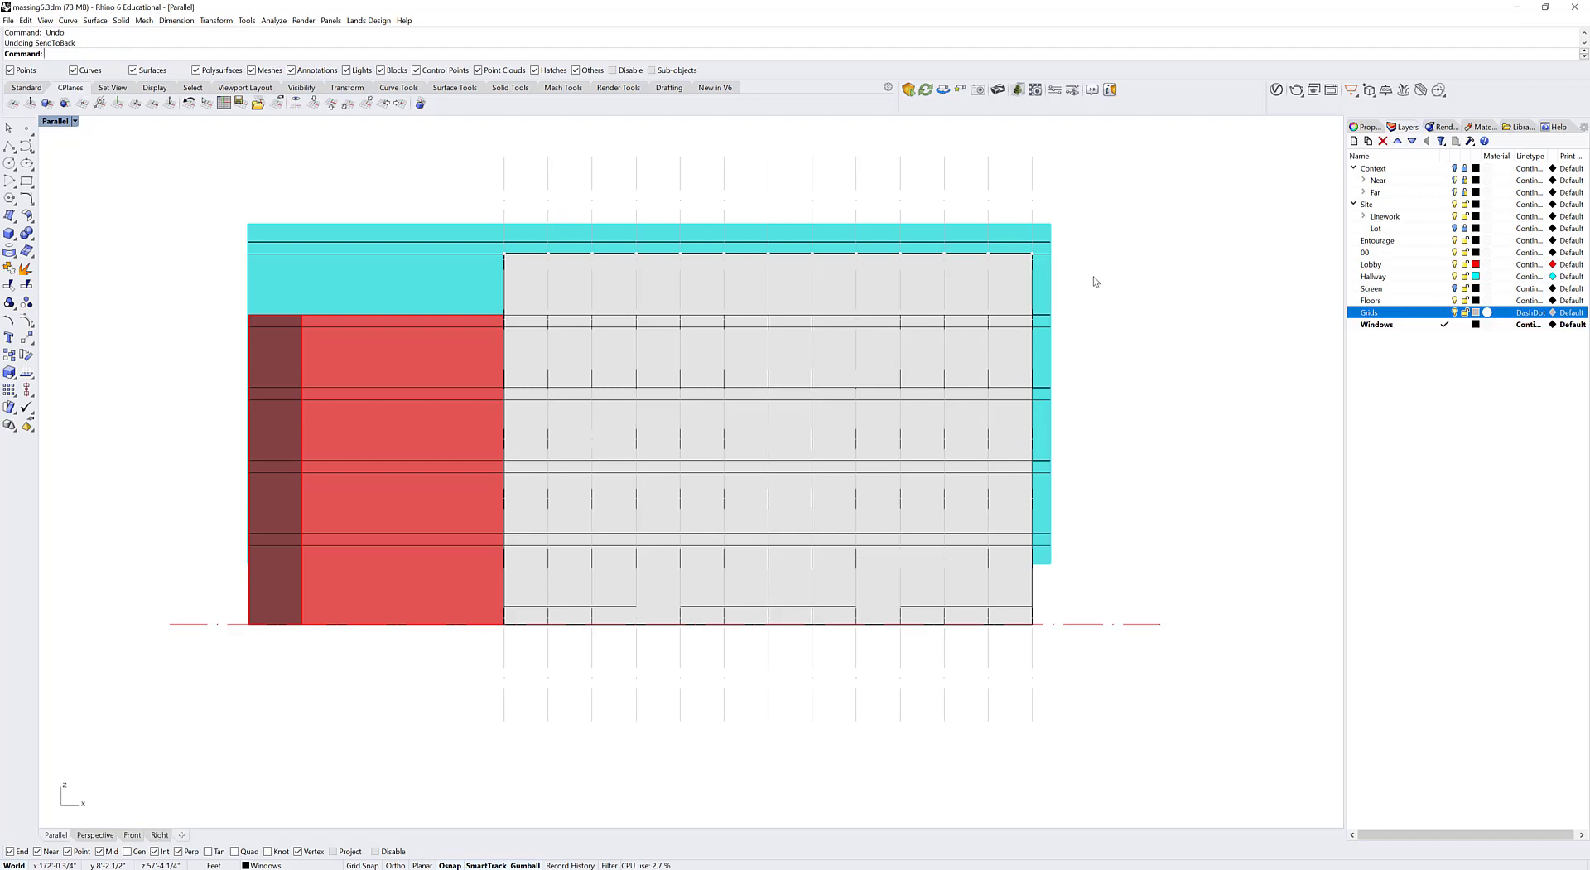
Step: Bring all objects on the Windows layer to the front of the draw order
right_click(1385, 324)
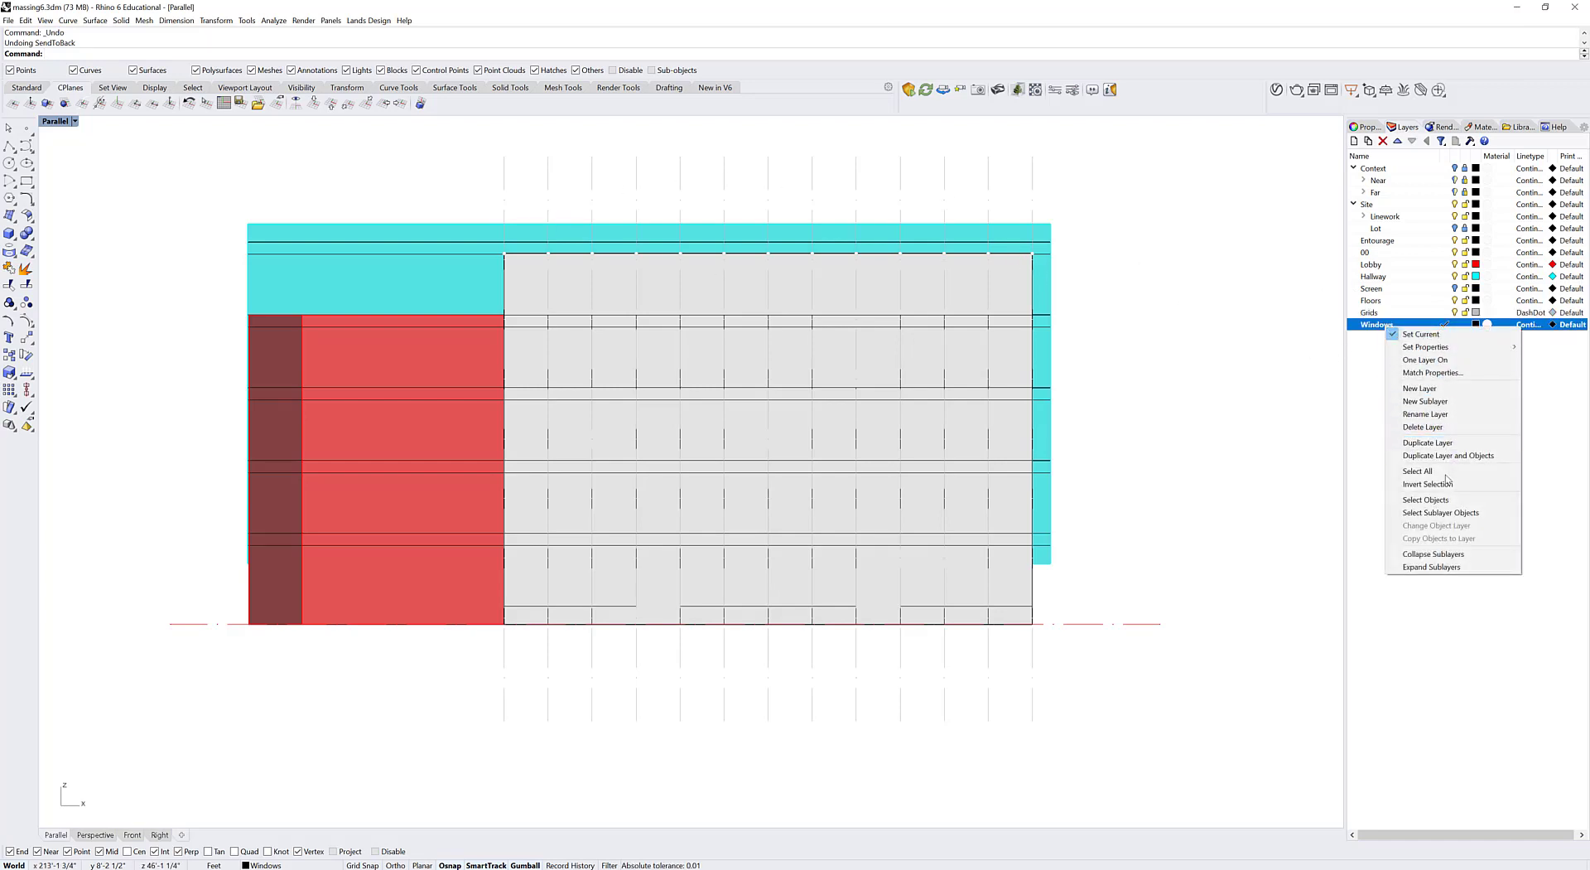
click(1426, 501)
text(BringToFront)
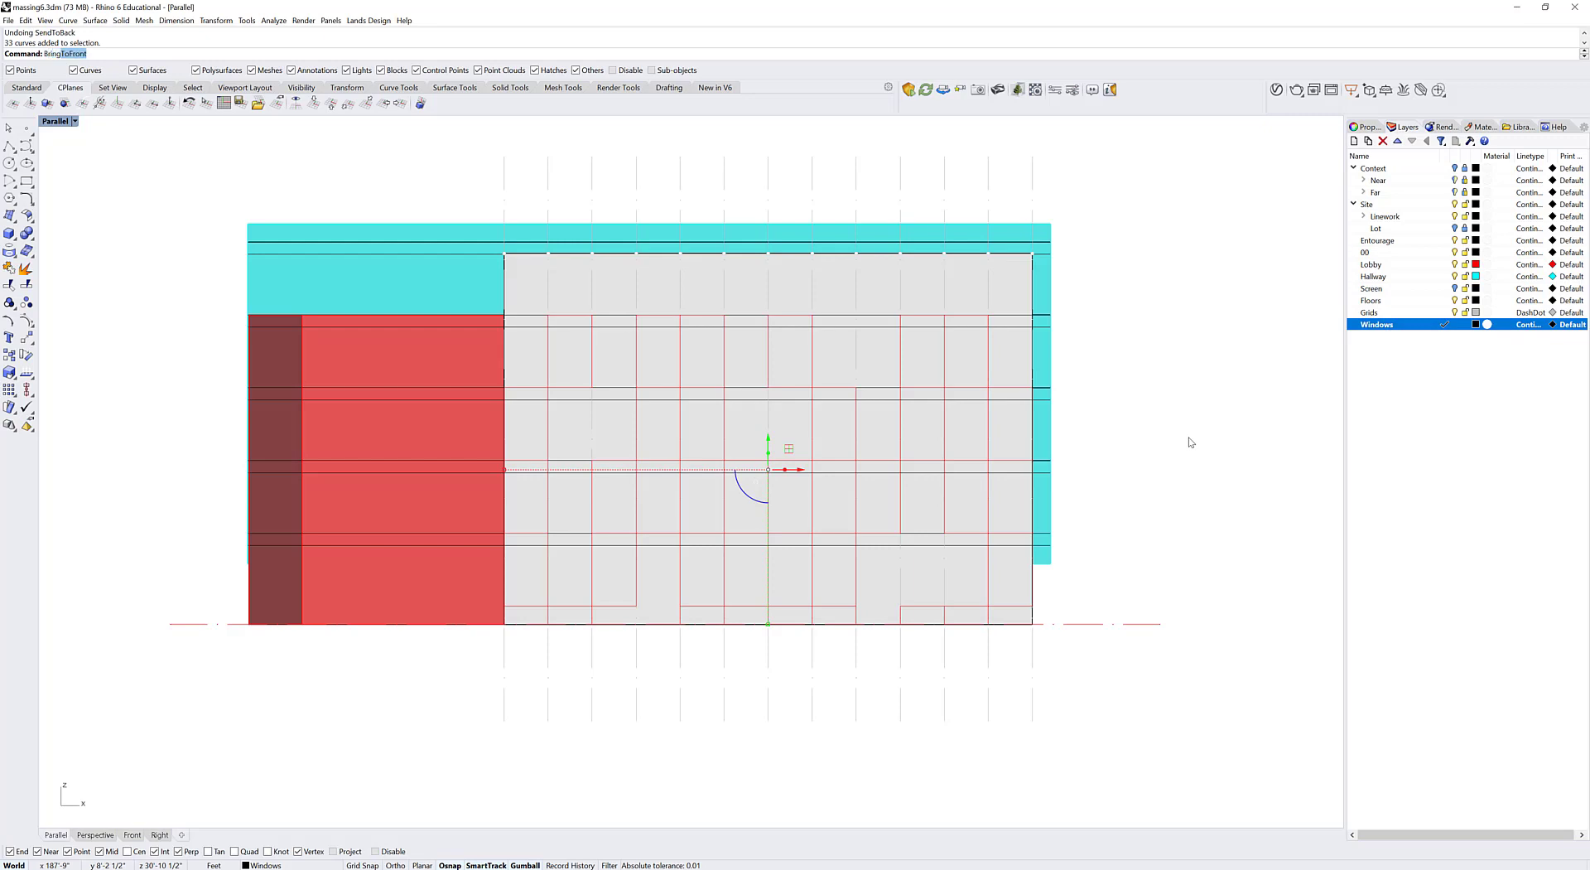
key(Return)
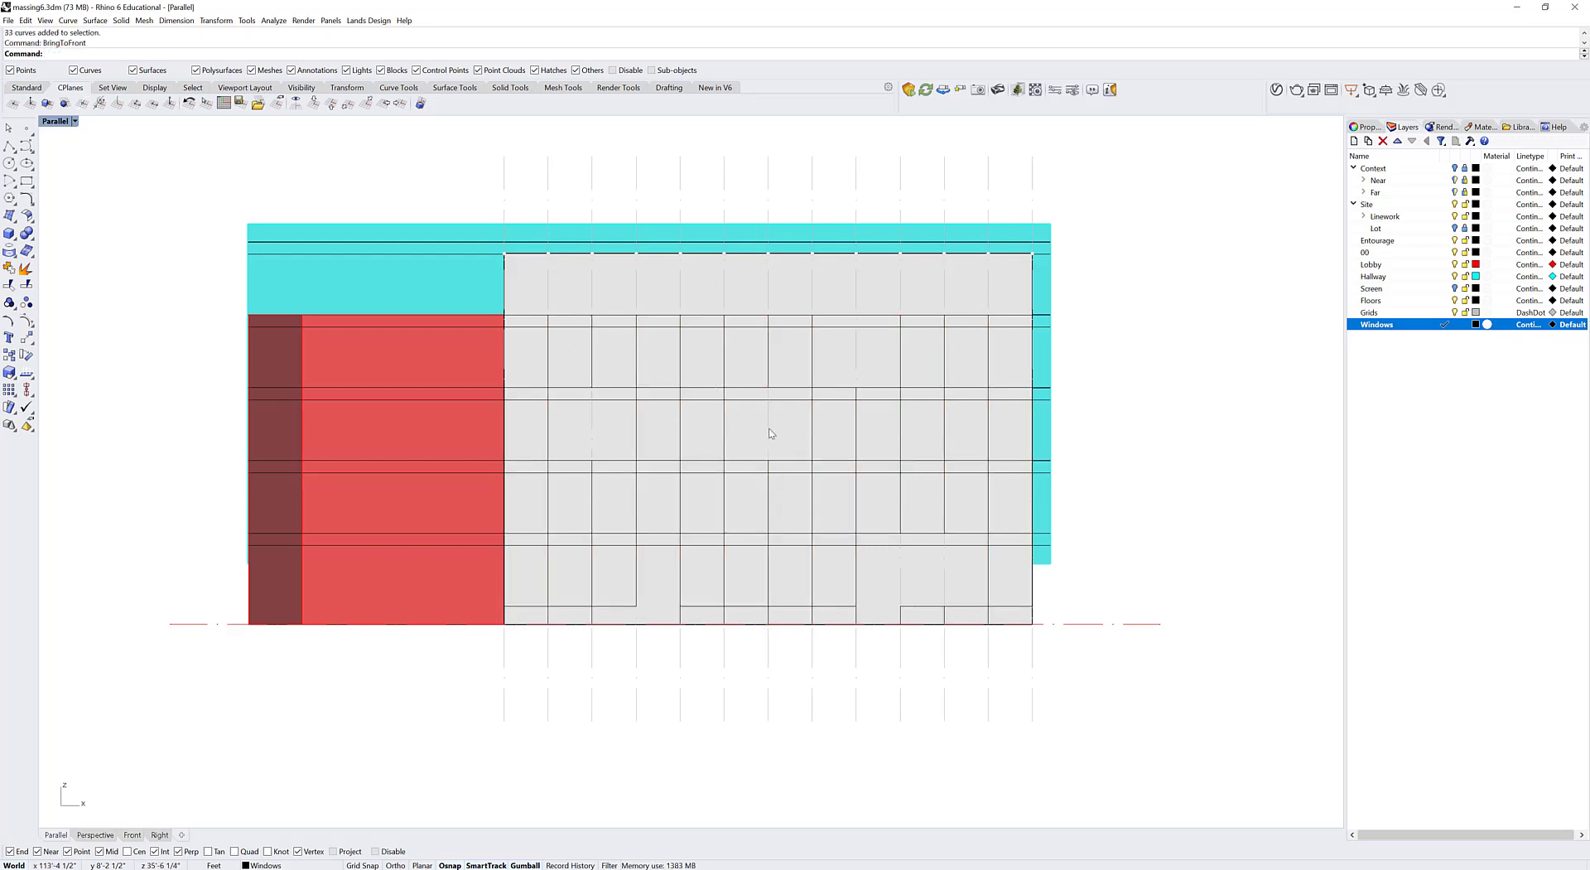
Step: Hide the Floors layer and delete two curves in the upper storeys of the gray facade
click(1455, 301)
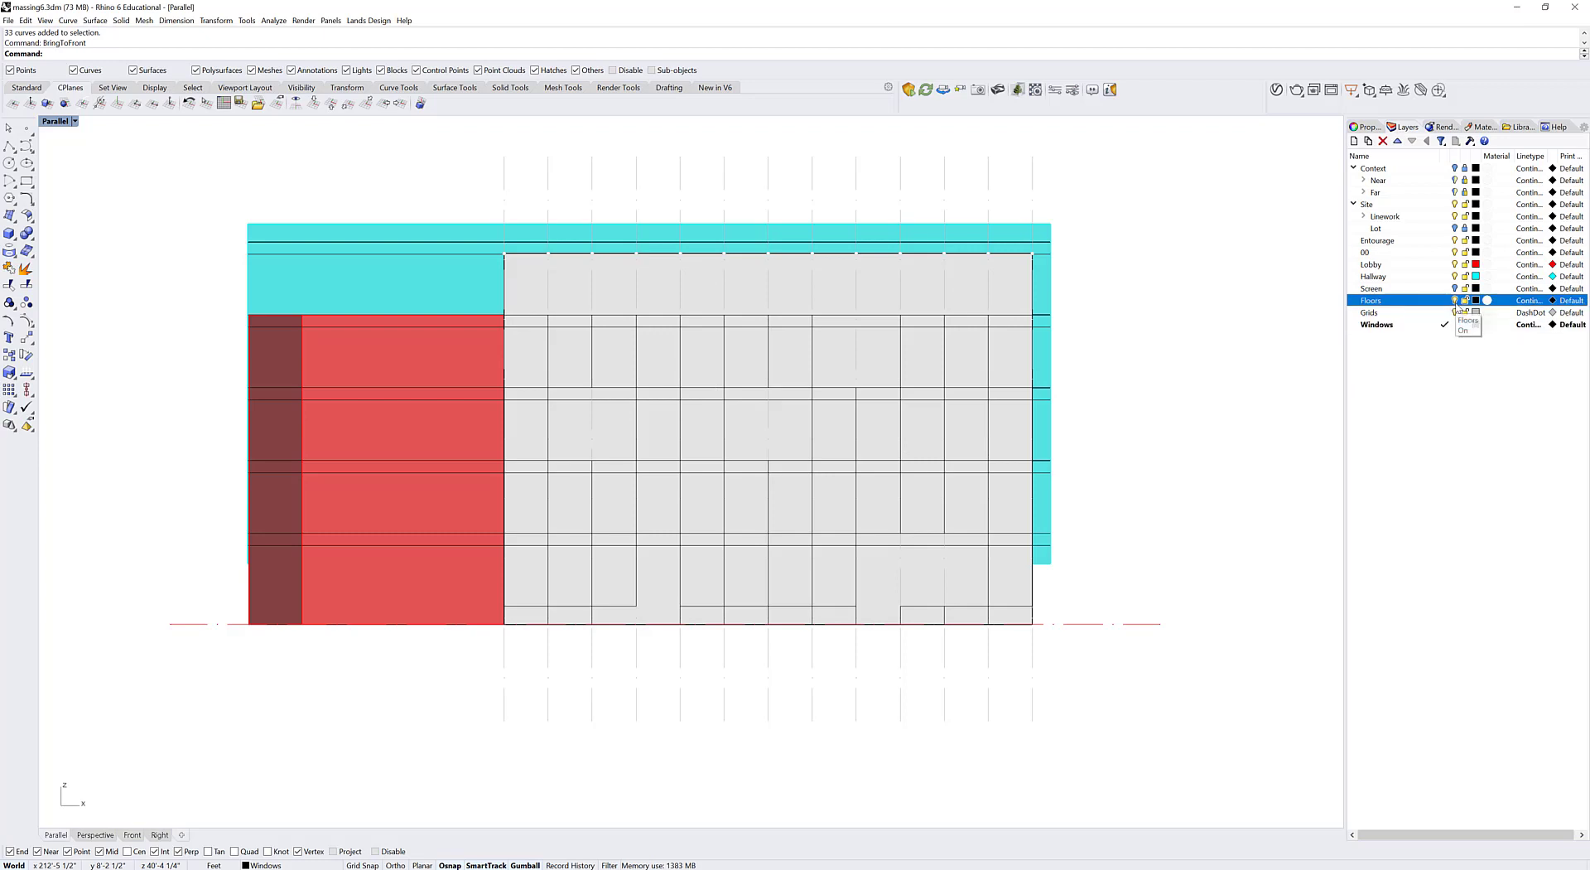
click(876, 335)
click(909, 359)
key(Delete)
click(879, 395)
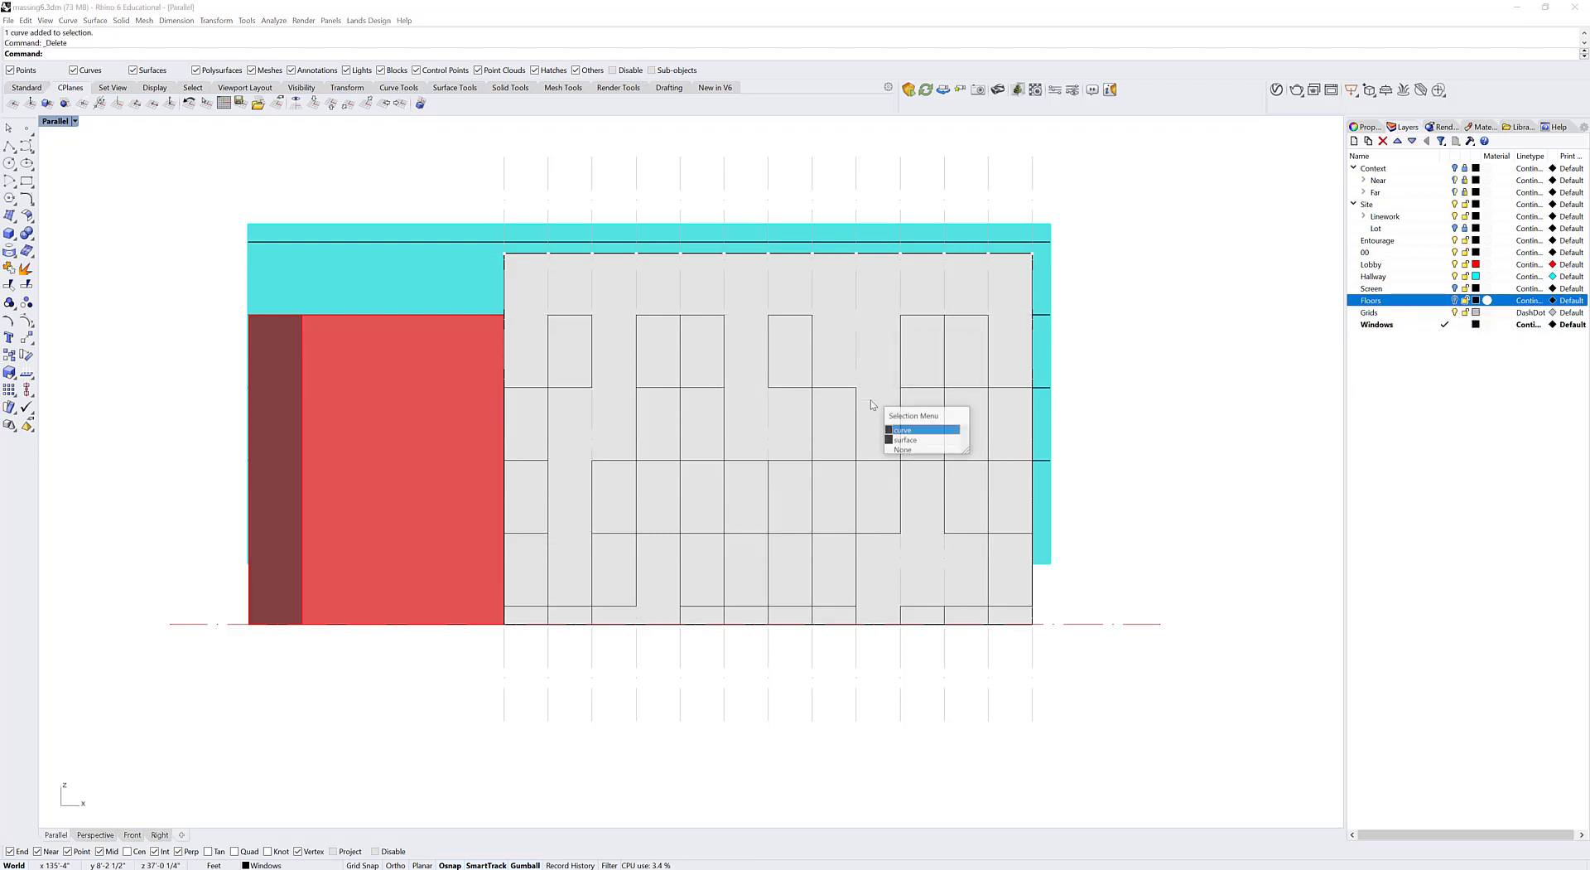
click(911, 424)
key(Delete)
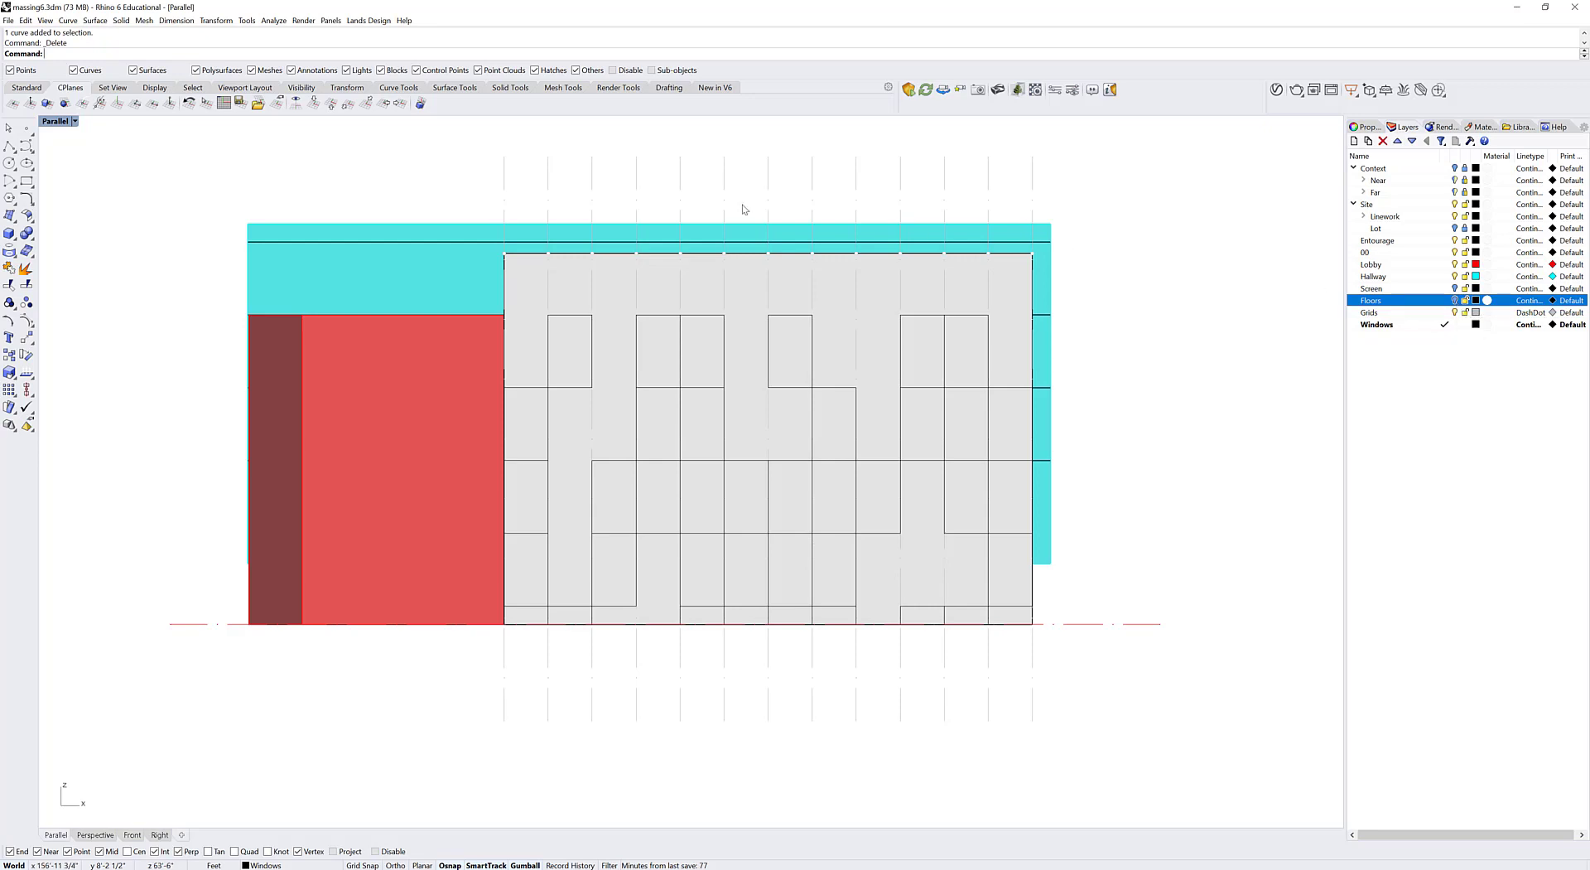
Step: Examine the window layout on the massing's facade in the perspective view
double_click(53, 121)
double_click(52, 123)
scroll(356, 380, down, 5)
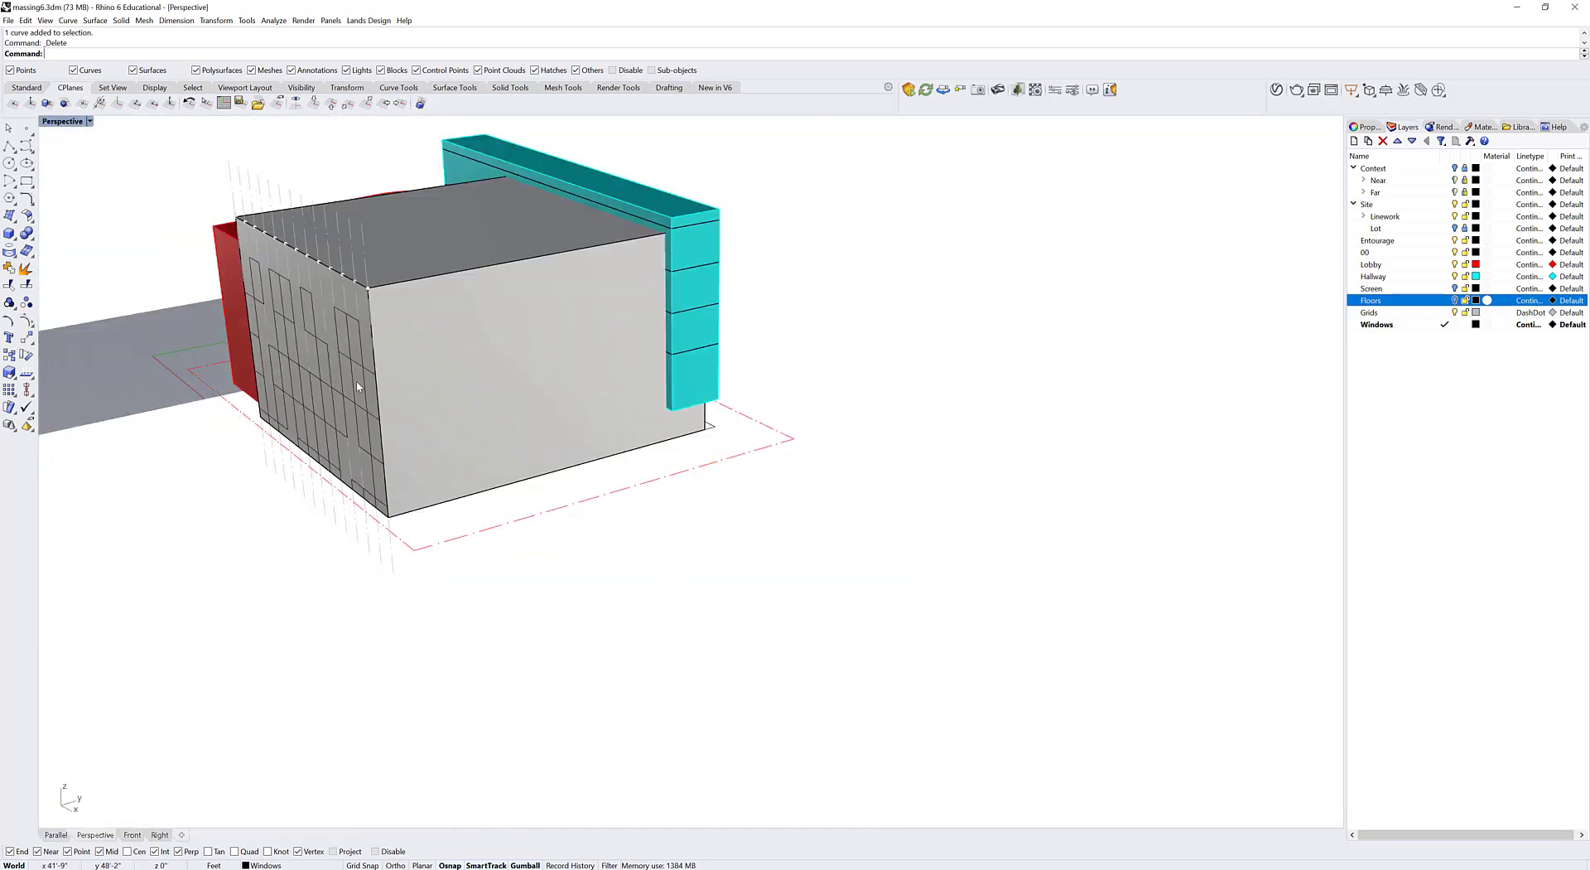
scroll(392, 382, up, 8)
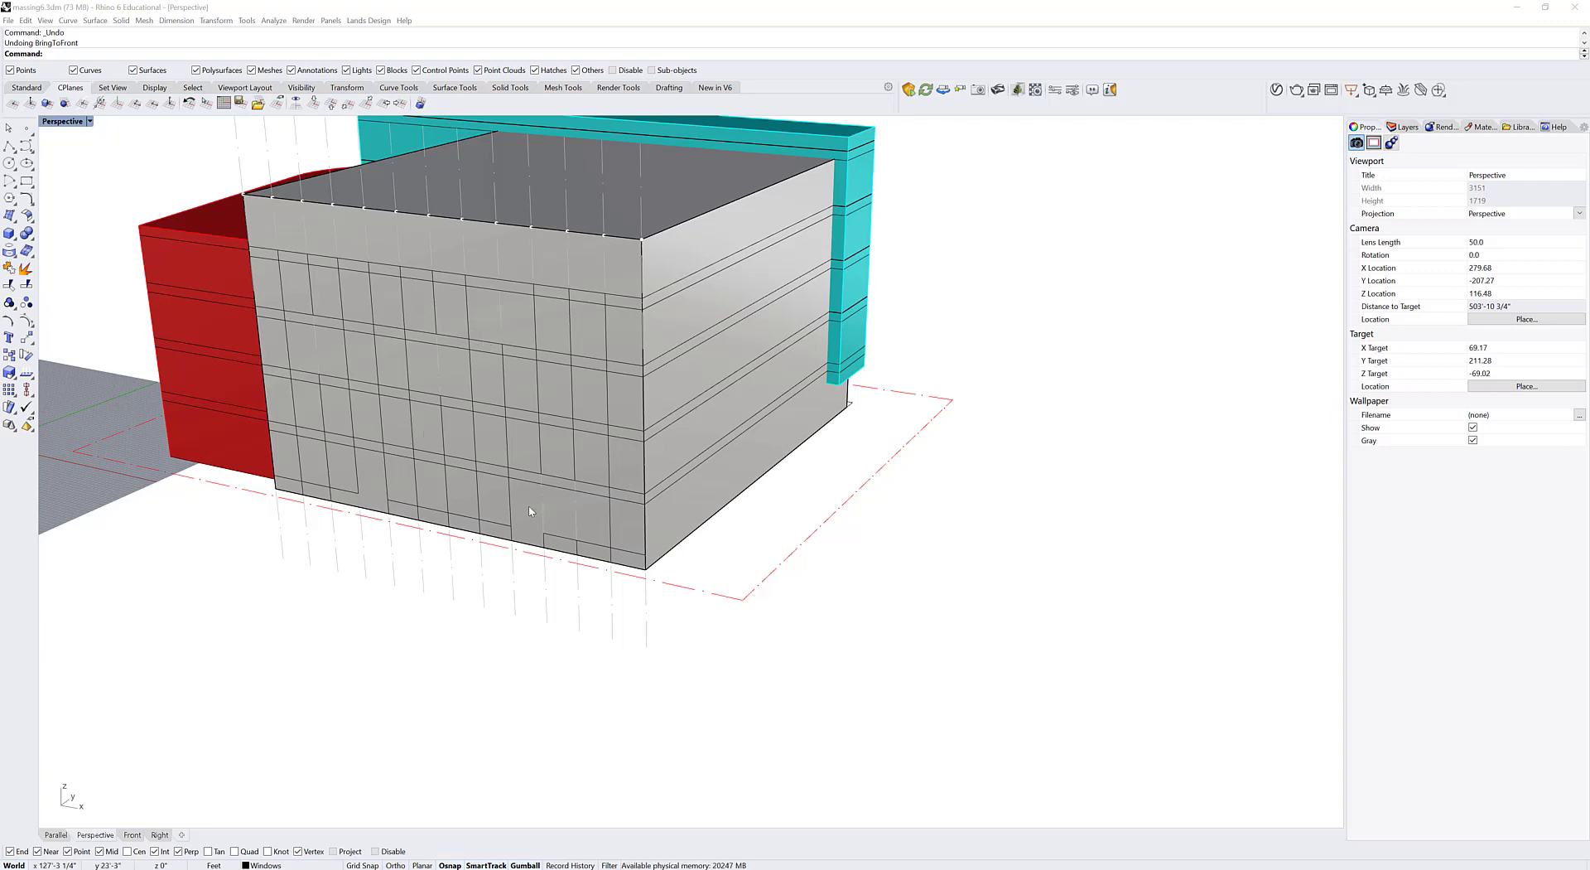
Step: Zoom to the red lobby volume and examine its curved corner and long side wall
right_drag(403, 508, 696, 419)
click(734, 300)
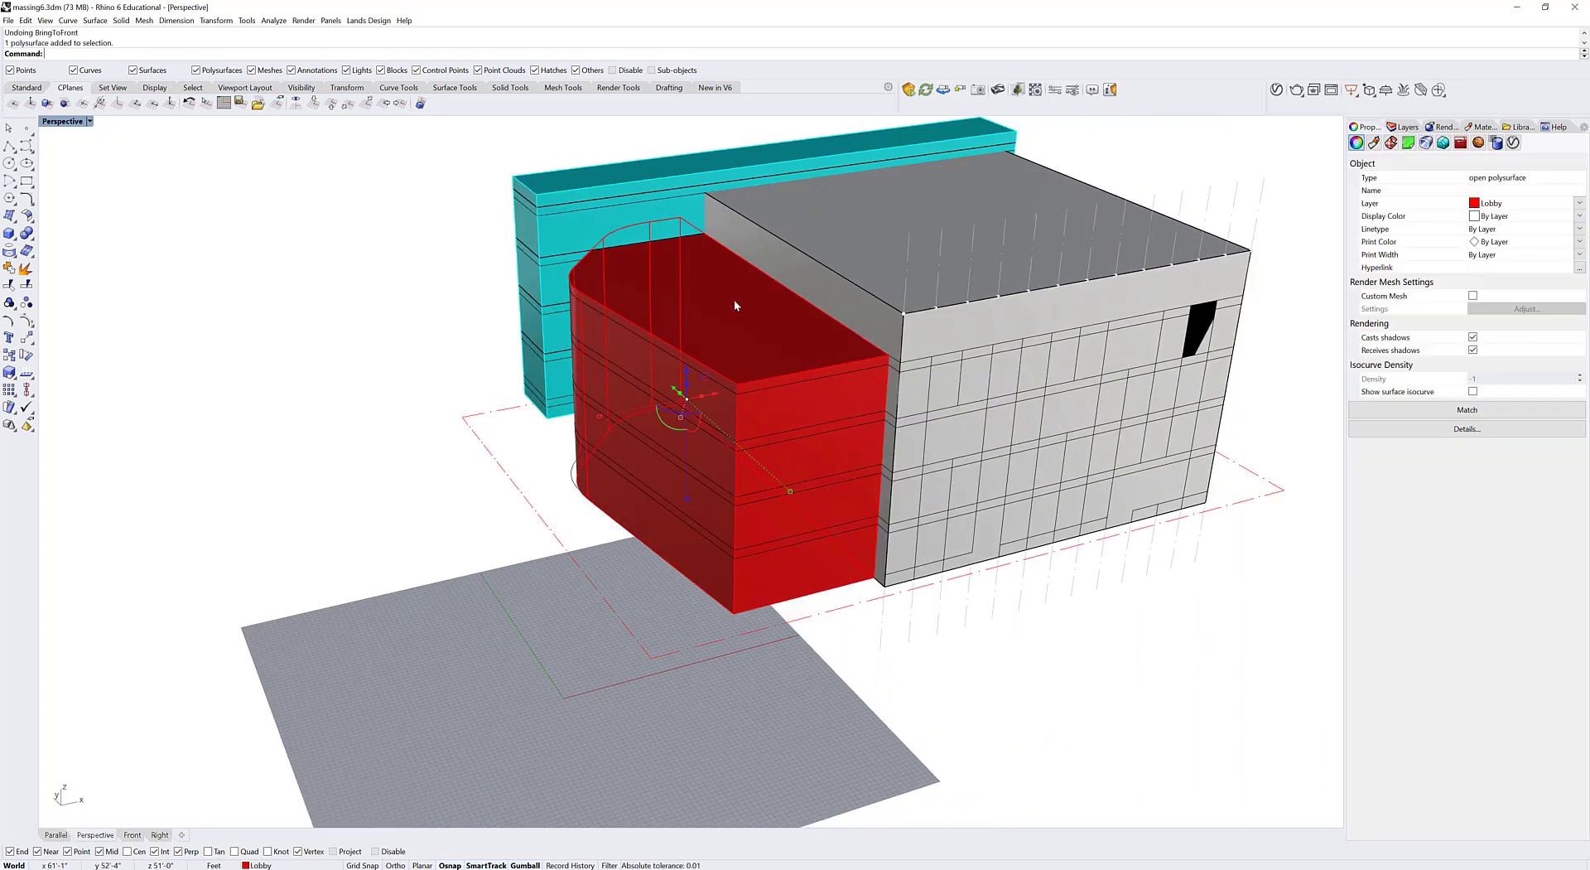
text(zs)
key(Return)
key(Escape)
scroll(573, 416, up, 3)
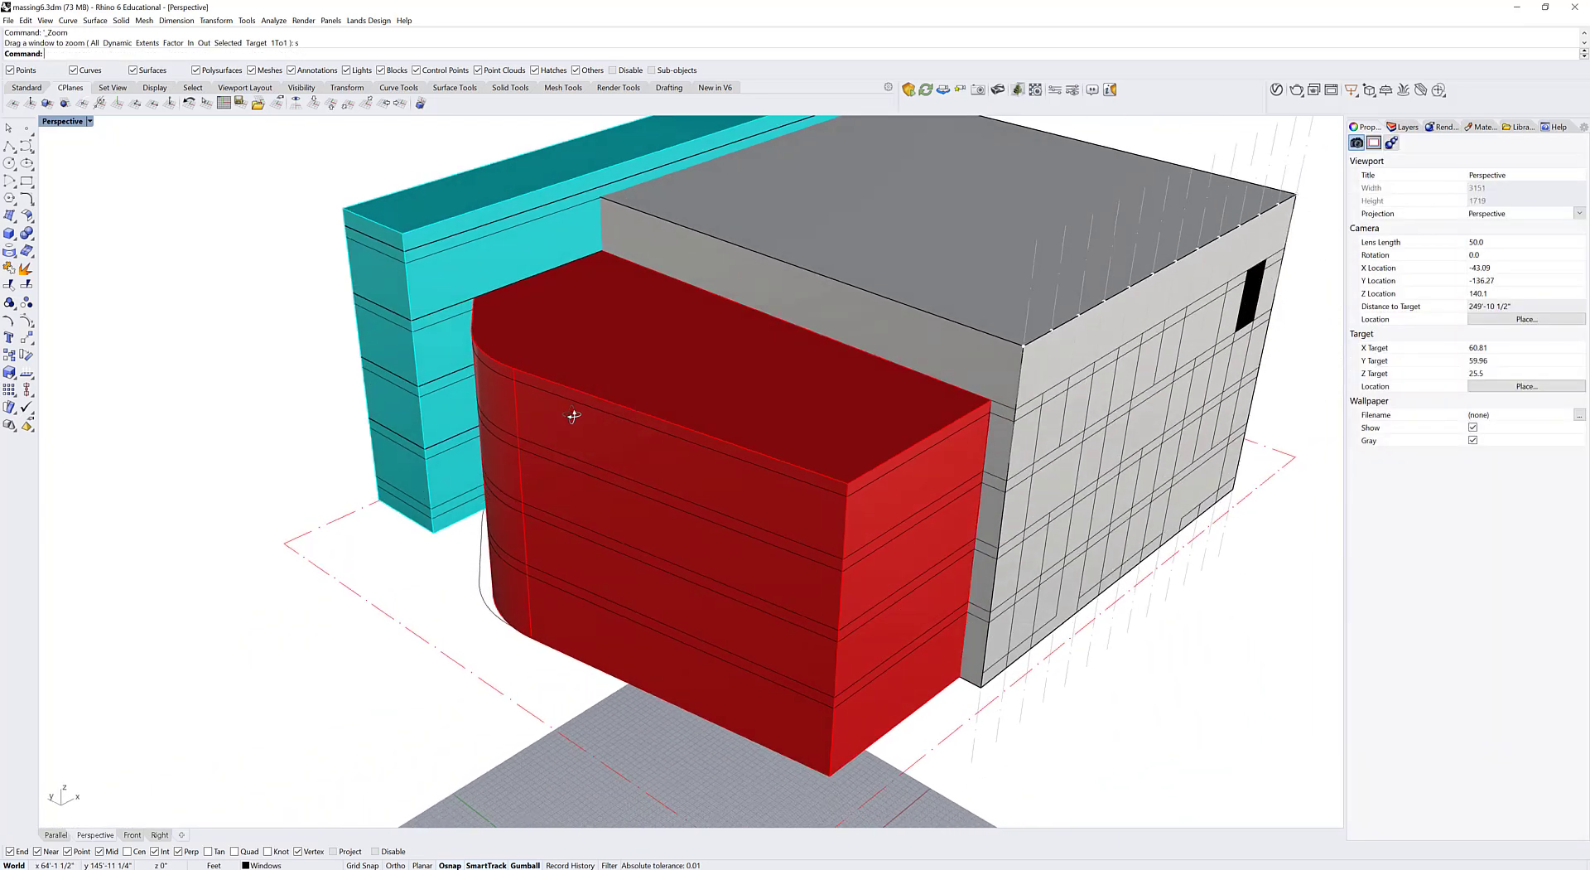
right_drag(574, 416, 613, 323)
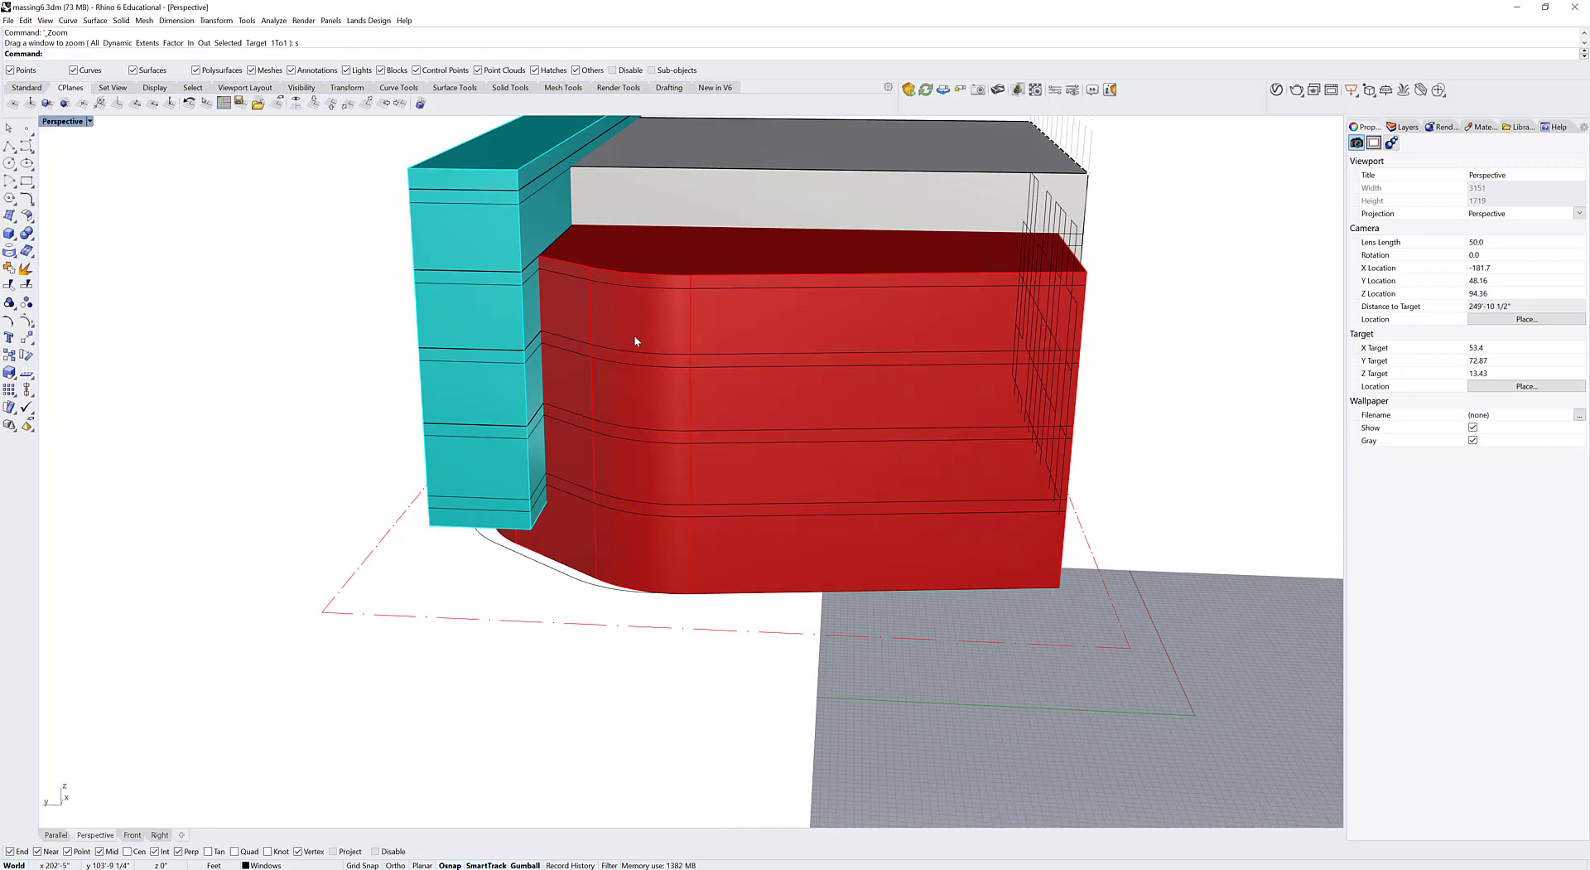
right_drag(632, 338, 586, 362)
scroll(587, 362, up, 4)
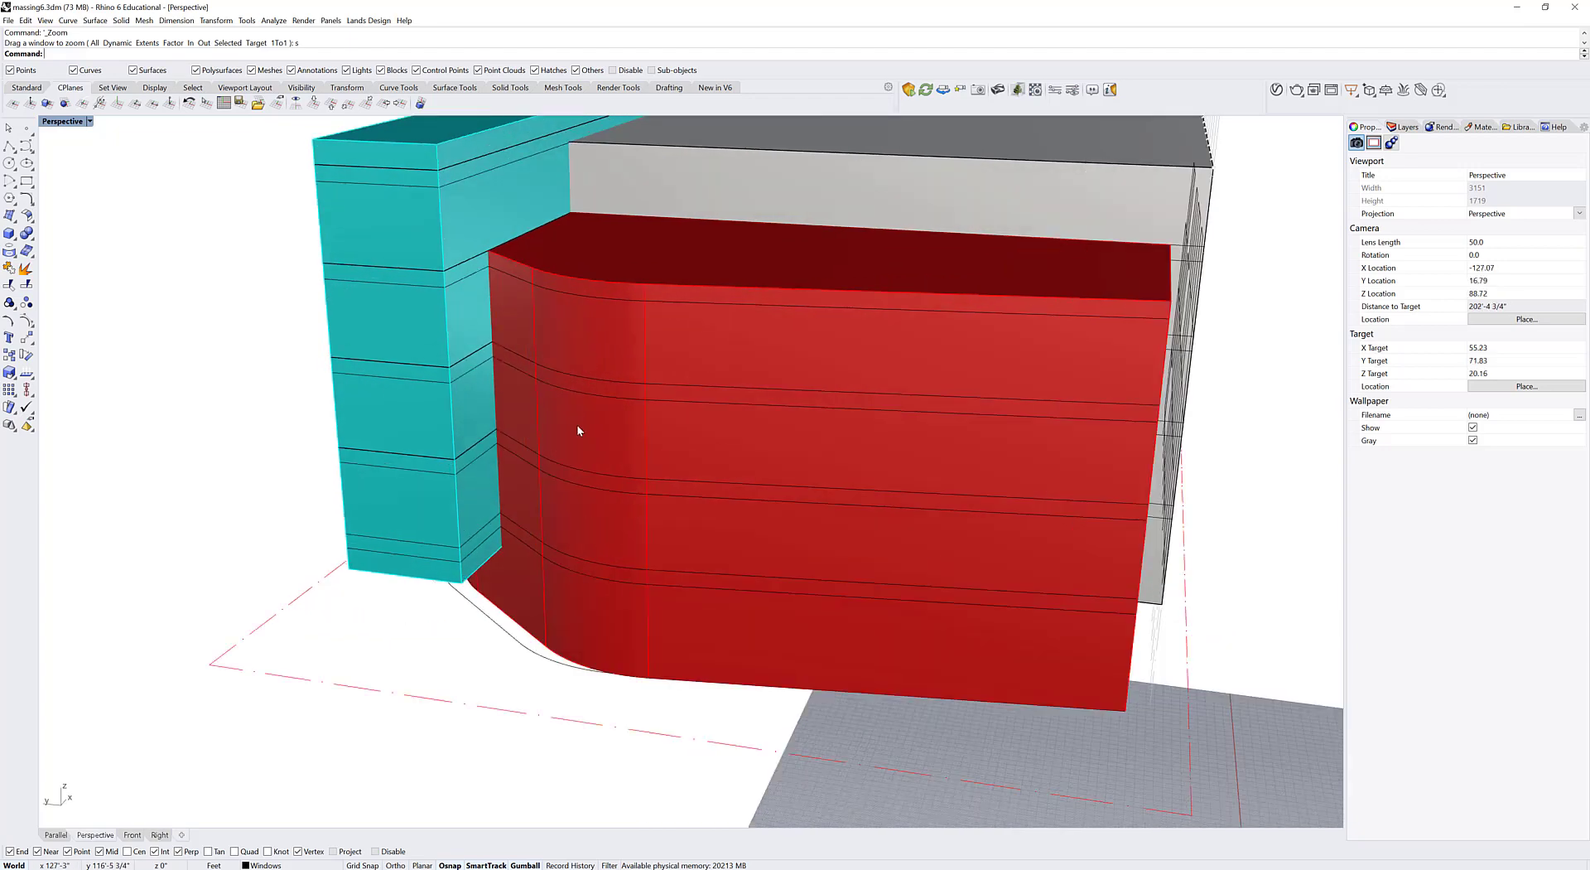
text(line)
key(Return)
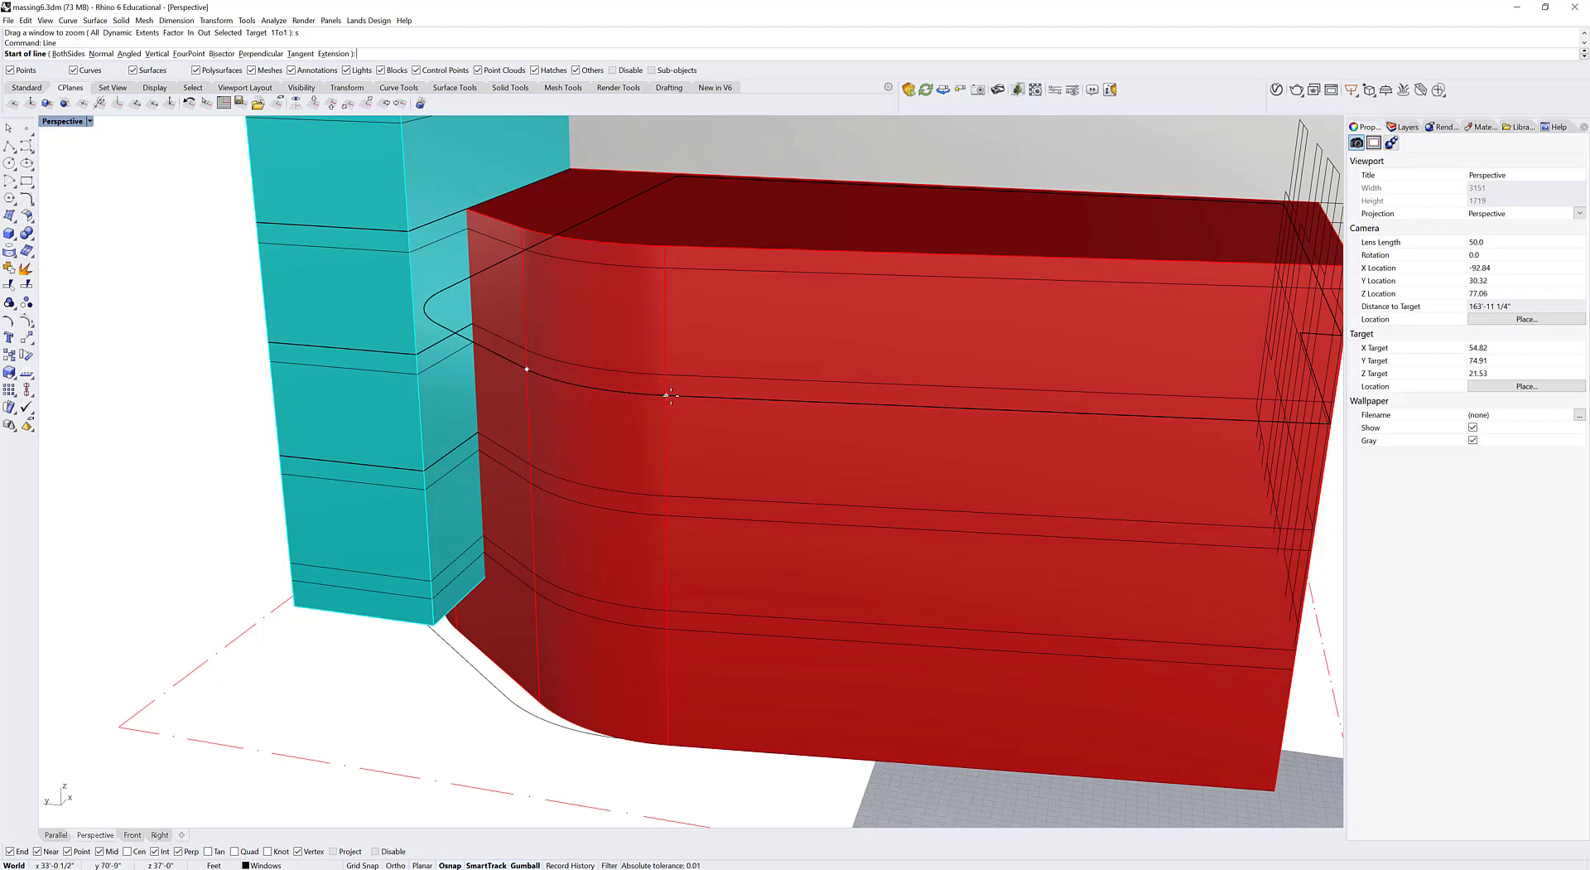
shift+right_drag(659, 391, 610, 366)
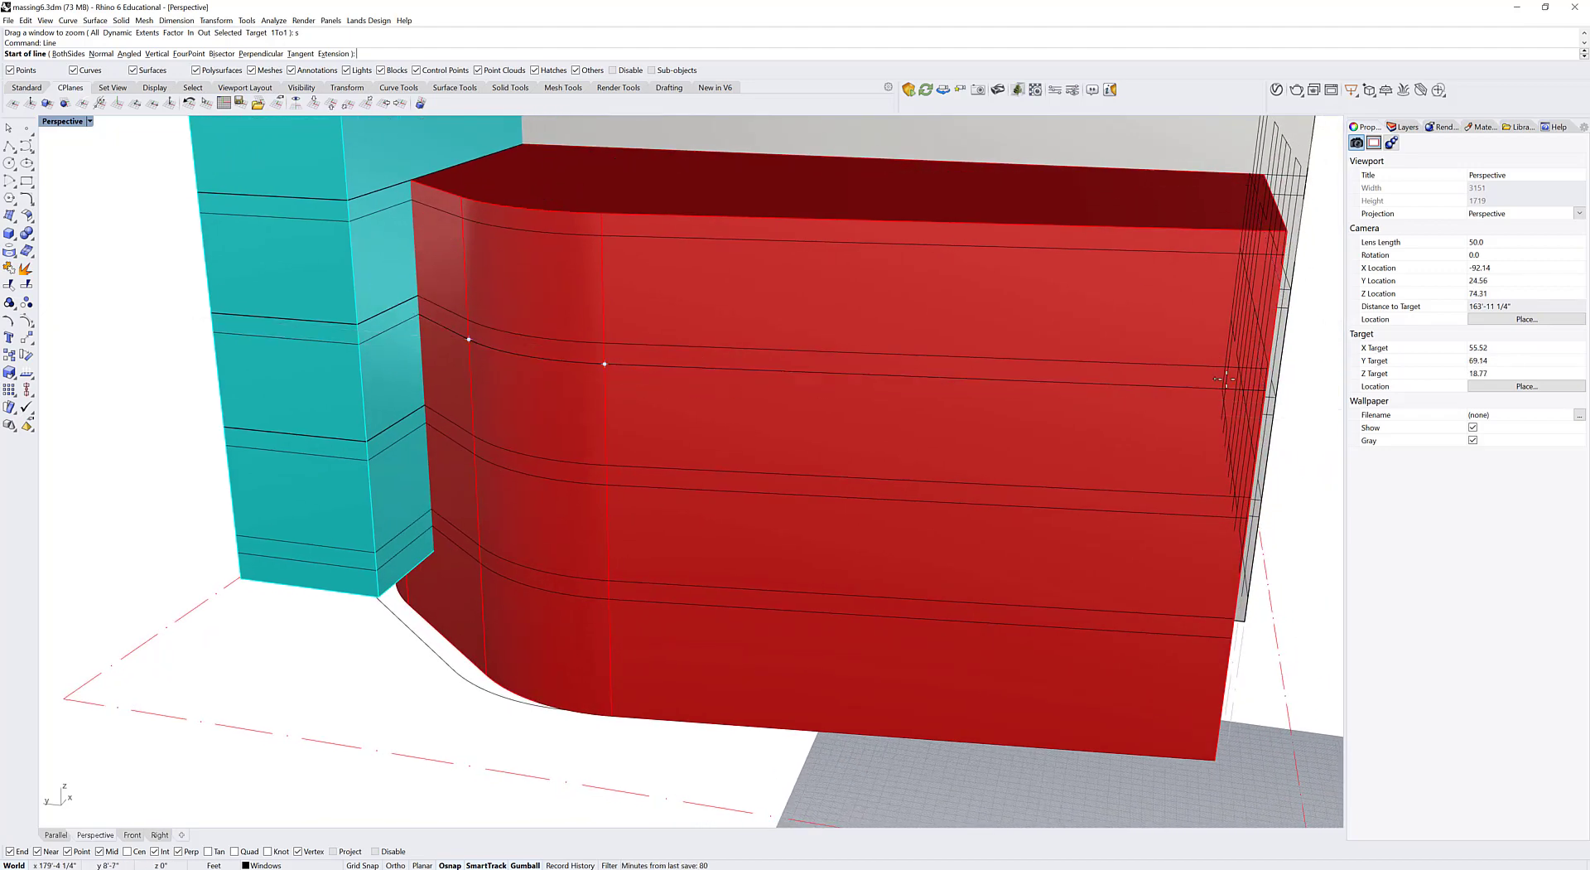
right_drag(728, 370, 607, 377)
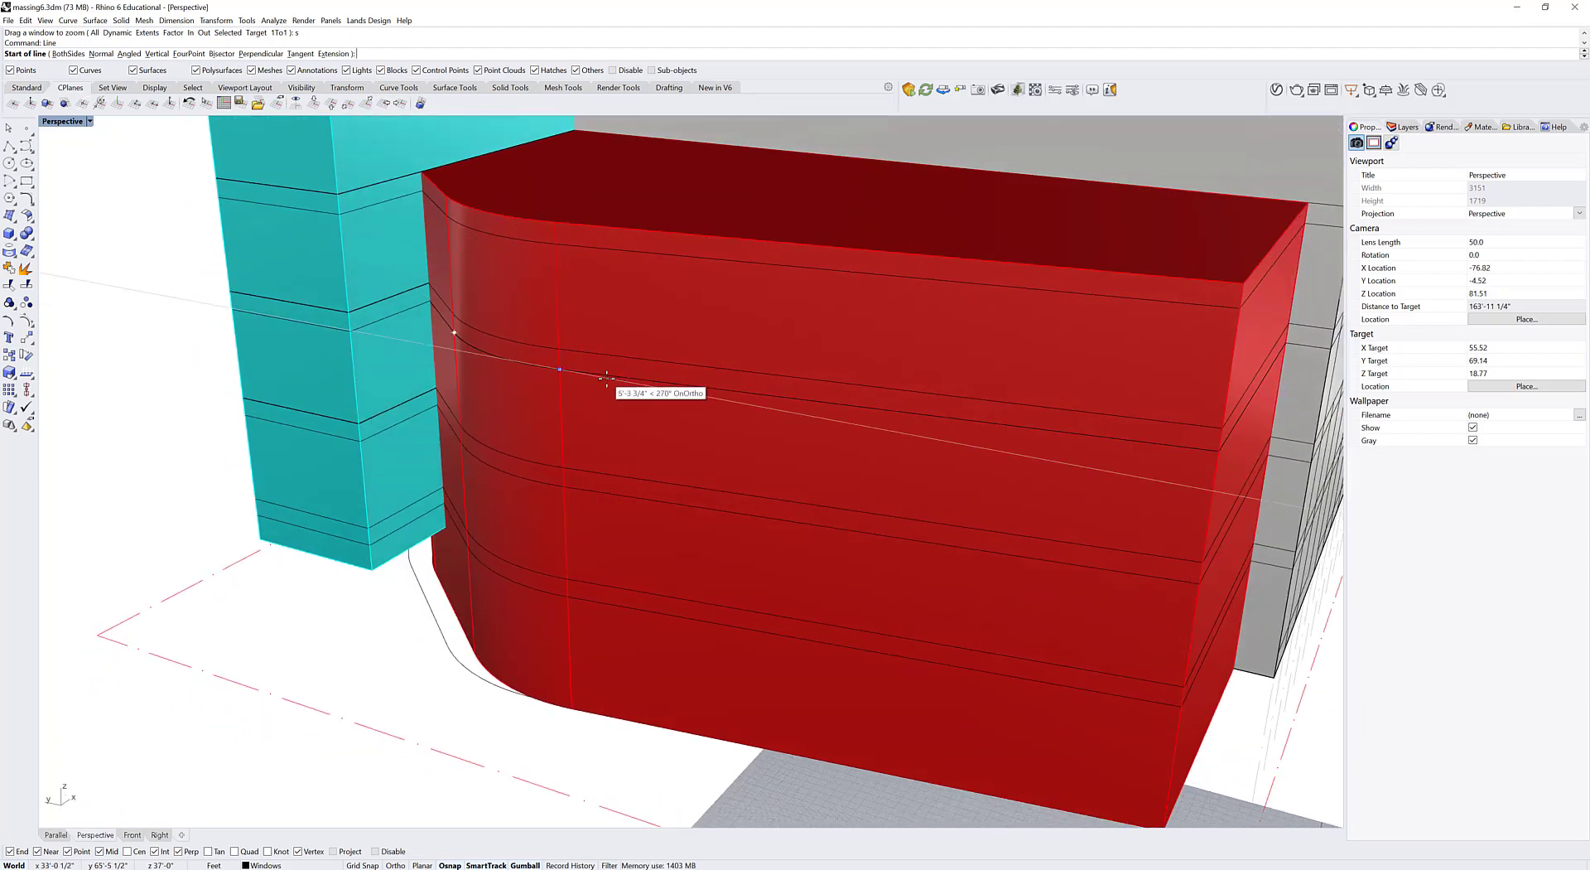
click(561, 362)
key(Escape)
Step: Draw two vertical lines on the lobby's long side wall, spanning between the floor lines of one storey
key(Return)
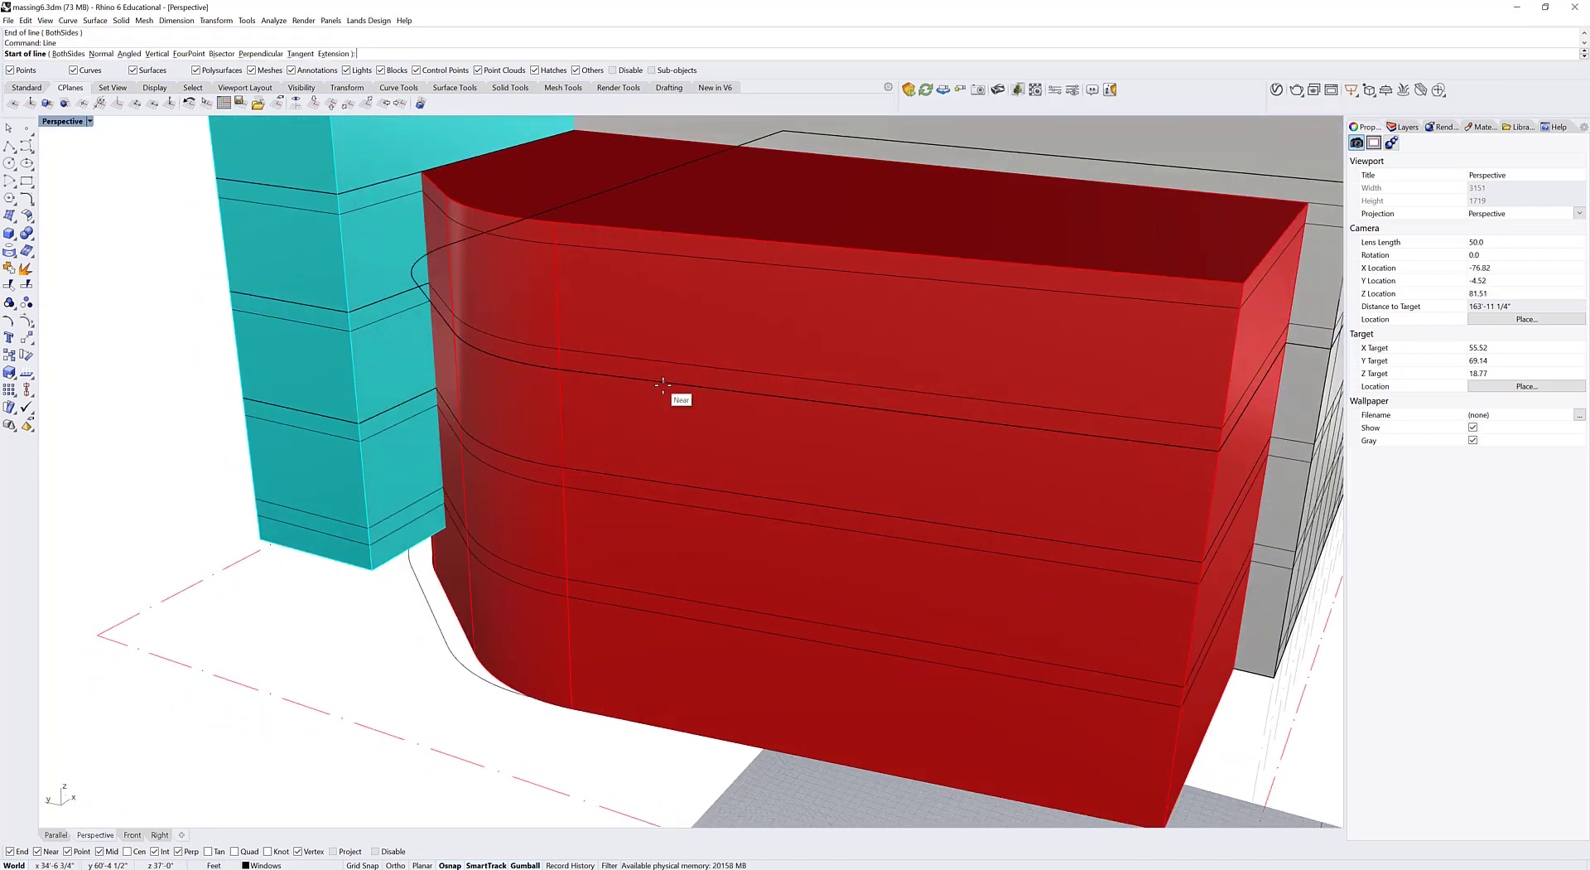
click(664, 381)
click(665, 484)
key(Return)
click(774, 395)
click(775, 491)
Step: Draw lines joining the top ends and the bottom ends of the two verticals to close the lobby window outline
right_drag(774, 492, 579, 358)
scroll(568, 338, up, 3)
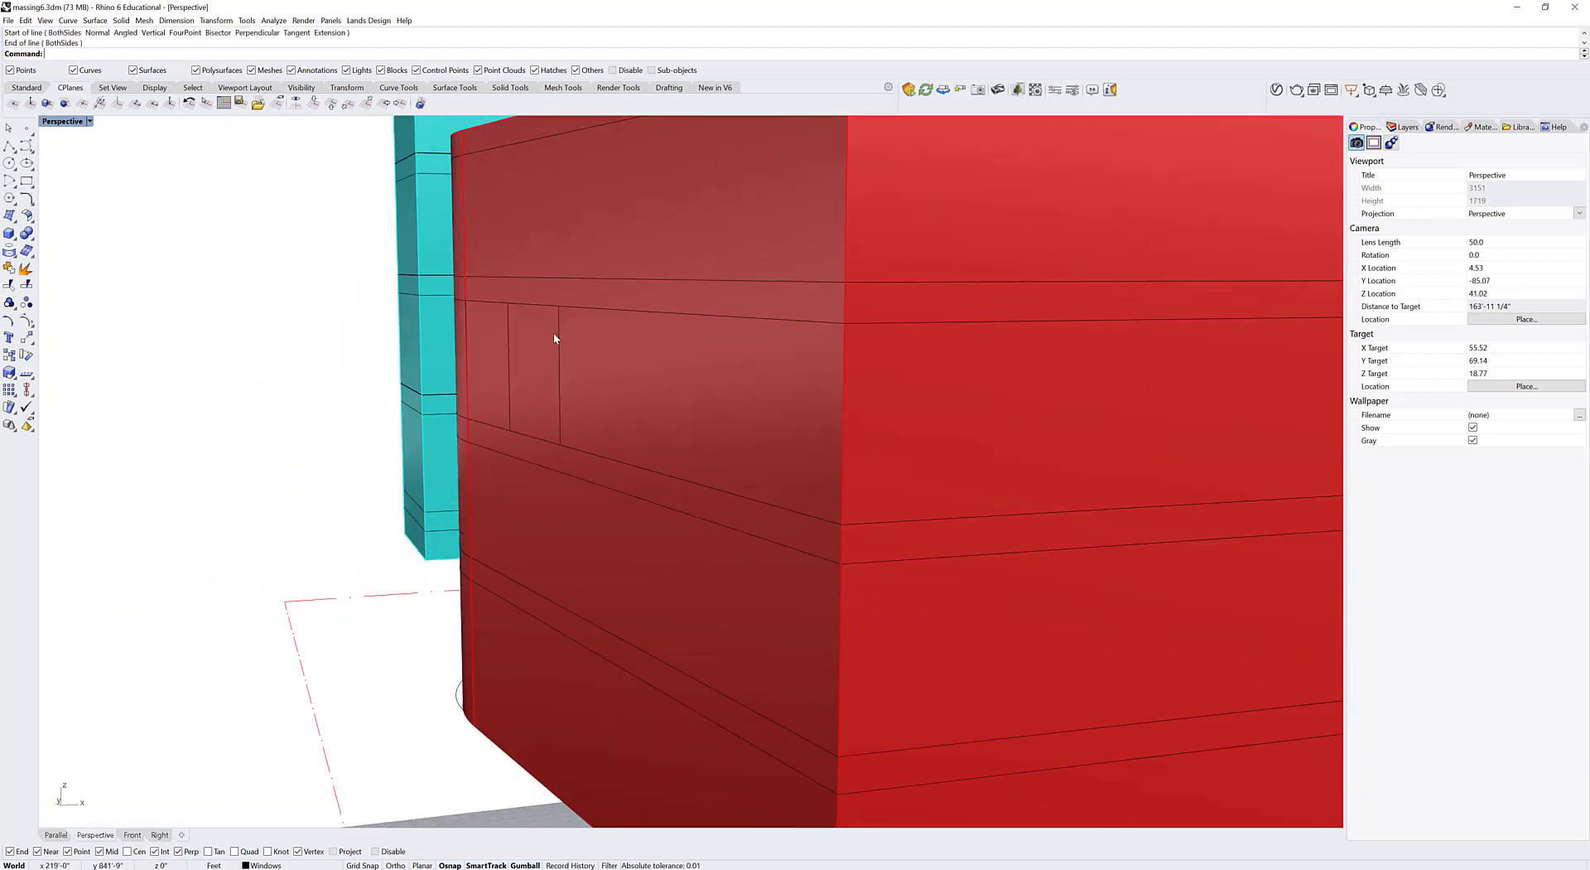
key(Return)
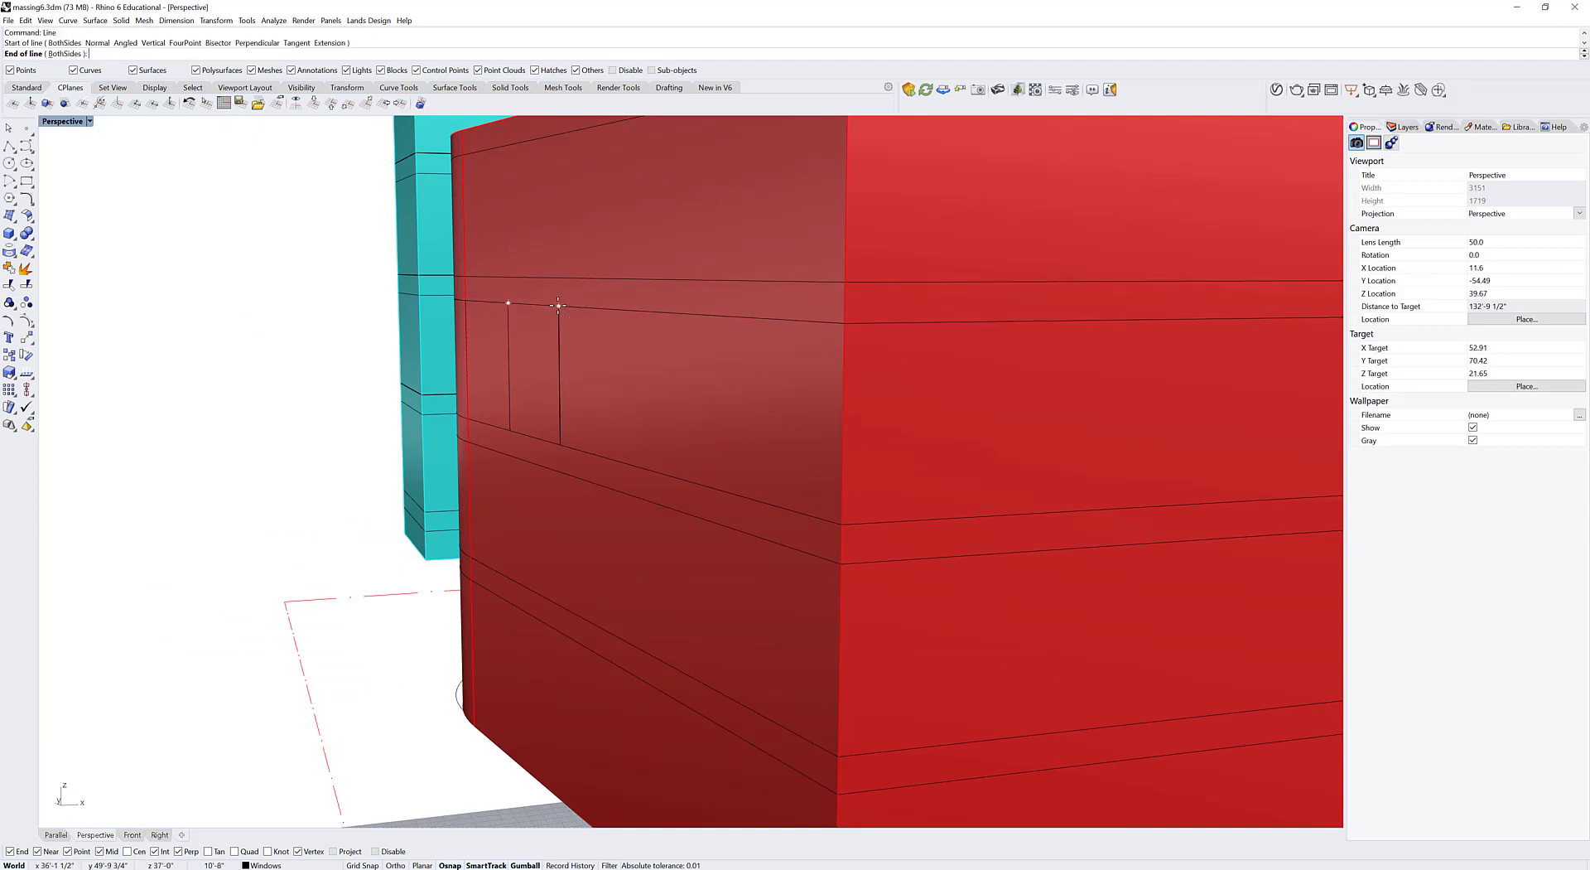
click(519, 432)
click(547, 438)
right_drag(546, 439, 692, 349)
Step: Hide the Floors layer to isolate the window outline on the lobby's side wall
click(693, 349)
click(767, 368)
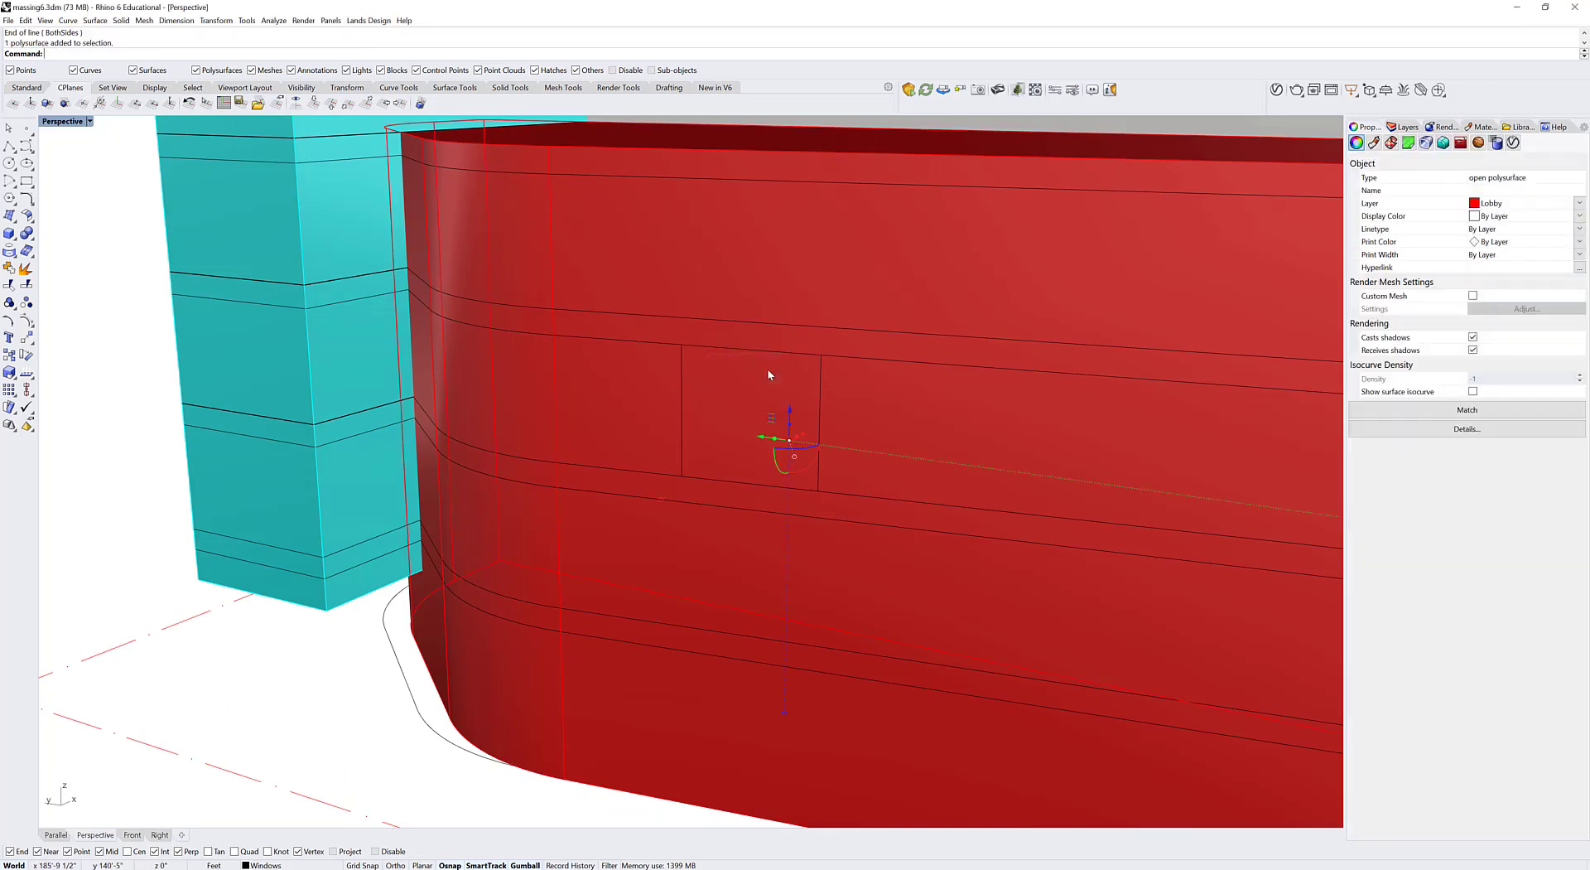
click(746, 348)
click(779, 379)
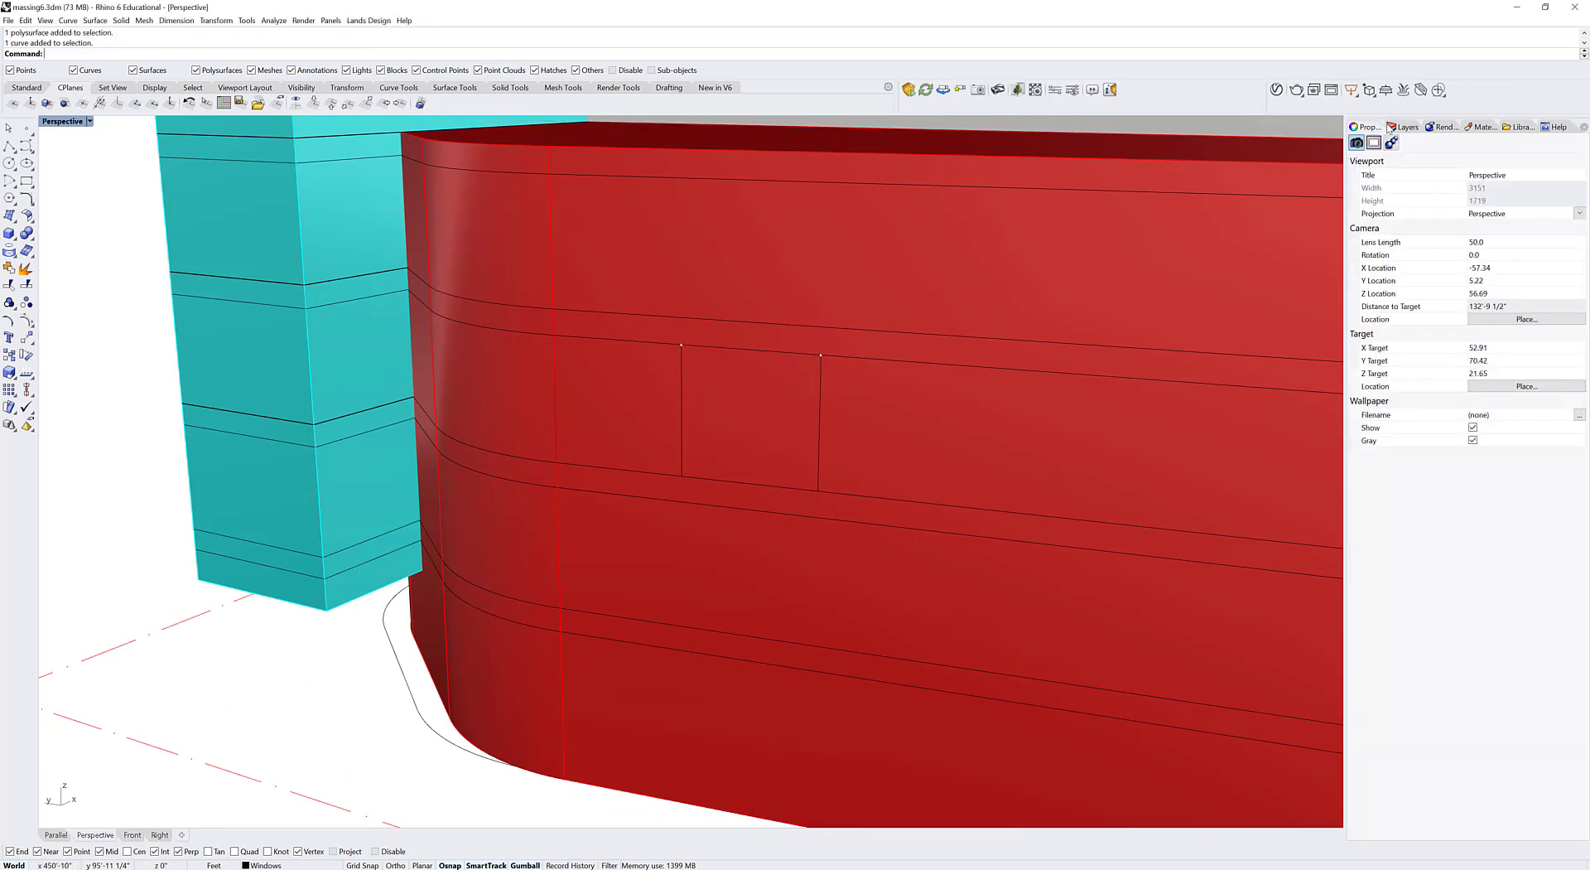
click(1404, 126)
click(1455, 300)
right_drag(843, 320, 877, 326)
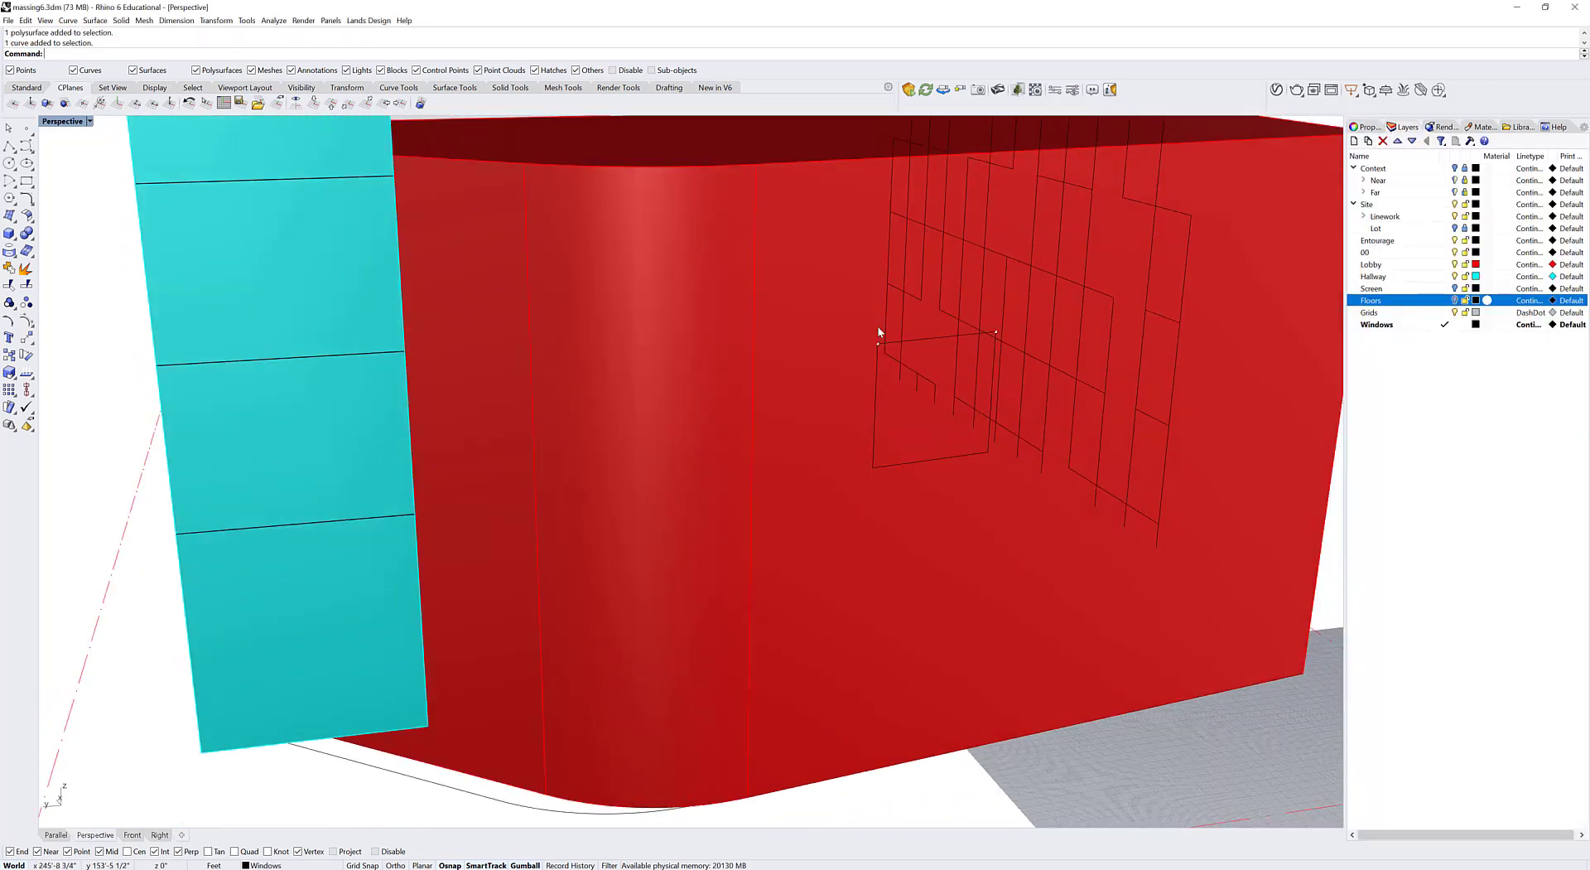
Step: Clear the draw order of the window curves on the Windows layer so they stop showing through the lobby volume
scroll(925, 340, up, 3)
scroll(925, 339, down, 3)
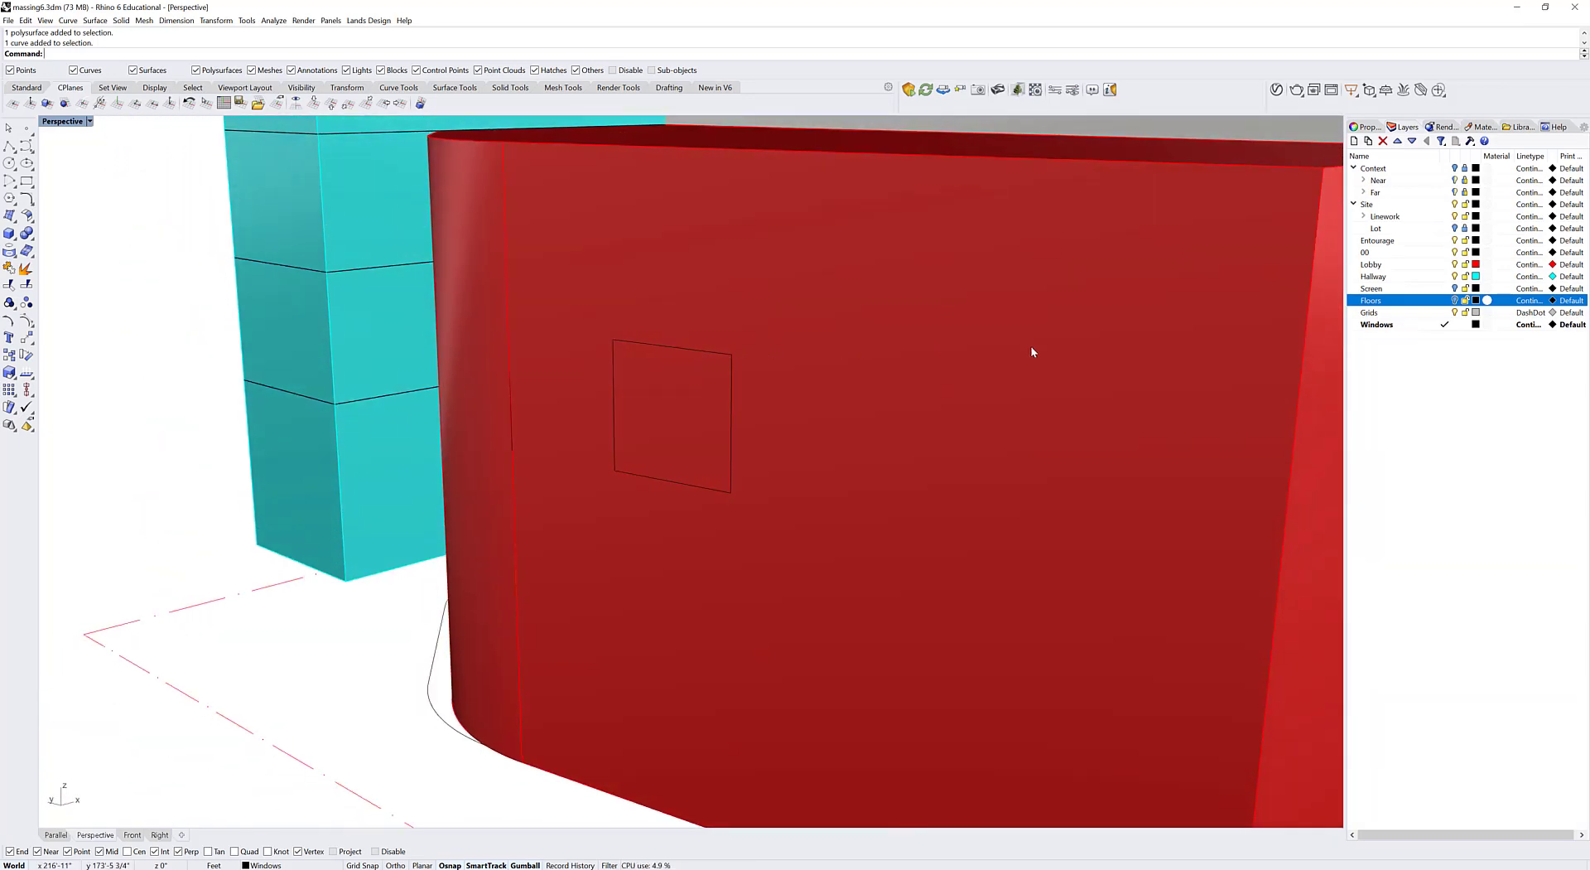
right_drag(1033, 348, 669, 356)
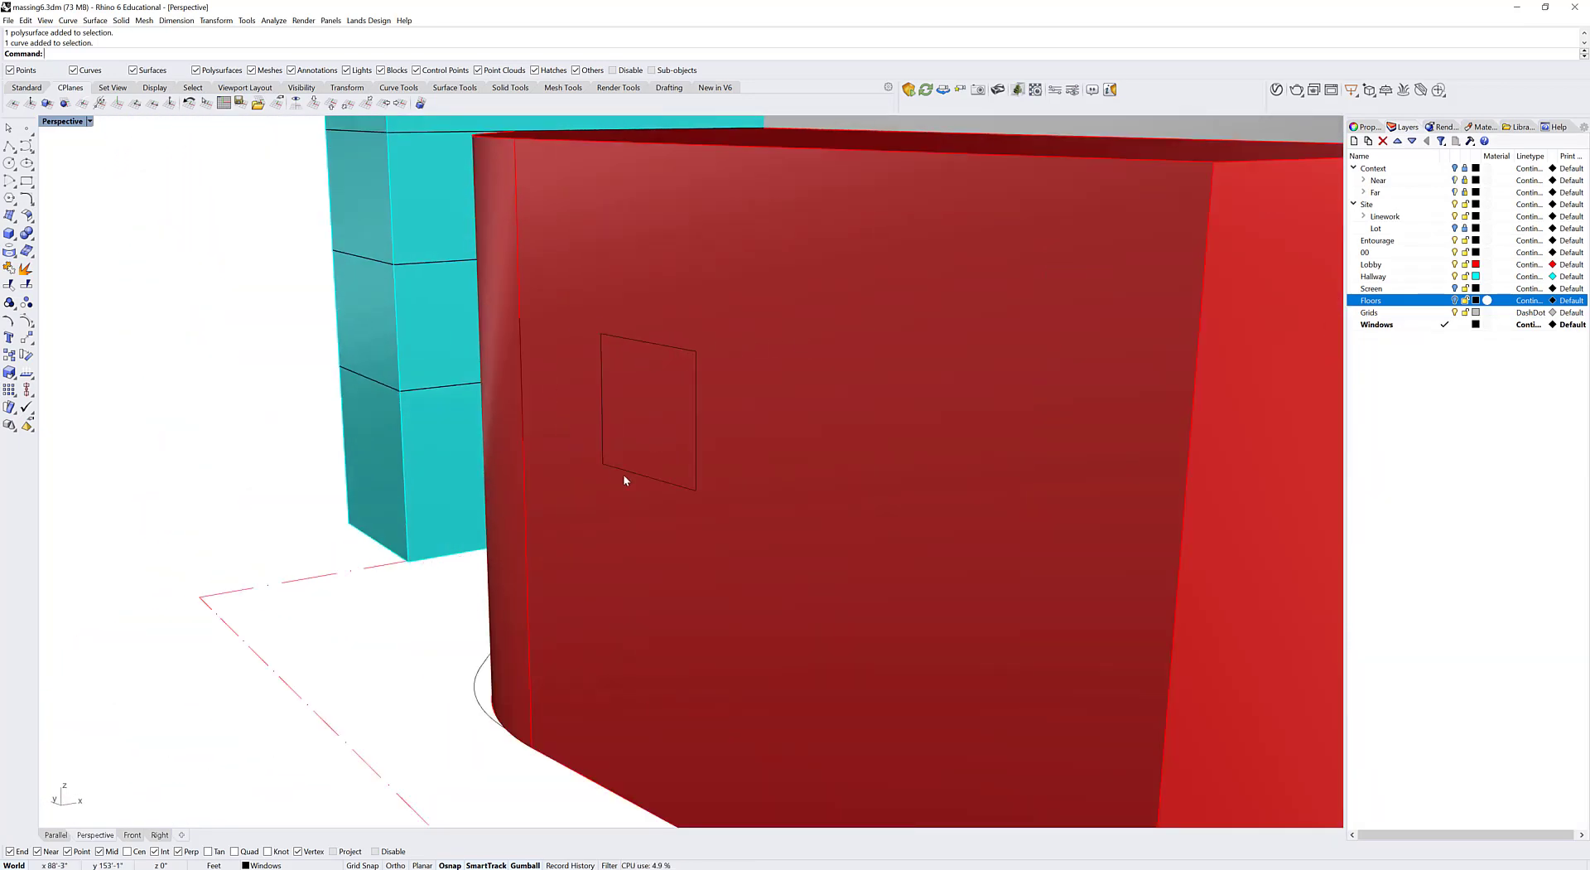
right_drag(652, 425, 1415, 319)
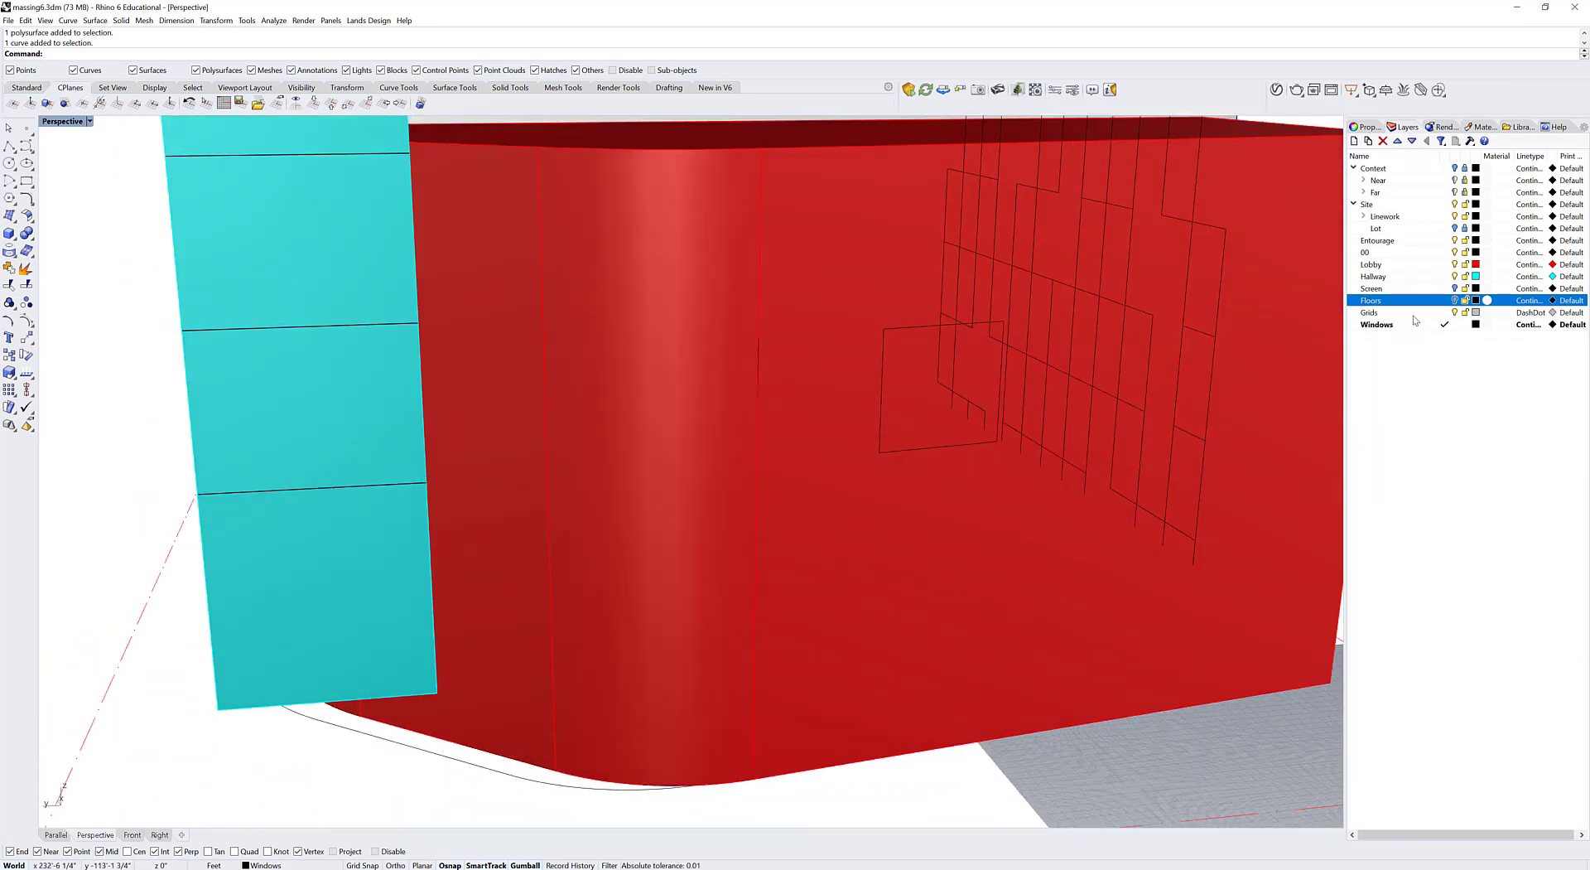
click(999, 408)
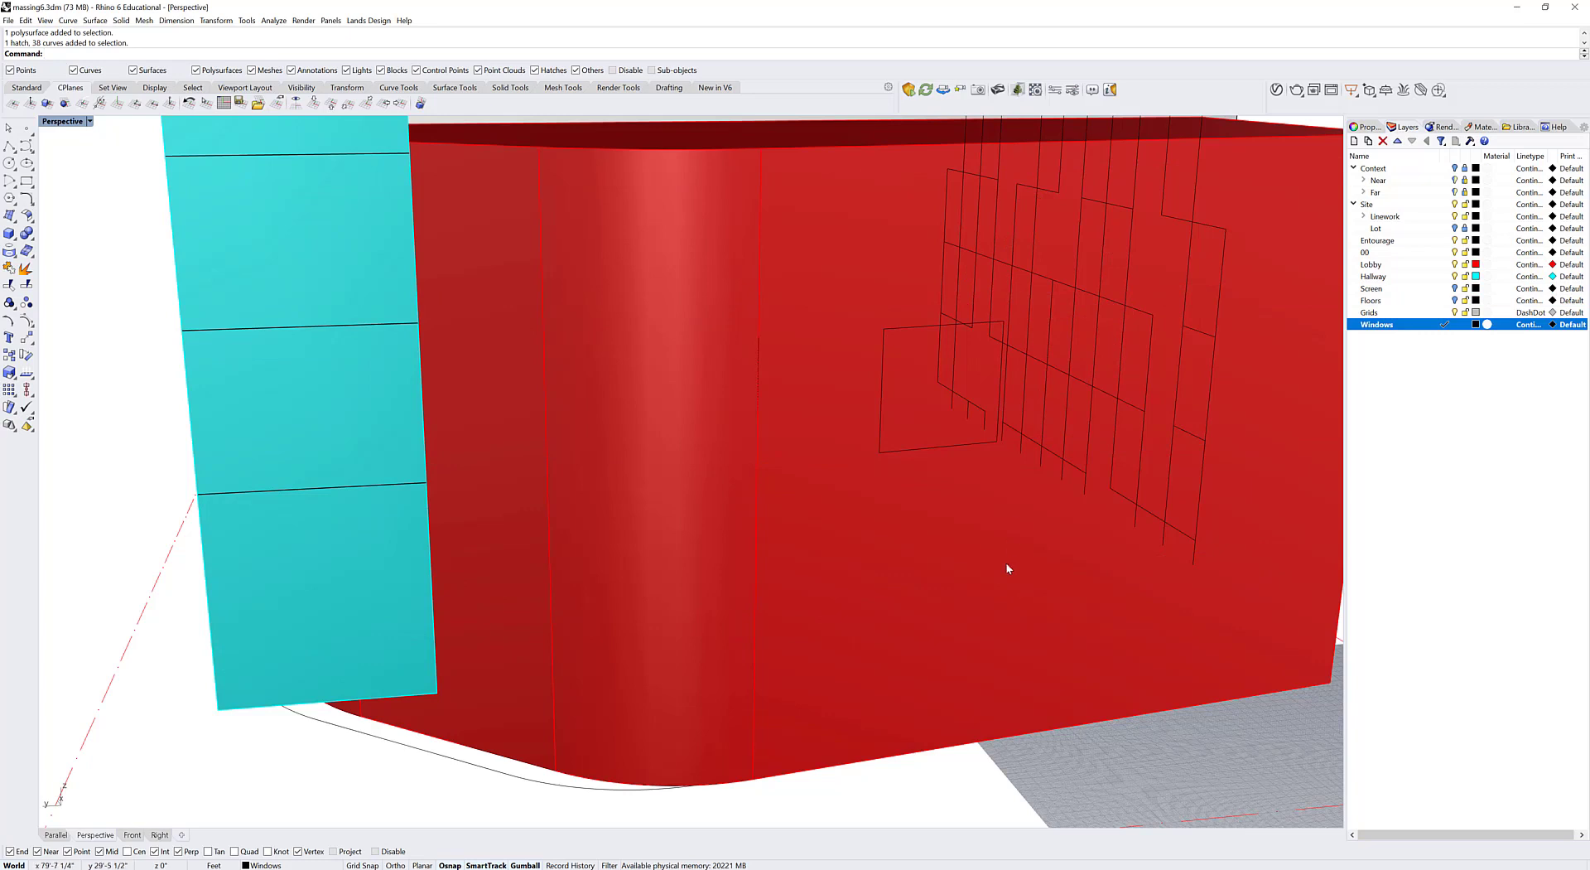
text(Cl)
text(earDrawOrder)
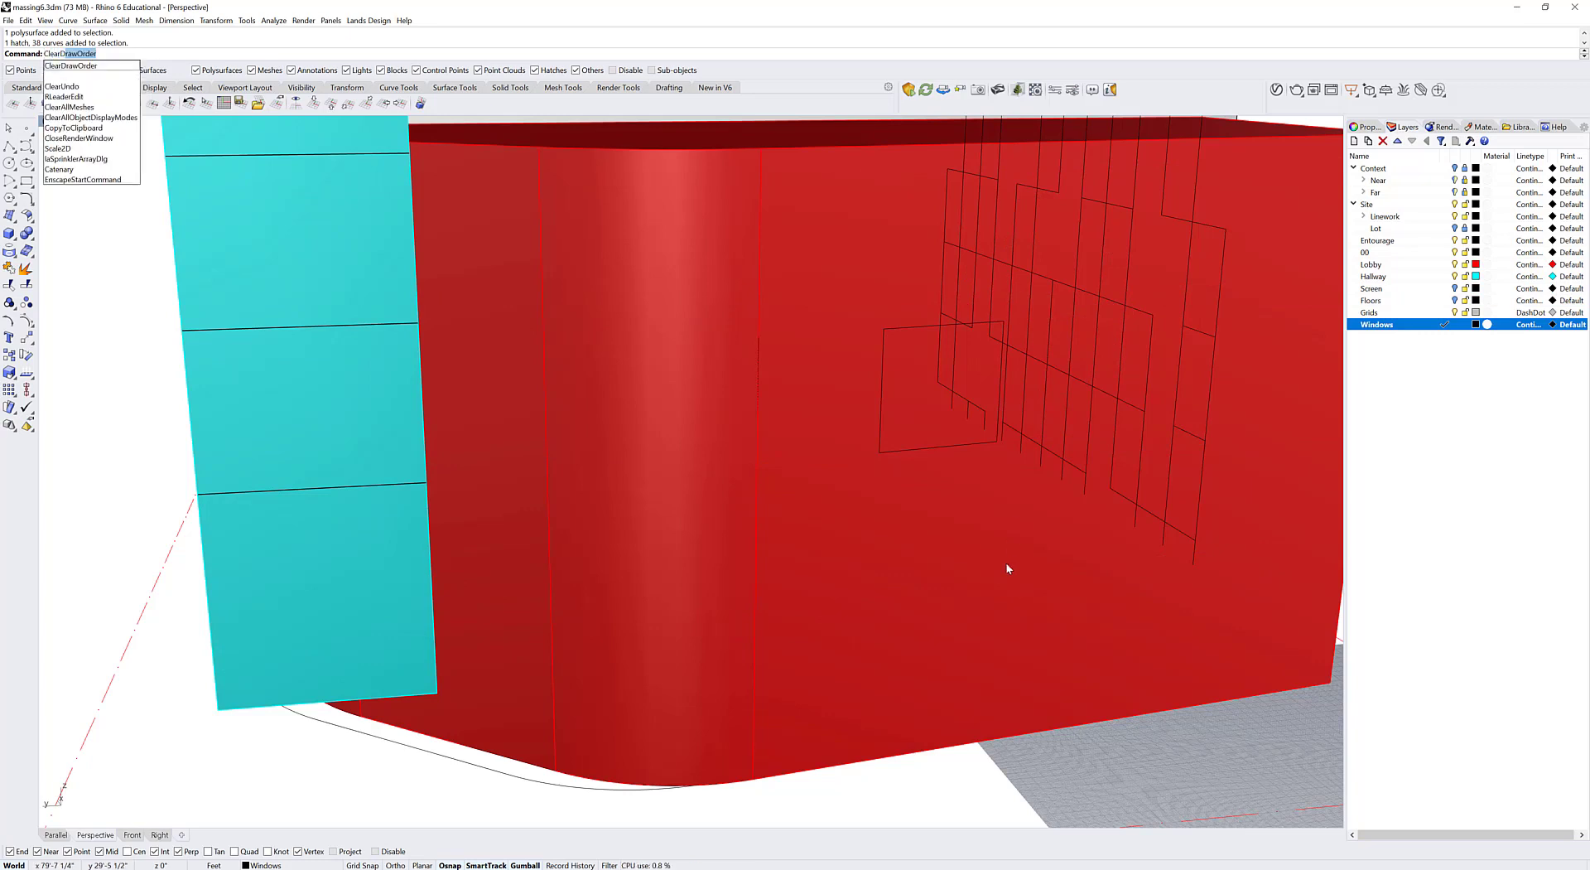
key(Return)
scroll(1006, 561, down, 10)
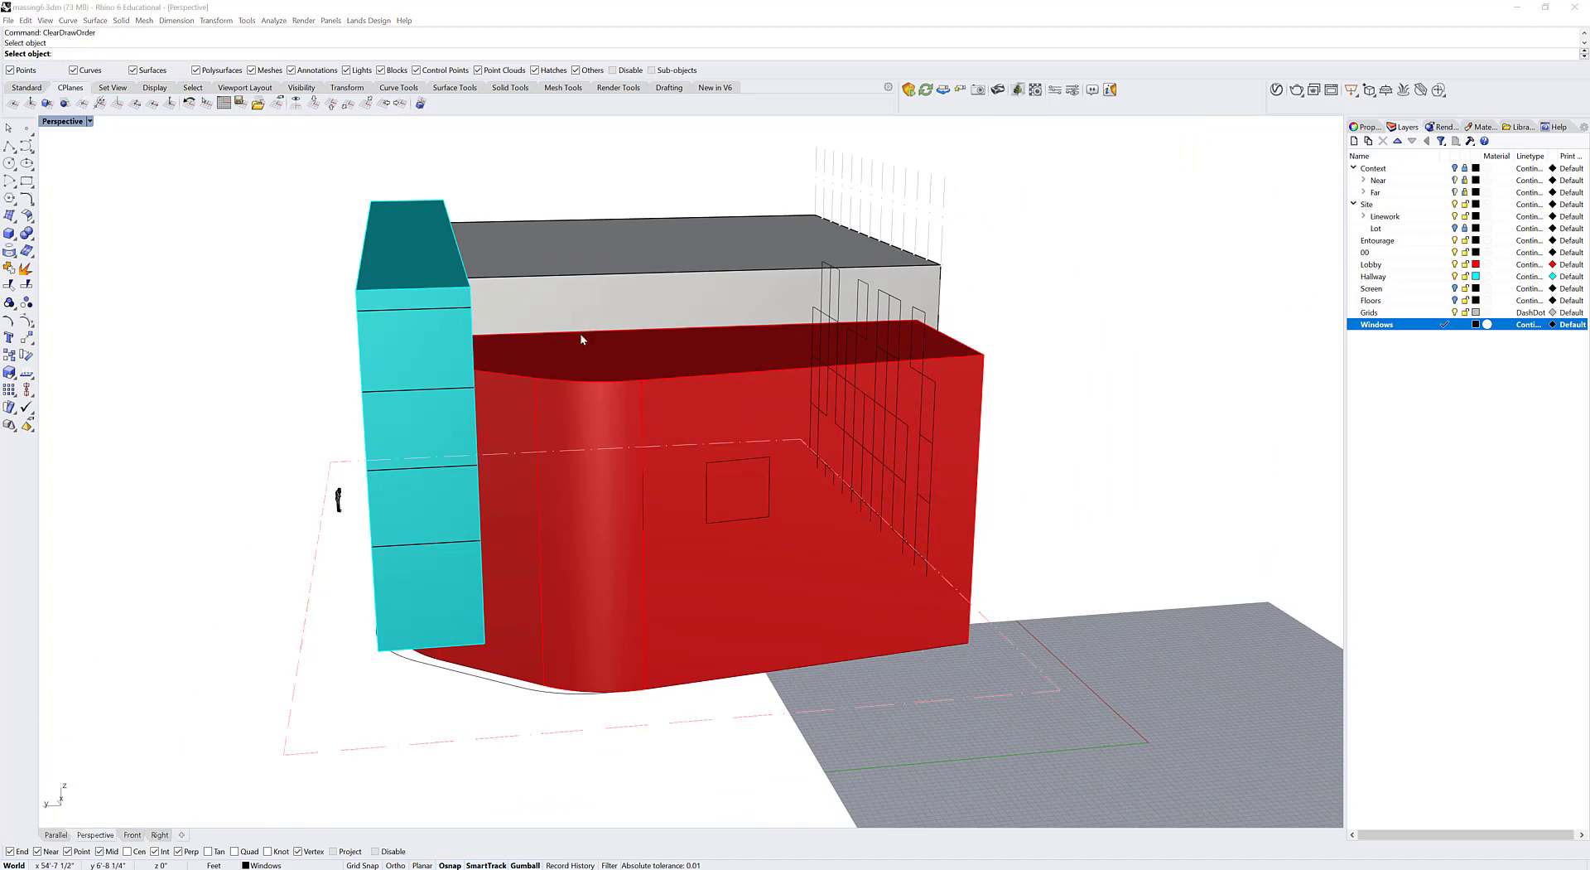
click(887, 389)
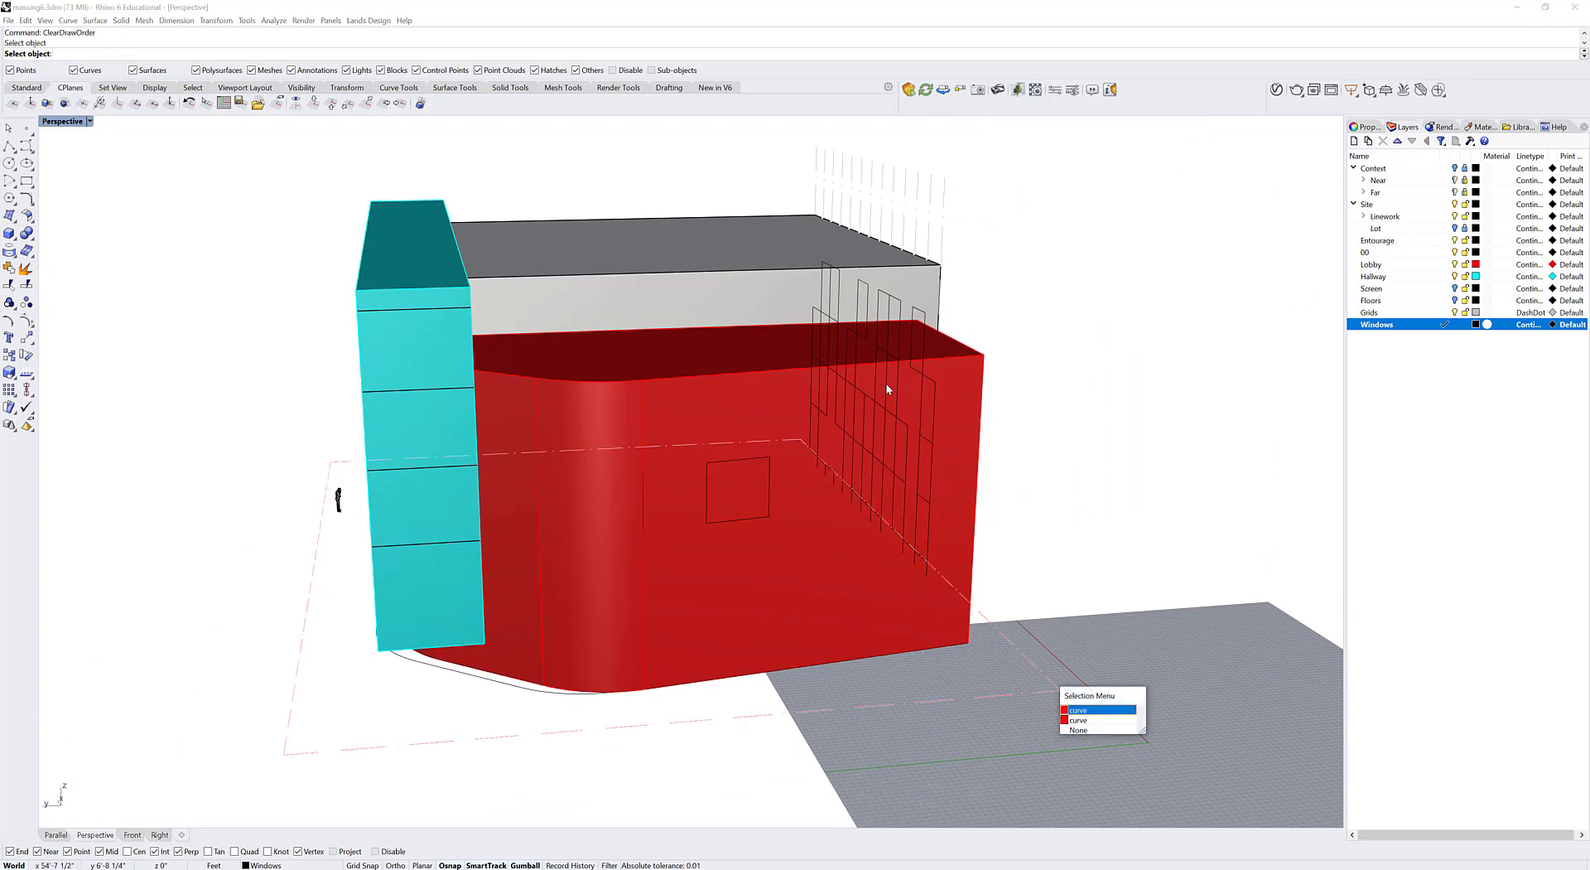
click(1097, 710)
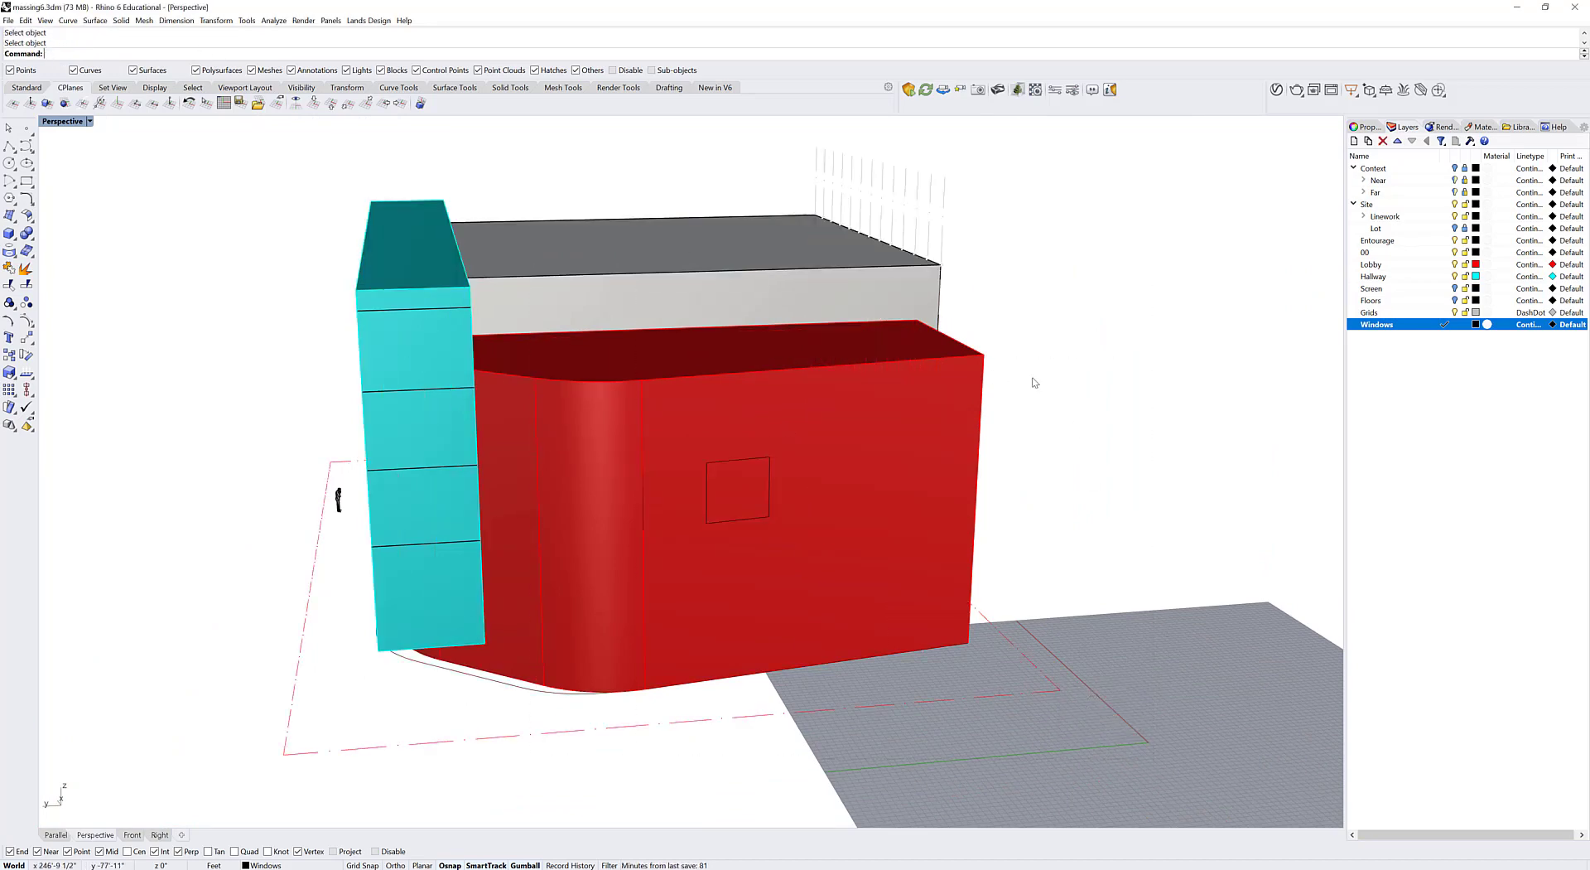
Step: Turn the Floors layer back on to bring the floor lines into view around the lobby's curved corner
right_drag(1018, 394, 1024, 483)
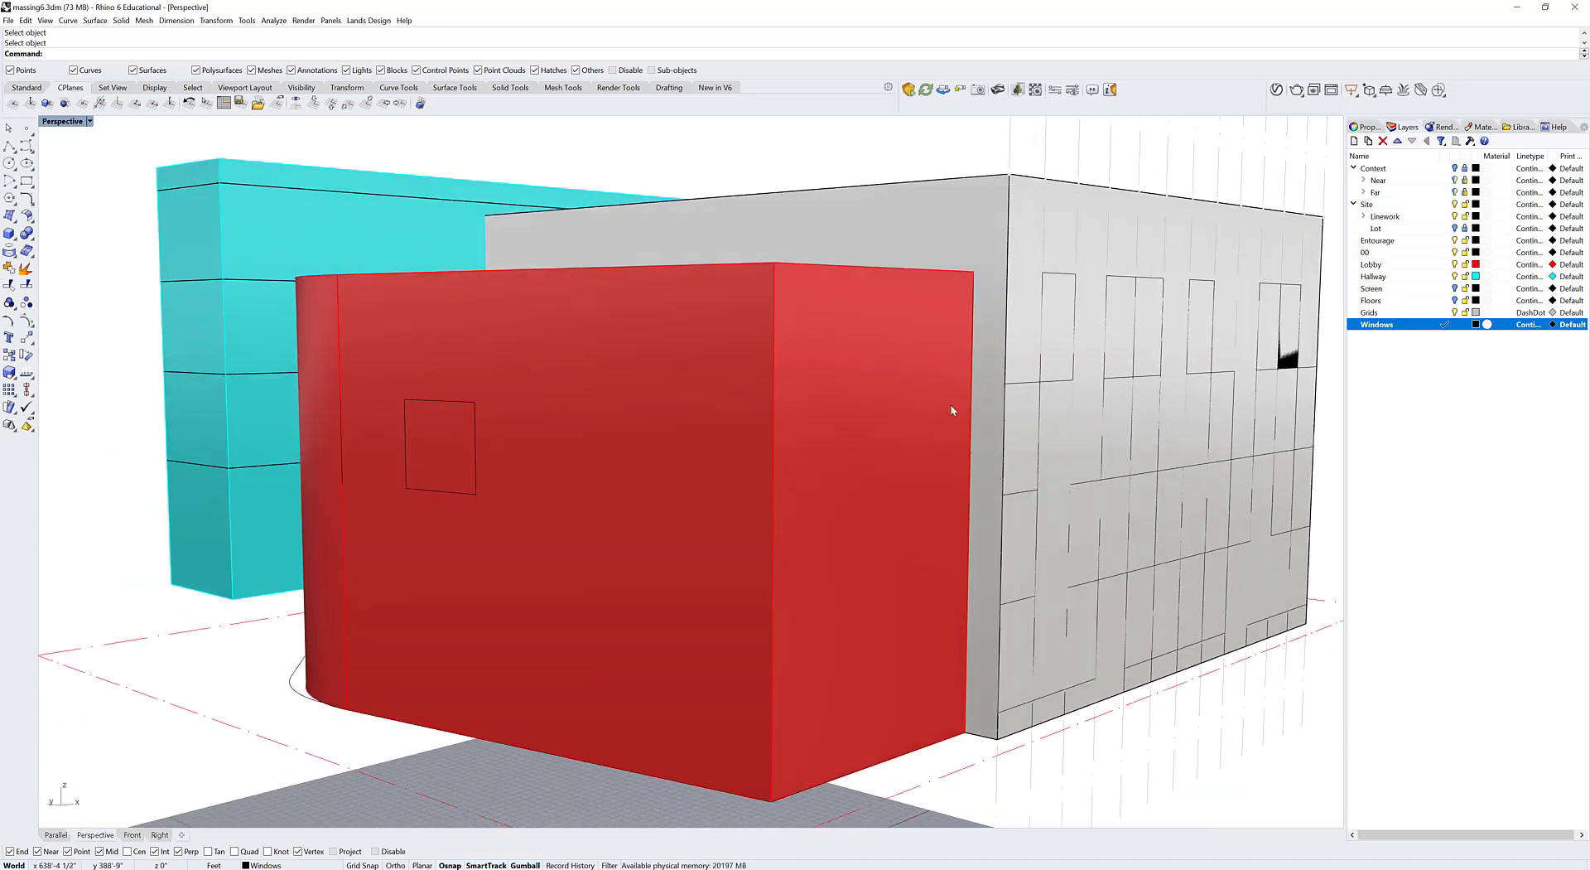
right_drag(568, 470, 457, 354)
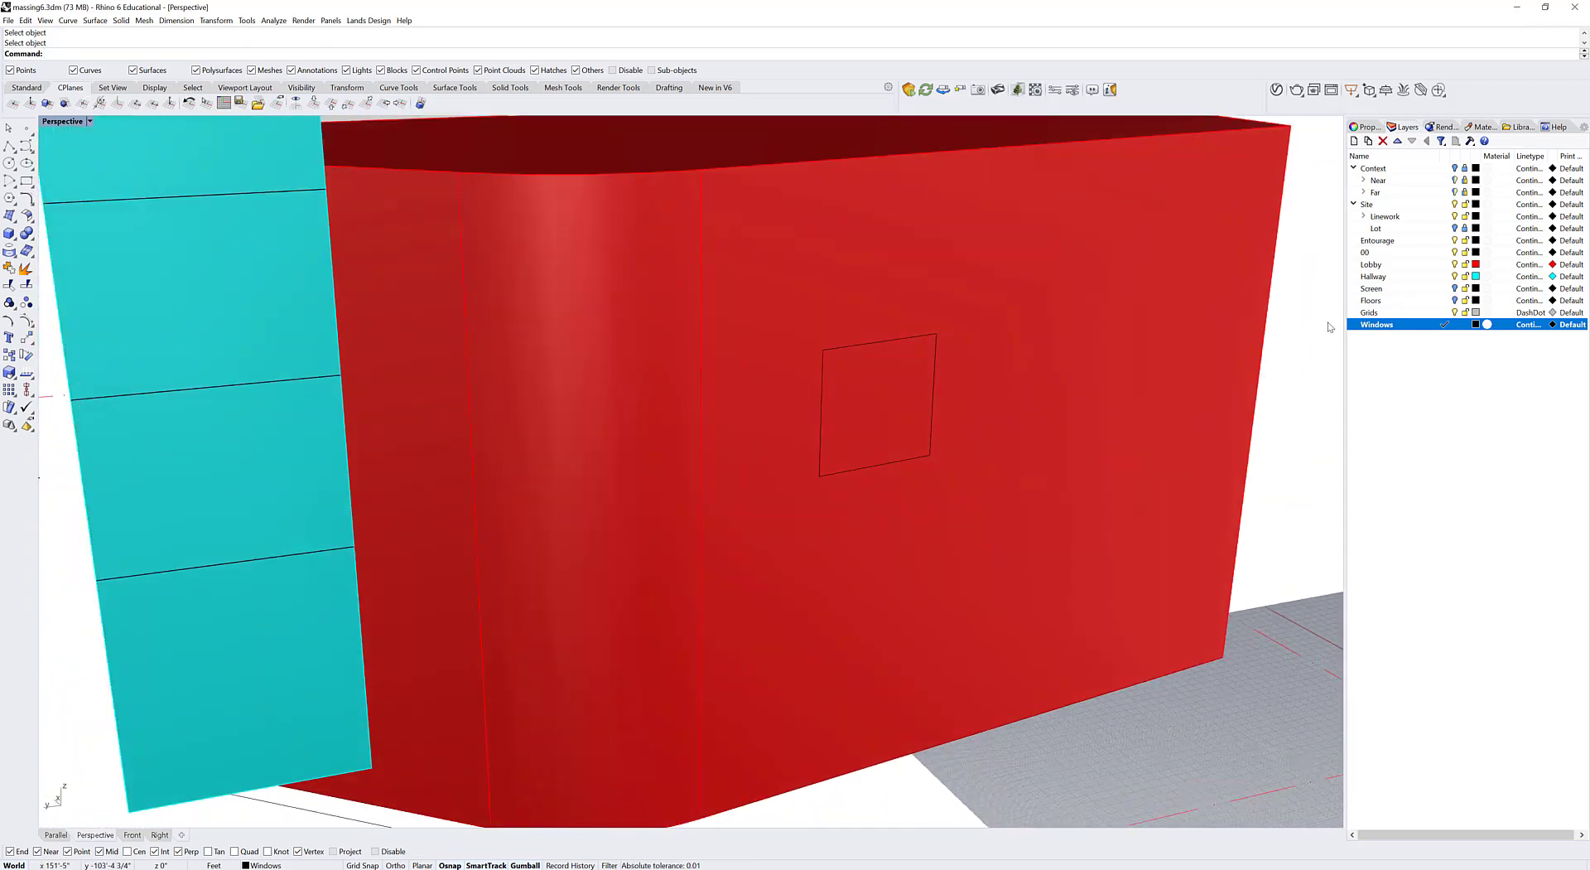
click(1455, 301)
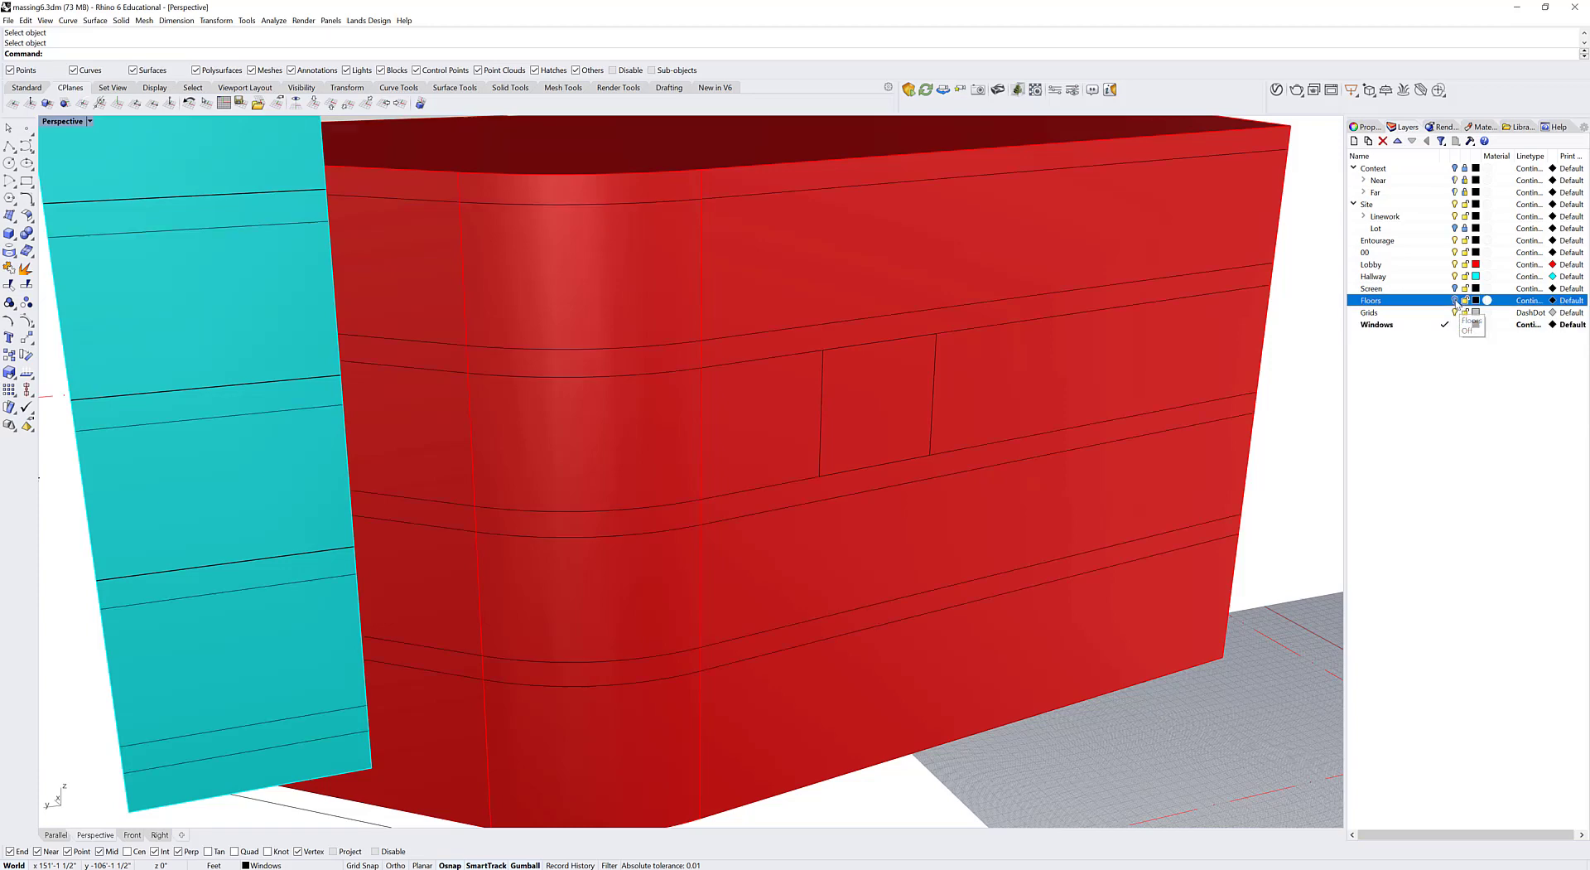
right_drag(650, 337, 473, 390)
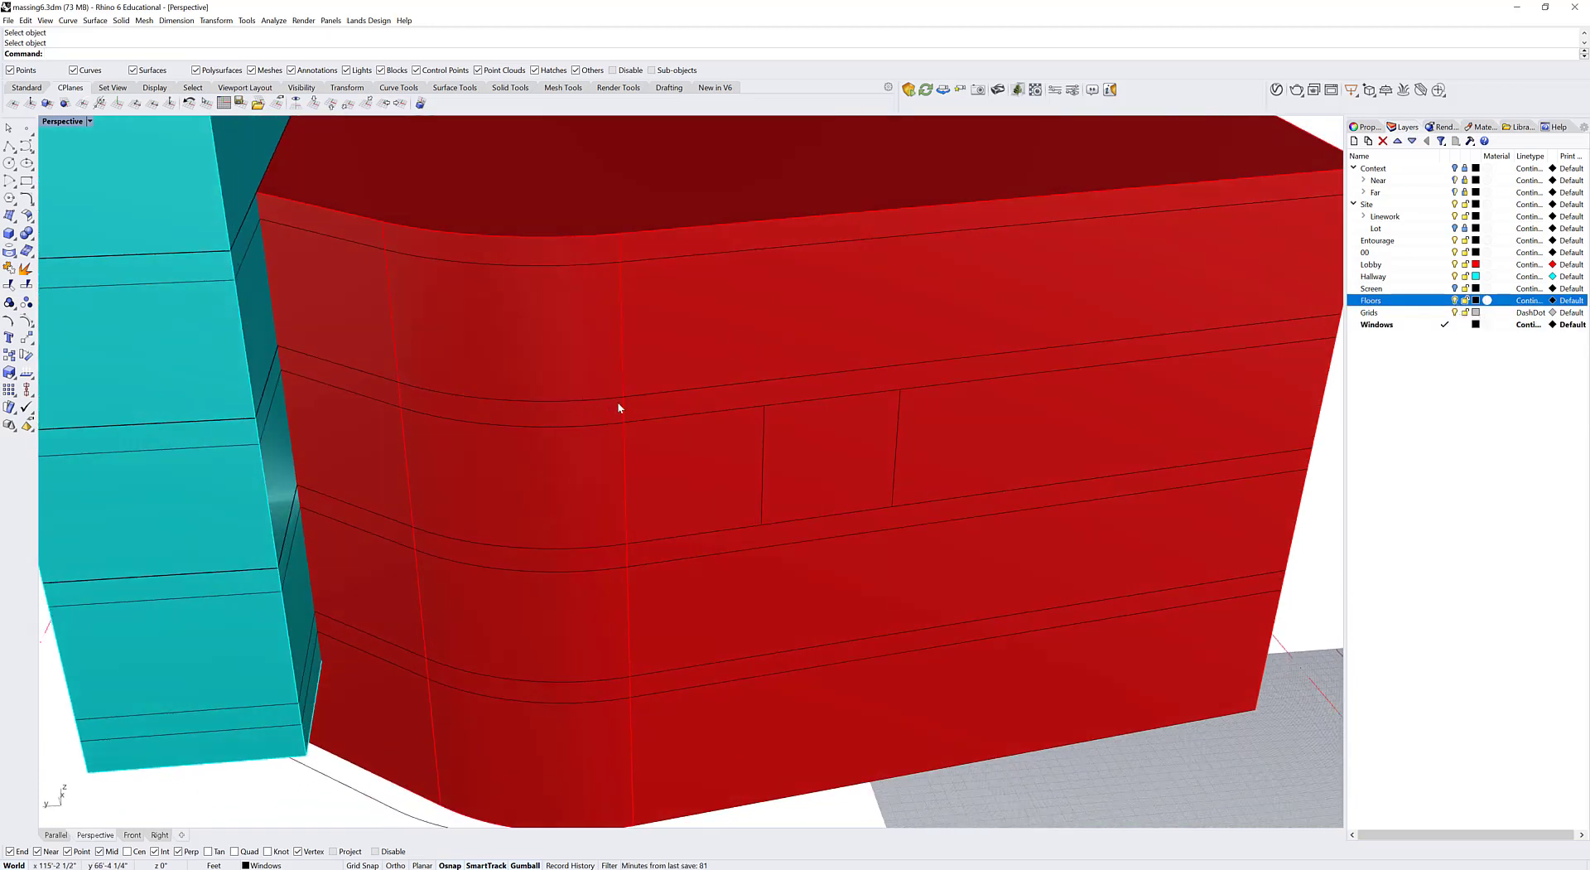
Step: Draw two vertical lines, one on each side of the lobby's curved corner, spanning one storey between floor lines
click(407, 386)
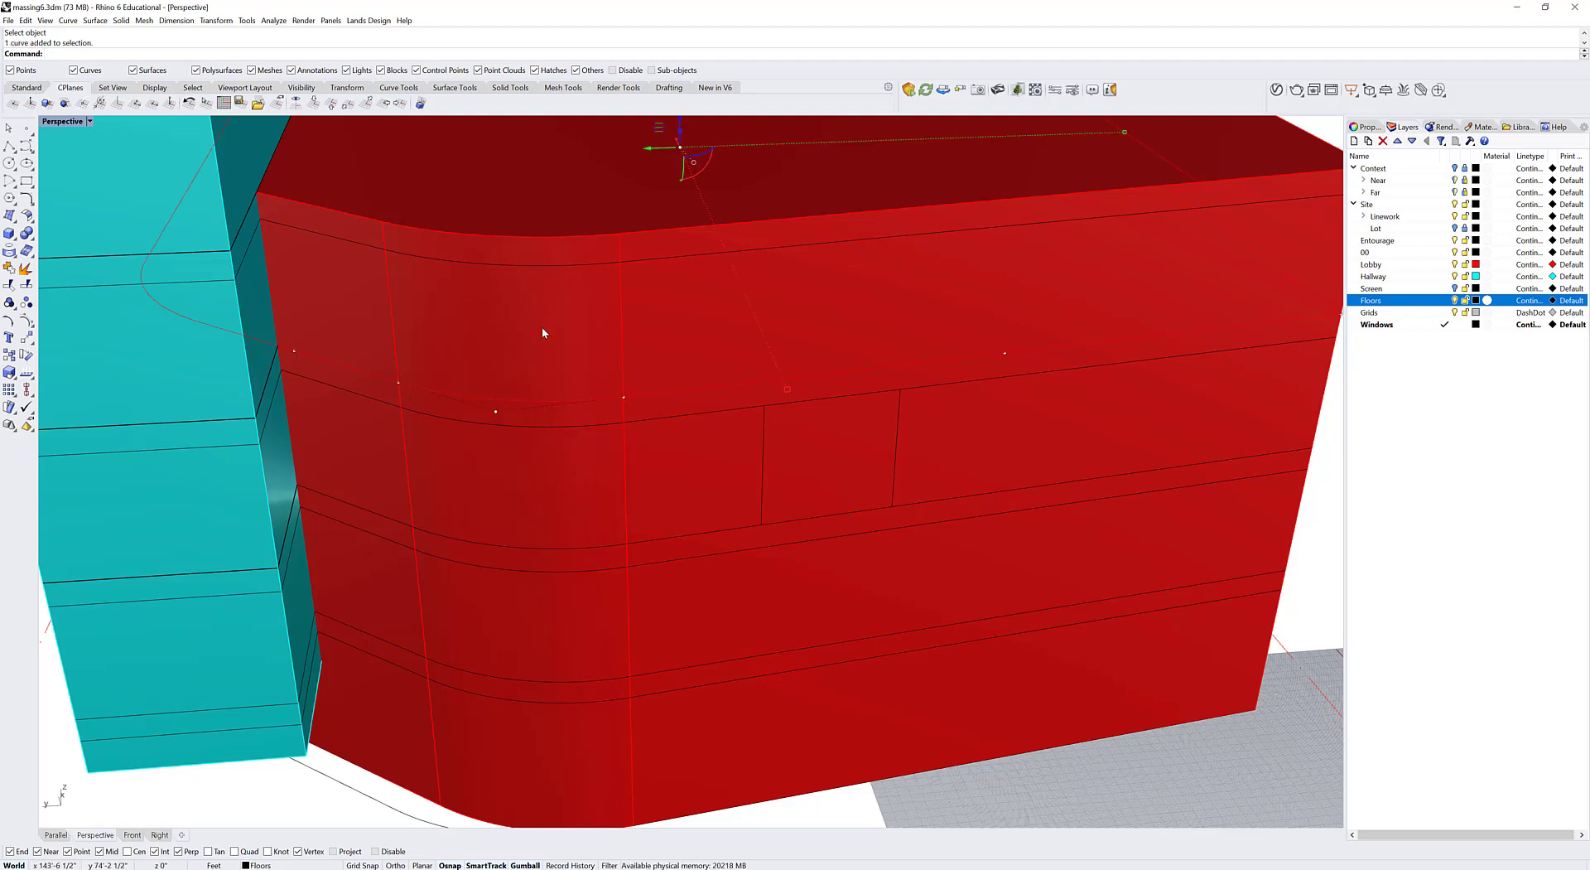
text(line)
key(Return)
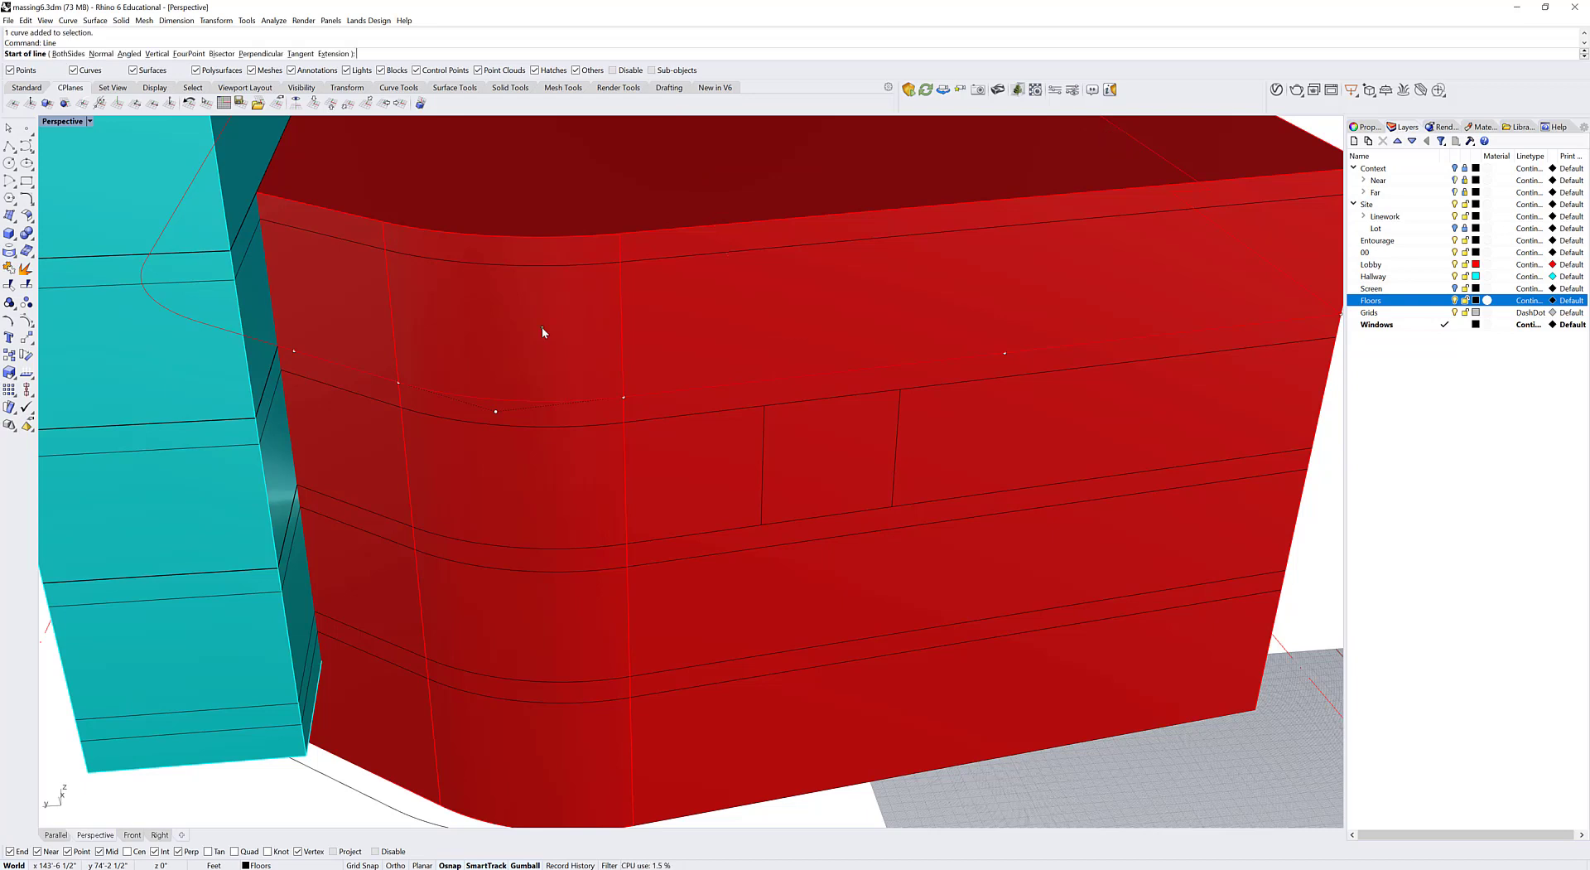
click(380, 376)
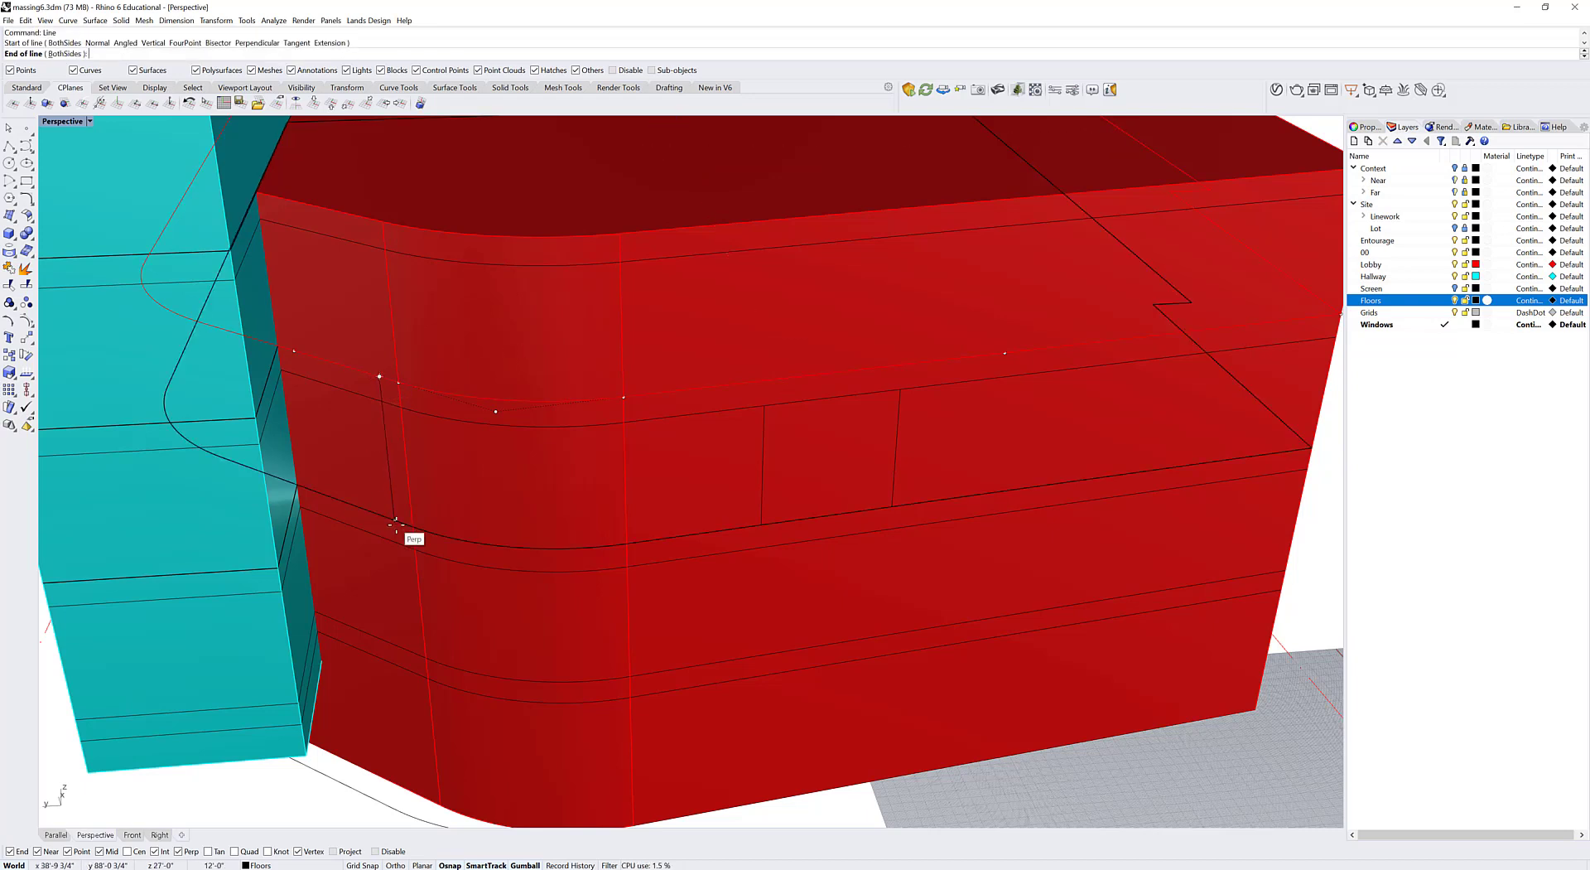
click(393, 542)
key(Return)
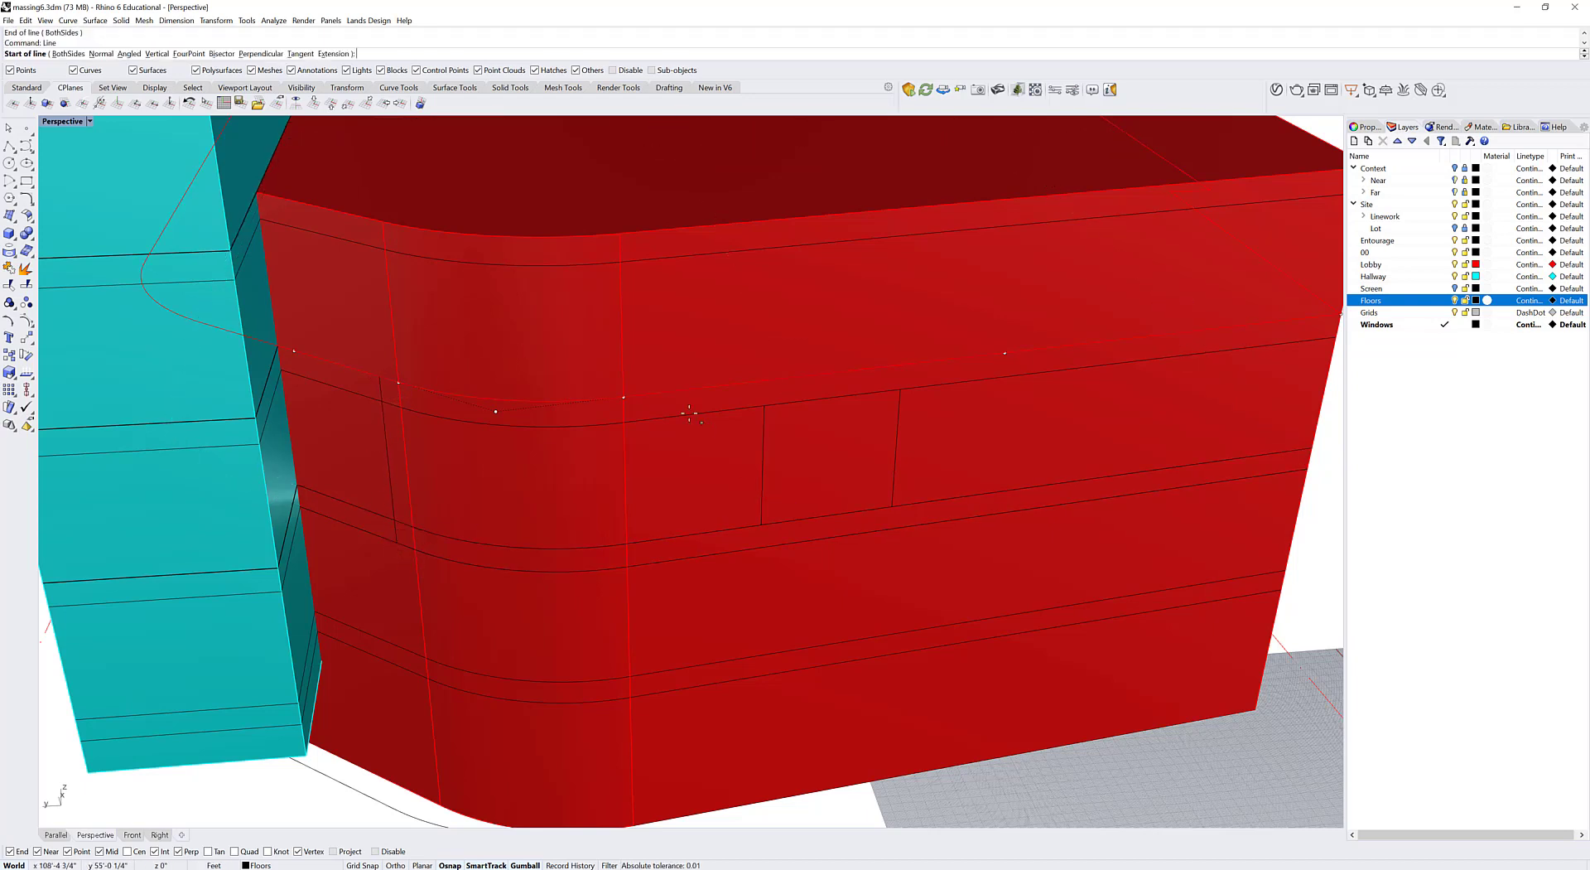
click(662, 392)
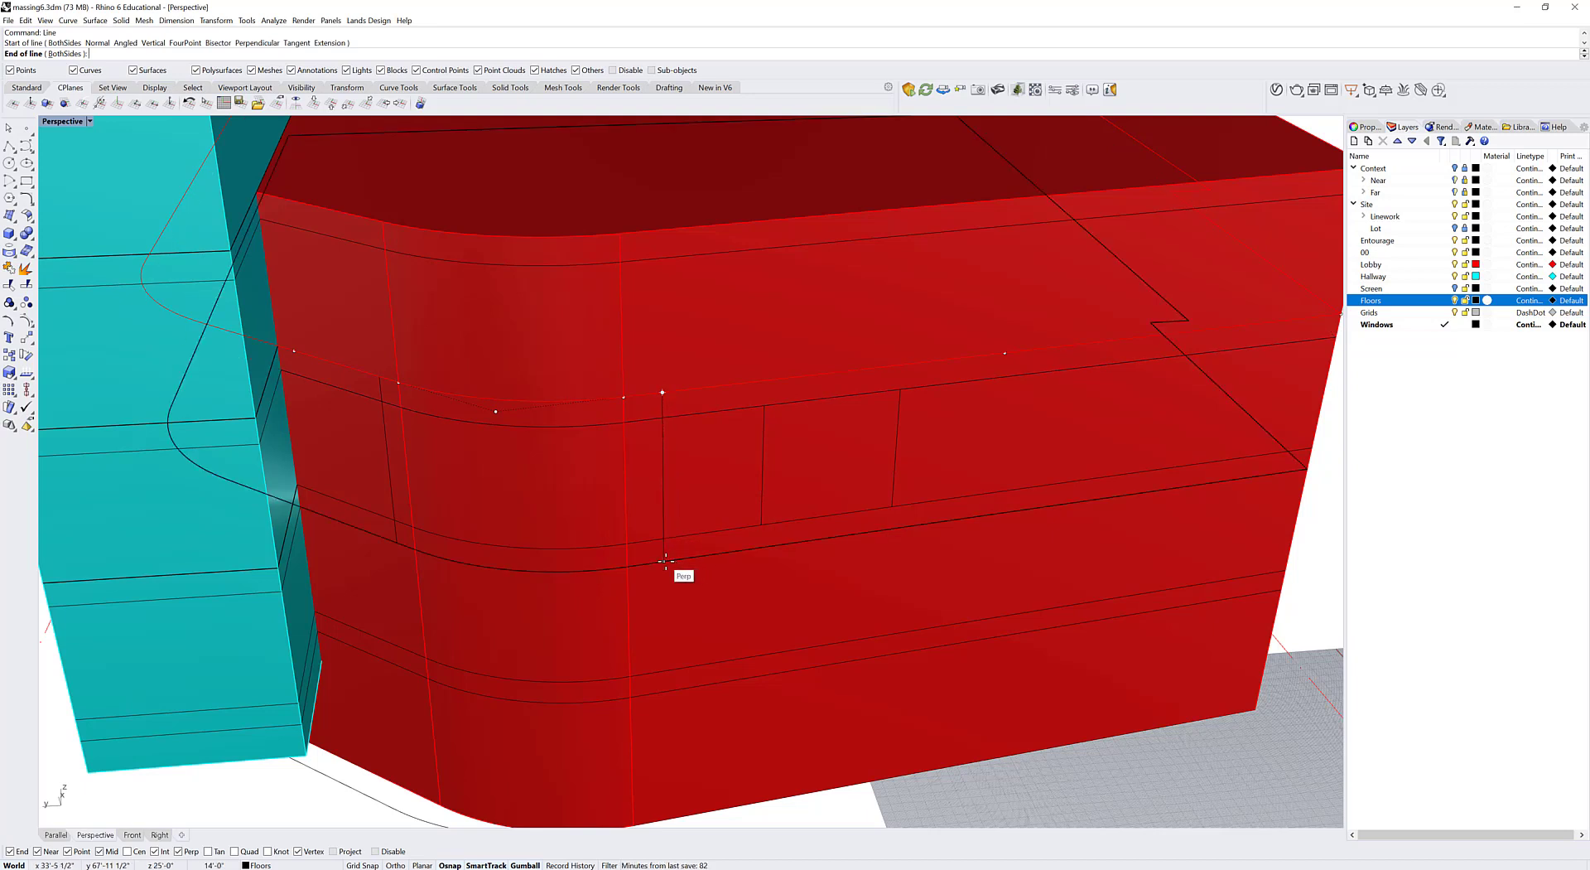
click(672, 561)
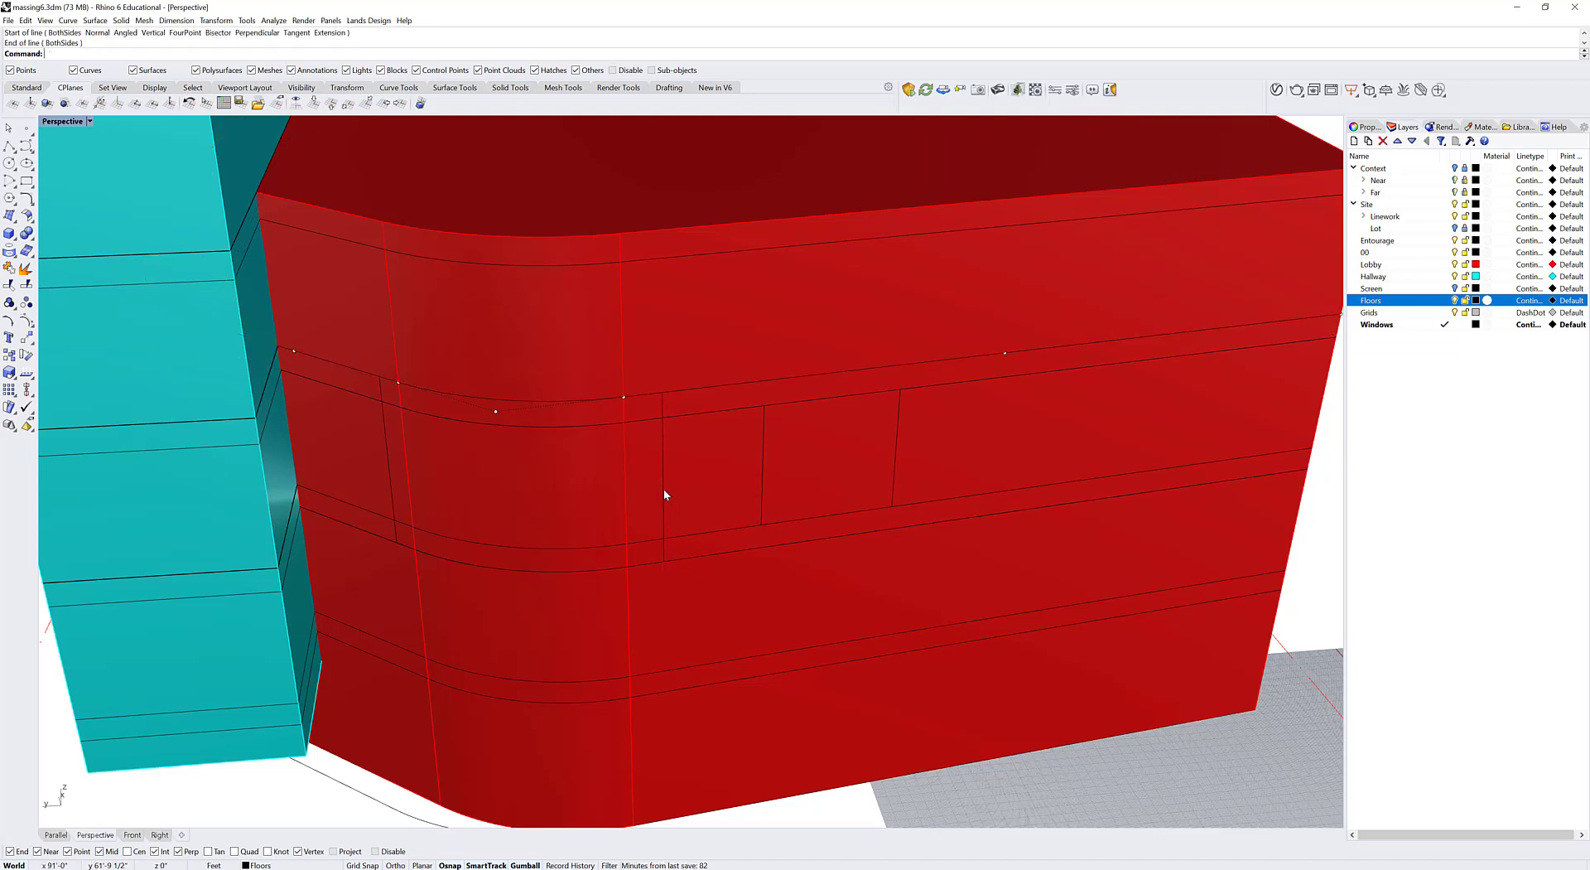
click(1455, 300)
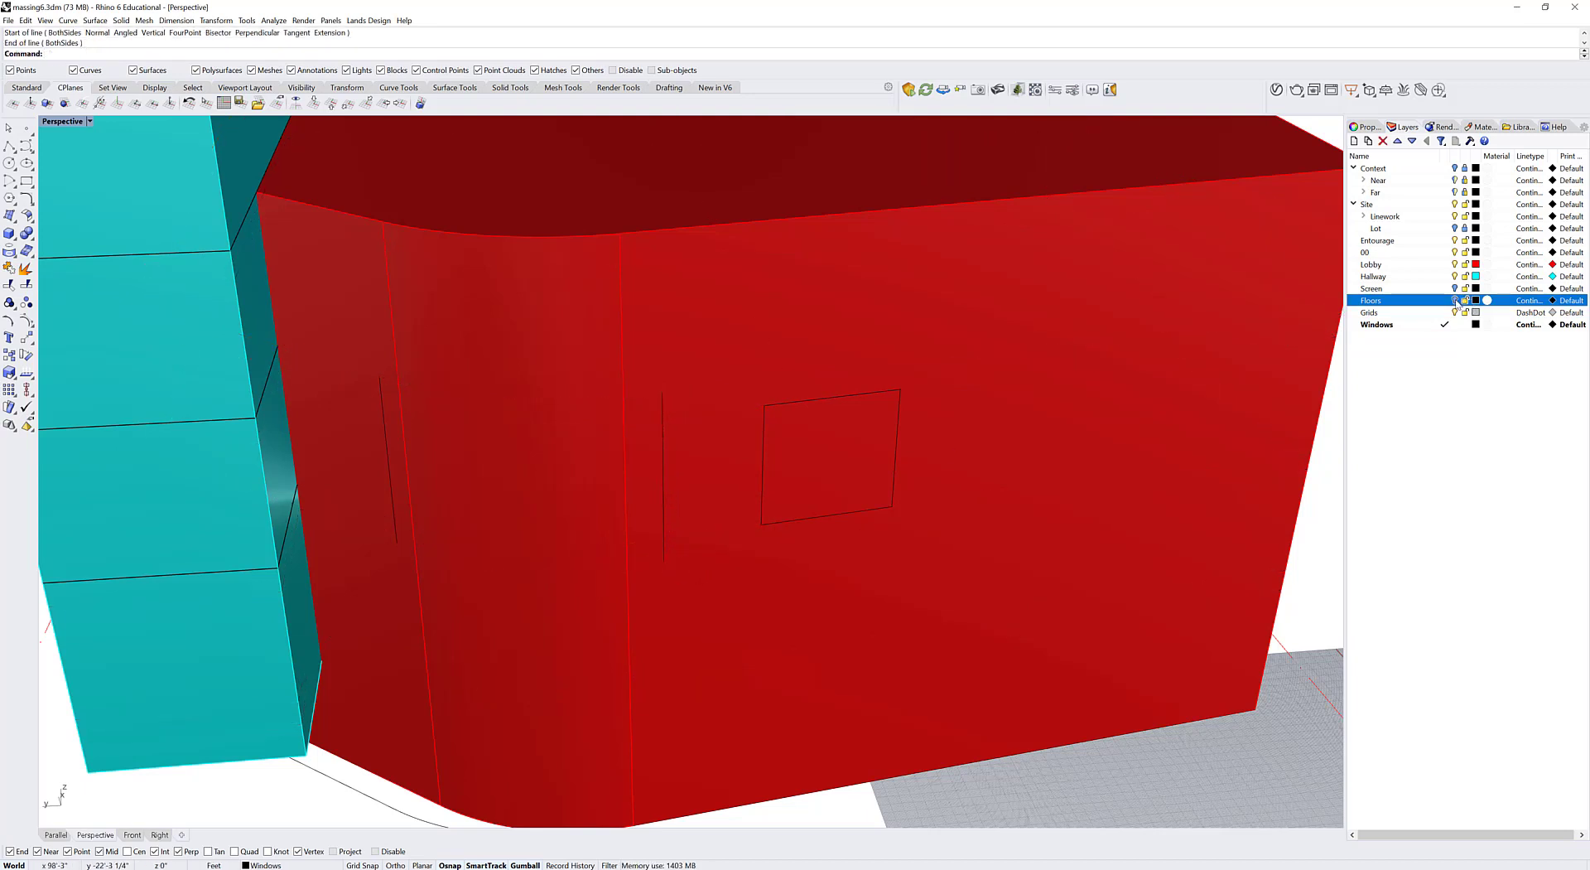
click(1455, 299)
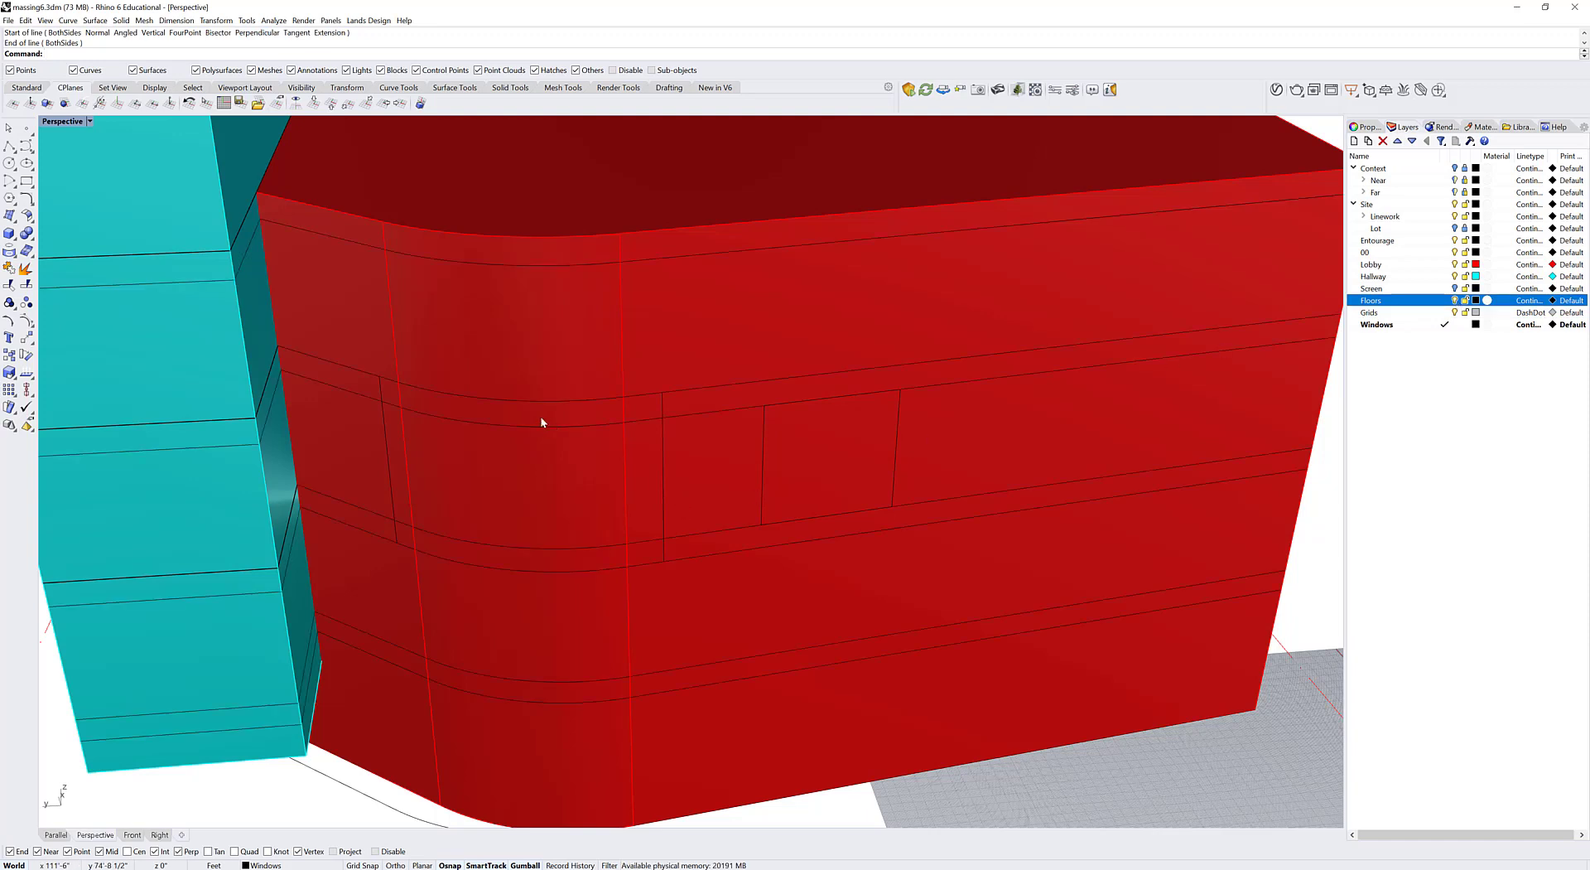
Step: Duplicate the two floor curves bounding the corner verticals in place, assign the copies to the Windows layer, and hide the Floors layer
click(517, 400)
click(484, 522)
shift+click(493, 571)
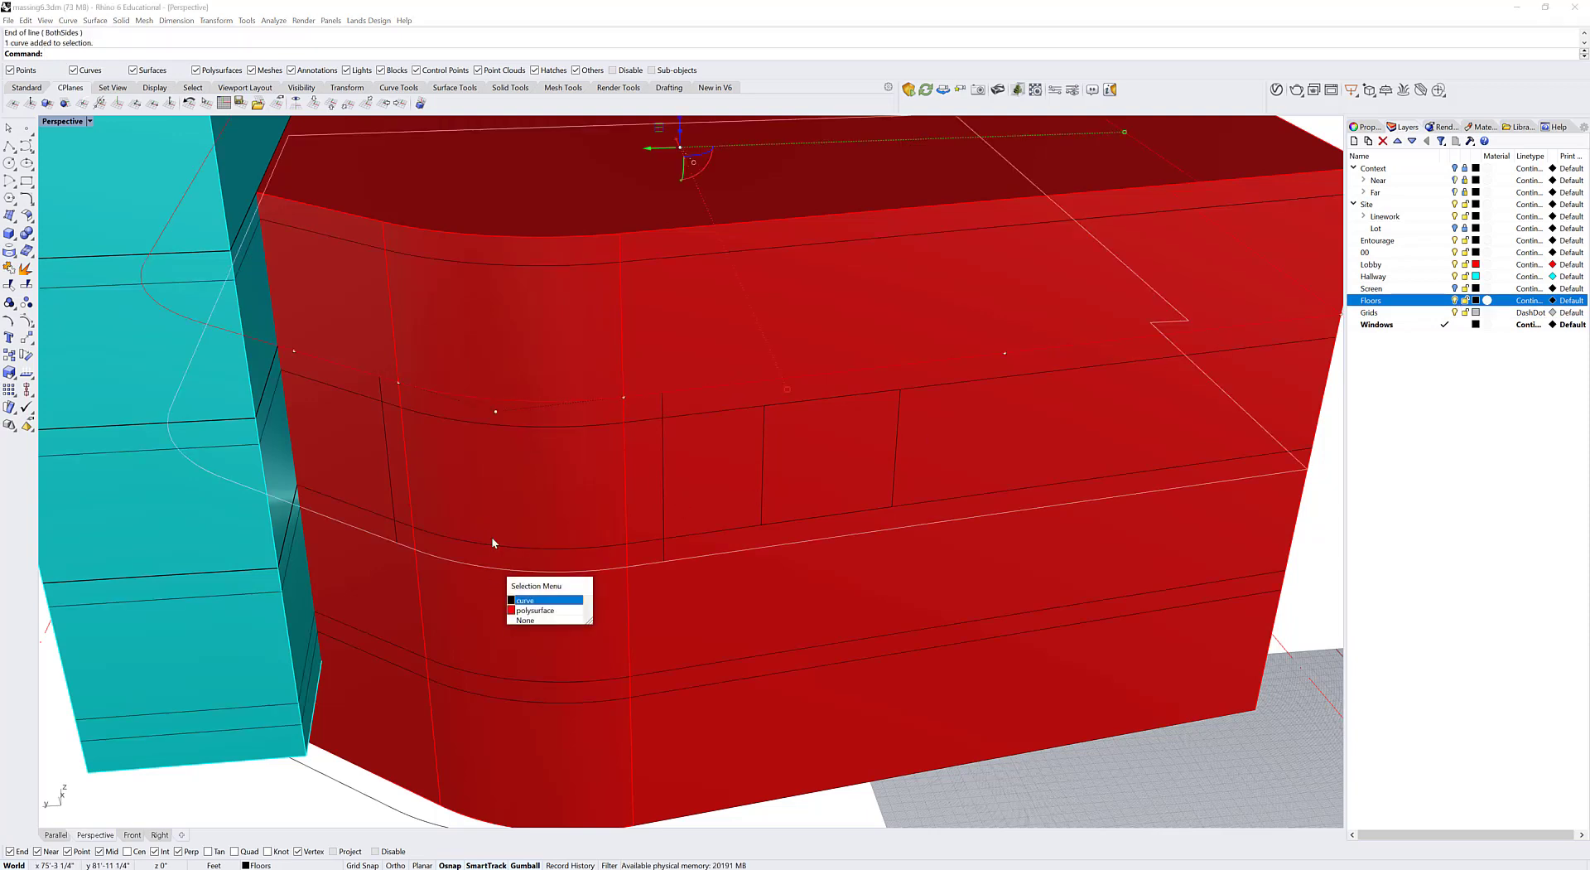
click(492, 540)
key(ctrl+c)
key(ctrl+v)
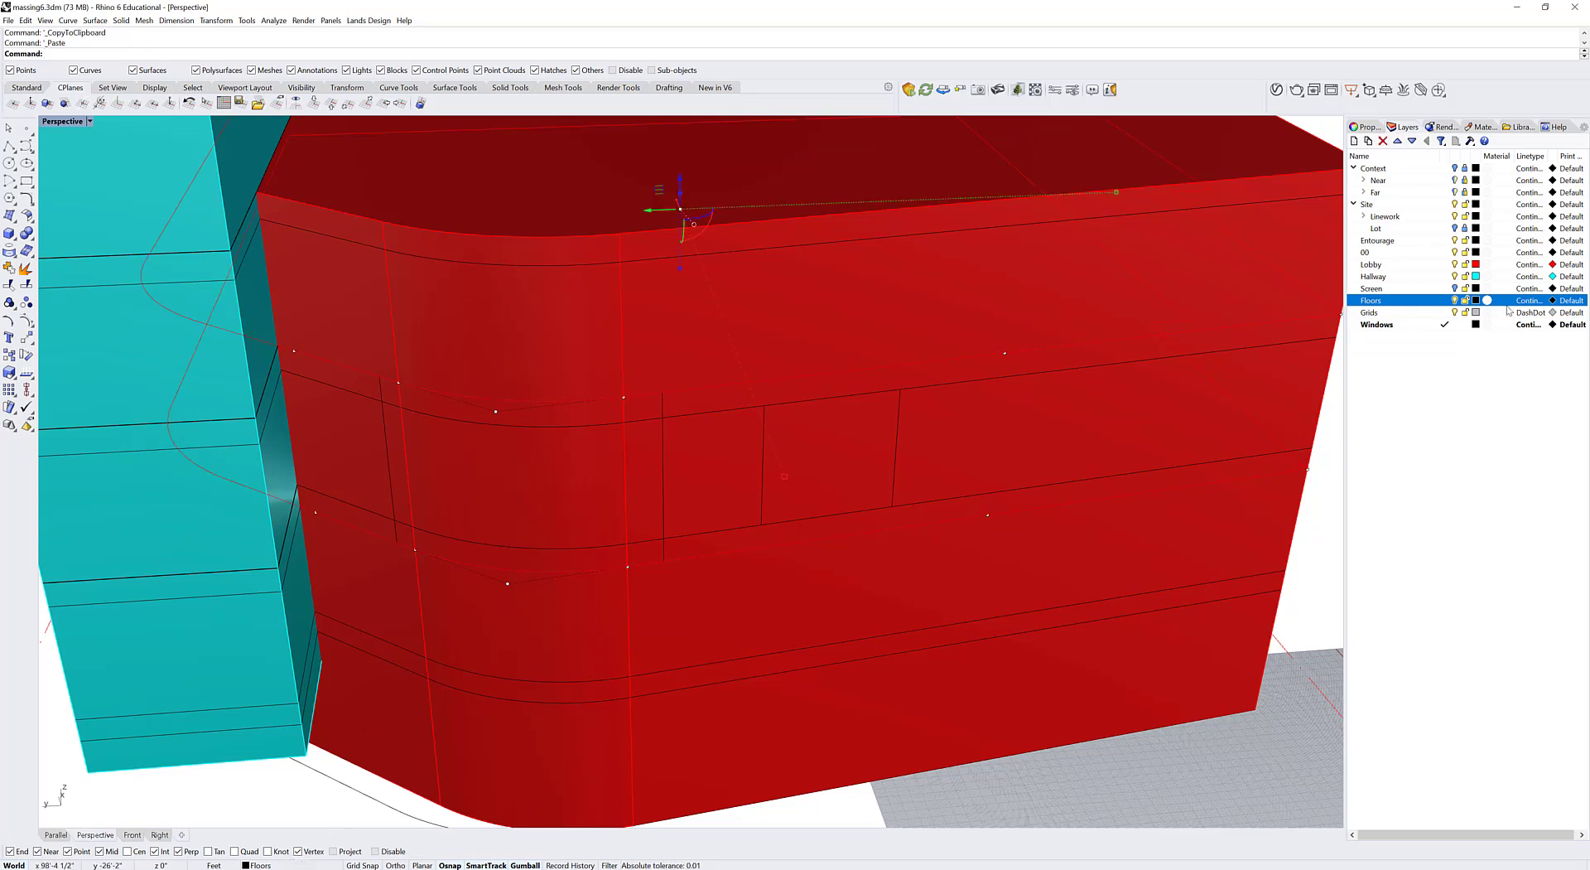
click(275, 865)
click(282, 854)
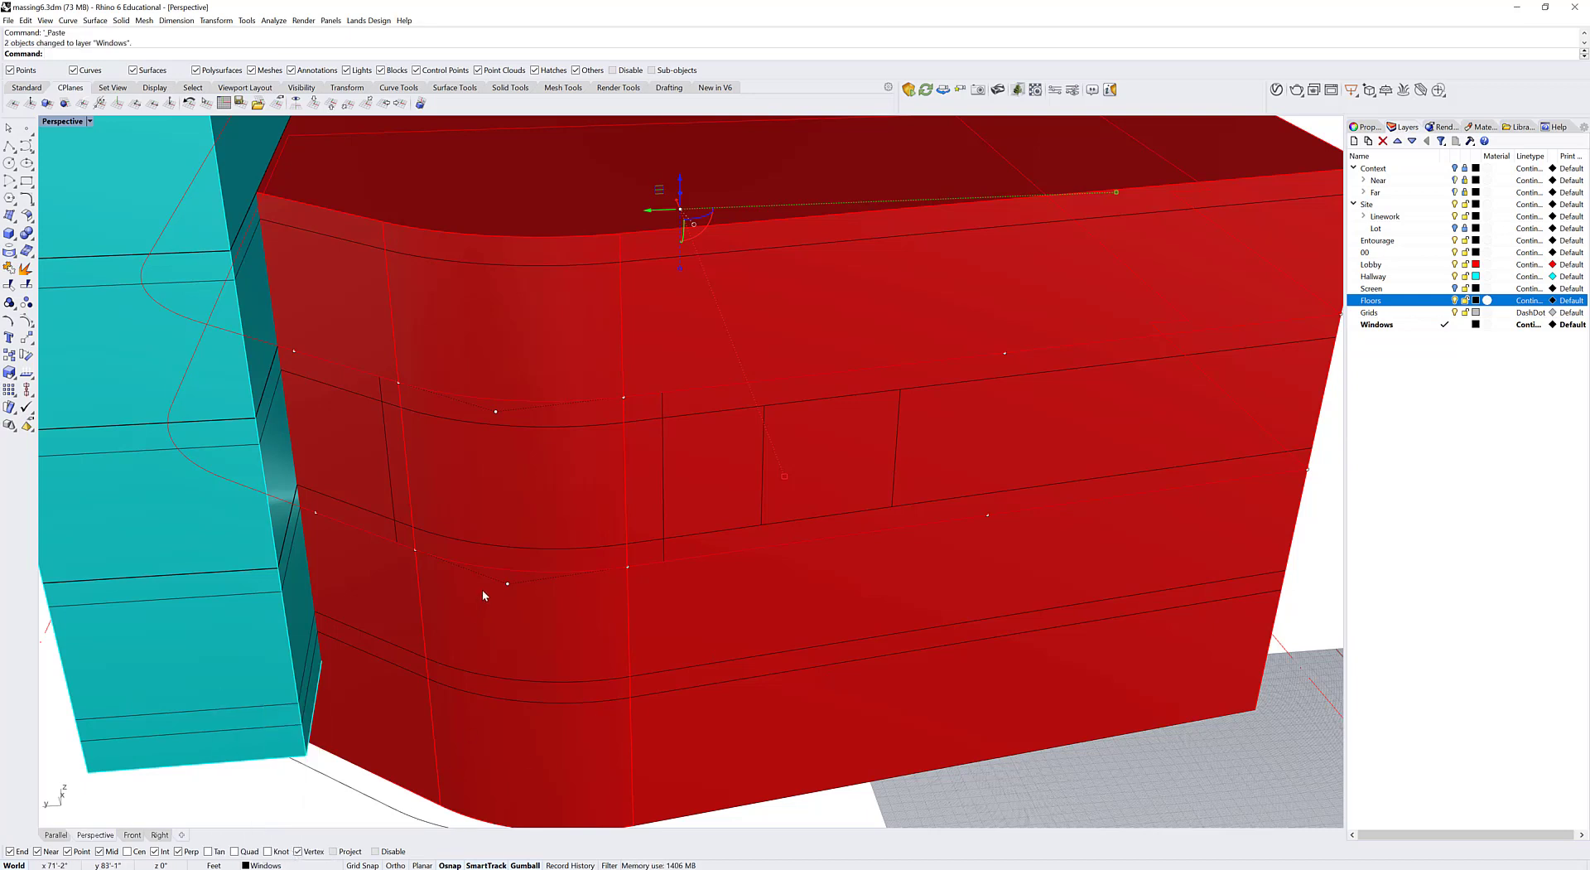
click(1455, 300)
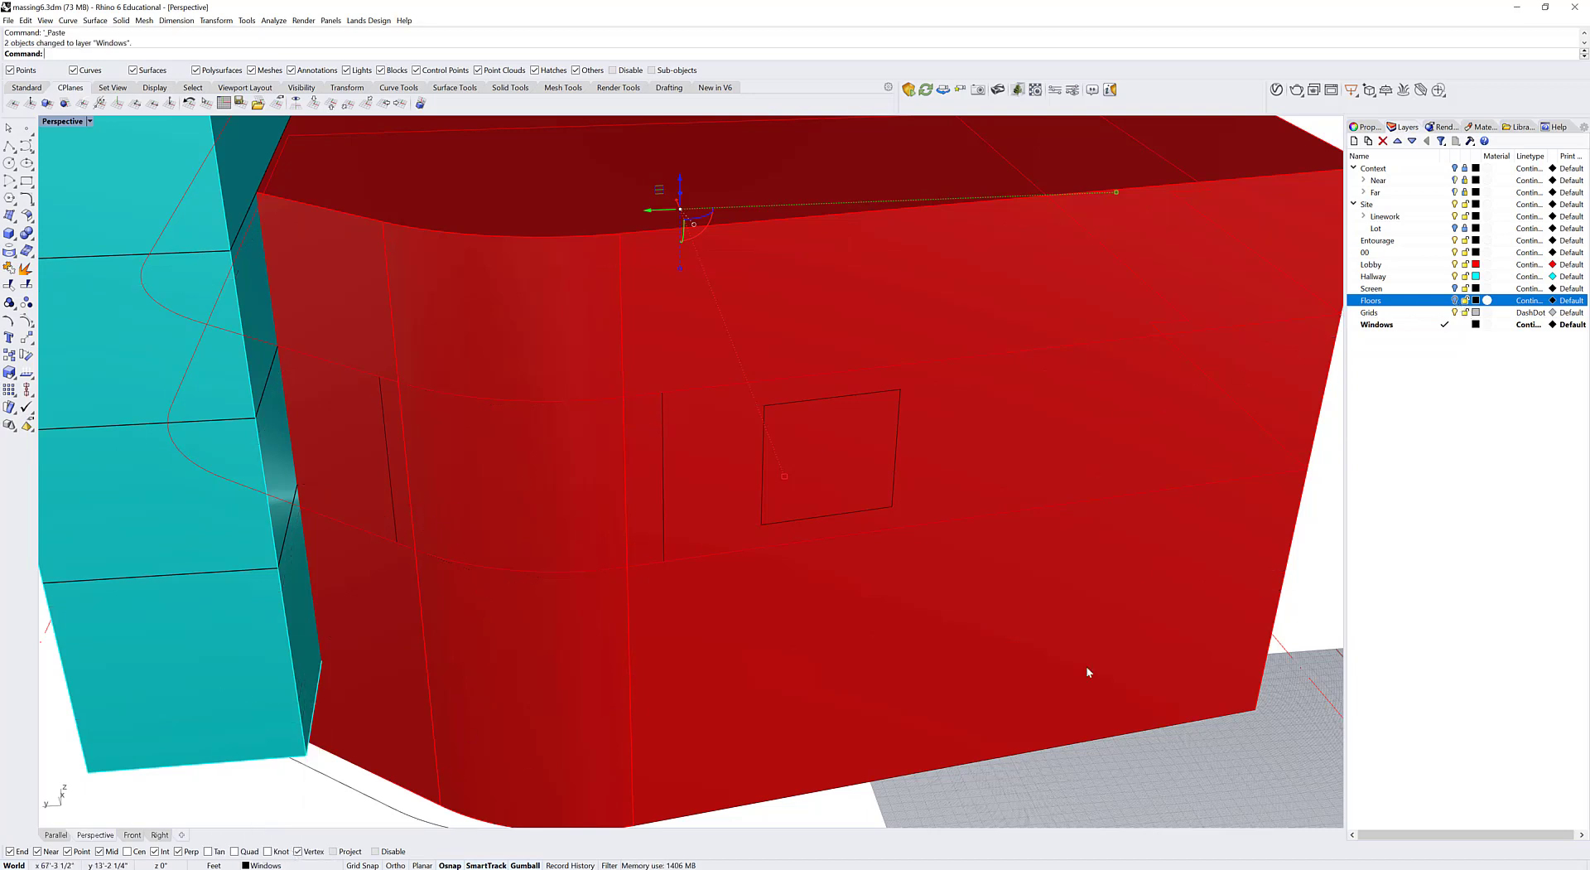
key(Escape)
Step: Trim the two copied curves outside the corner verticals, leaving a closed window outline wrapped around the lobby's curved corner
click(668, 409)
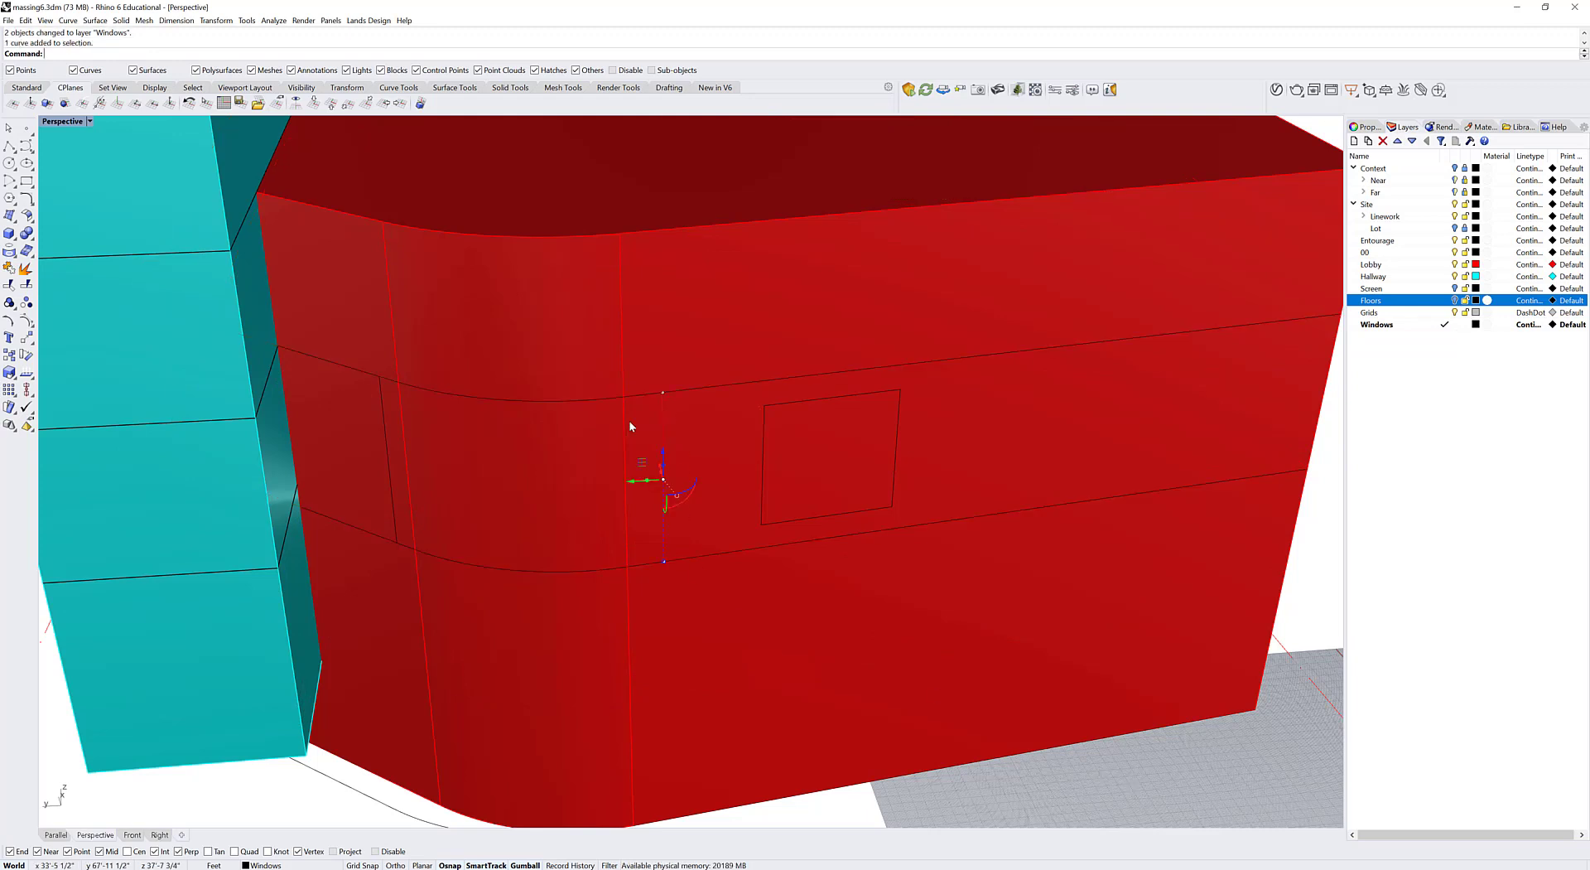
shift+click(383, 419)
text(trim)
key(Return)
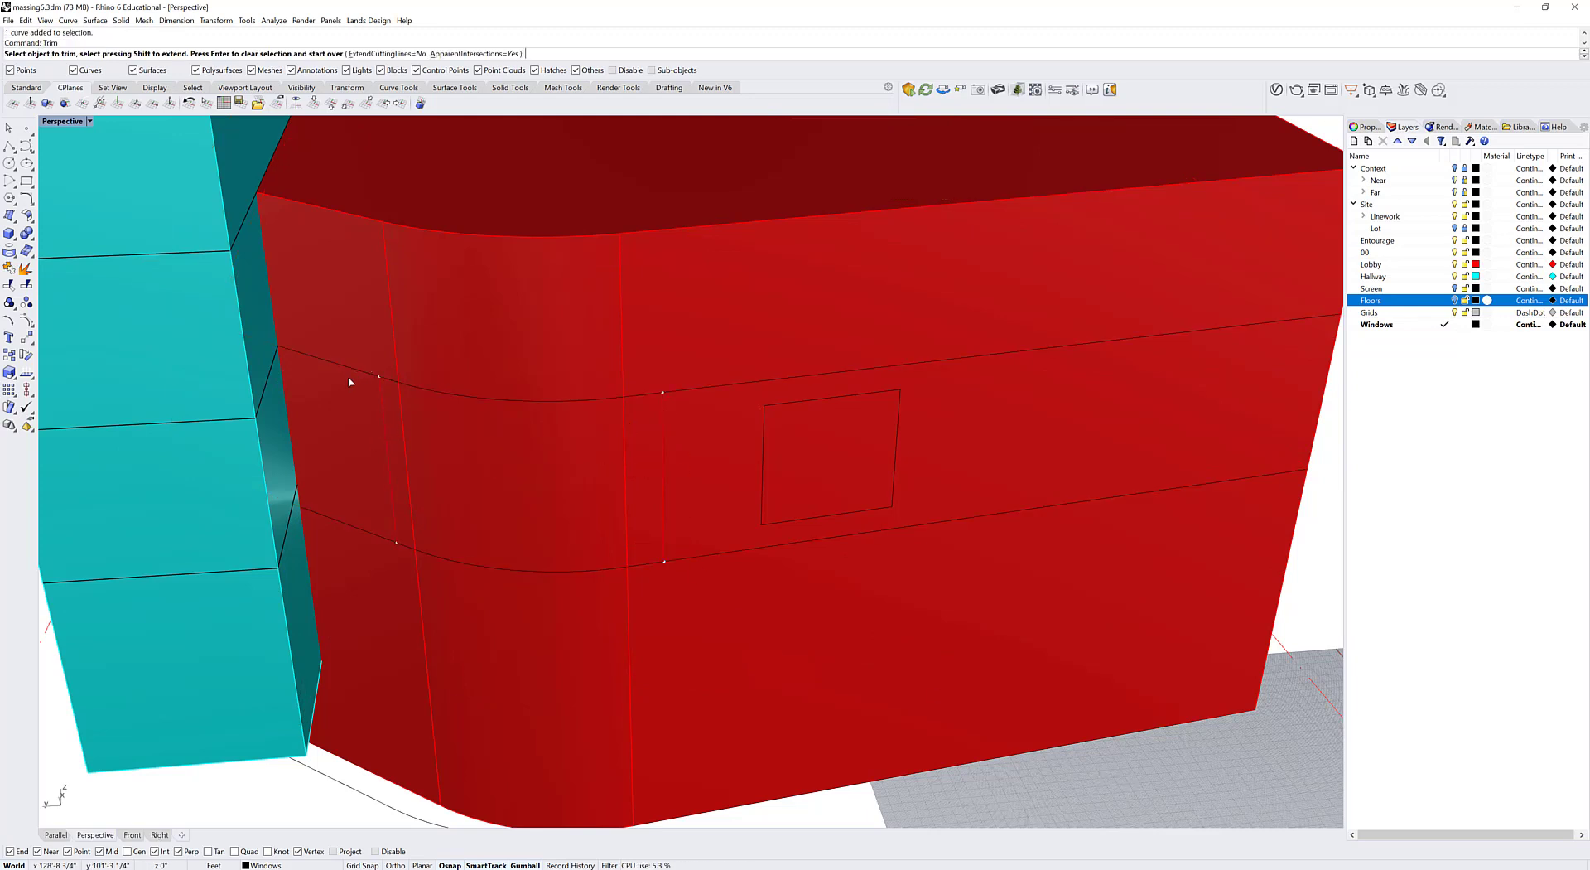
click(349, 377)
key(Return)
click(359, 532)
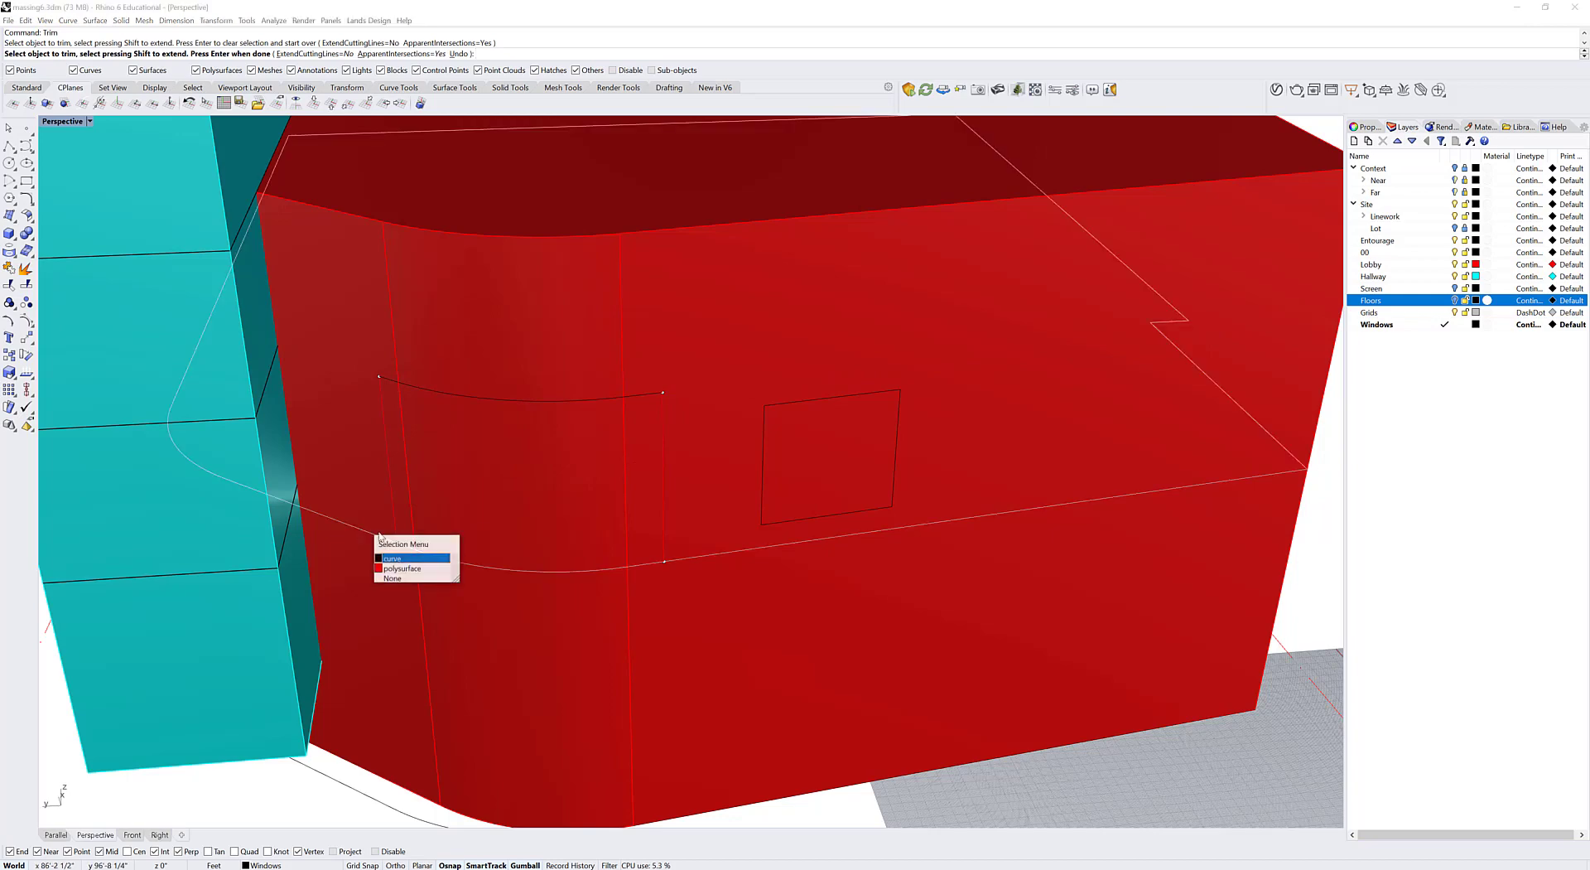
key(Return)
Step: Create a box on the ground by the lobby's curved corner and raise it so it passes through the wall at the corner window
scroll(672, 529, down, 2)
right_drag(672, 529, 635, 509)
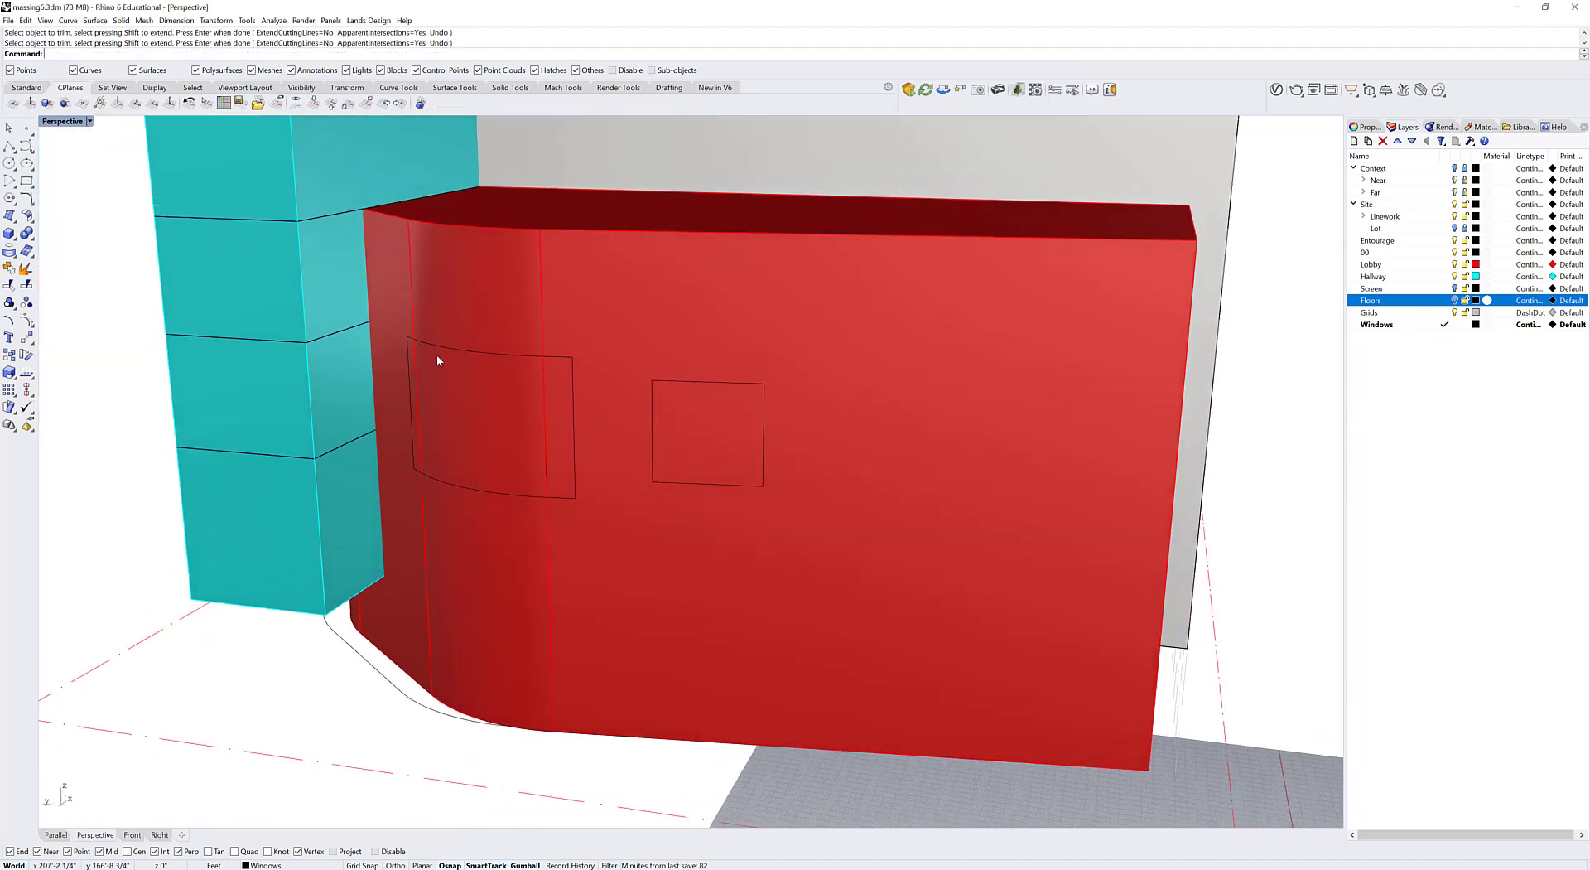
right_drag(439, 365, 466, 365)
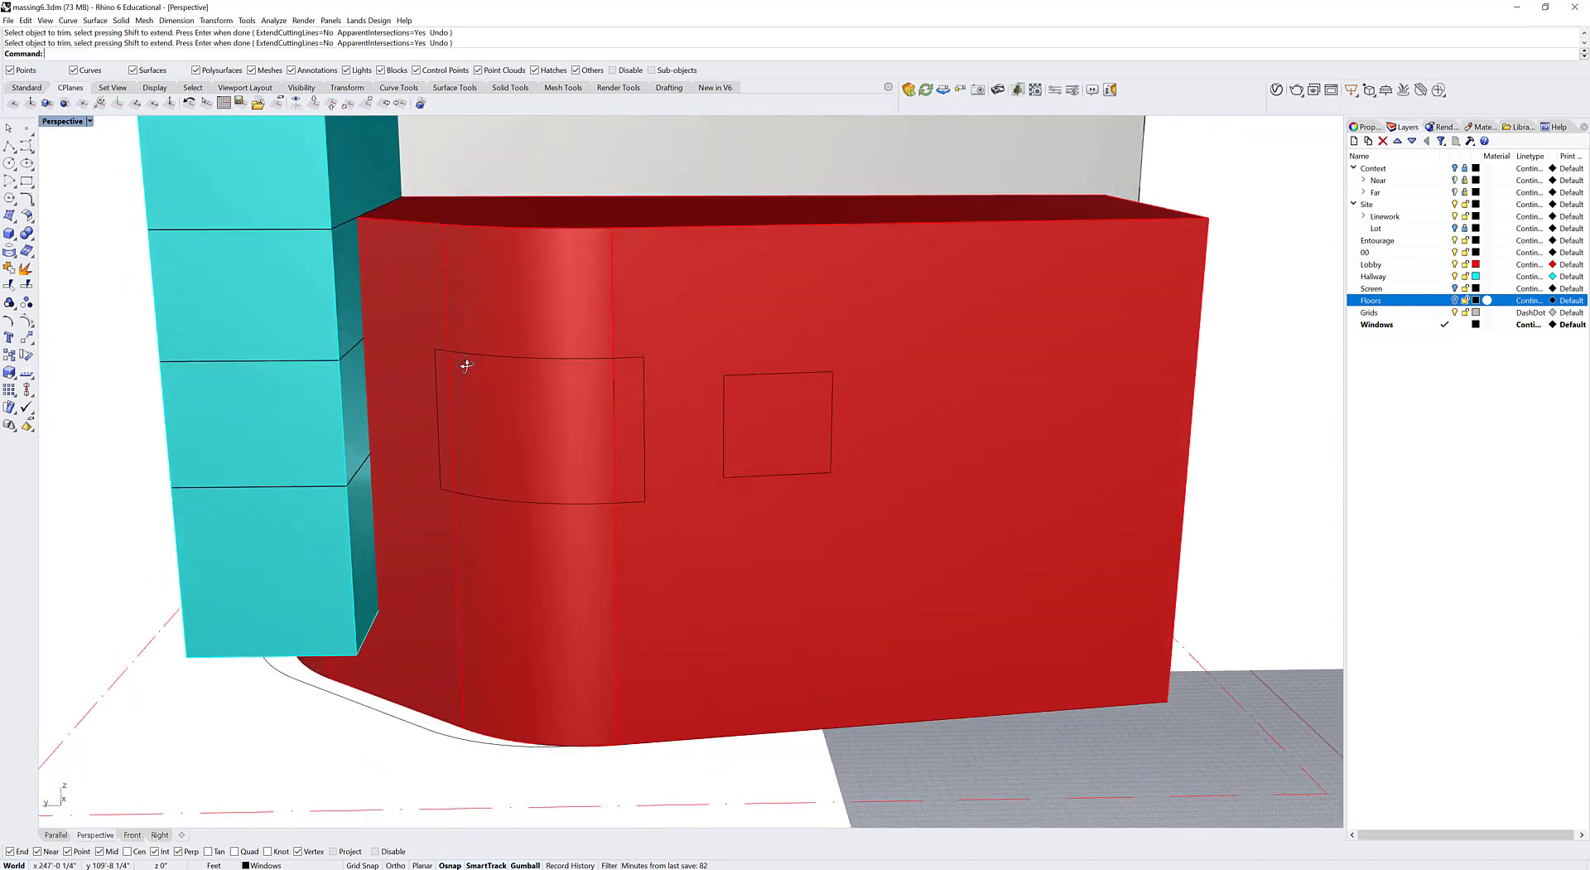
shift+right_drag(670, 510, 729, 375)
right_drag(629, 426, 436, 691)
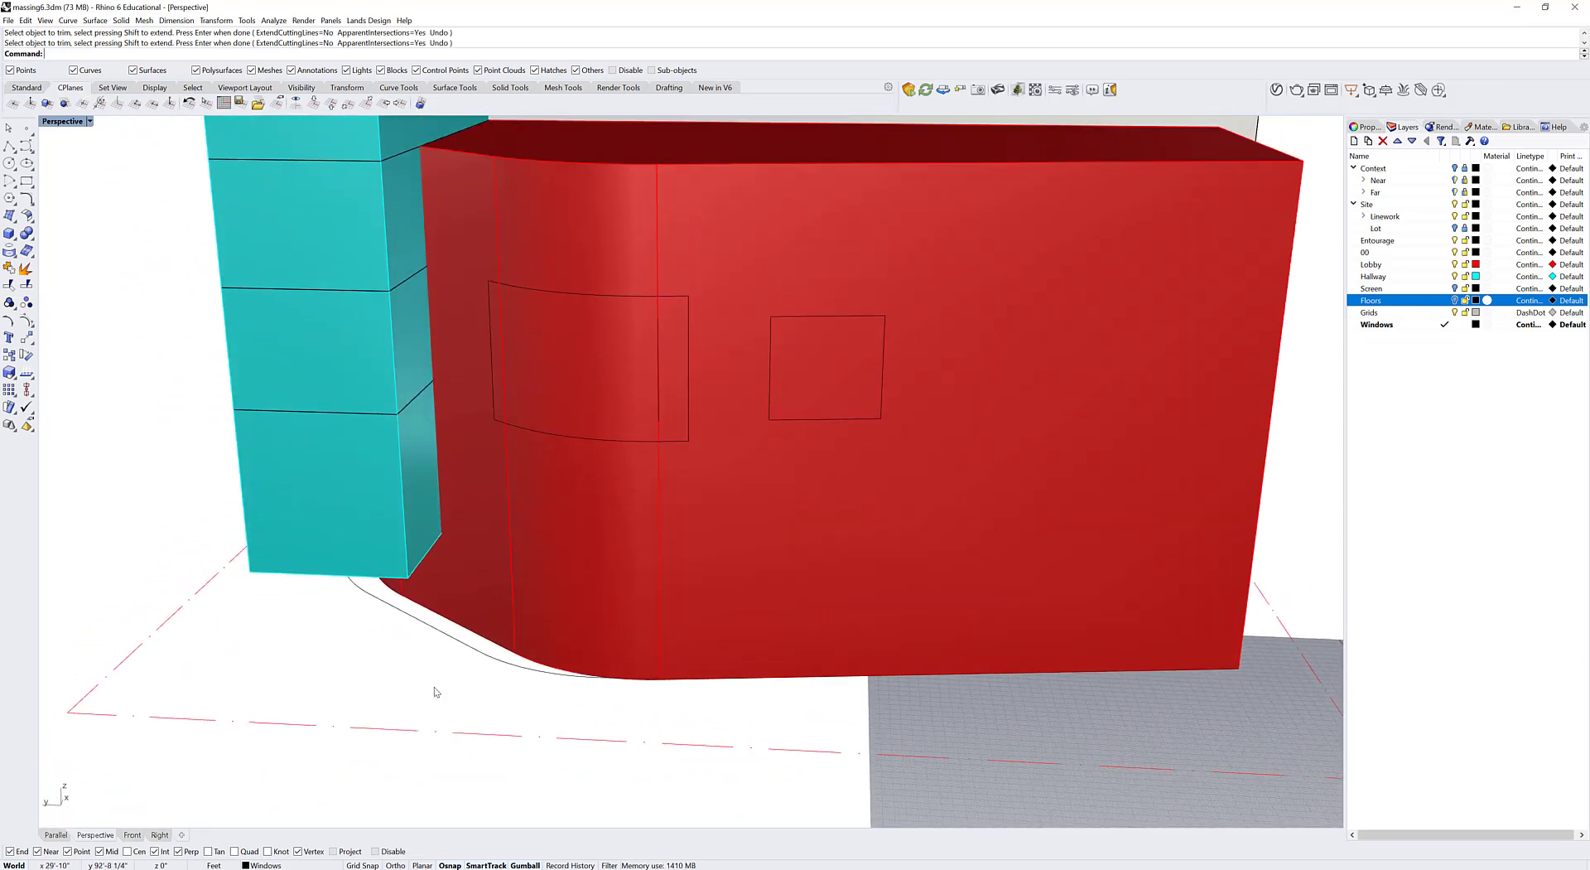
key(Return)
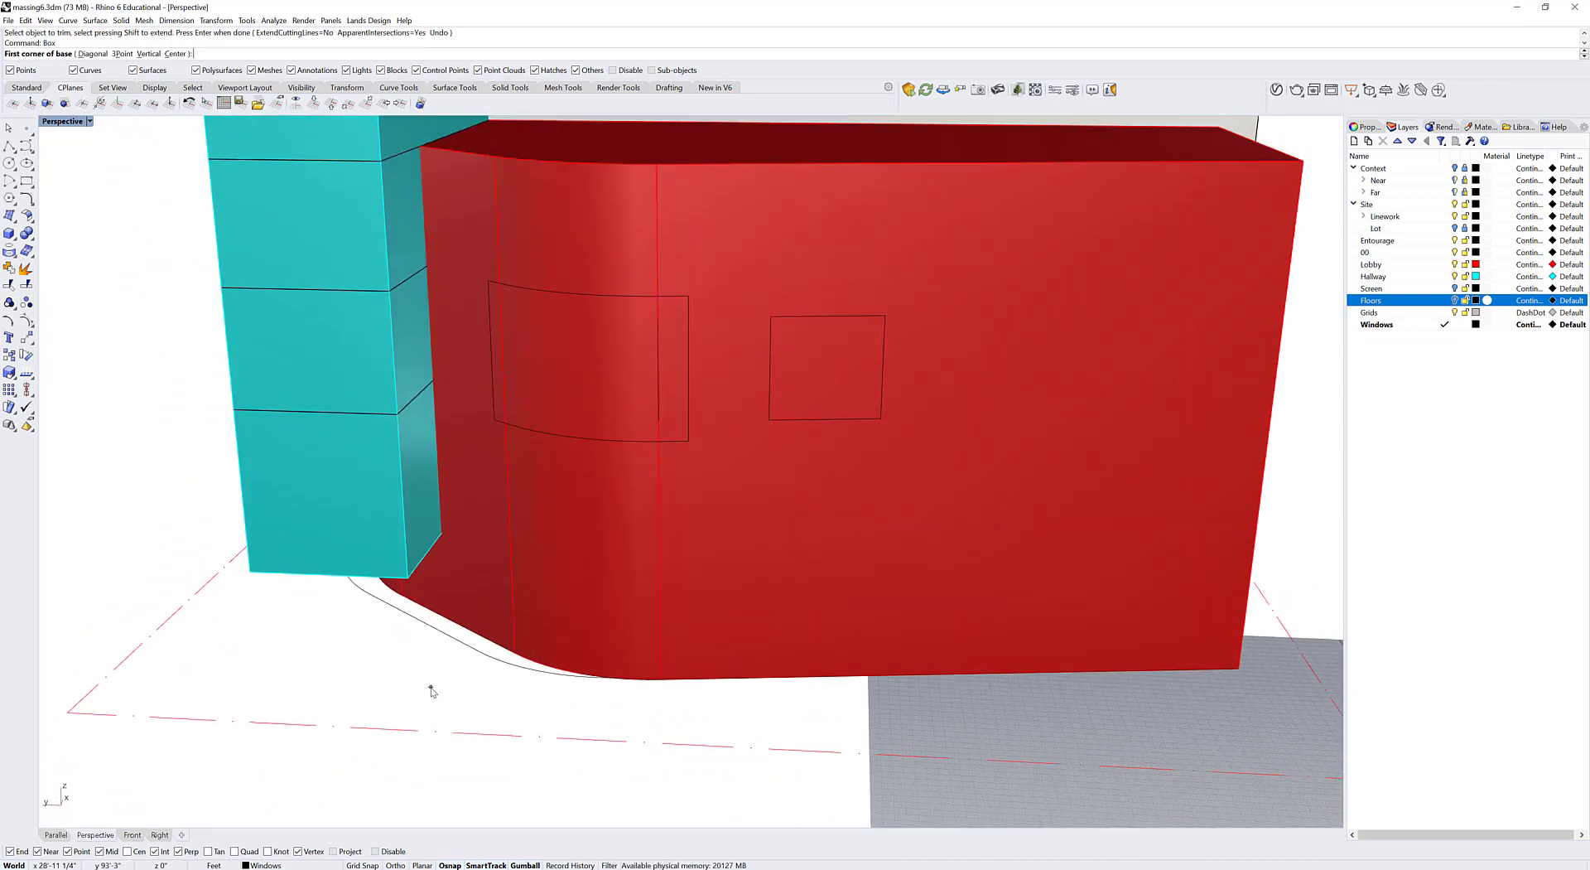
click(359, 692)
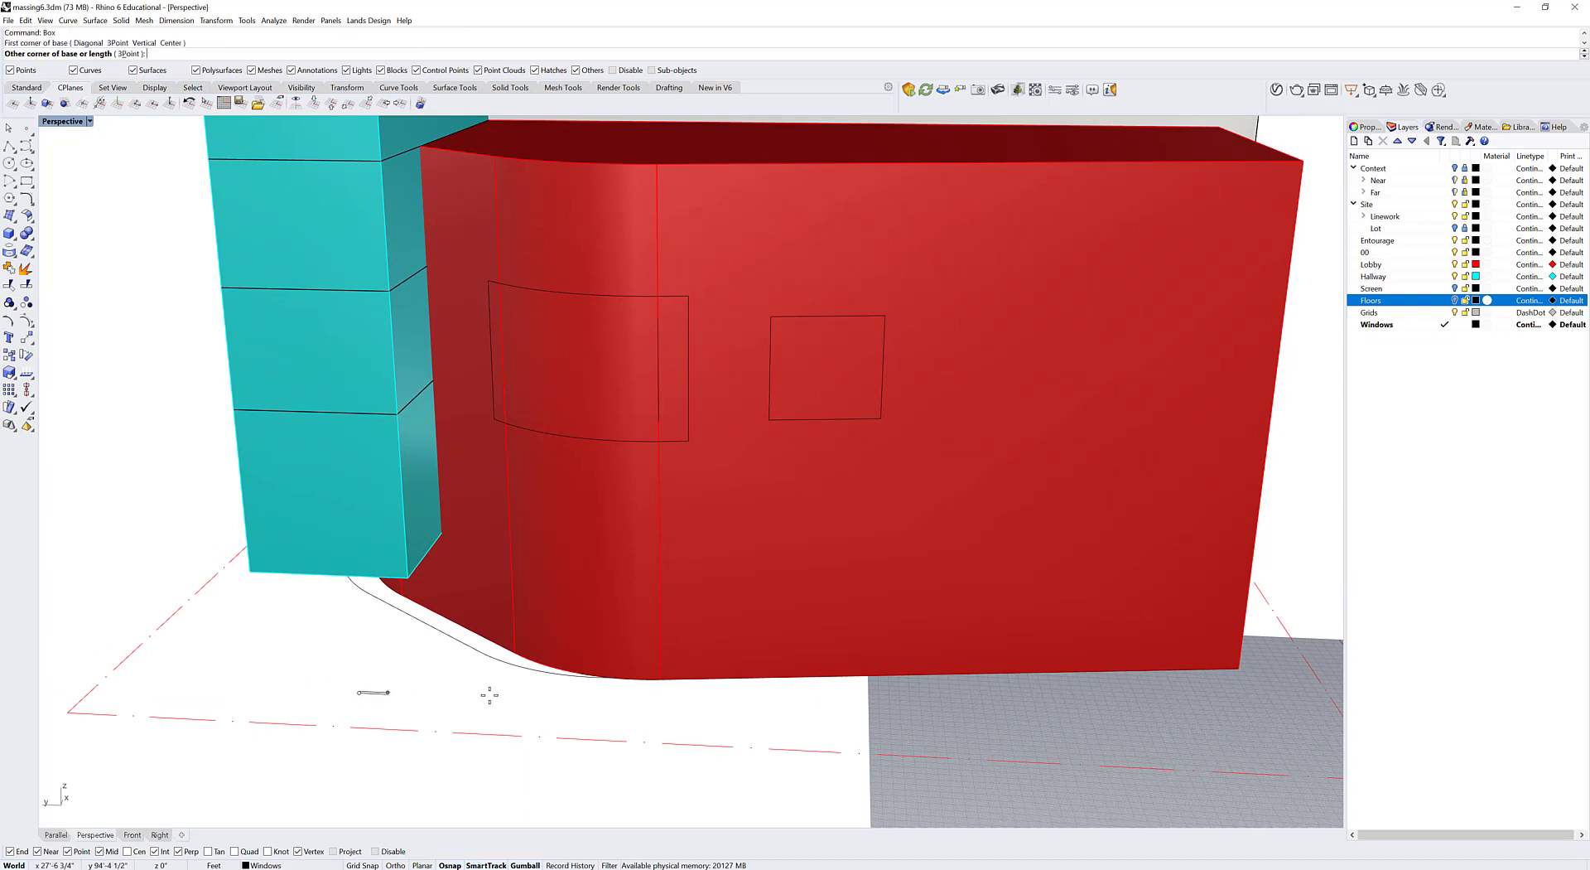
click(546, 632)
click(534, 584)
click(456, 627)
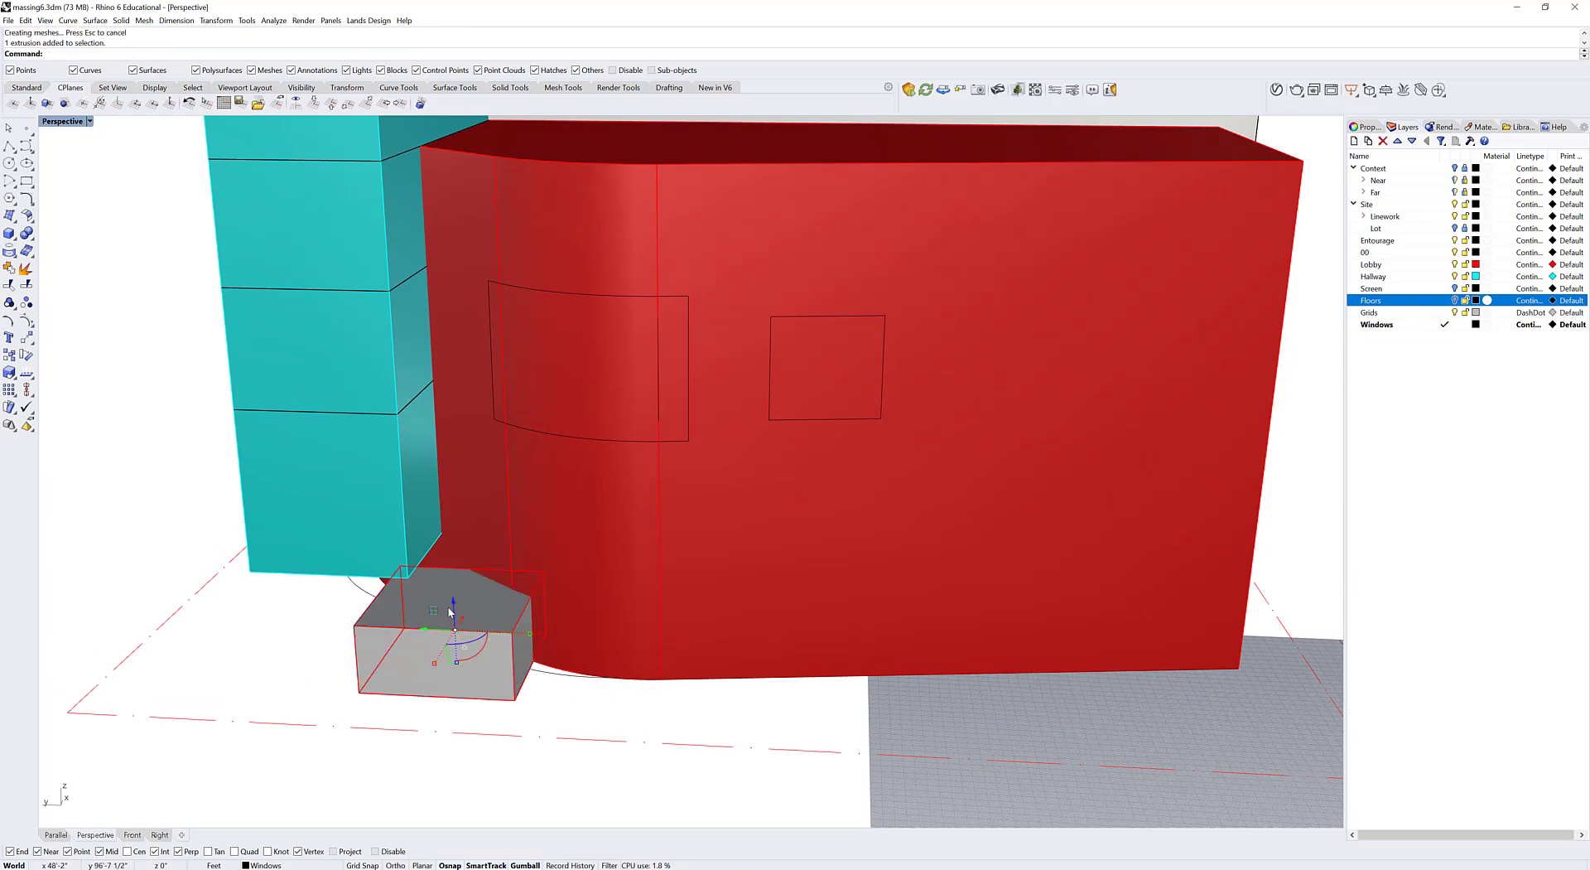
drag(450, 611, 551, 404)
key(ctrl+z)
Step: Intersect the box with the lobby's curved wall and delete the box, keeping only the intersection curve
click(394, 703)
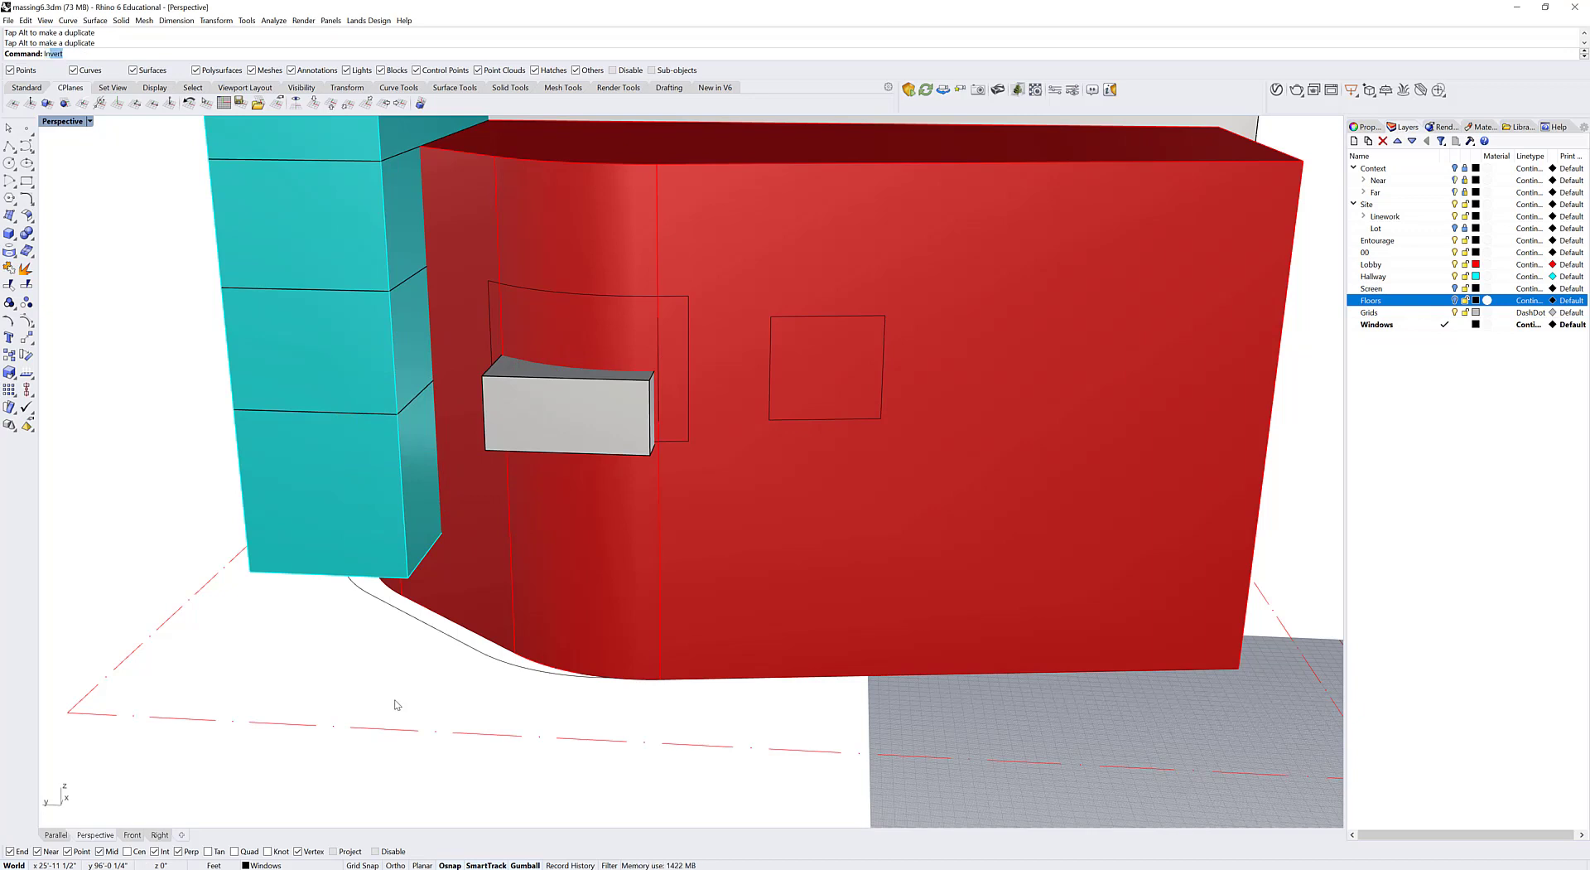
text(Intersect)
key(Return)
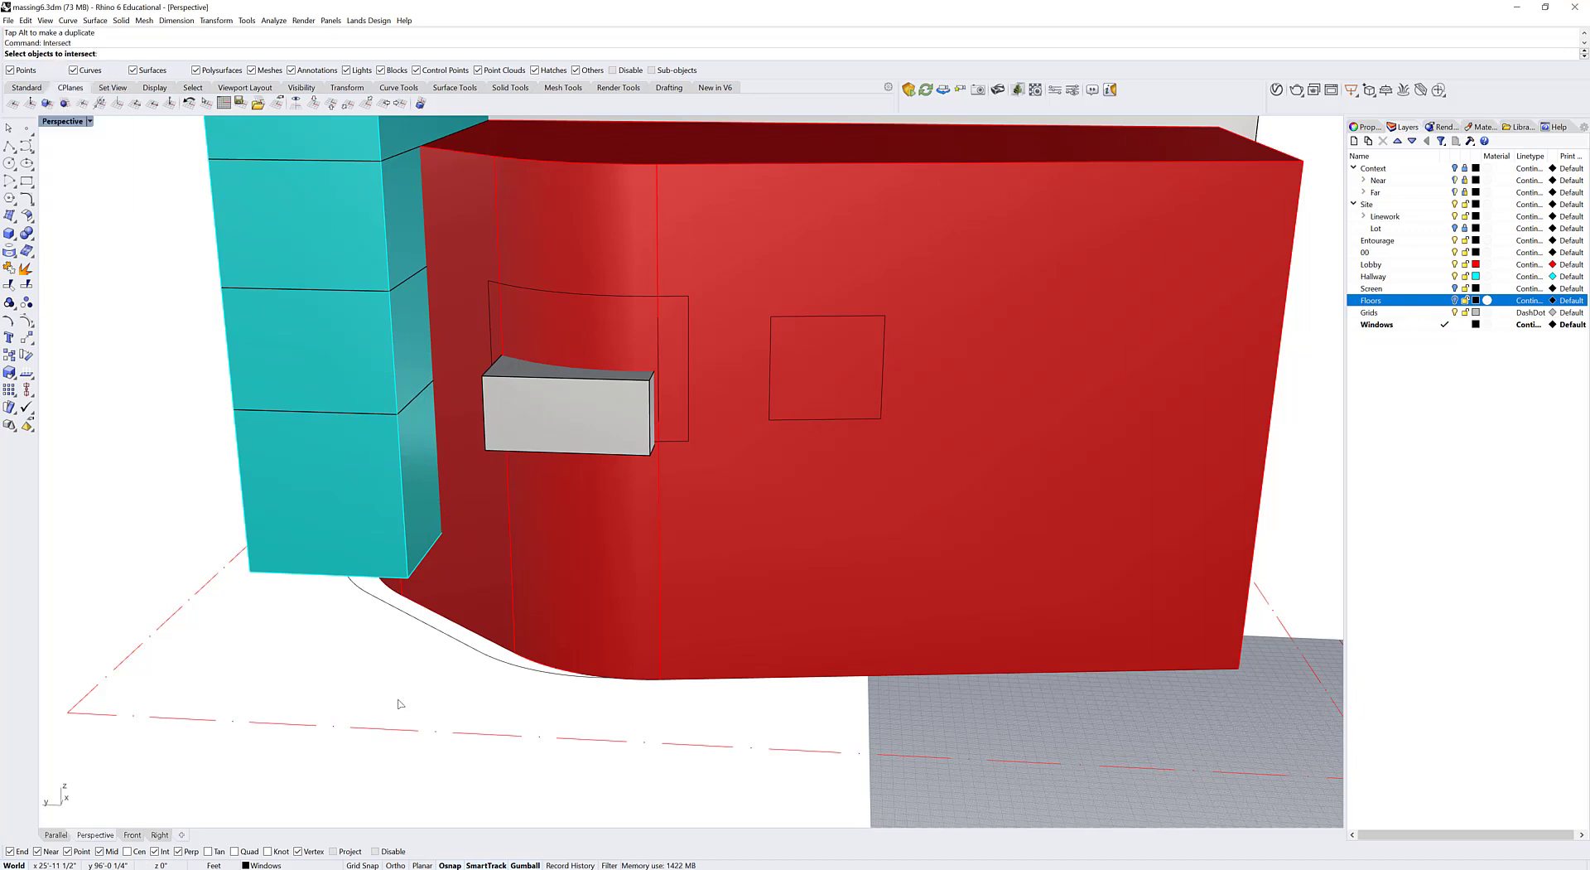
click(553, 401)
click(610, 256)
key(Return)
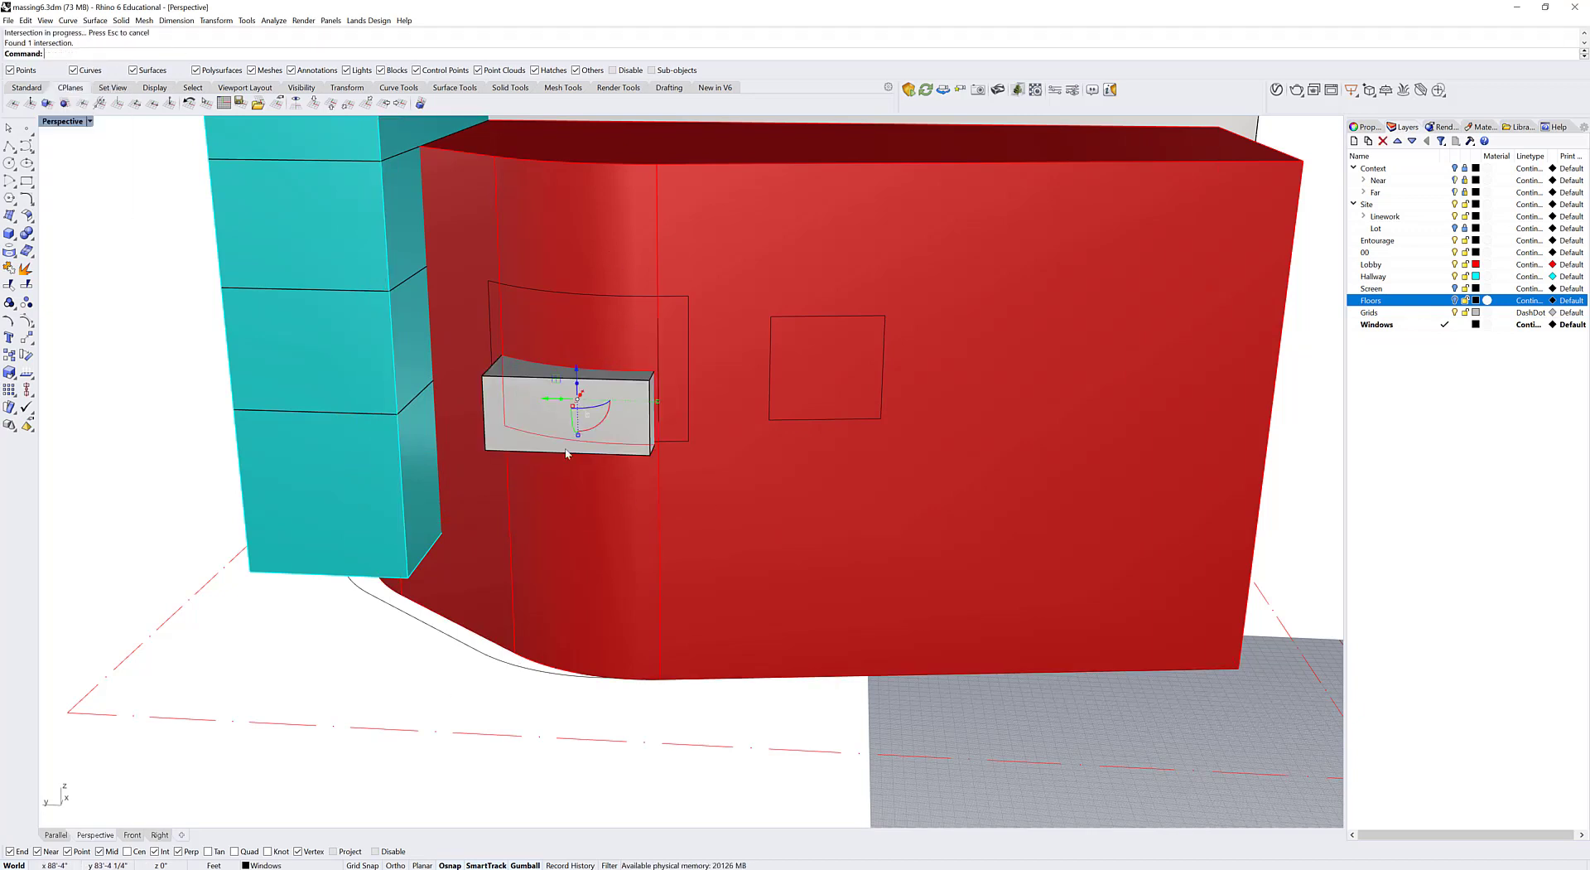
click(491, 390)
key(Delete)
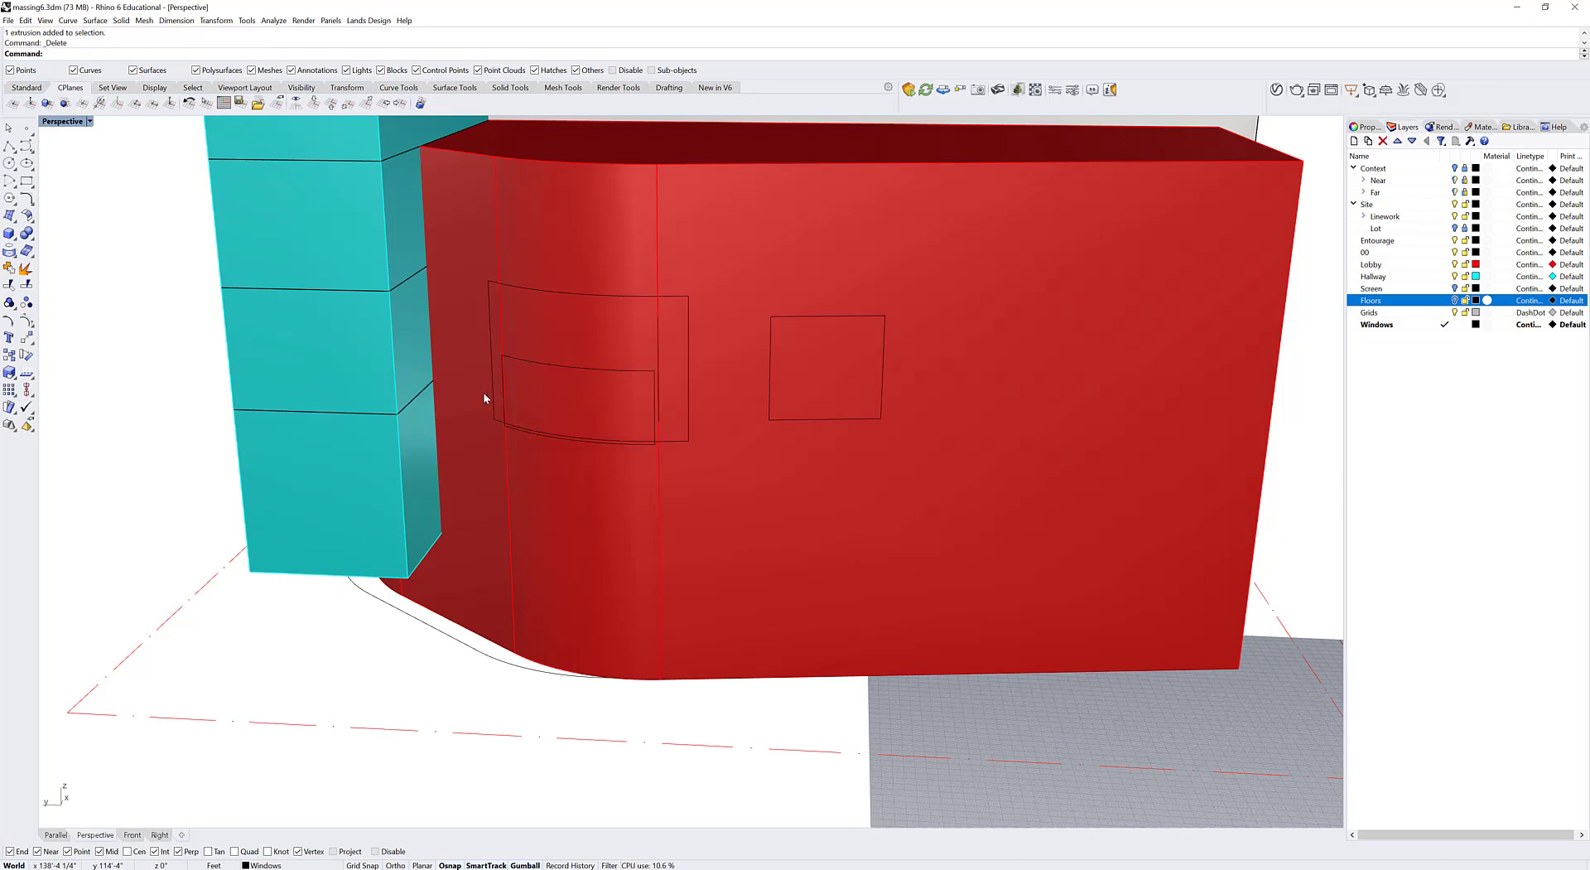
Step: Compare the corner outlines with the floor lines by showing the Floors layer and hiding it again
right_drag(484, 390, 711, 398)
scroll(820, 386, up, 2)
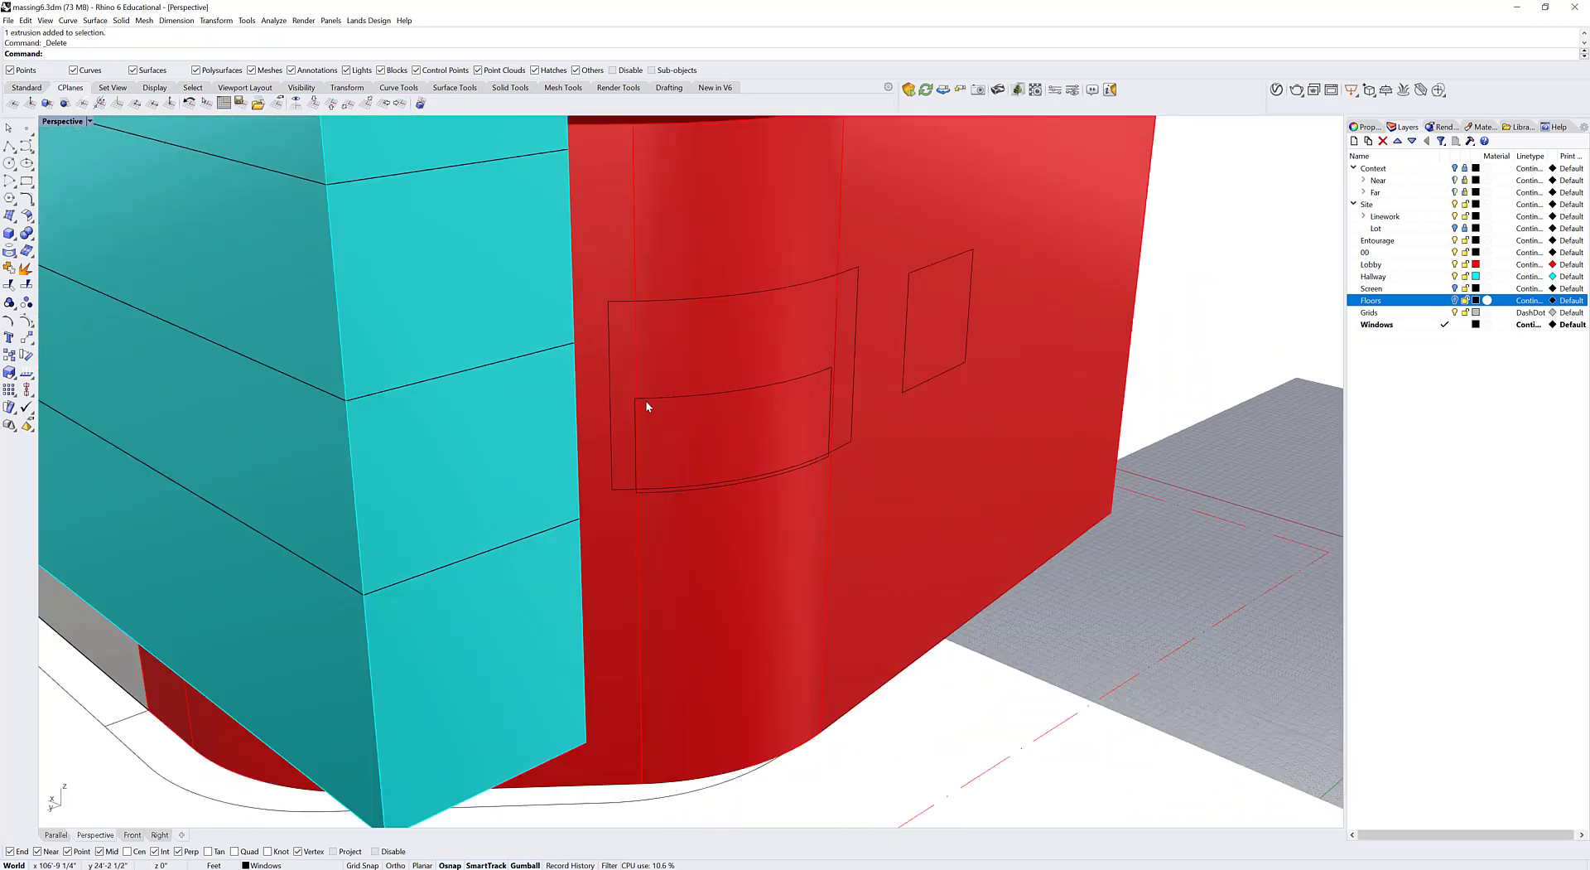
click(1454, 300)
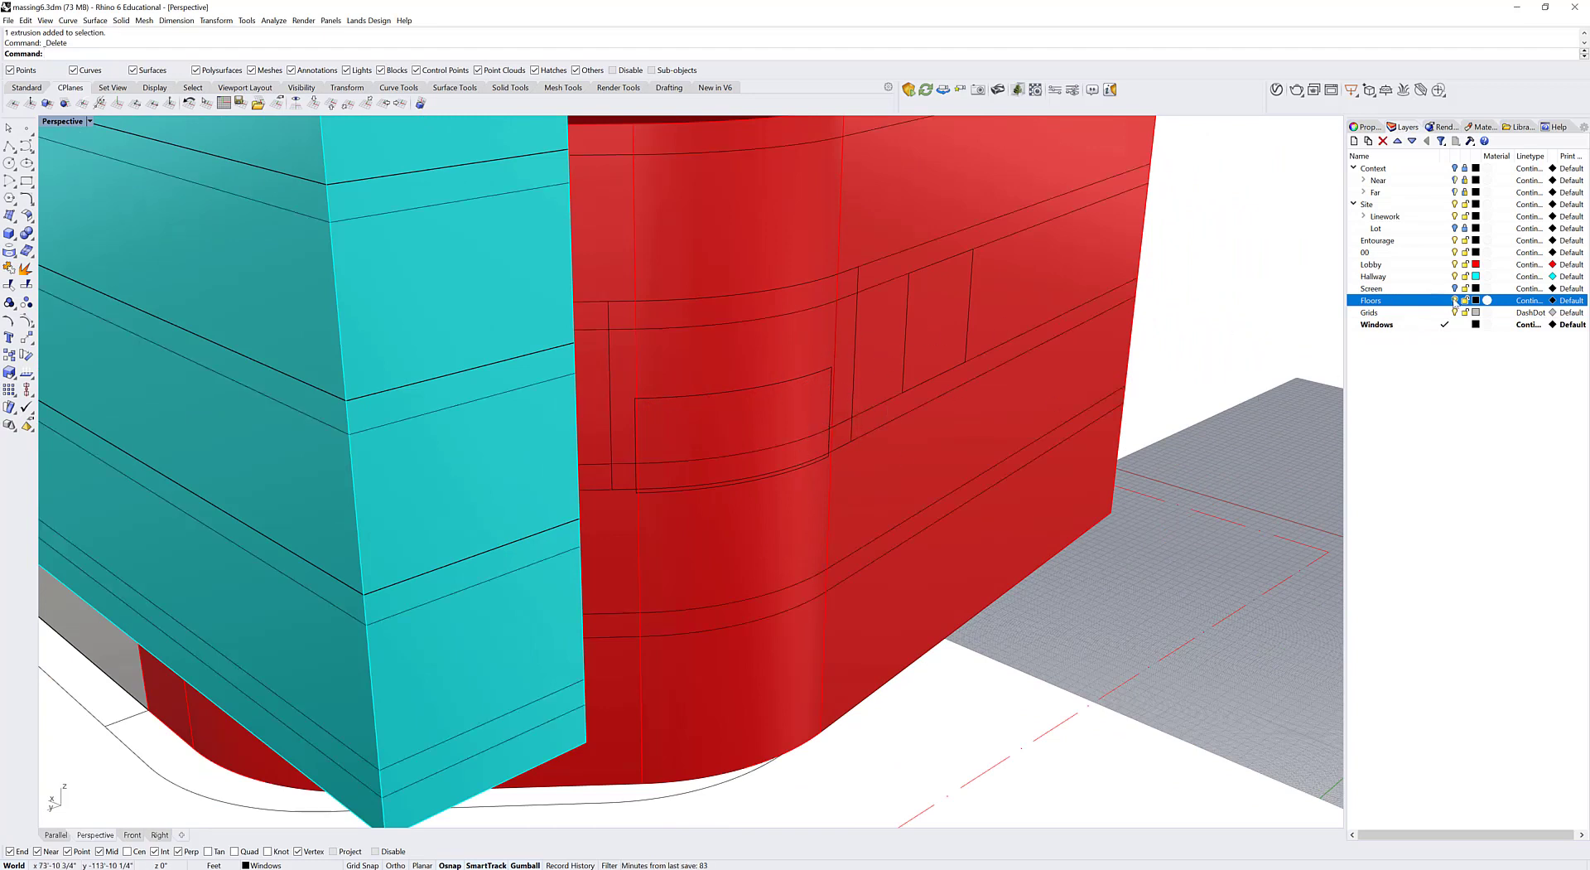
click(1454, 300)
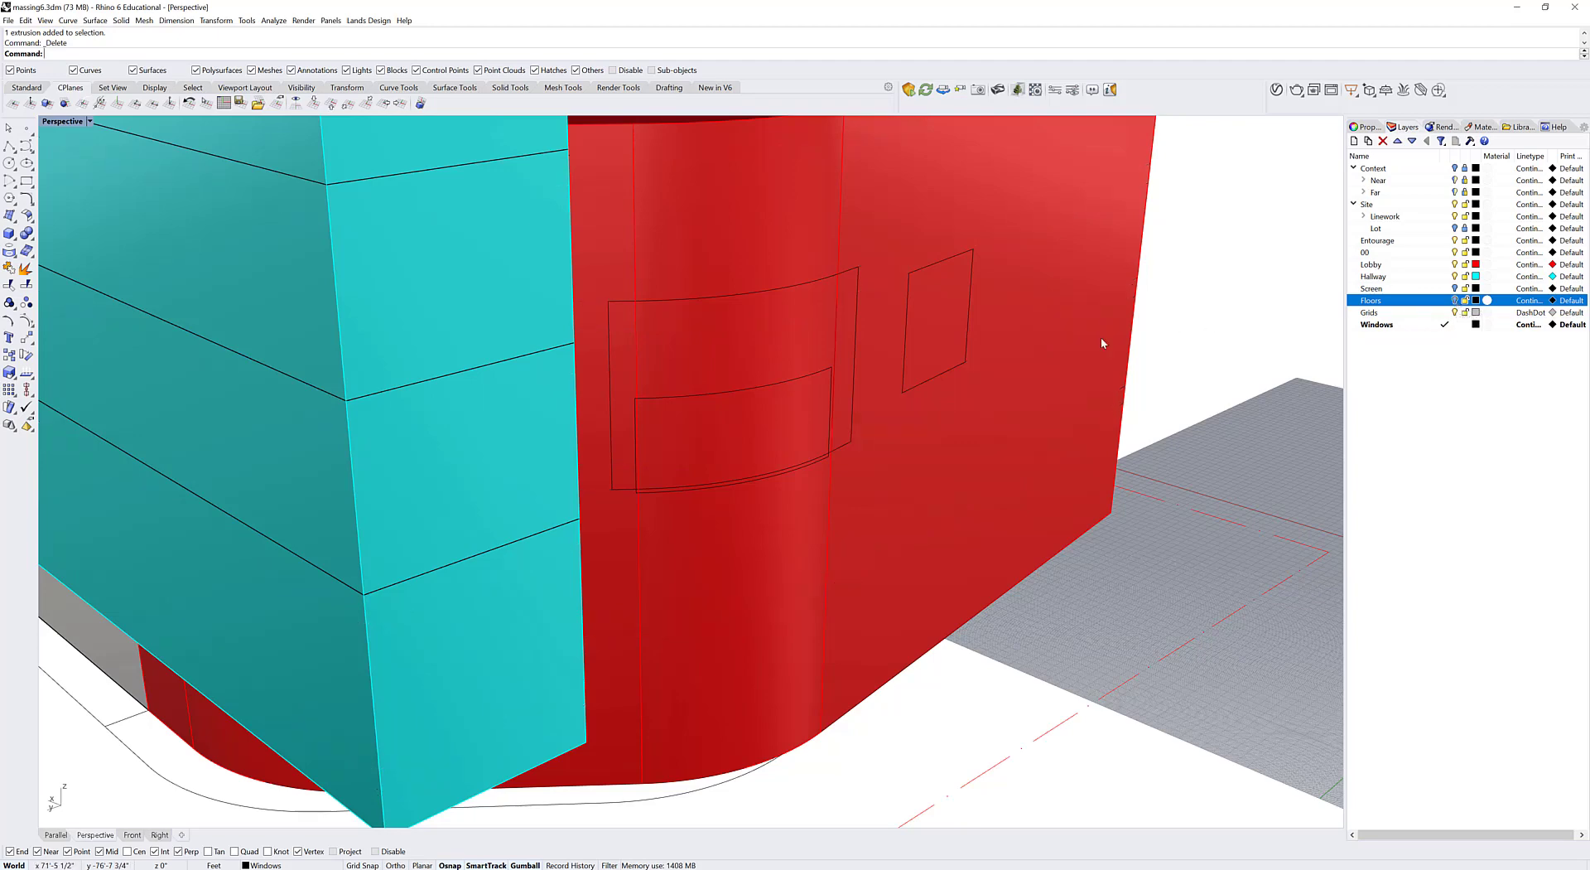
right_drag(1102, 339, 604, 340)
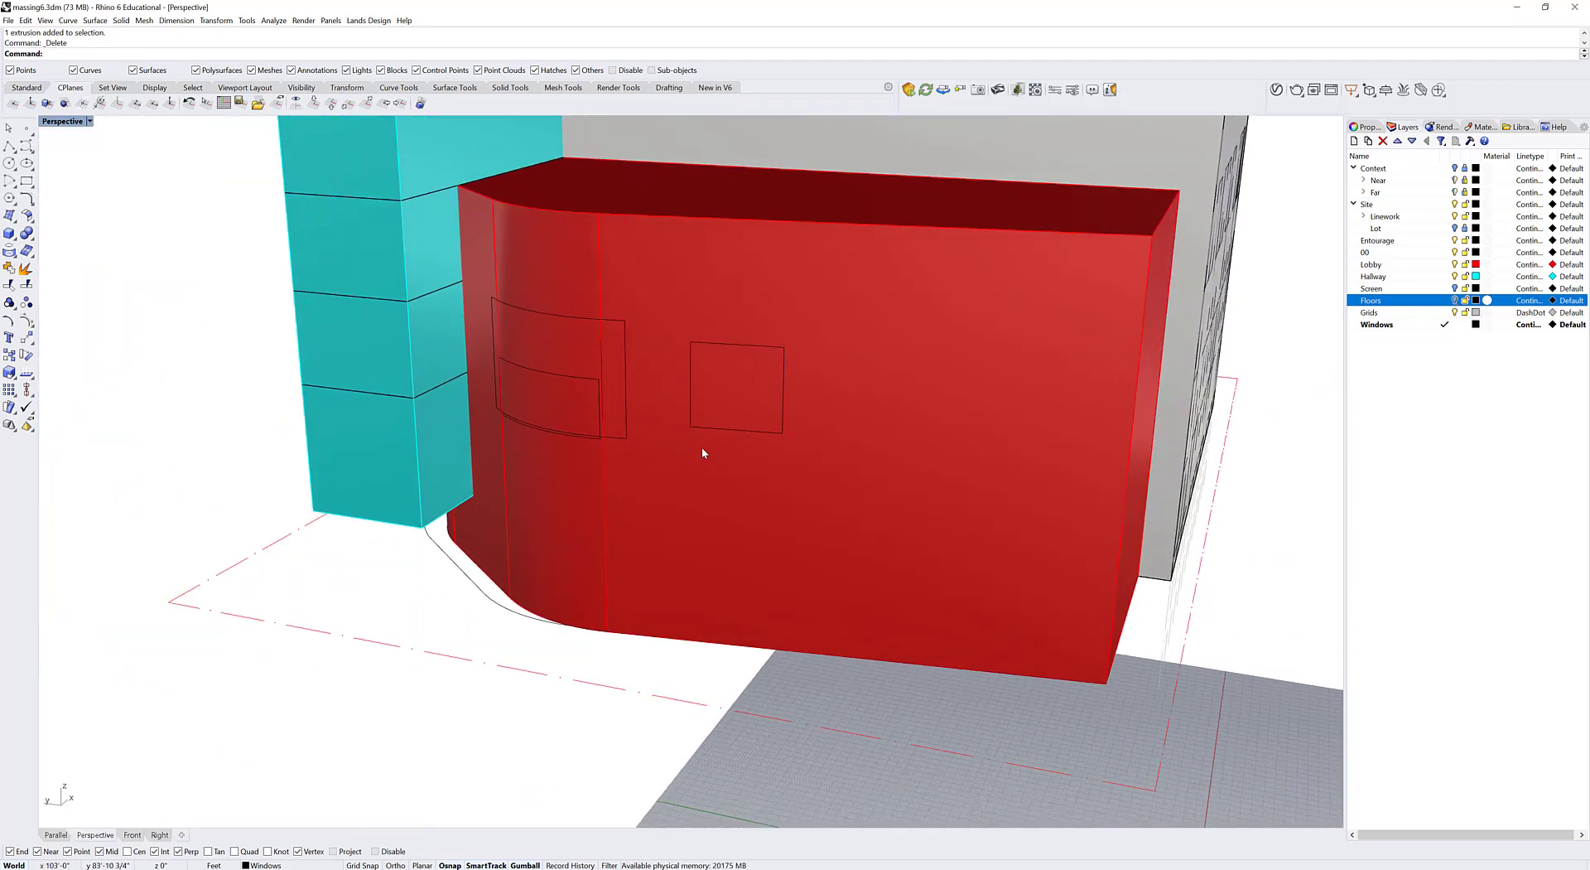
right_drag(694, 367, 735, 223)
Step: Change the Perspective viewport's projection to Parallel
click(1363, 126)
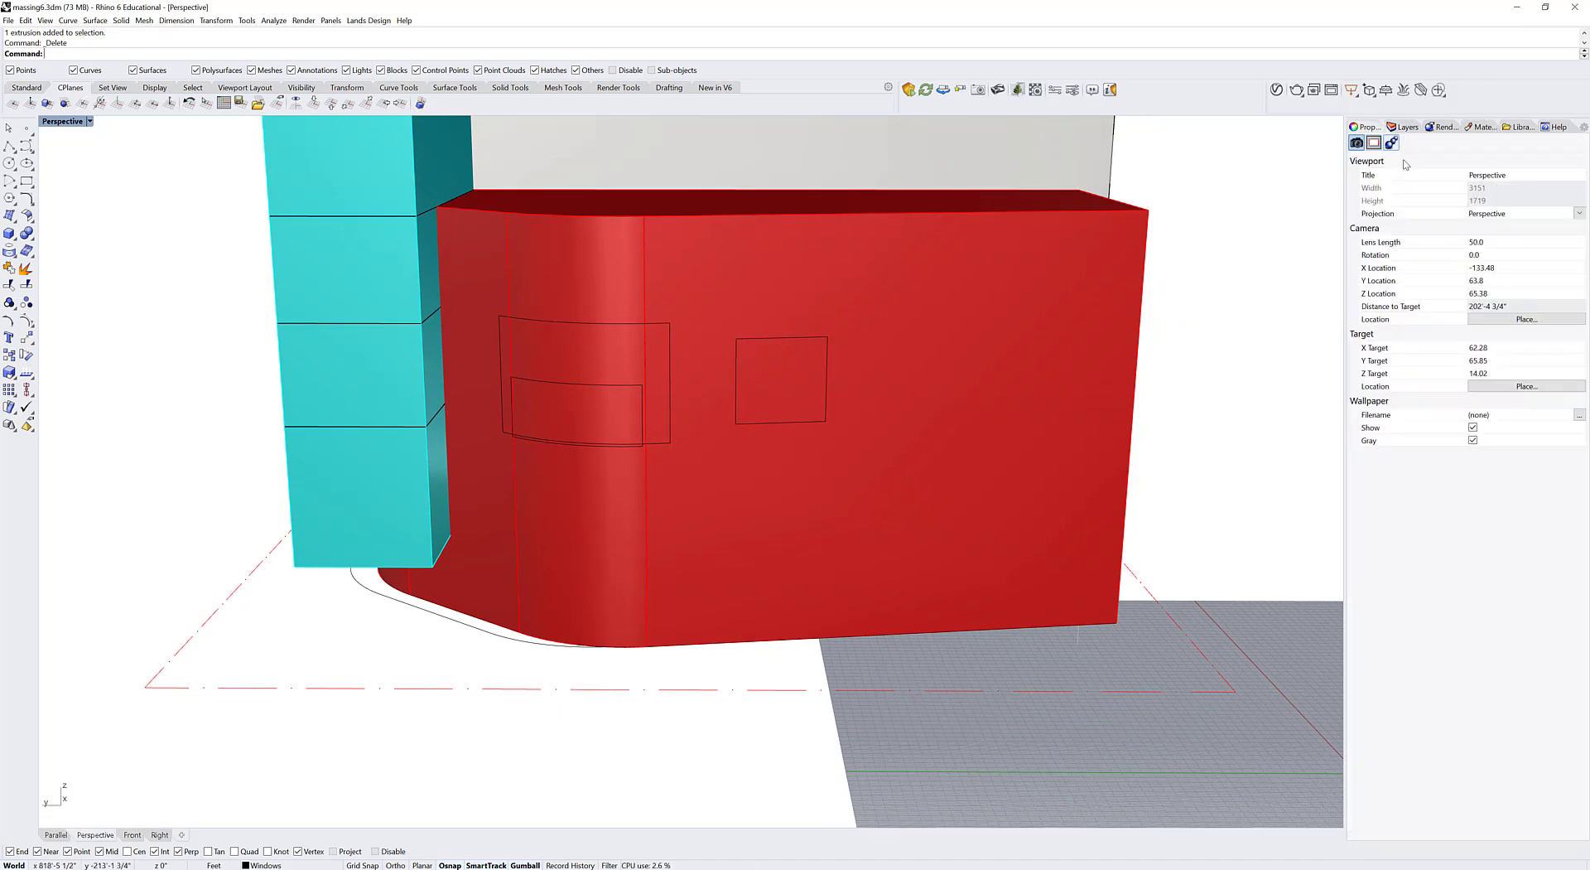
click(1515, 217)
click(1507, 227)
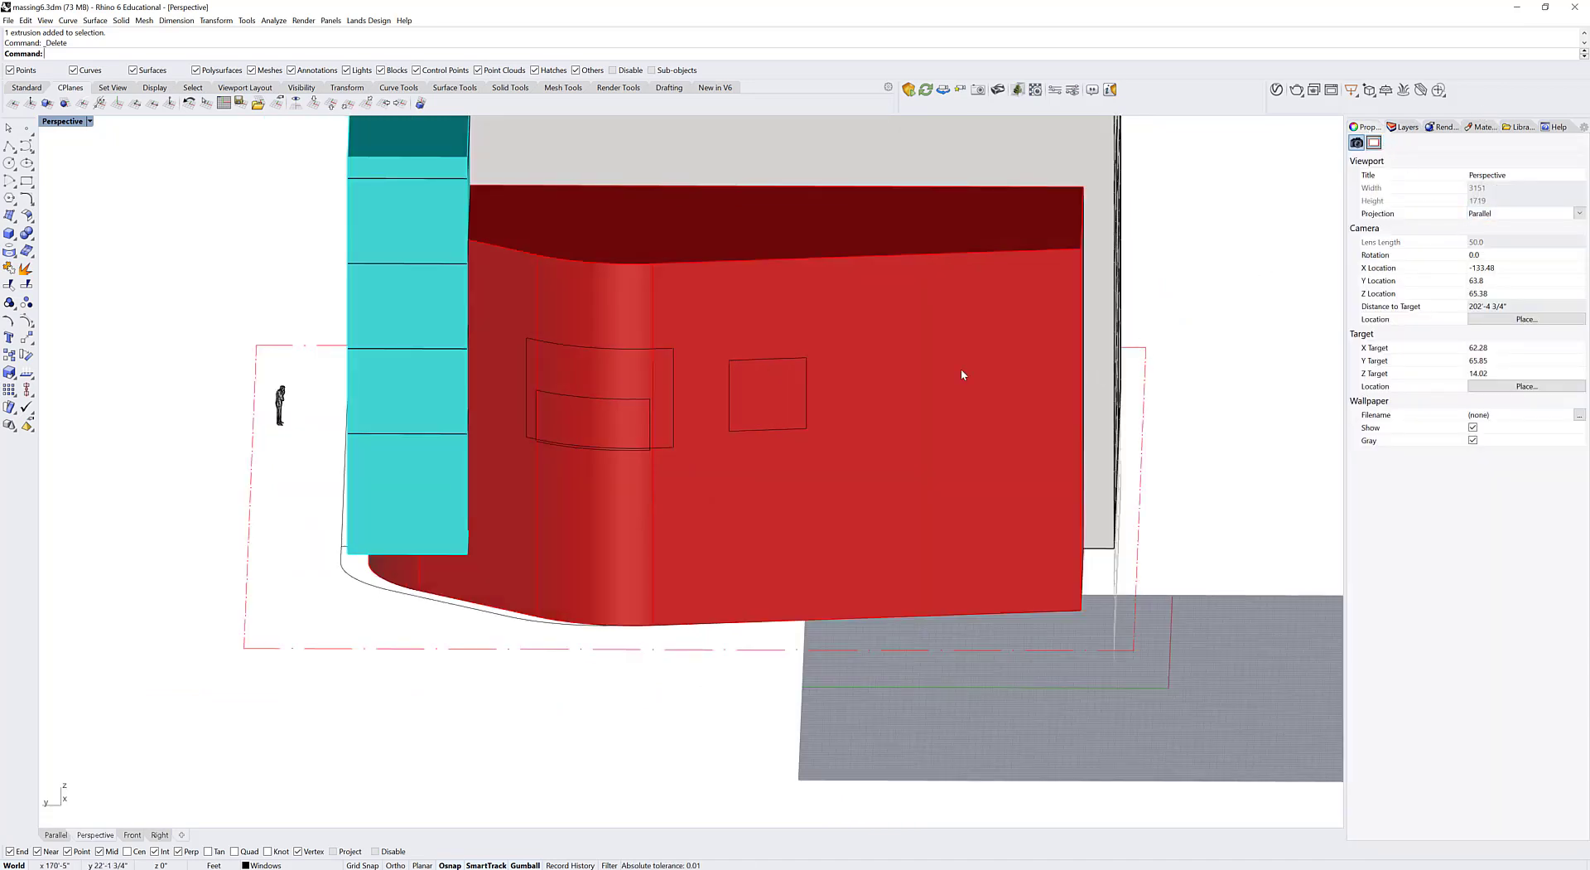
right_drag(961, 374, 868, 347)
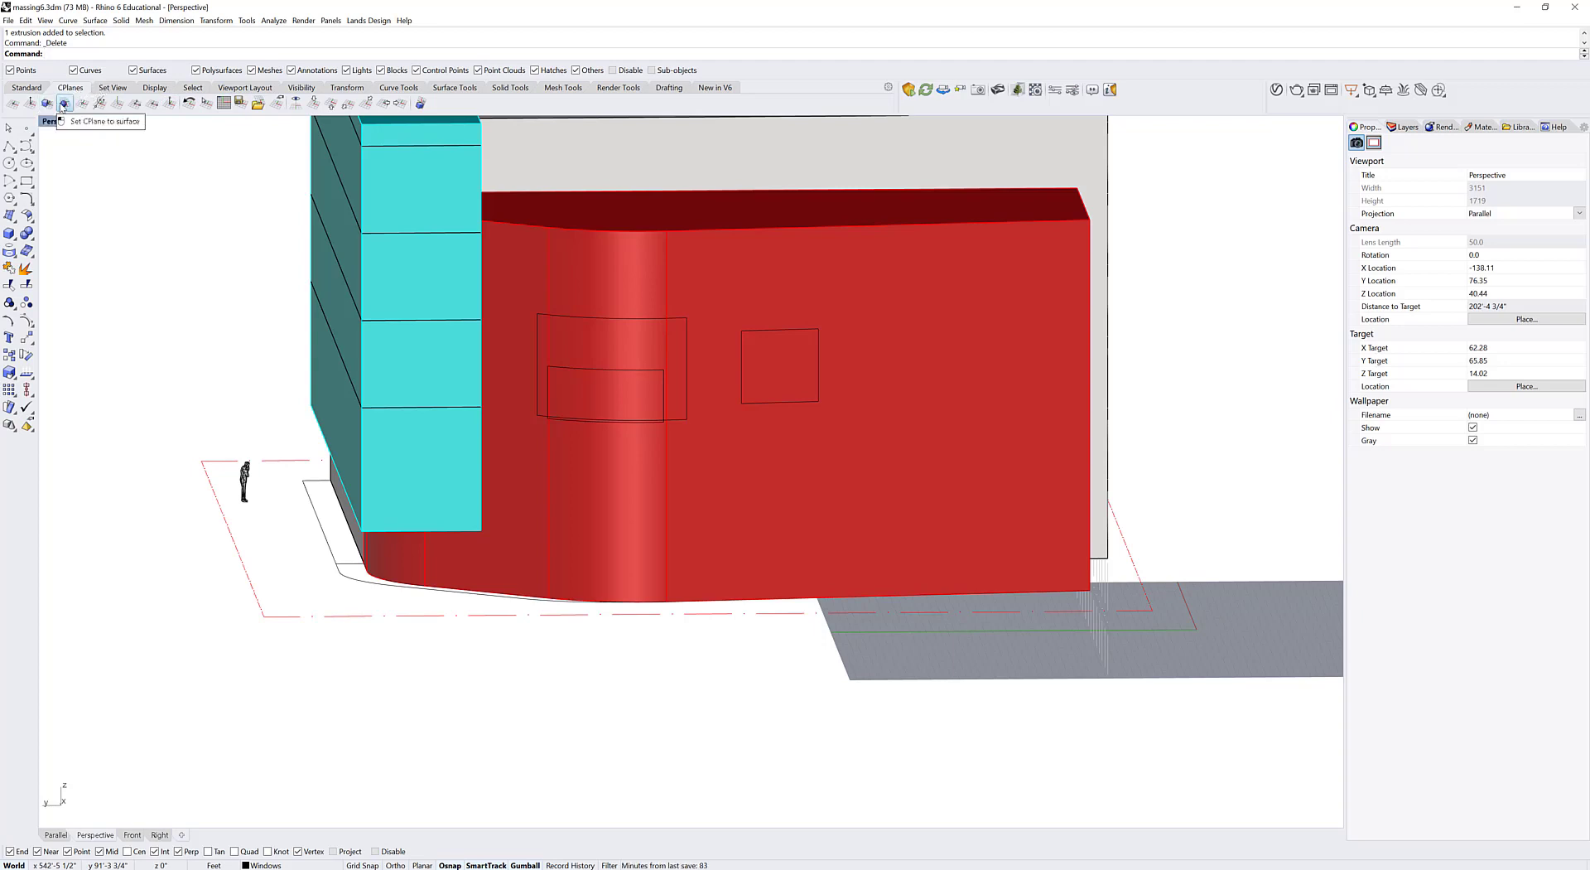
Step: Orient the camera perpendicular to the narrow end face of the cyan hallway volume
click(104, 90)
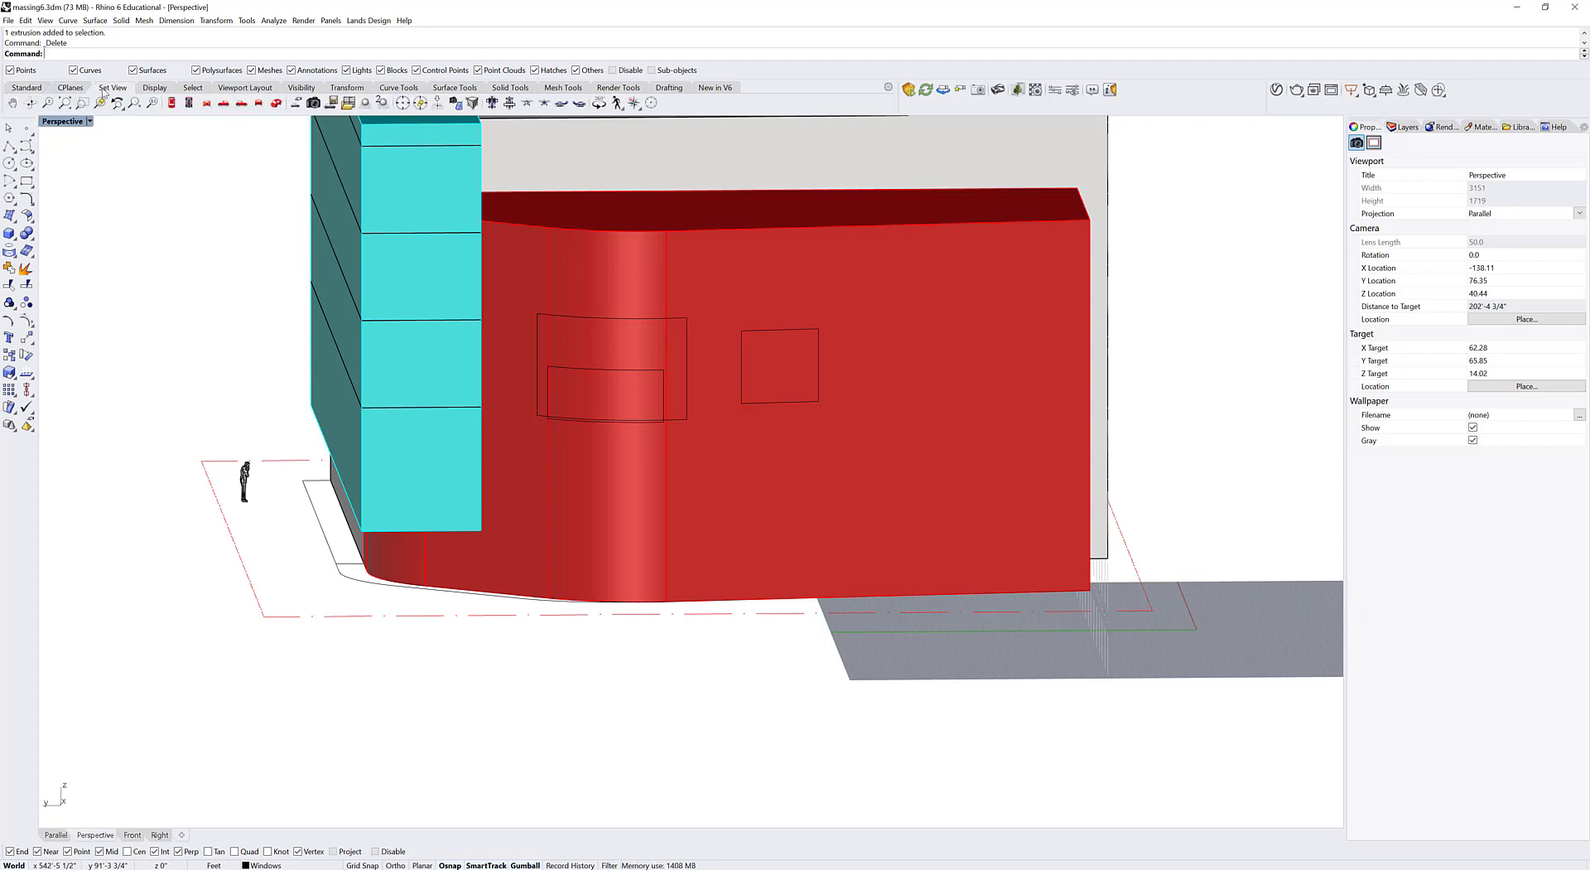
click(456, 103)
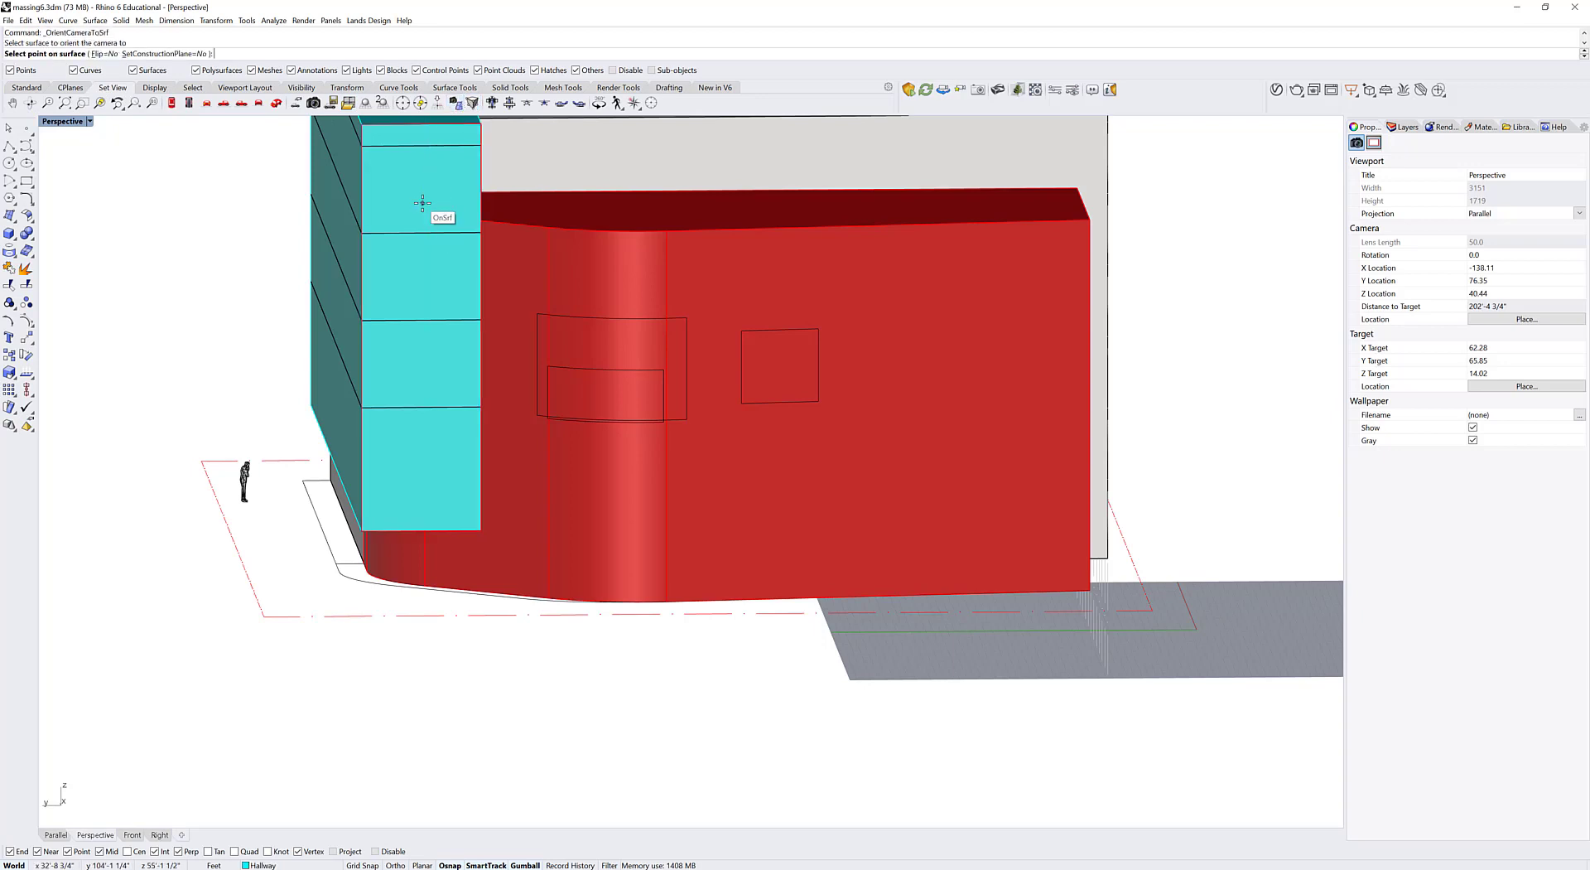
click(416, 201)
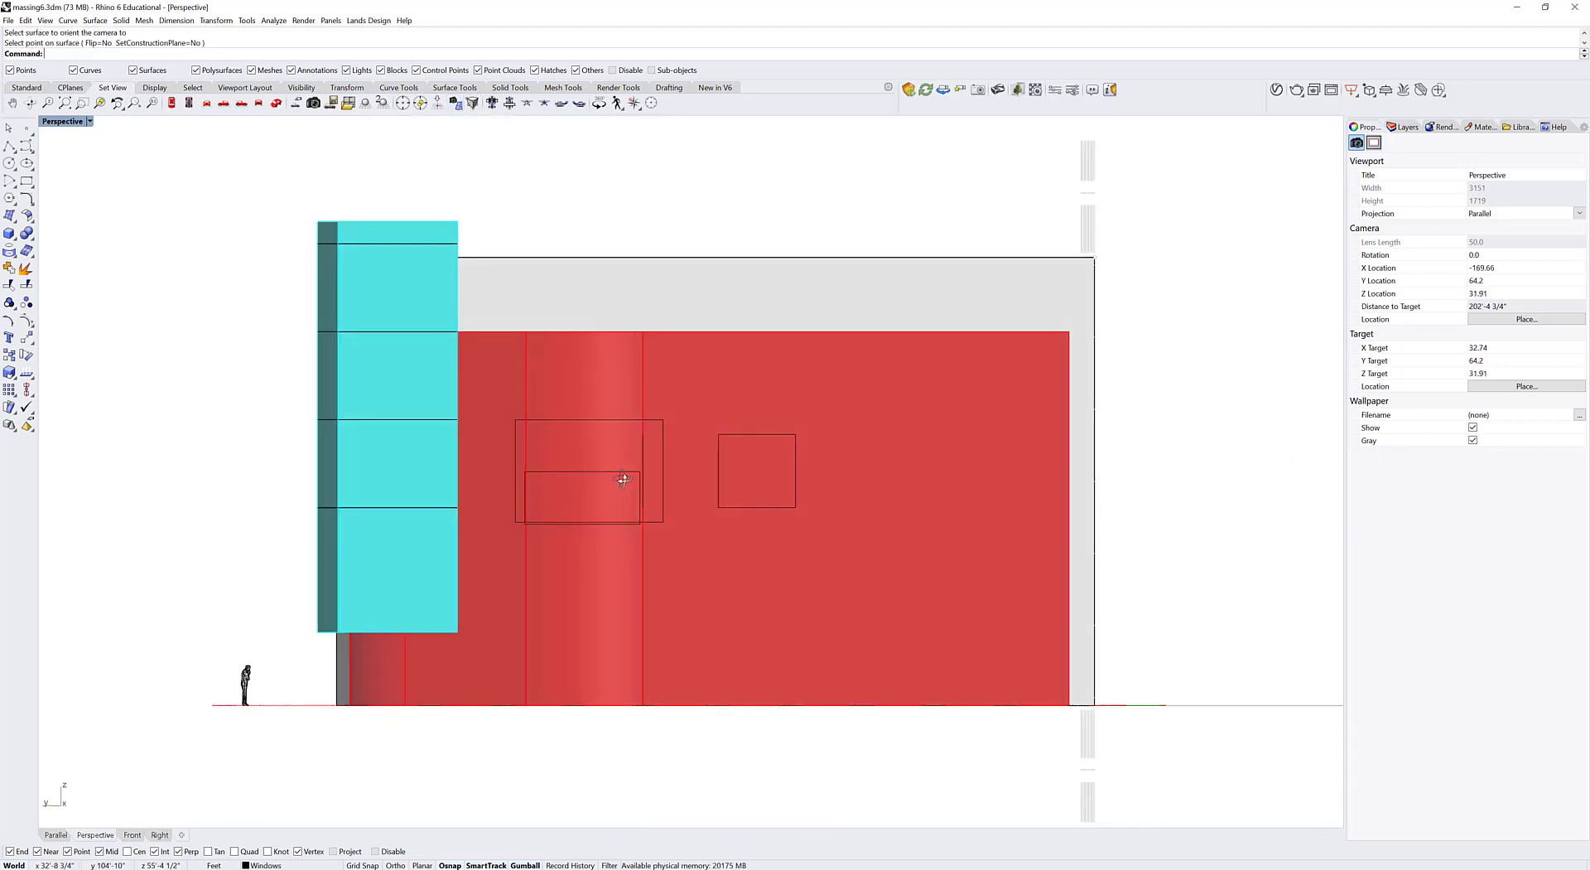
key(Return)
click(406, 295)
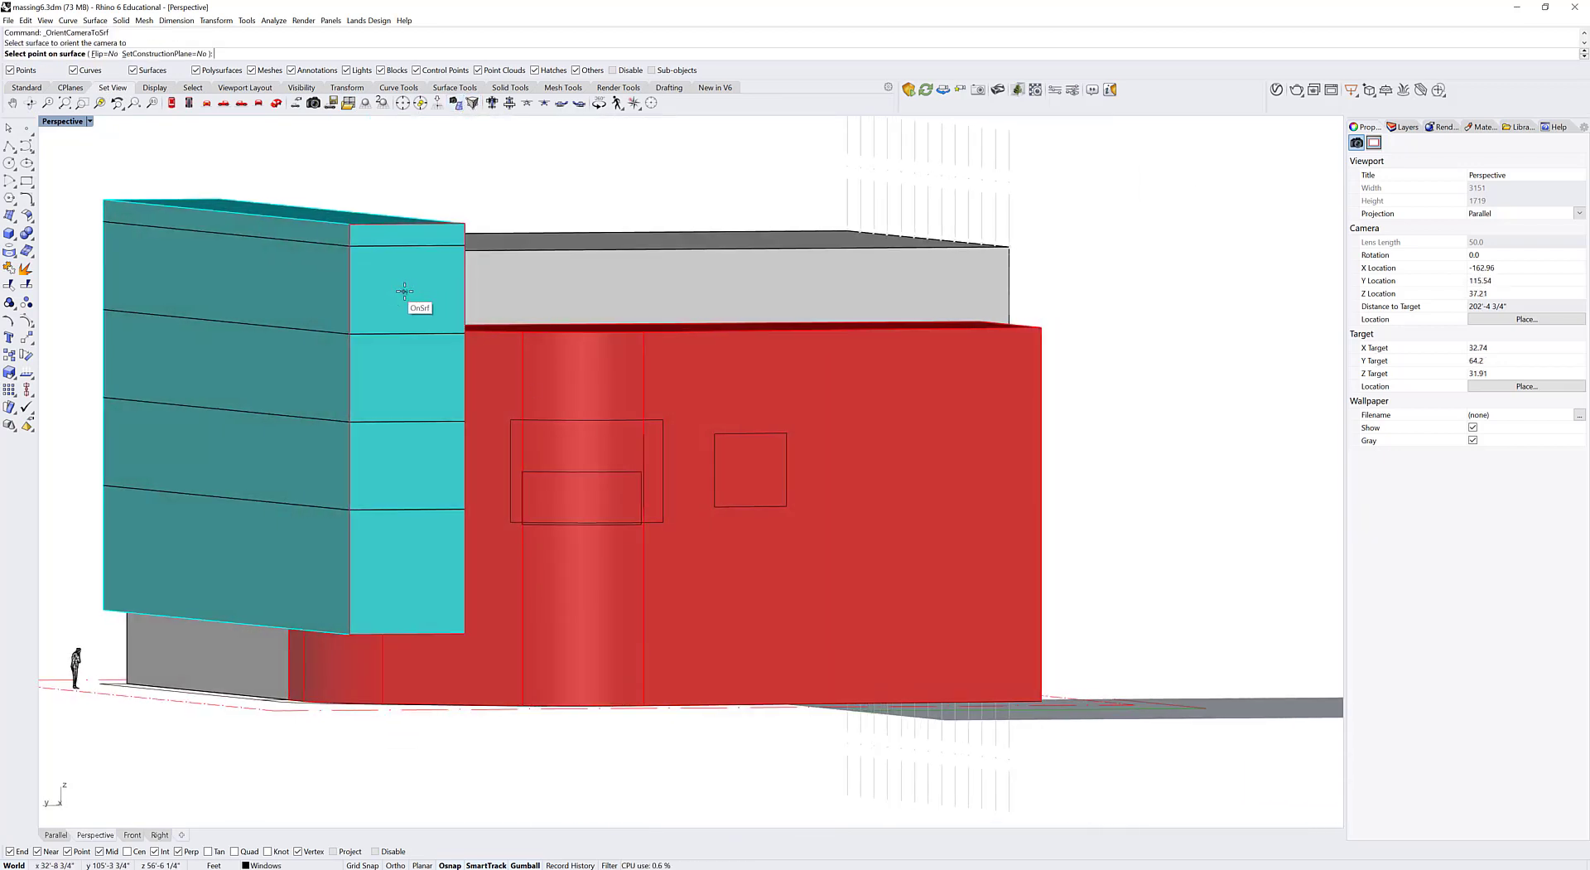
click(409, 298)
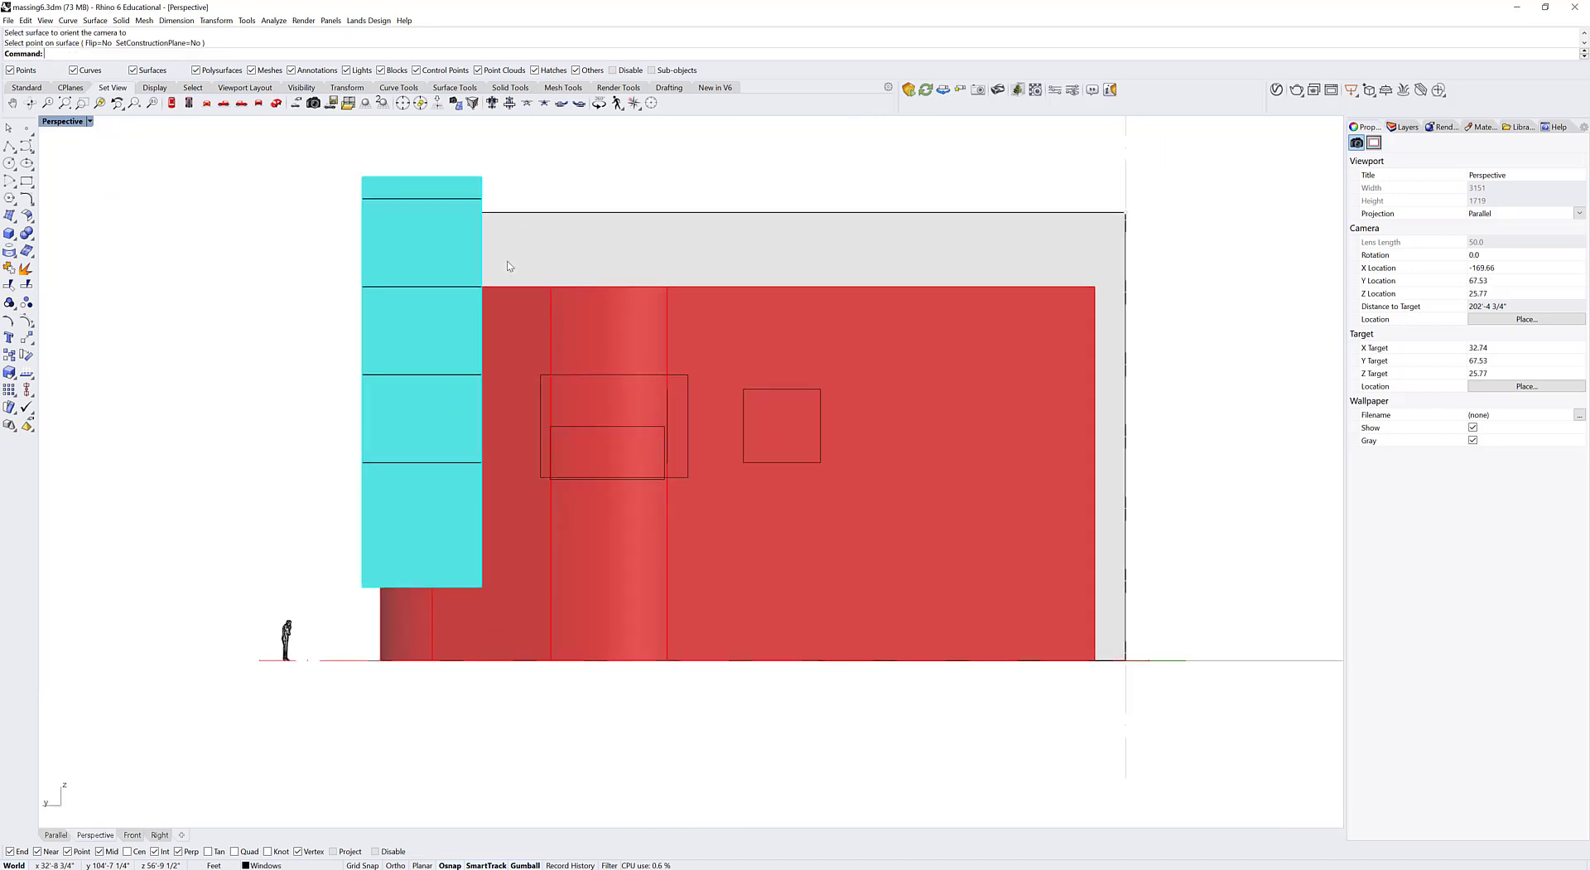
Step: Set the construction plane to the hallway's end face, with its origin at the lower outer corner and X along the bottom edge
click(72, 89)
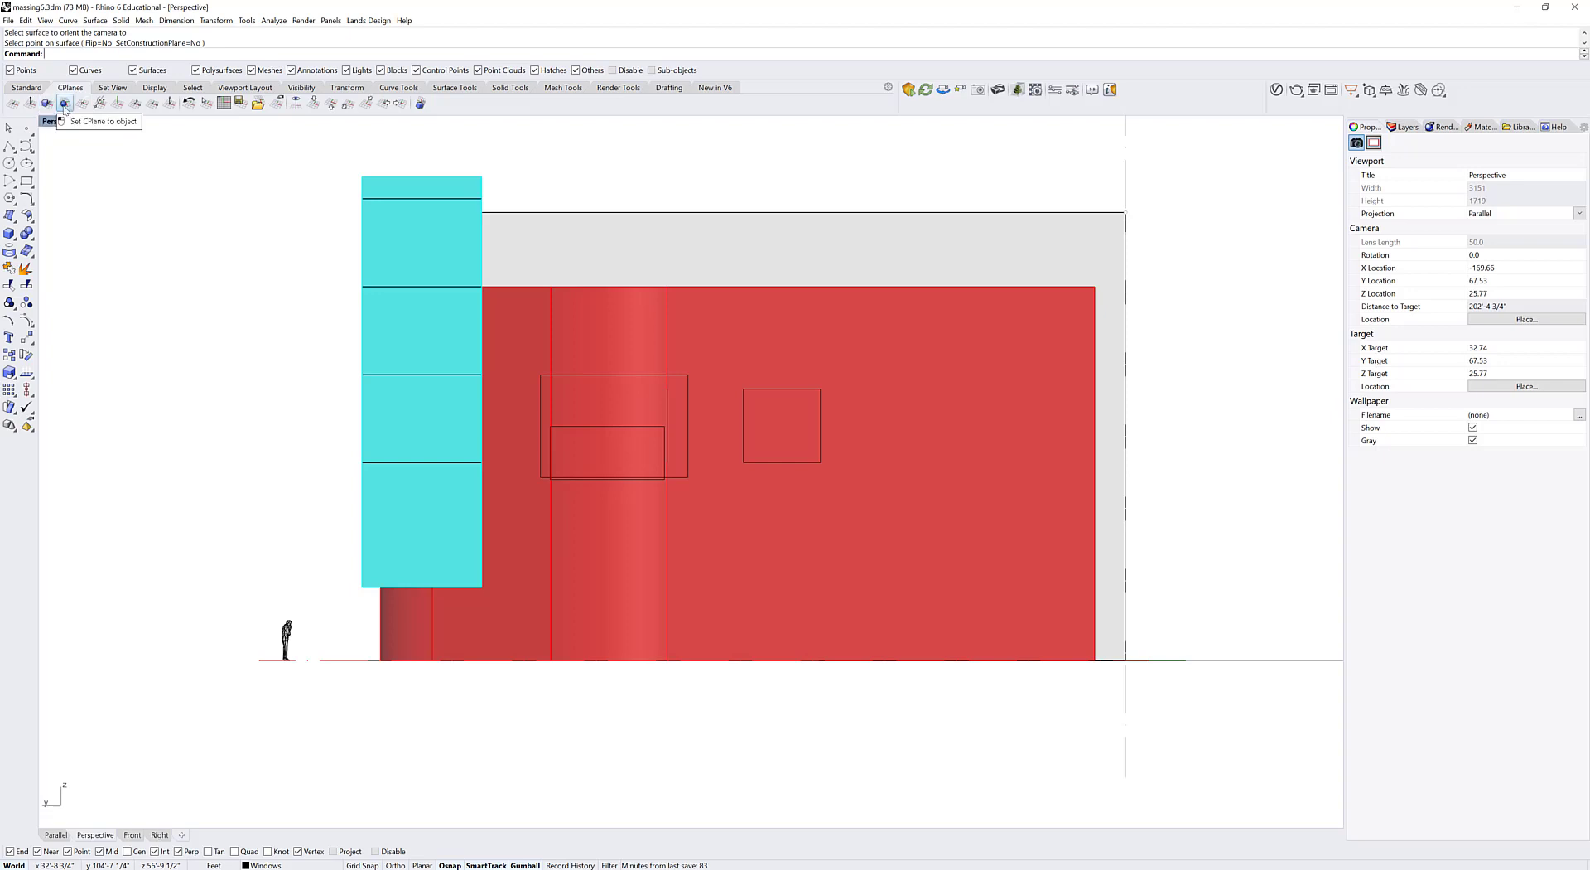
click(64, 103)
click(418, 259)
click(362, 587)
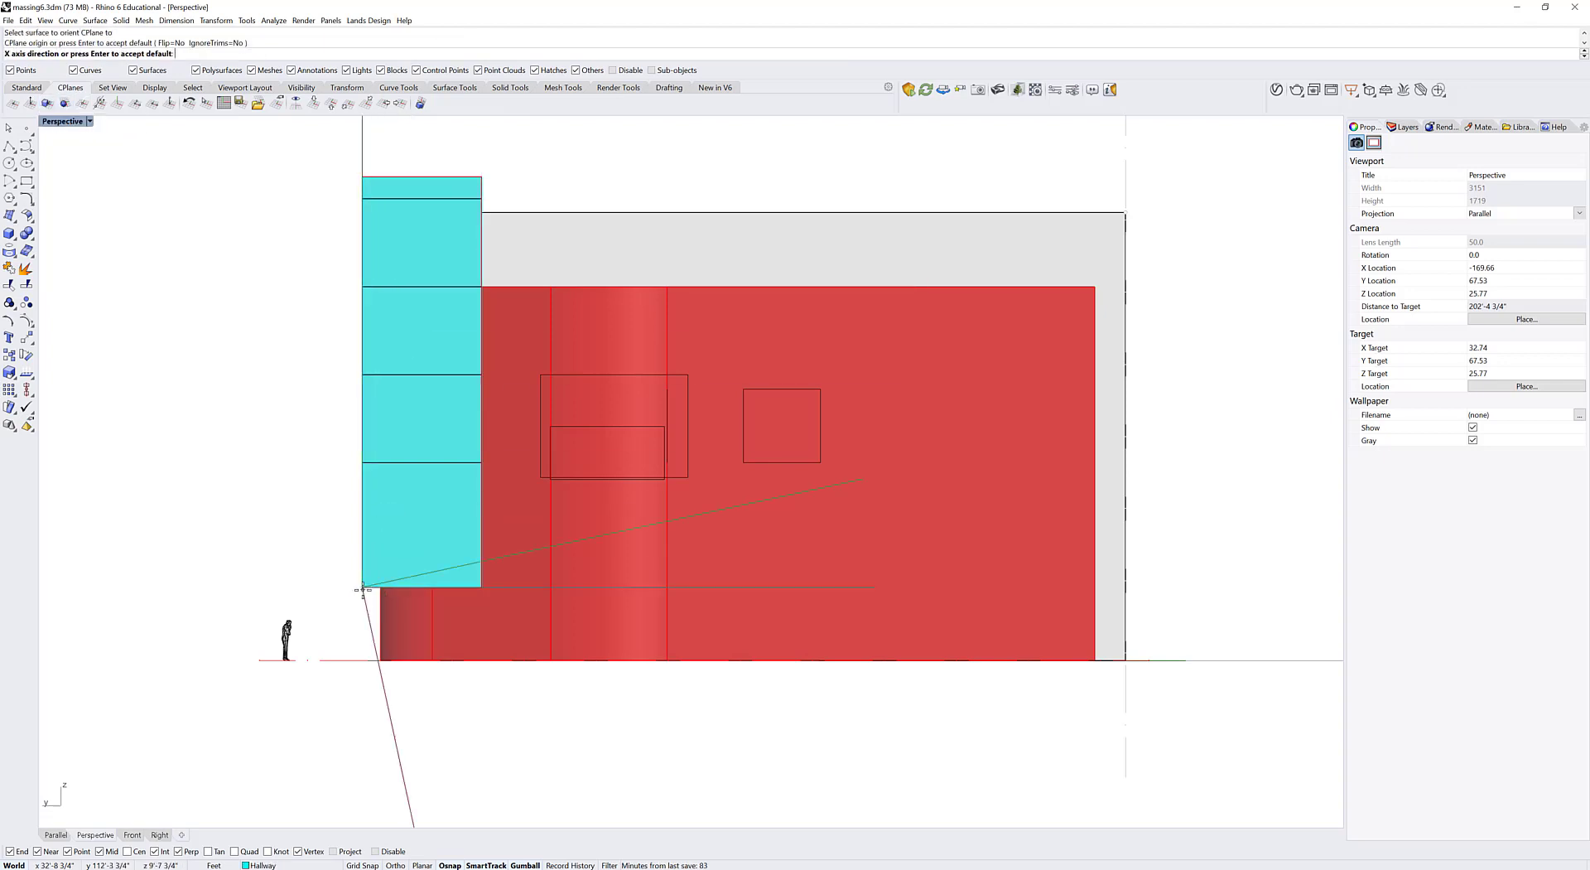
click(399, 587)
right_drag(488, 433, 429, 435)
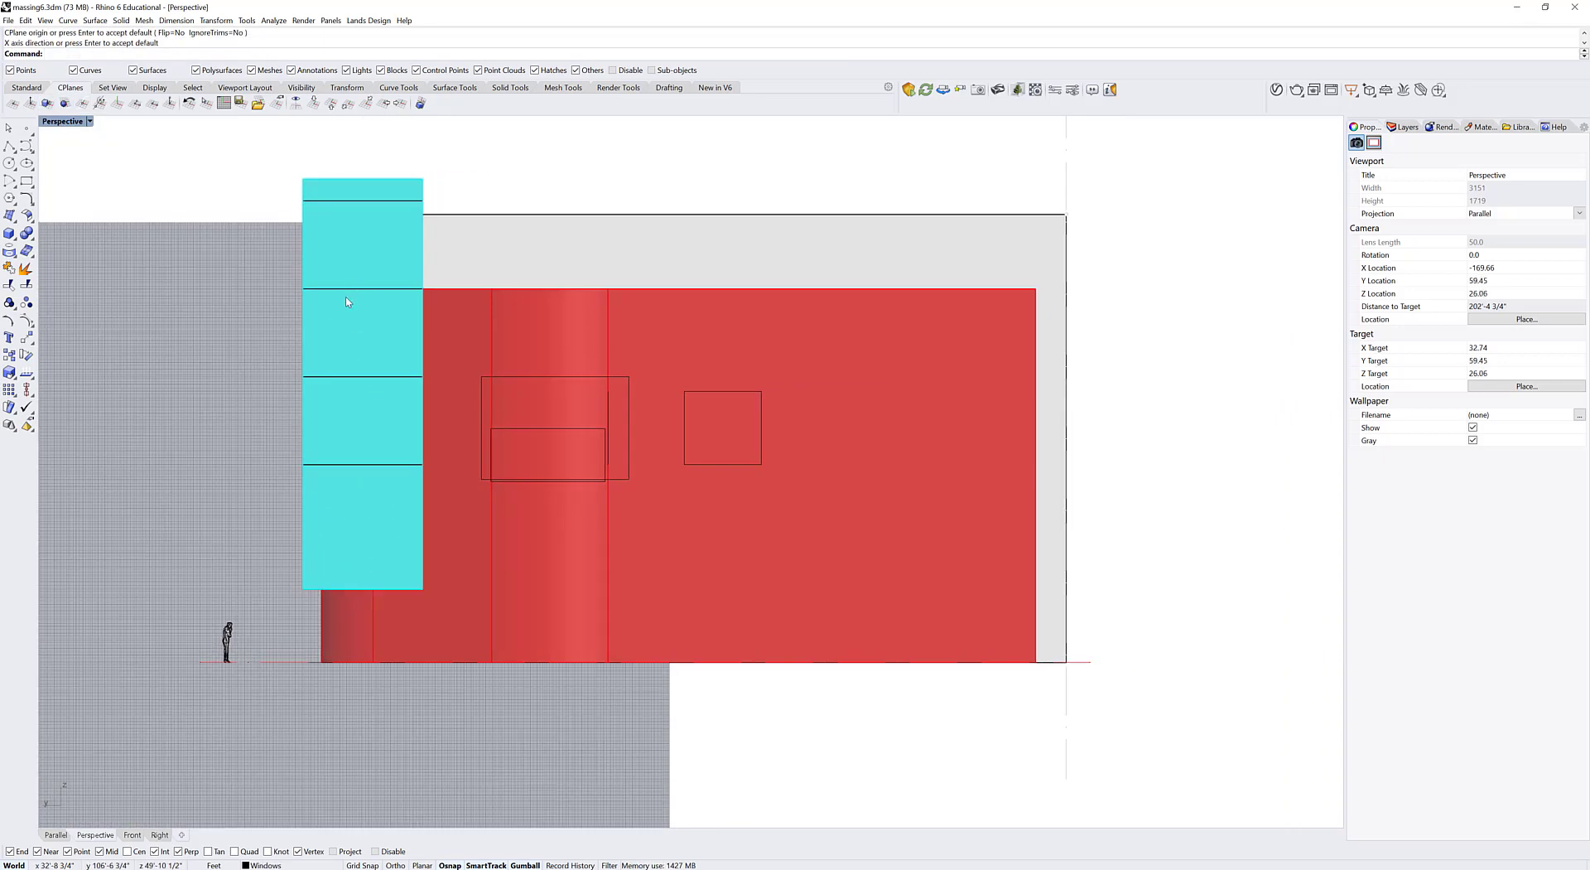
text(line)
key(Return)
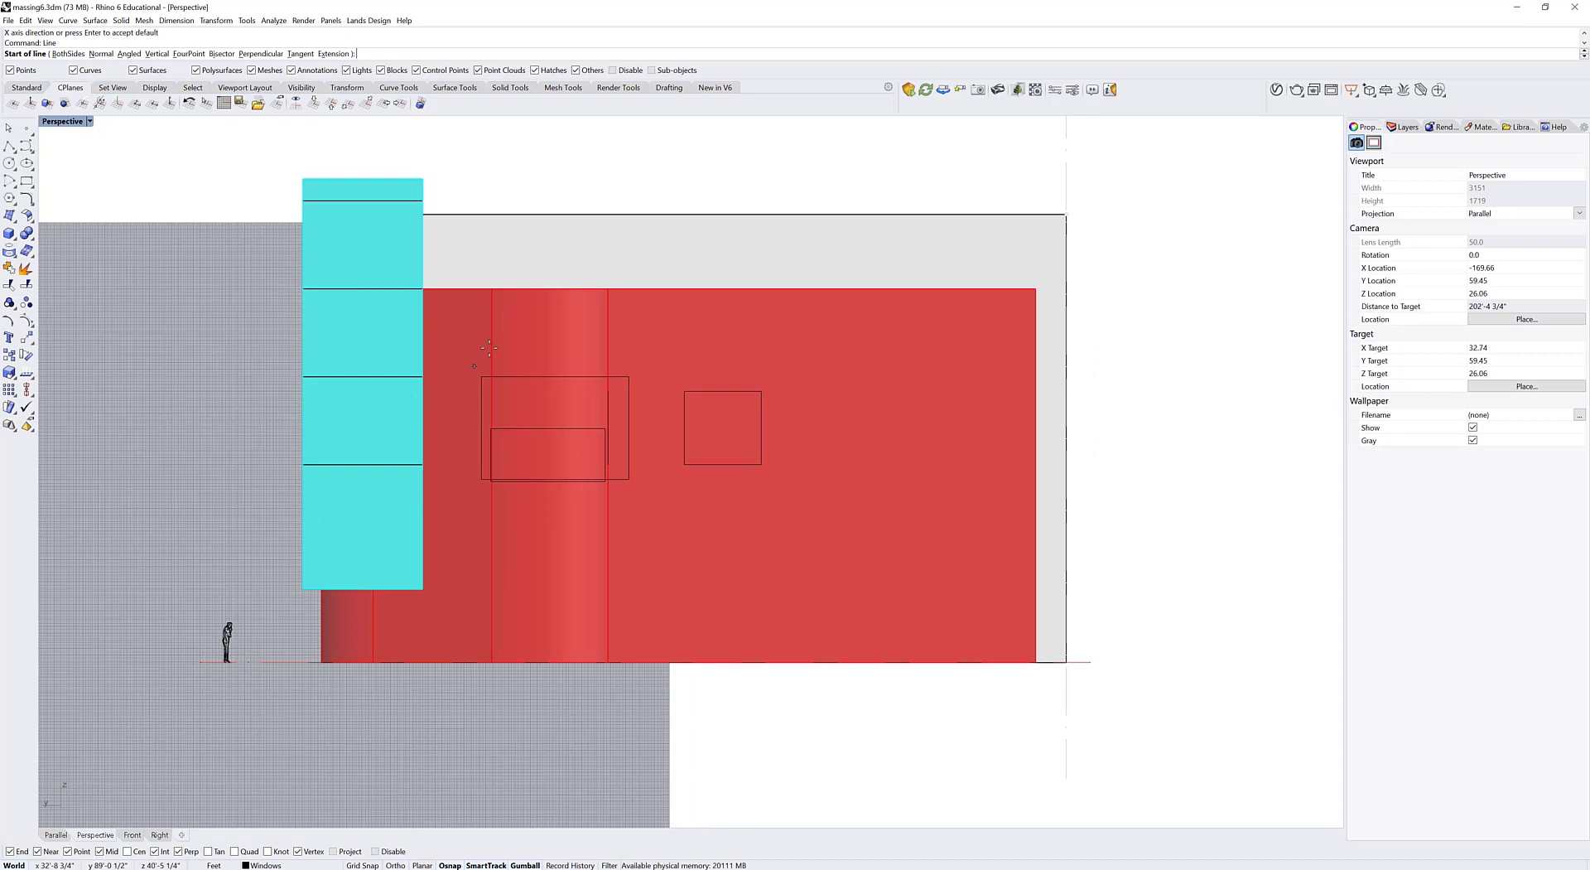
key(Escape)
Step: Delete the window outline and the box intersection curve on the lobby's curved corner
click(481, 383)
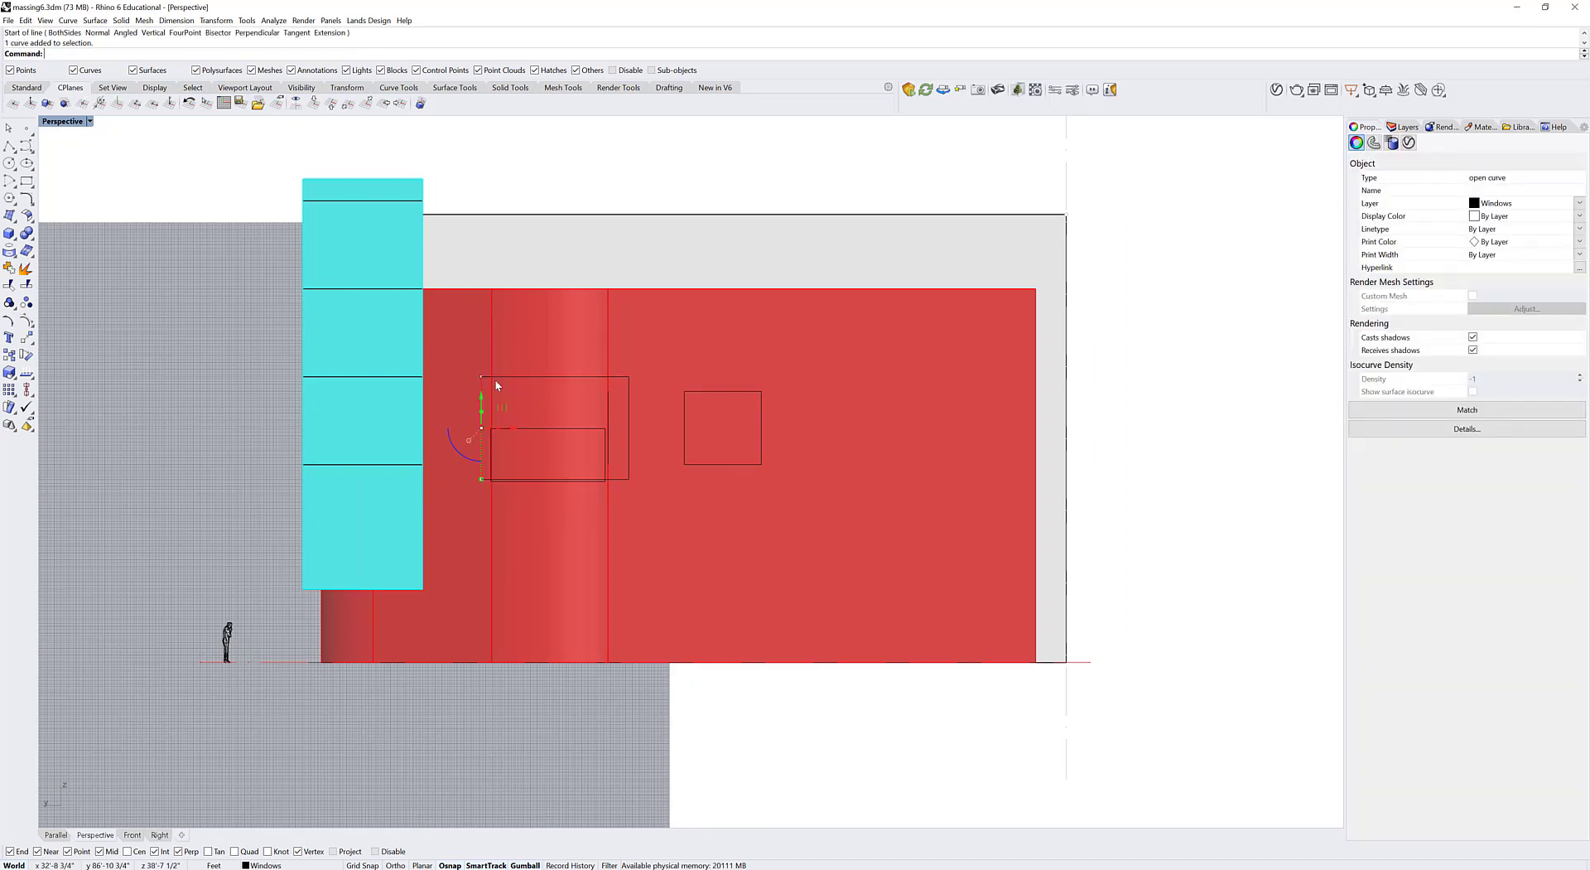
key(Delete)
click(610, 398)
click(610, 398)
key(Delete)
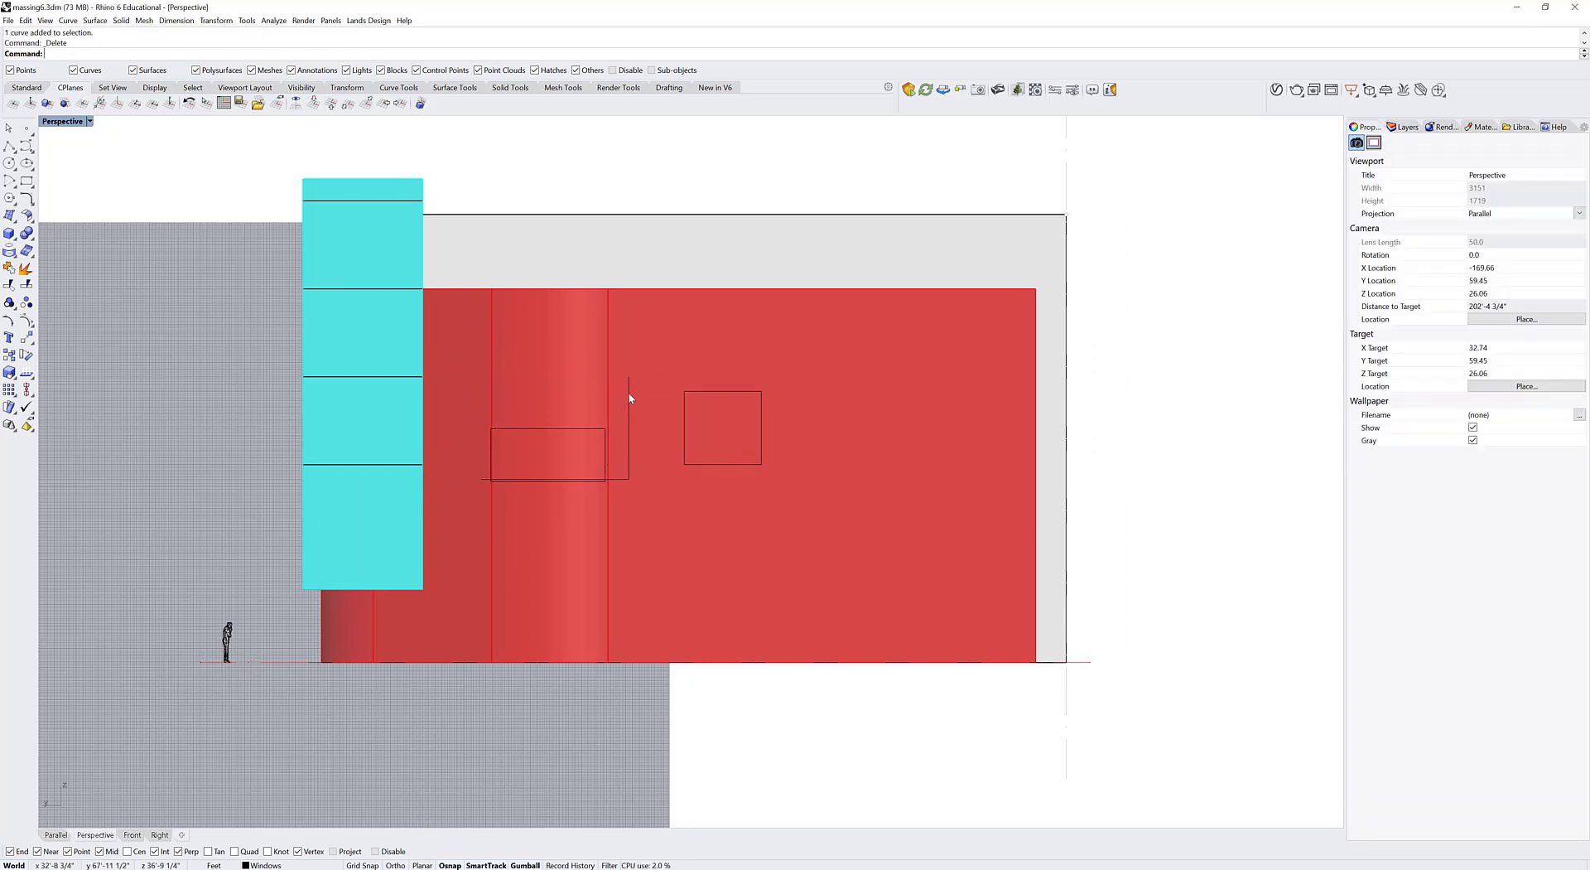
click(629, 398)
click(630, 398)
key(Delete)
click(617, 479)
click(606, 475)
key(Delete)
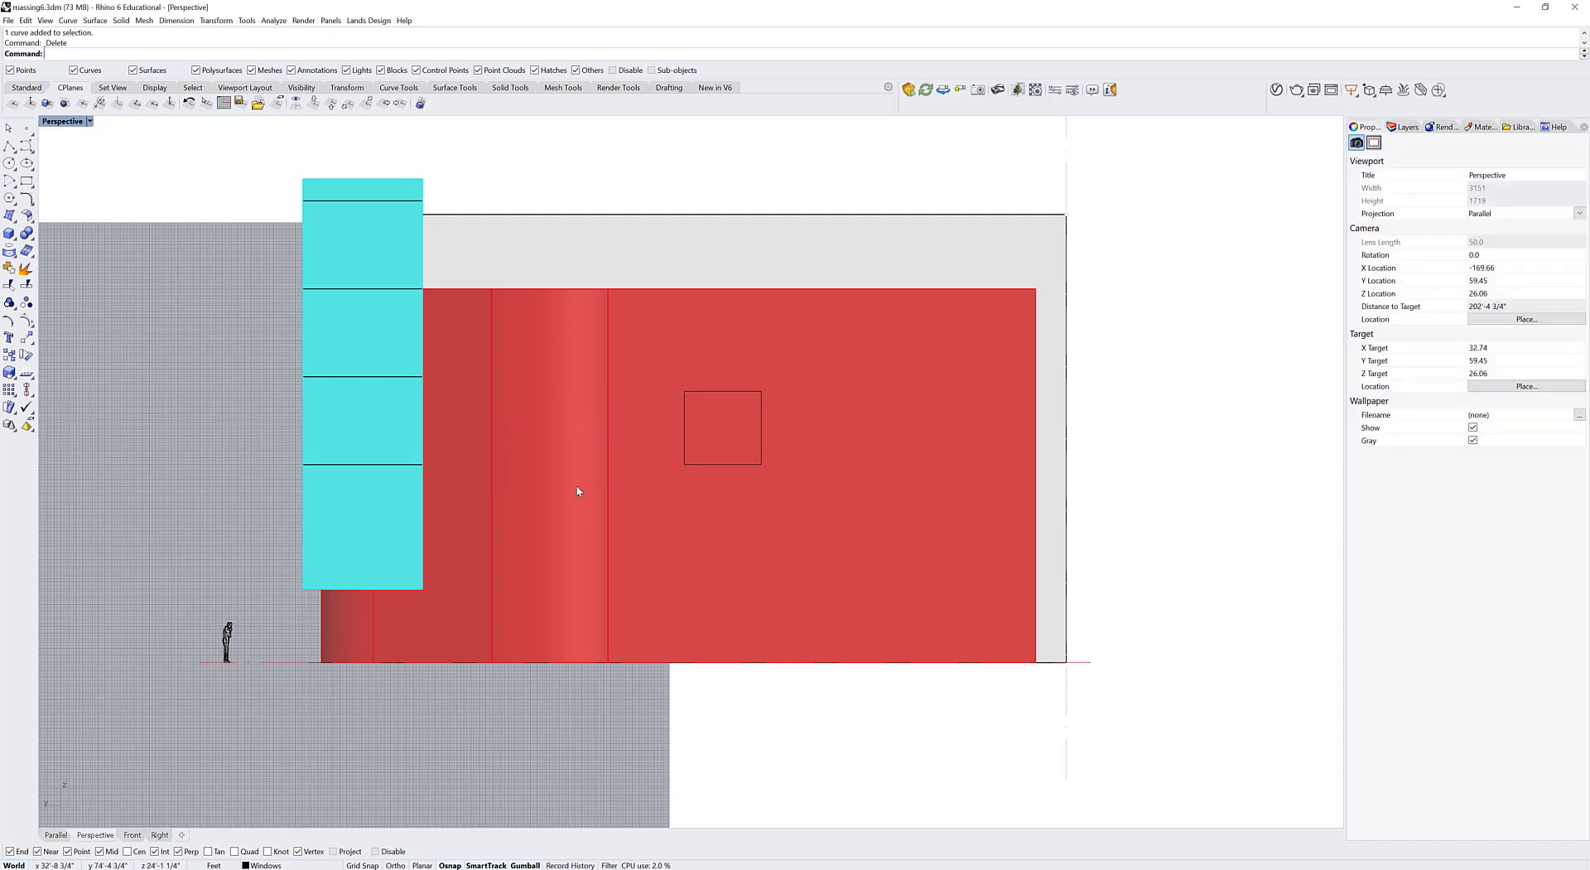
Step: Delete the square window outline on the lobby's flat side wall
click(681, 454)
click(707, 394)
click(762, 424)
key(Delete)
click(722, 461)
click(750, 480)
key(Delete)
Step: On the Windows layer, draw a horizontal line running from beside the hallway across the curved corner onto the lobby's flat wall
click(282, 864)
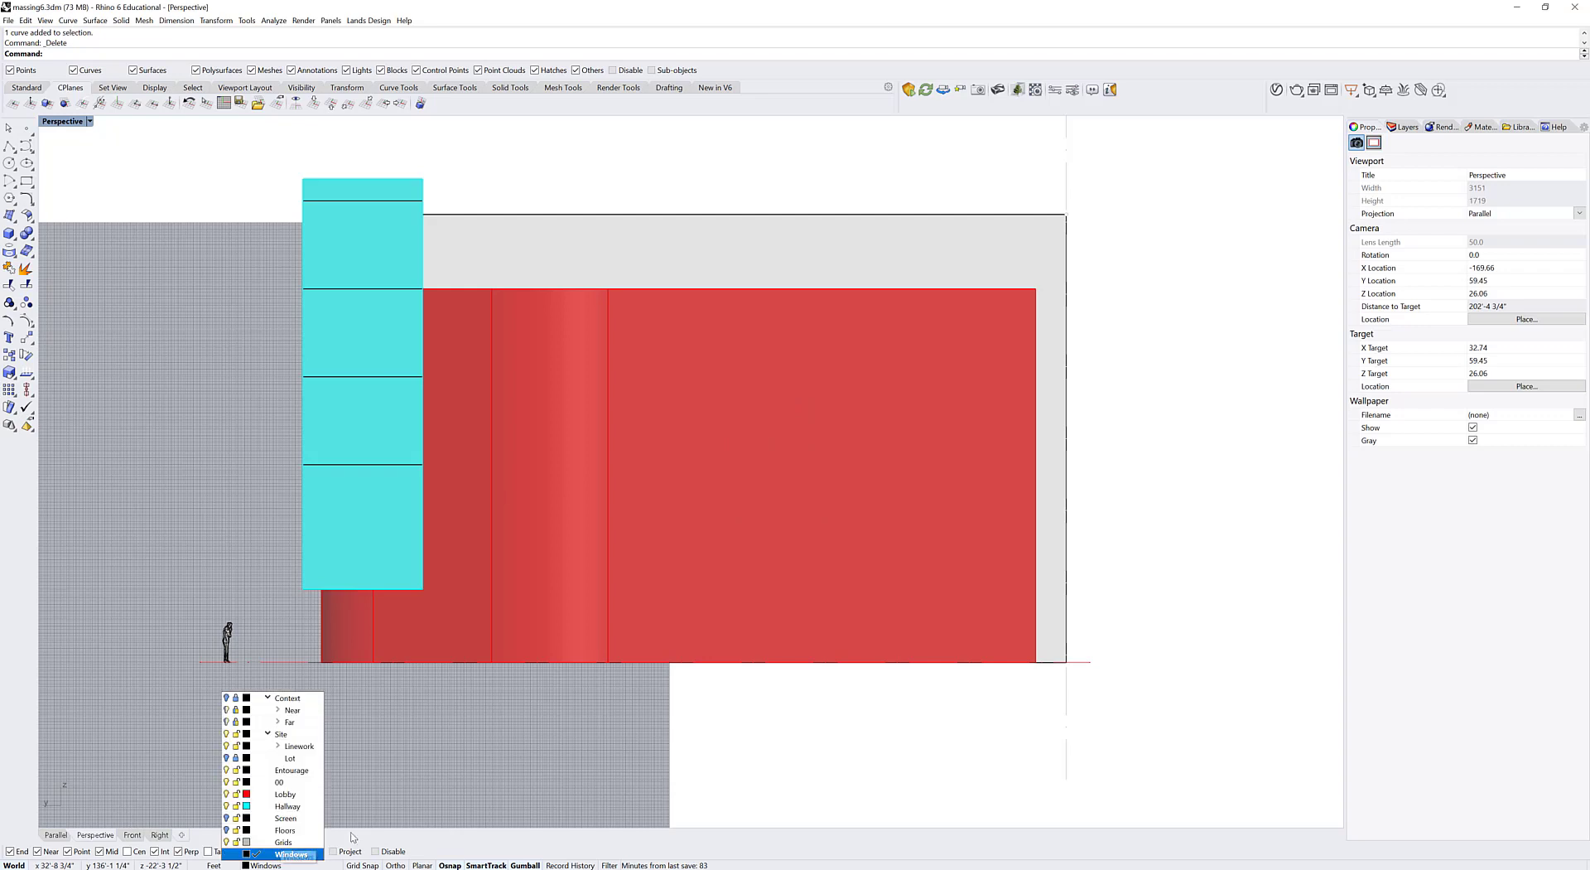
text(line)
key(Return)
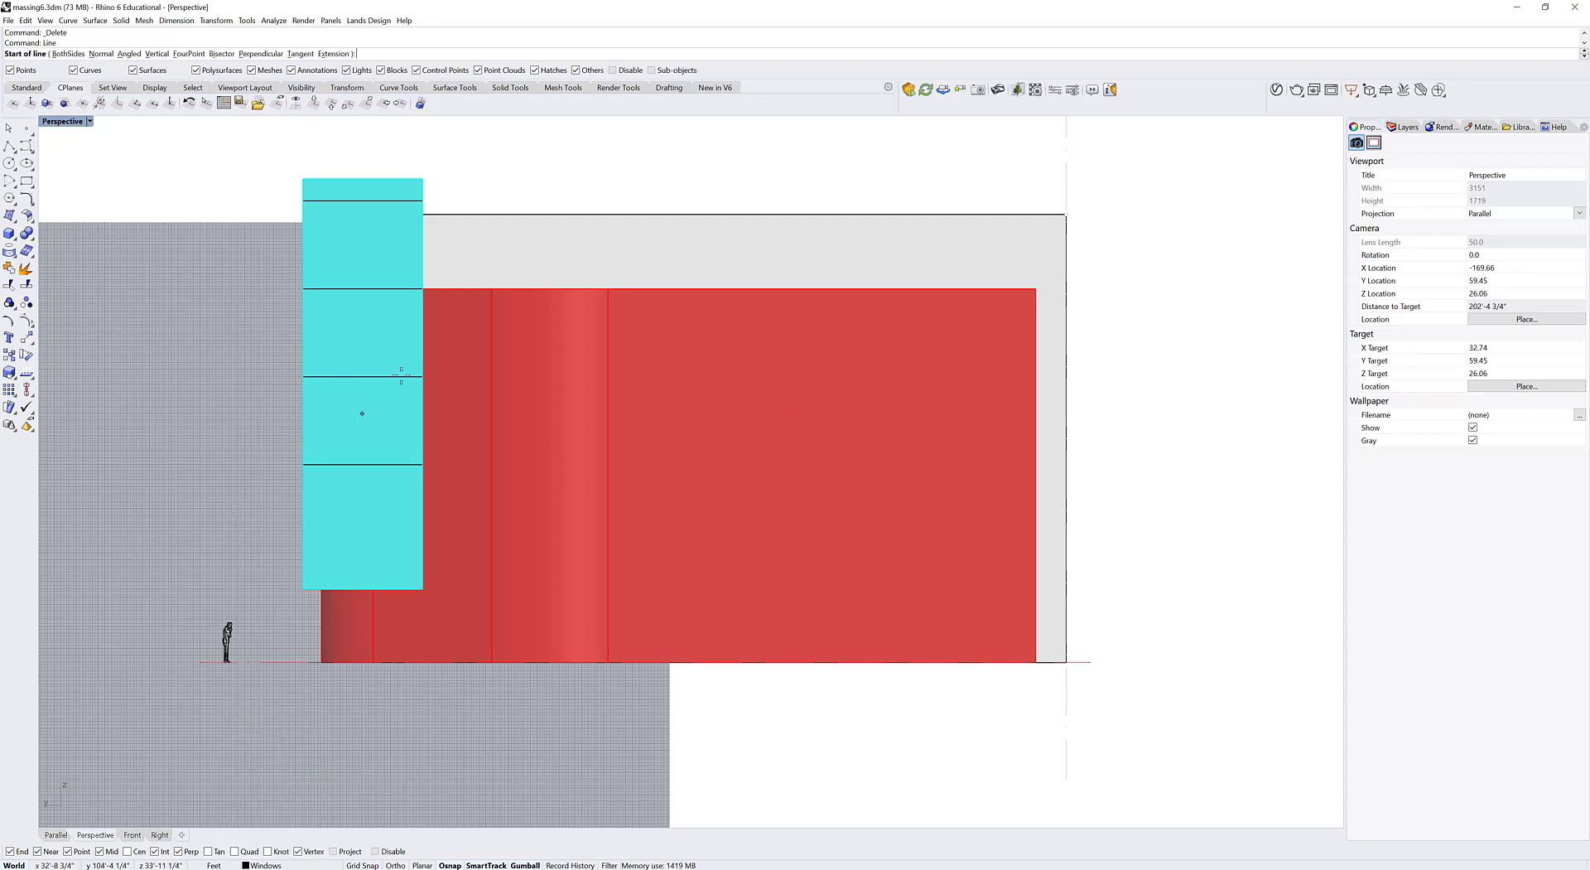
click(439, 361)
click(769, 361)
Step: Close the horizontal line into a long, low rectangle with three more lines below it
key(Return)
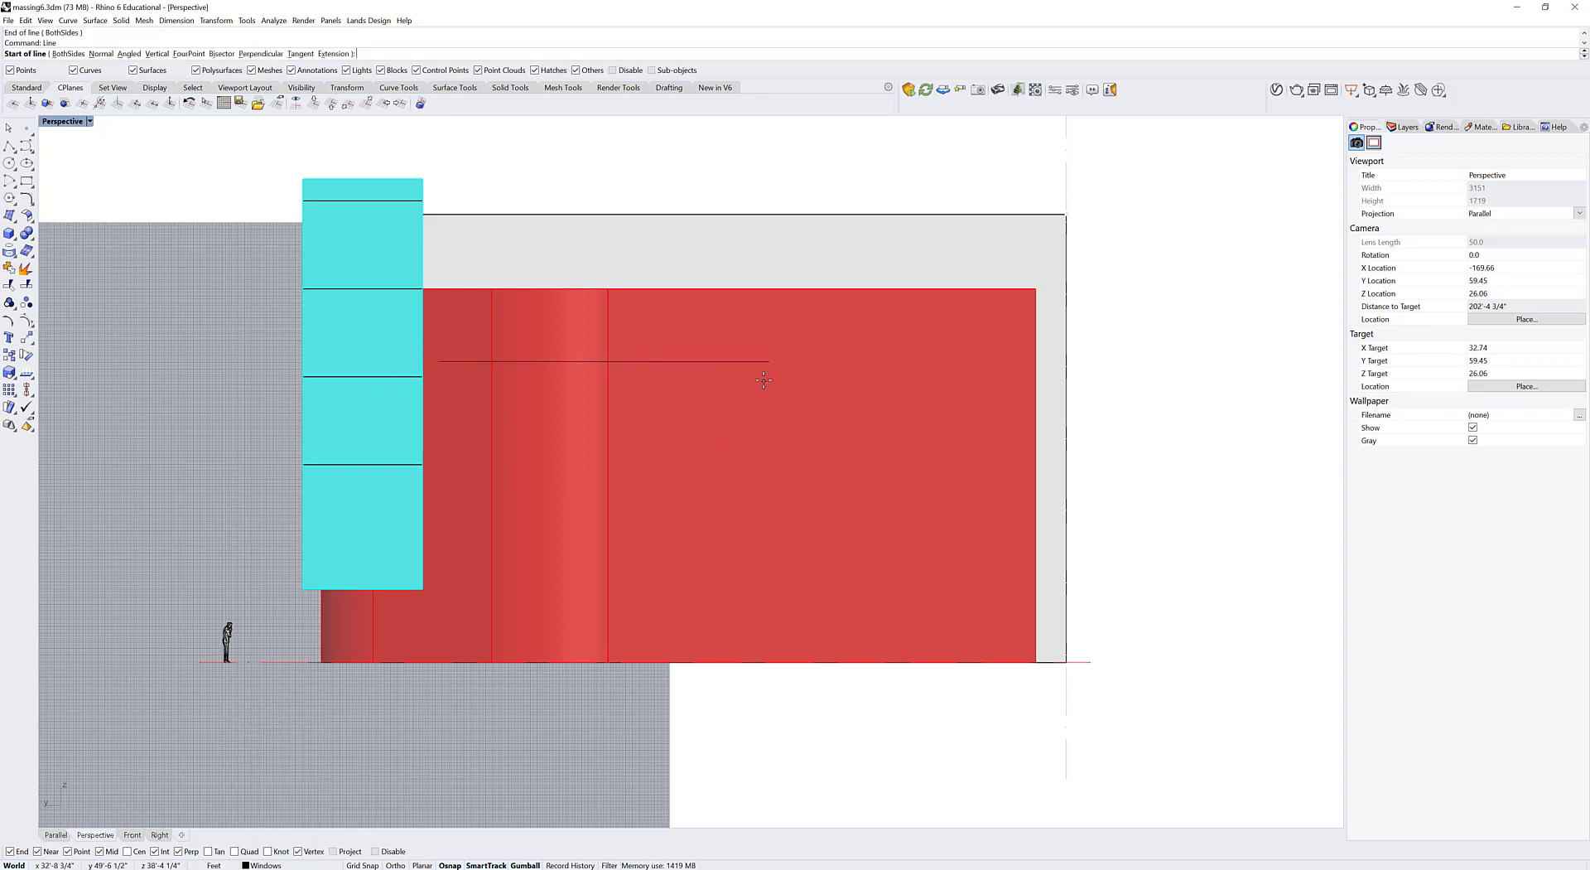
click(769, 361)
click(769, 427)
key(Return)
click(769, 426)
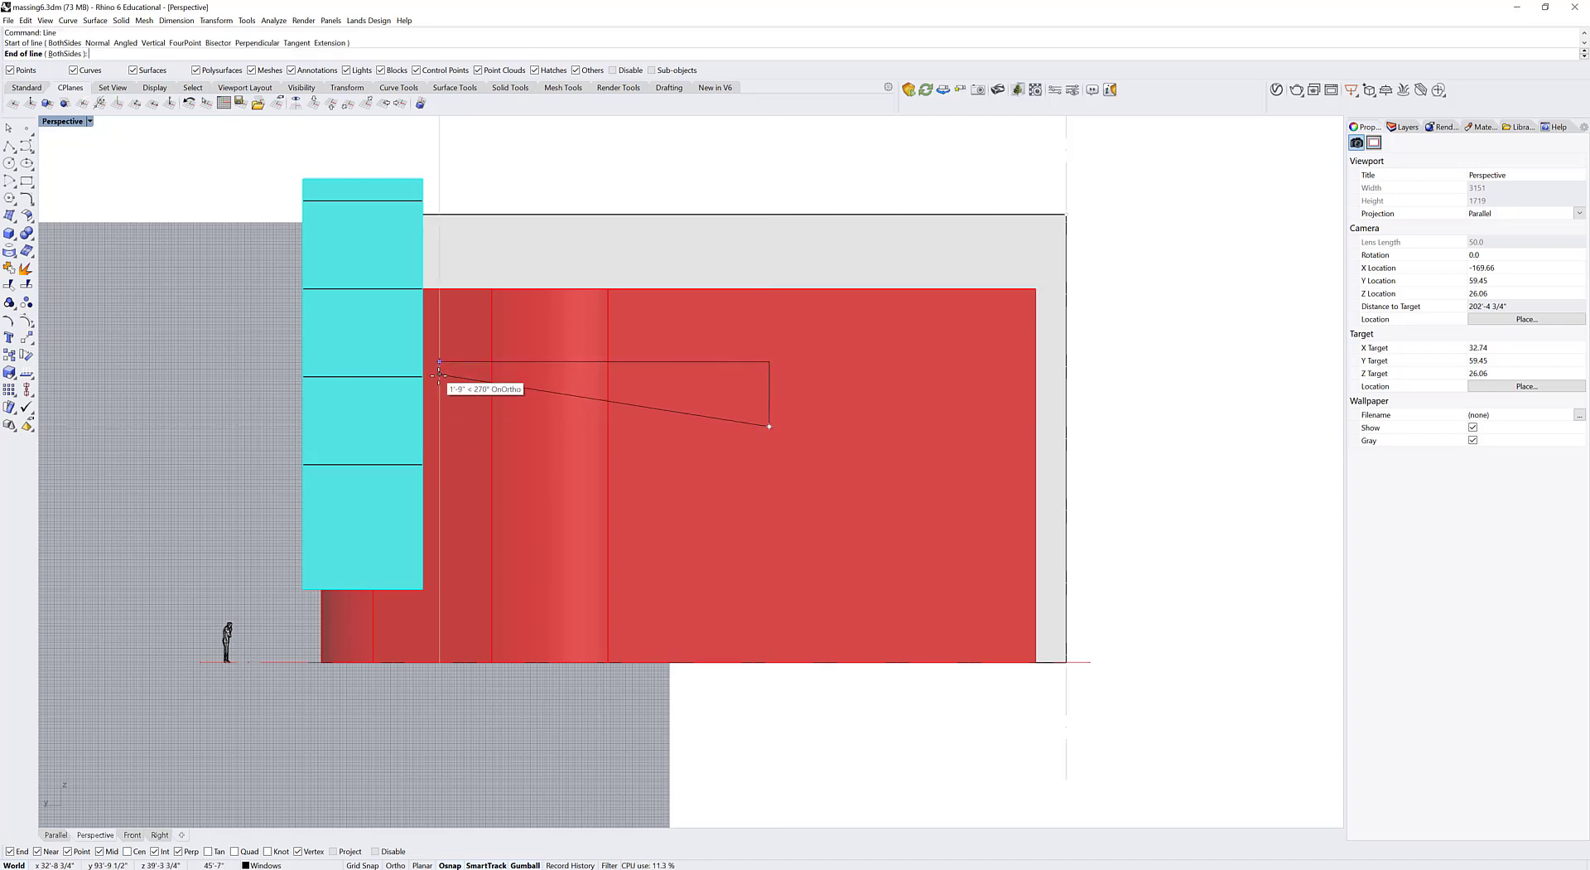
click(439, 426)
key(Return)
click(439, 426)
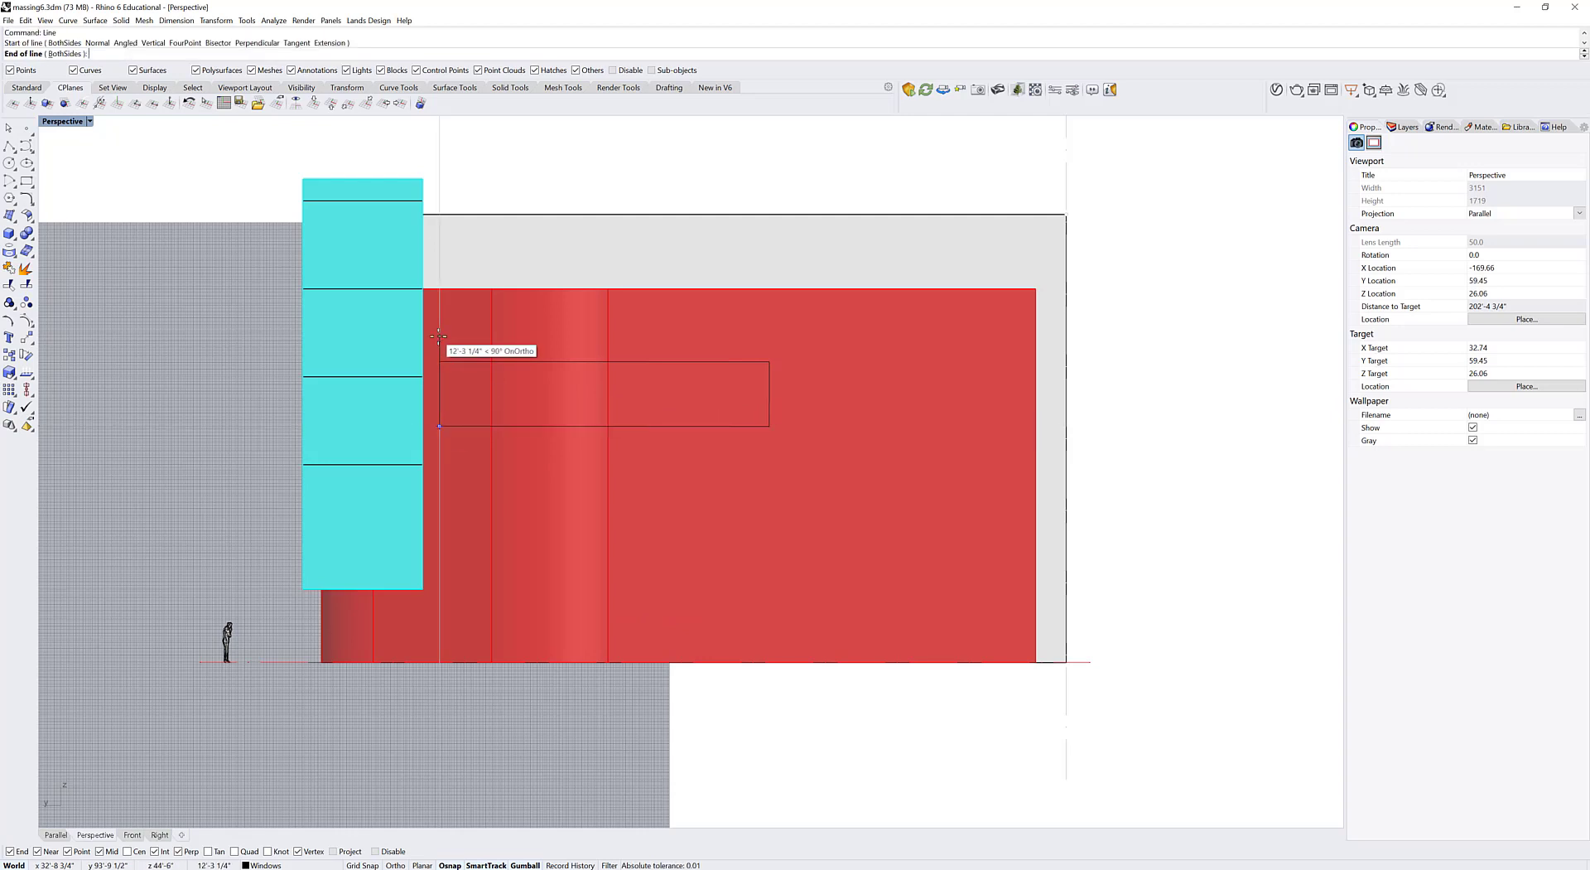
click(439, 362)
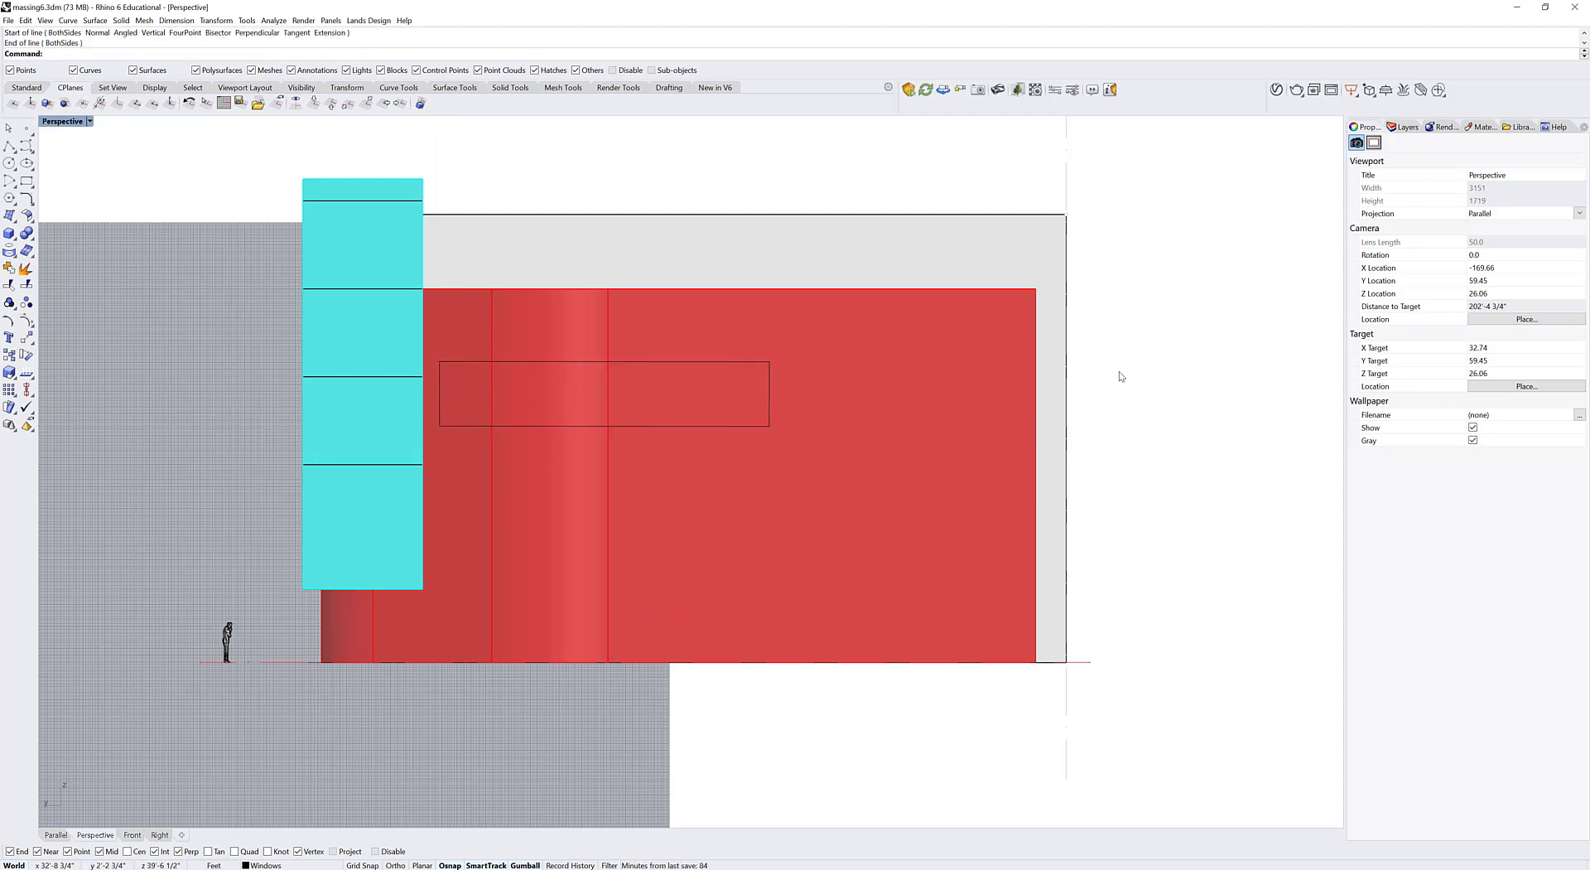
Step: Restore the four-viewport layout and set the Parallel viewport to a Perspective view
key(Right)
key(Up)
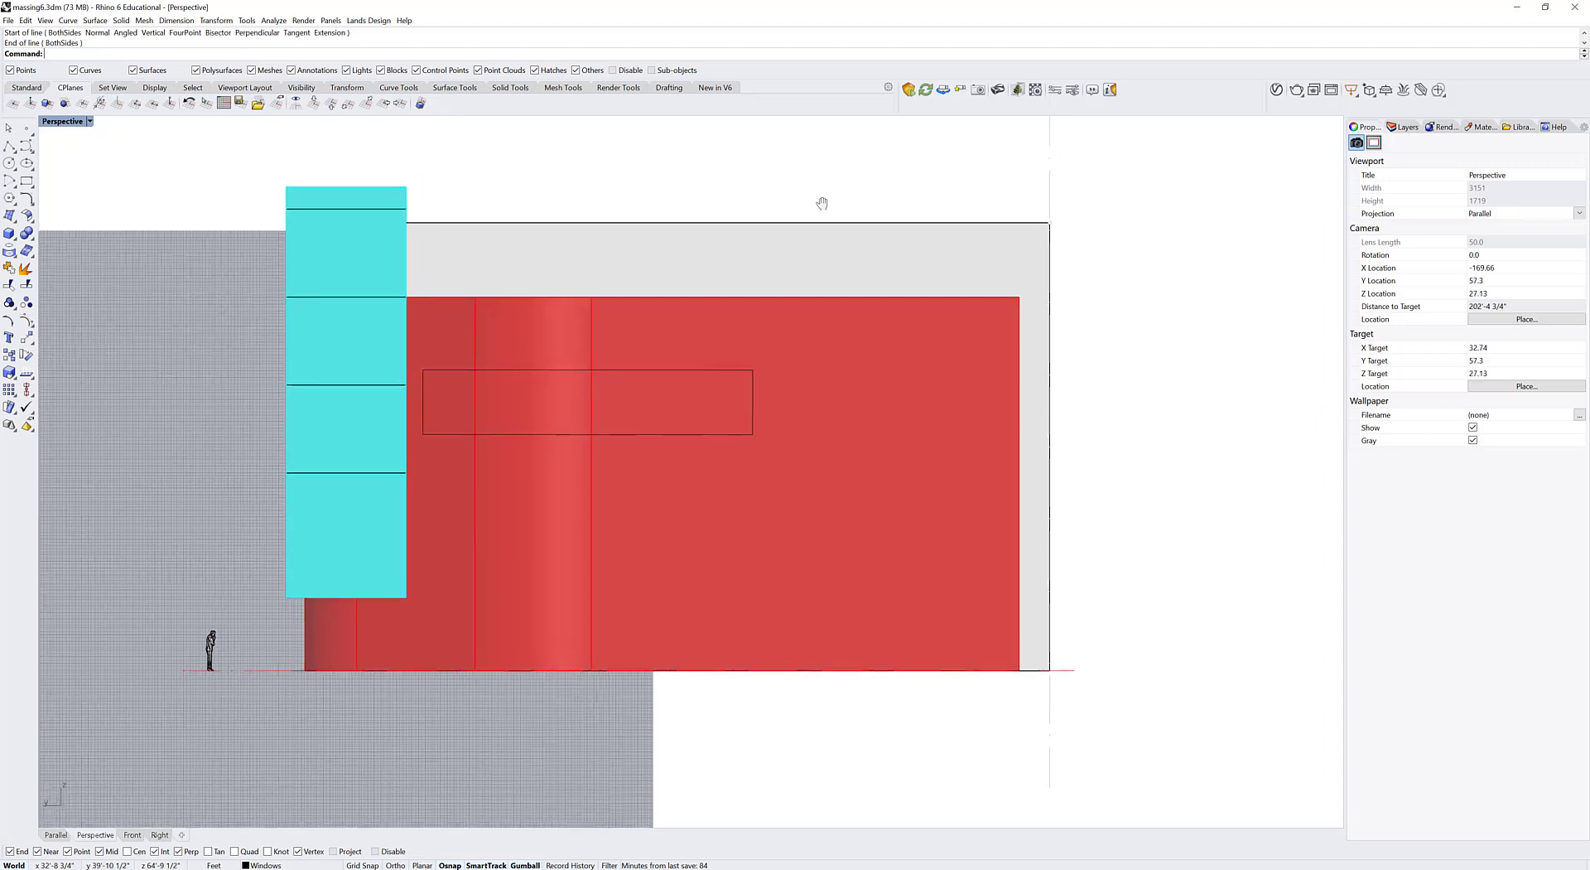
key(ctrl+m)
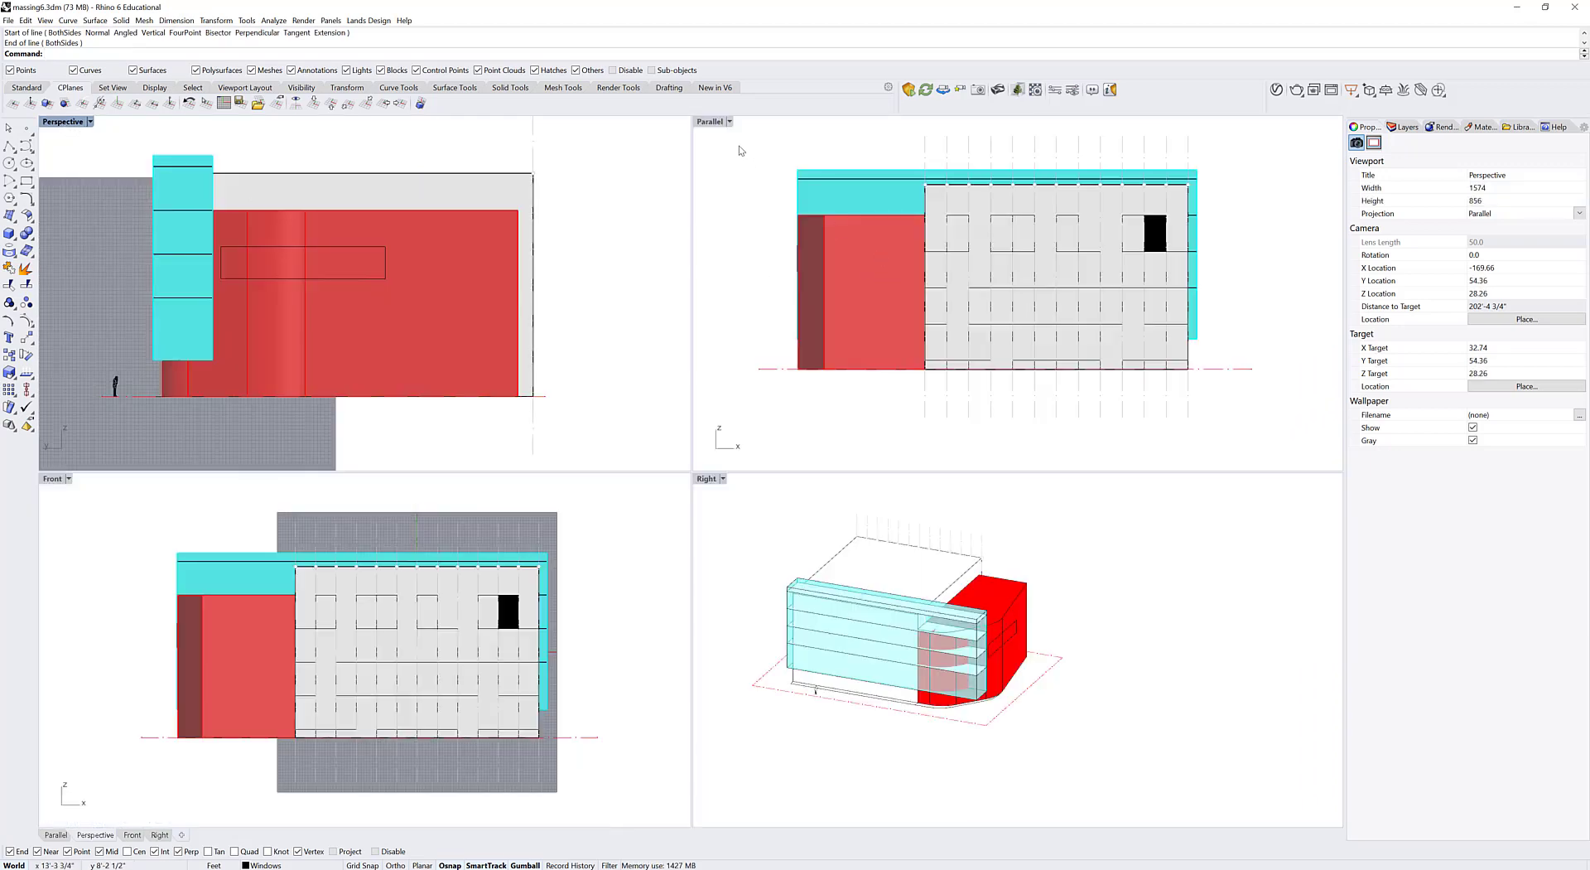
right_drag(813, 216, 845, 227)
click(729, 121)
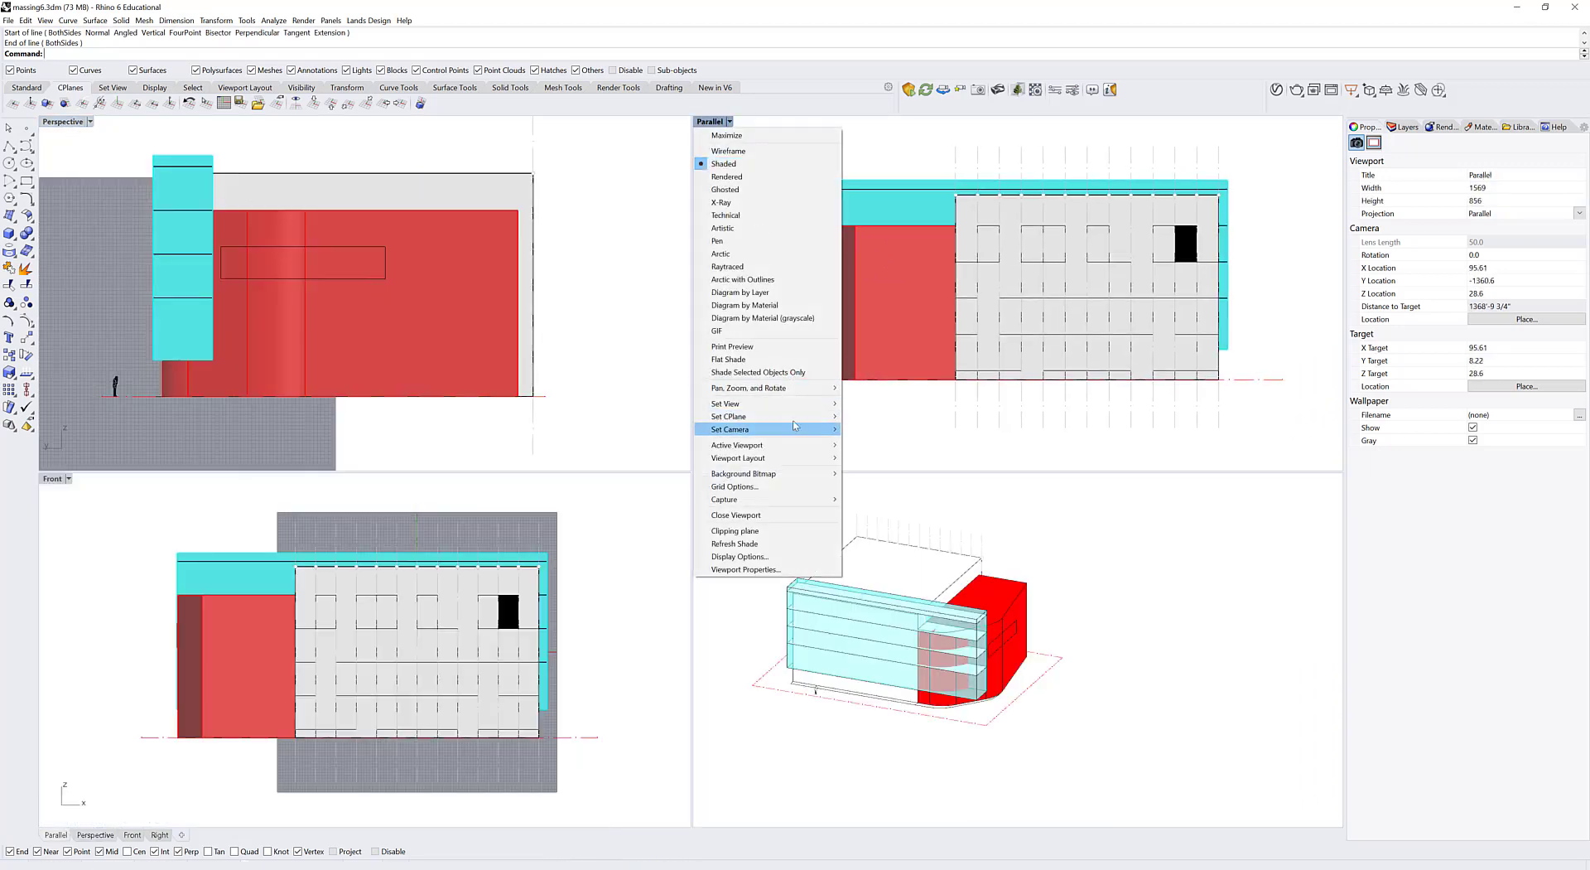
mouse_move(794, 403)
click(907, 503)
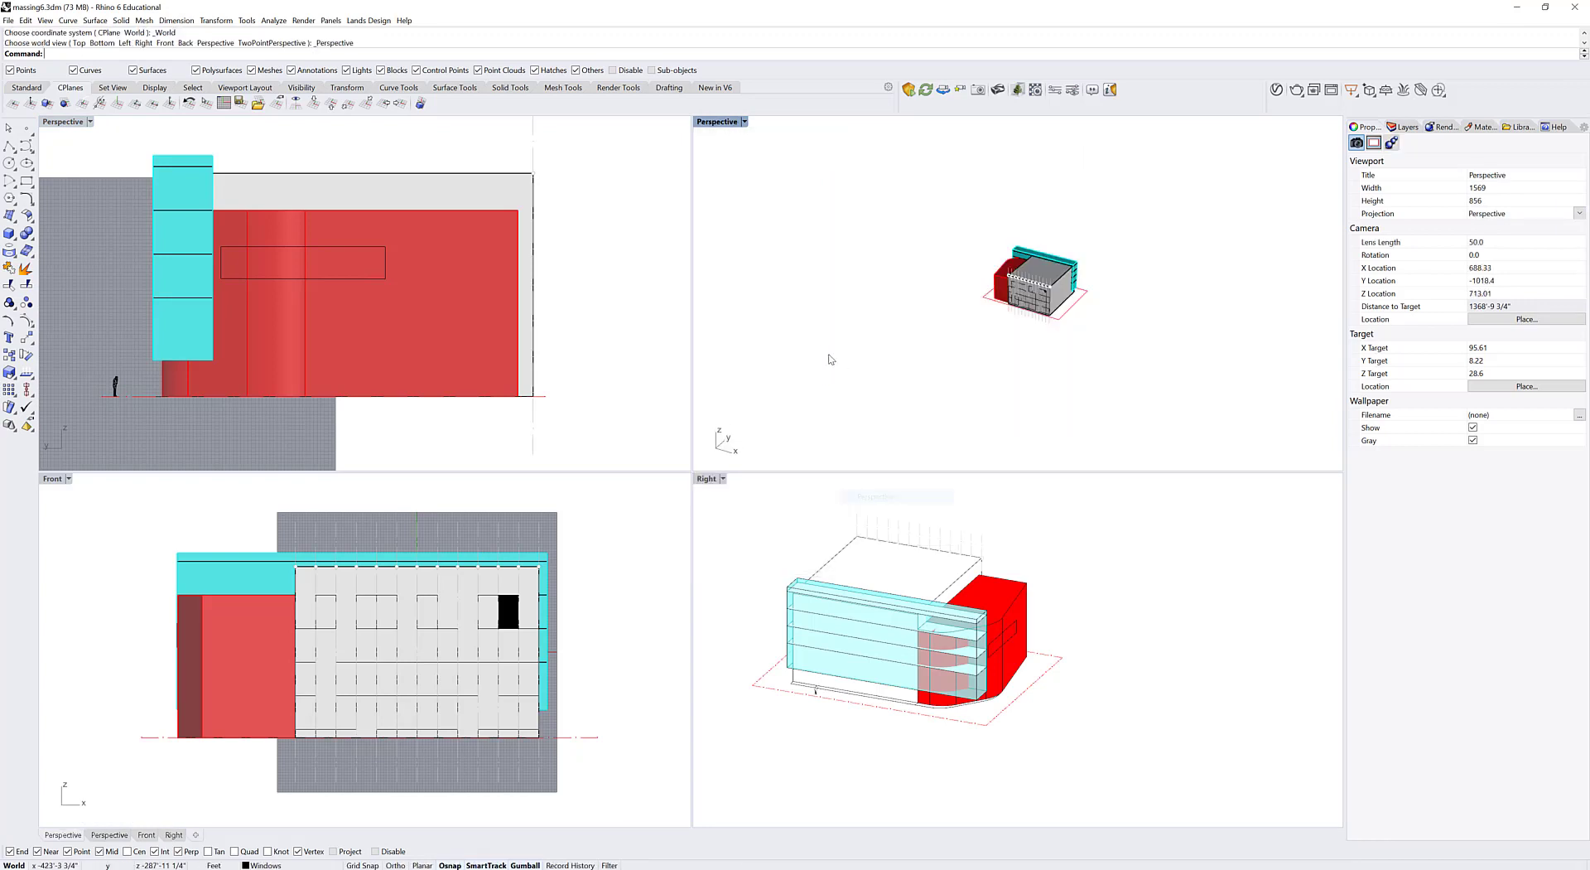
Step: Select the four lines of the long window rectangle in the Perspective view and maximize the lobby's side elevation viewport
right_drag(828, 357, 893, 321)
scroll(892, 322, up, 5)
scroll(893, 321, up, 8)
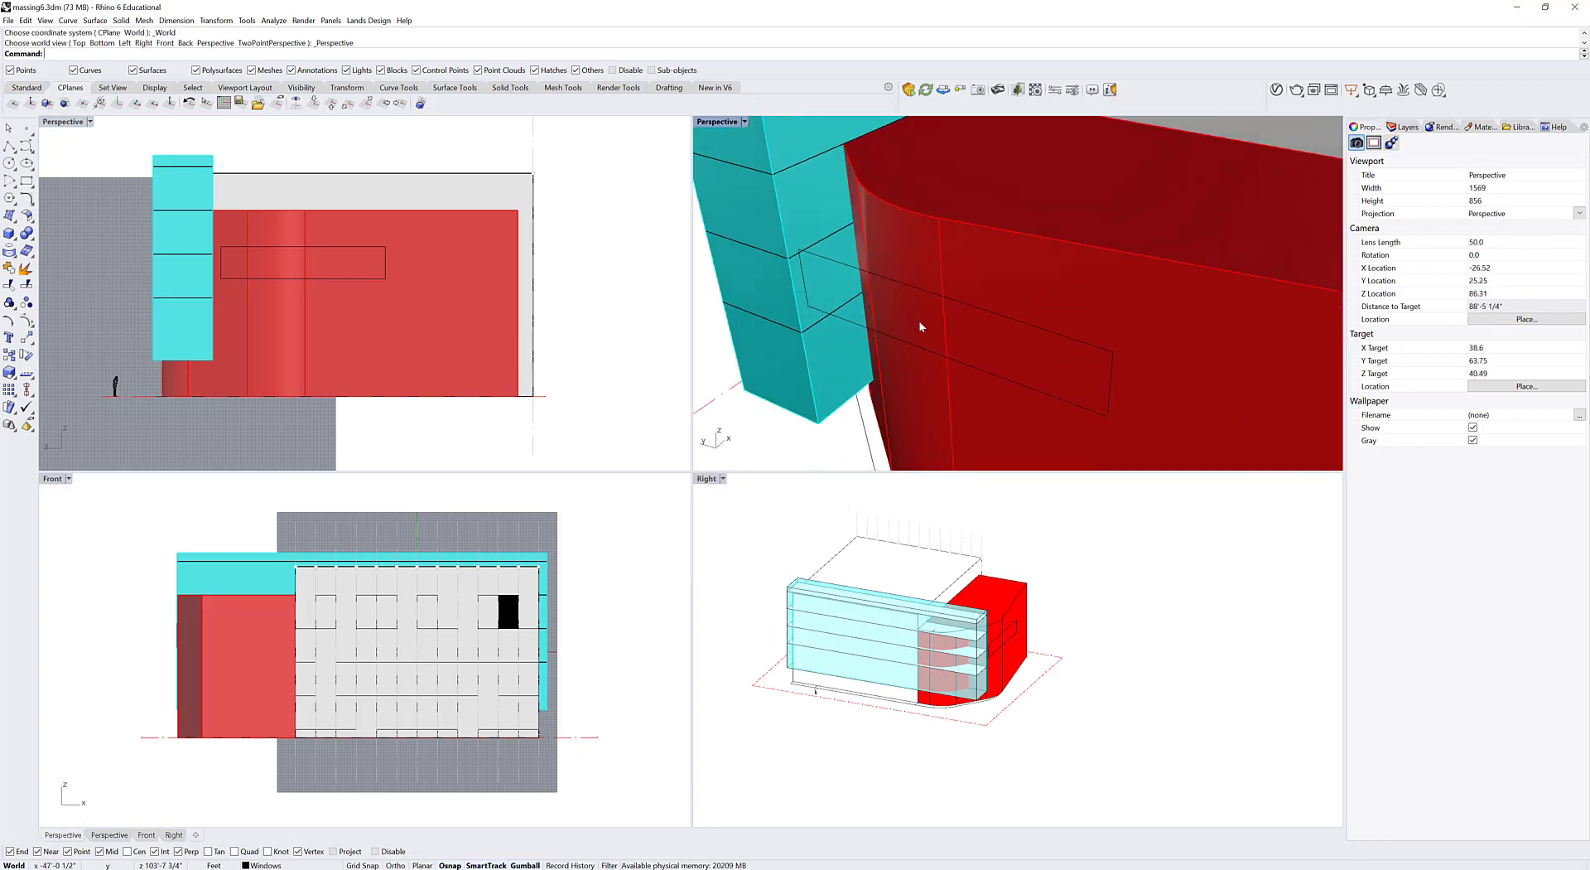
click(915, 265)
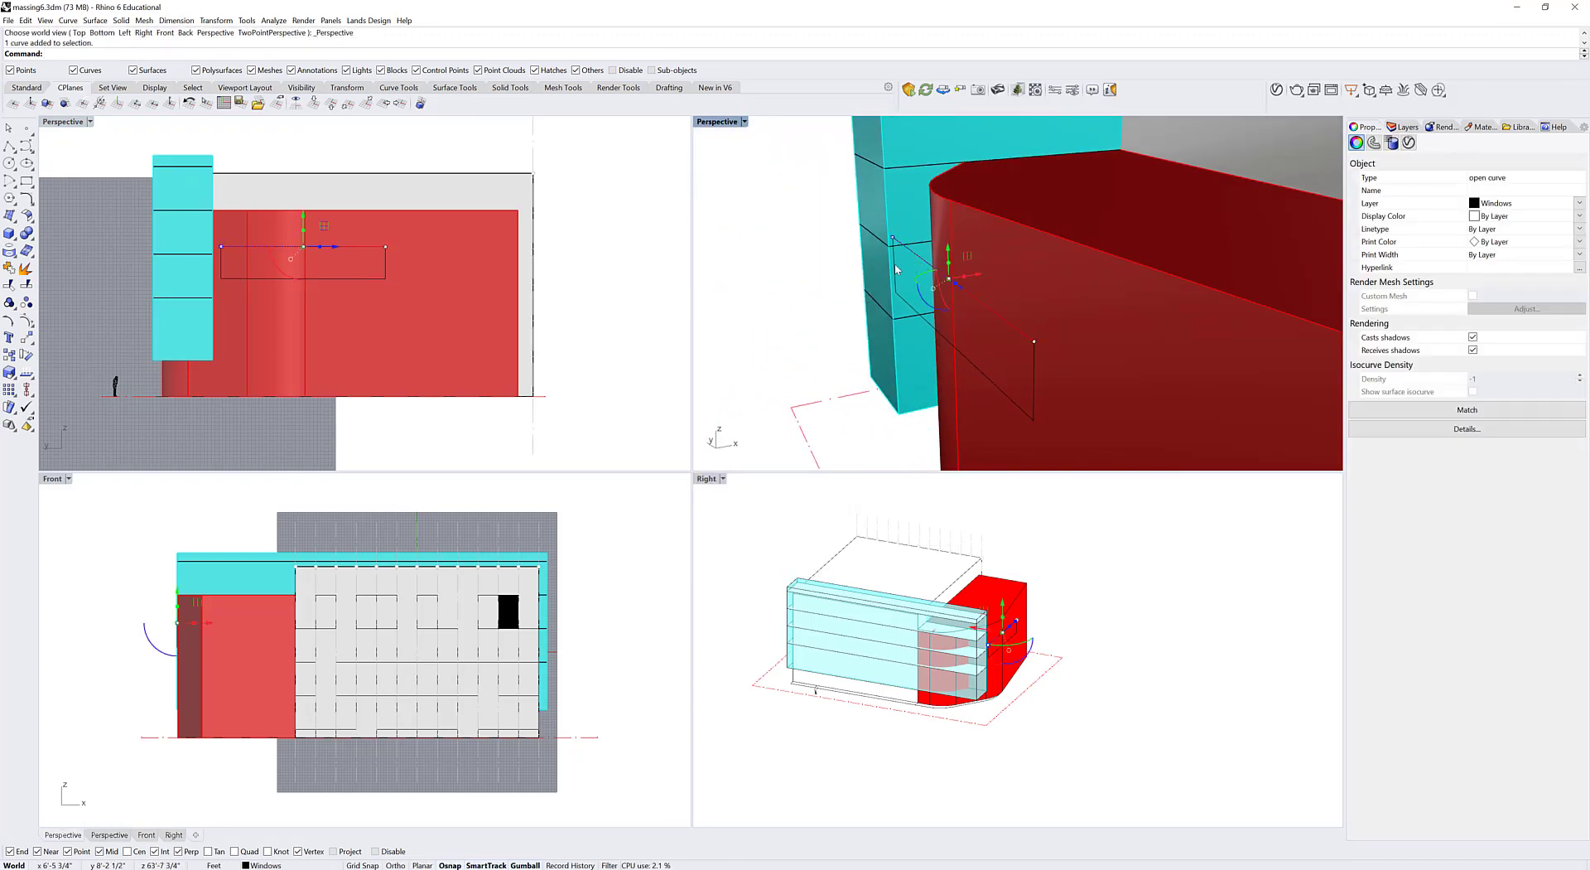
shift+click(893, 271)
click(940, 301)
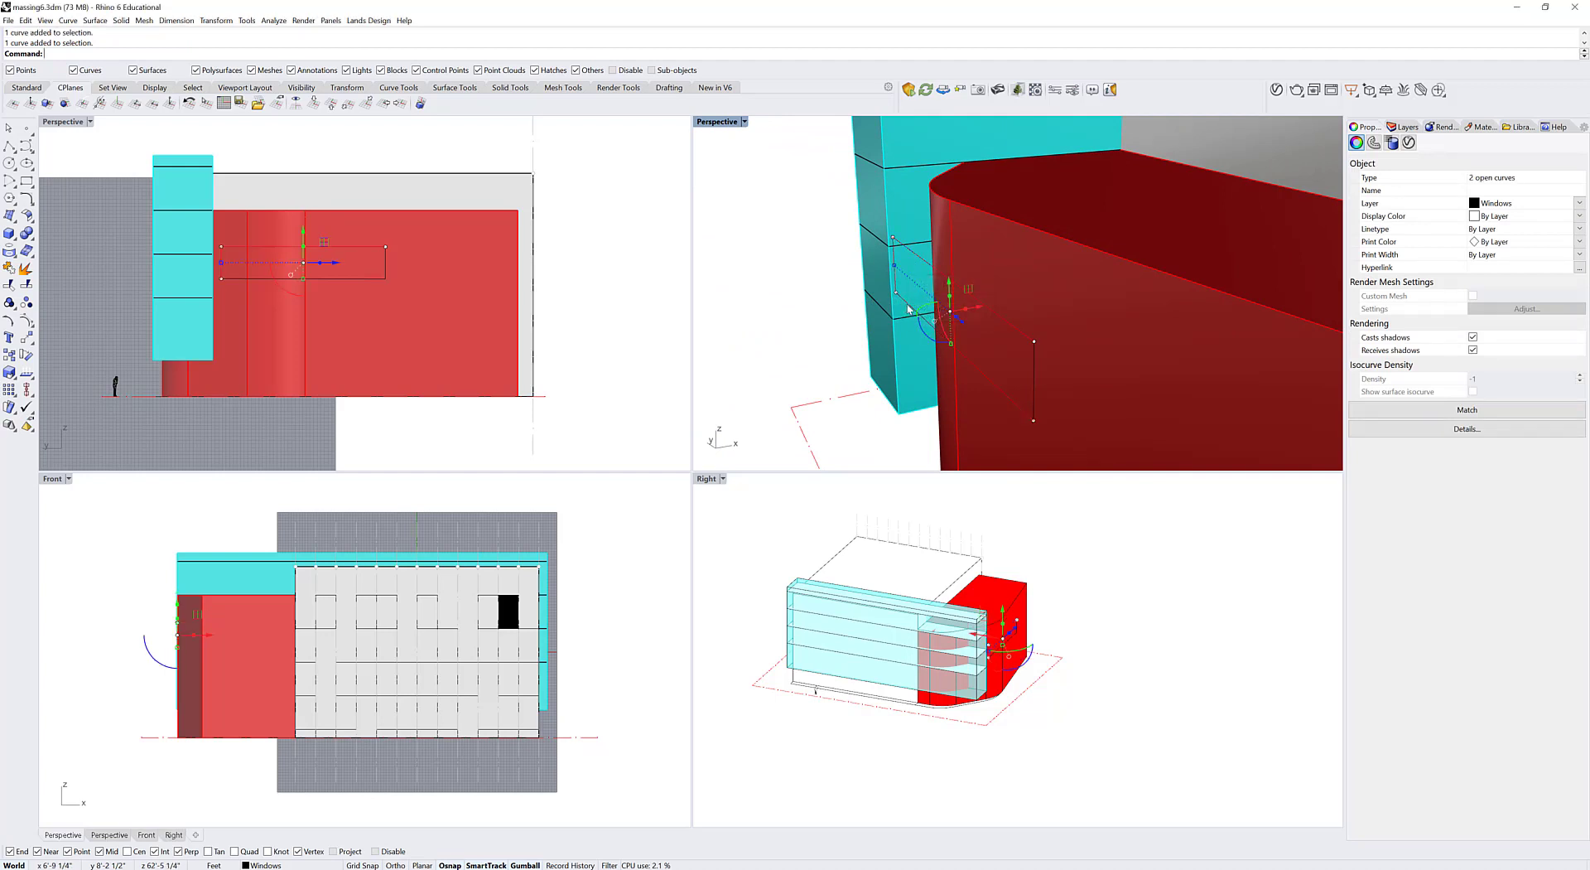
shift+click(1035, 369)
click(1077, 394)
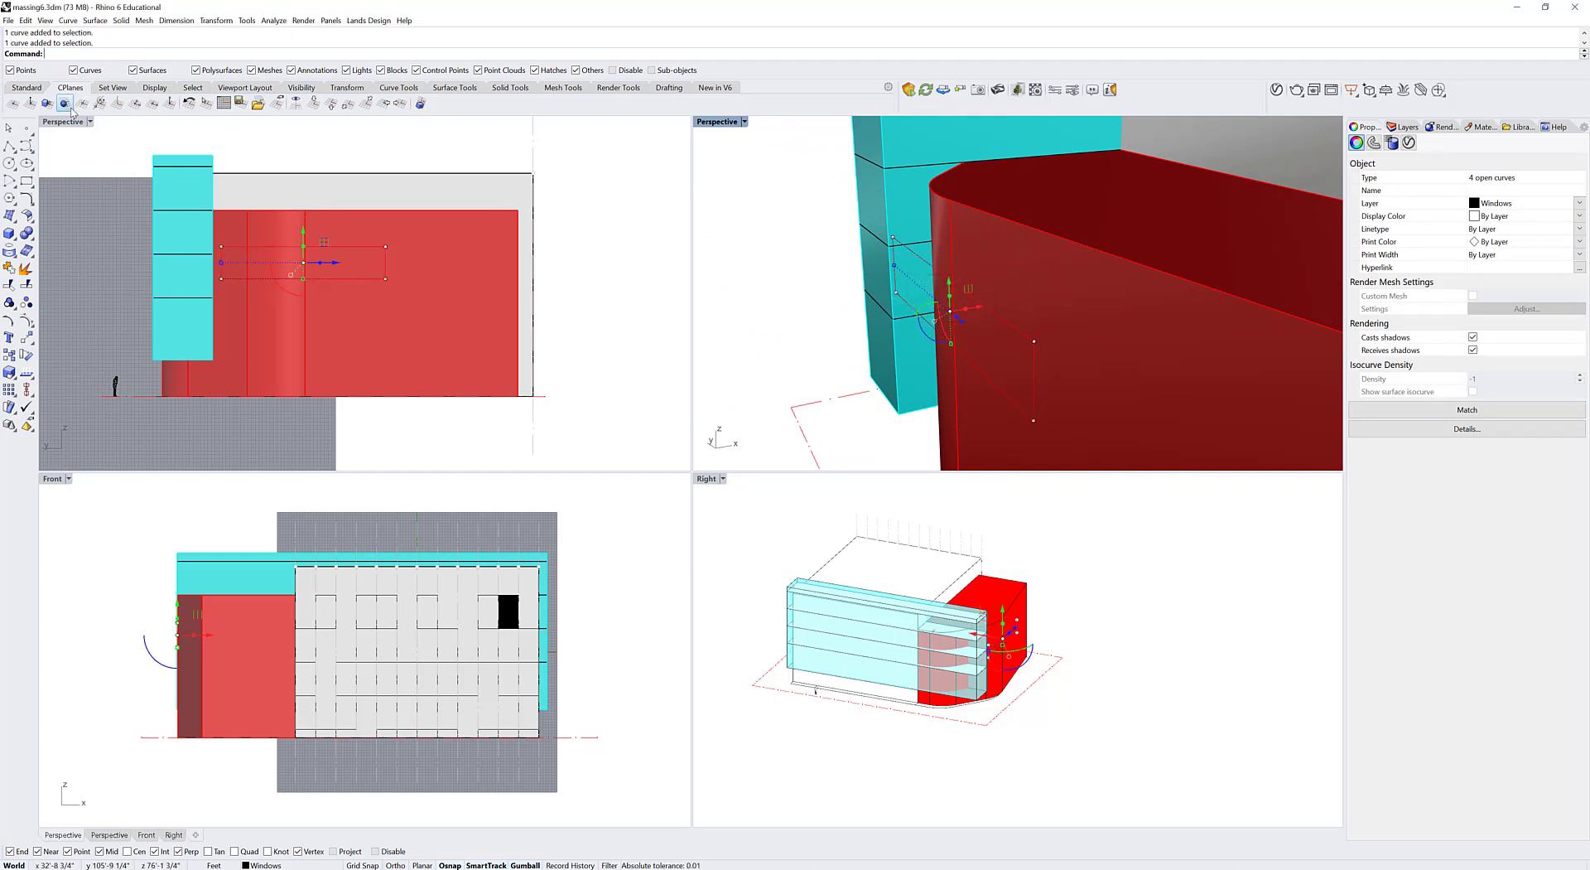
double_click(66, 121)
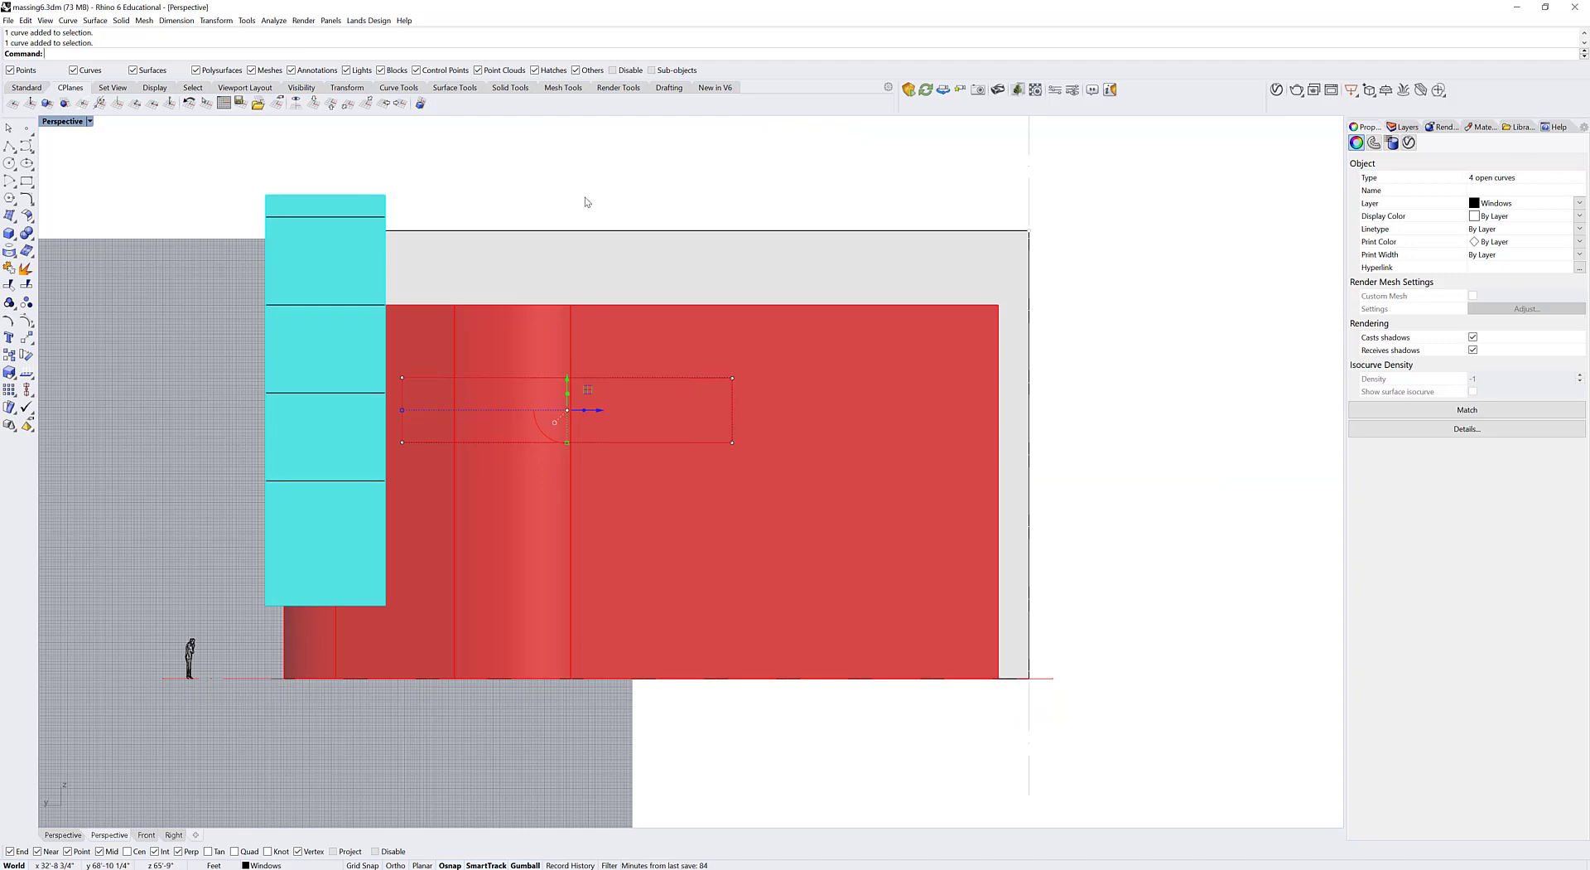
Step: Project the rectangle's four lines onto the lobby from the side elevation with the direction set to CPlaneZ, and restore the four-viewport layout
text(Project)
key(Return)
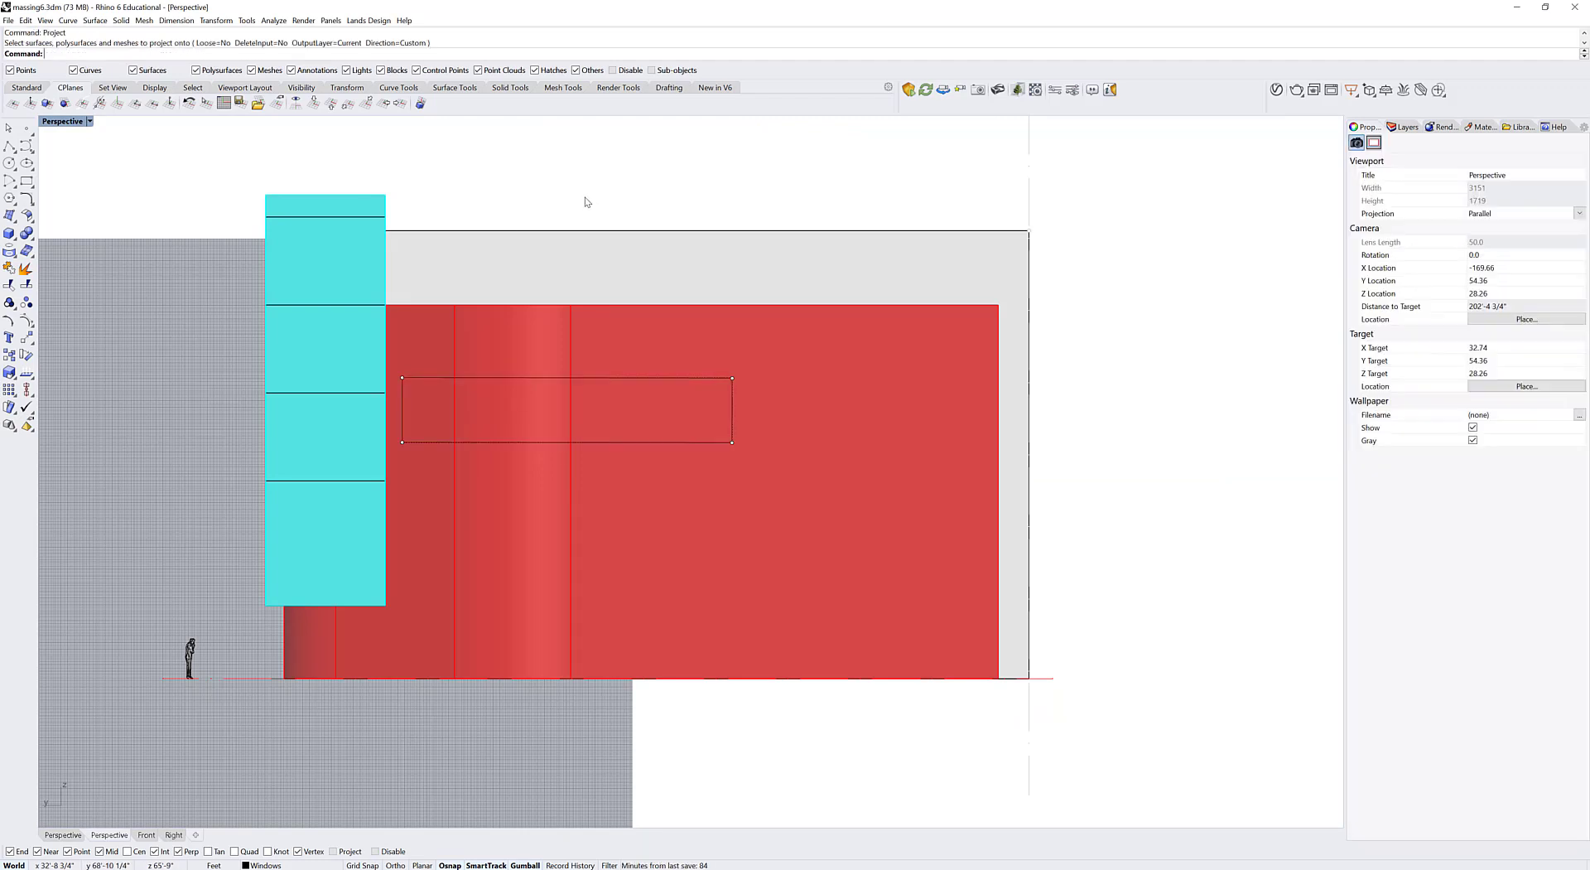
text(Project)
key(Return)
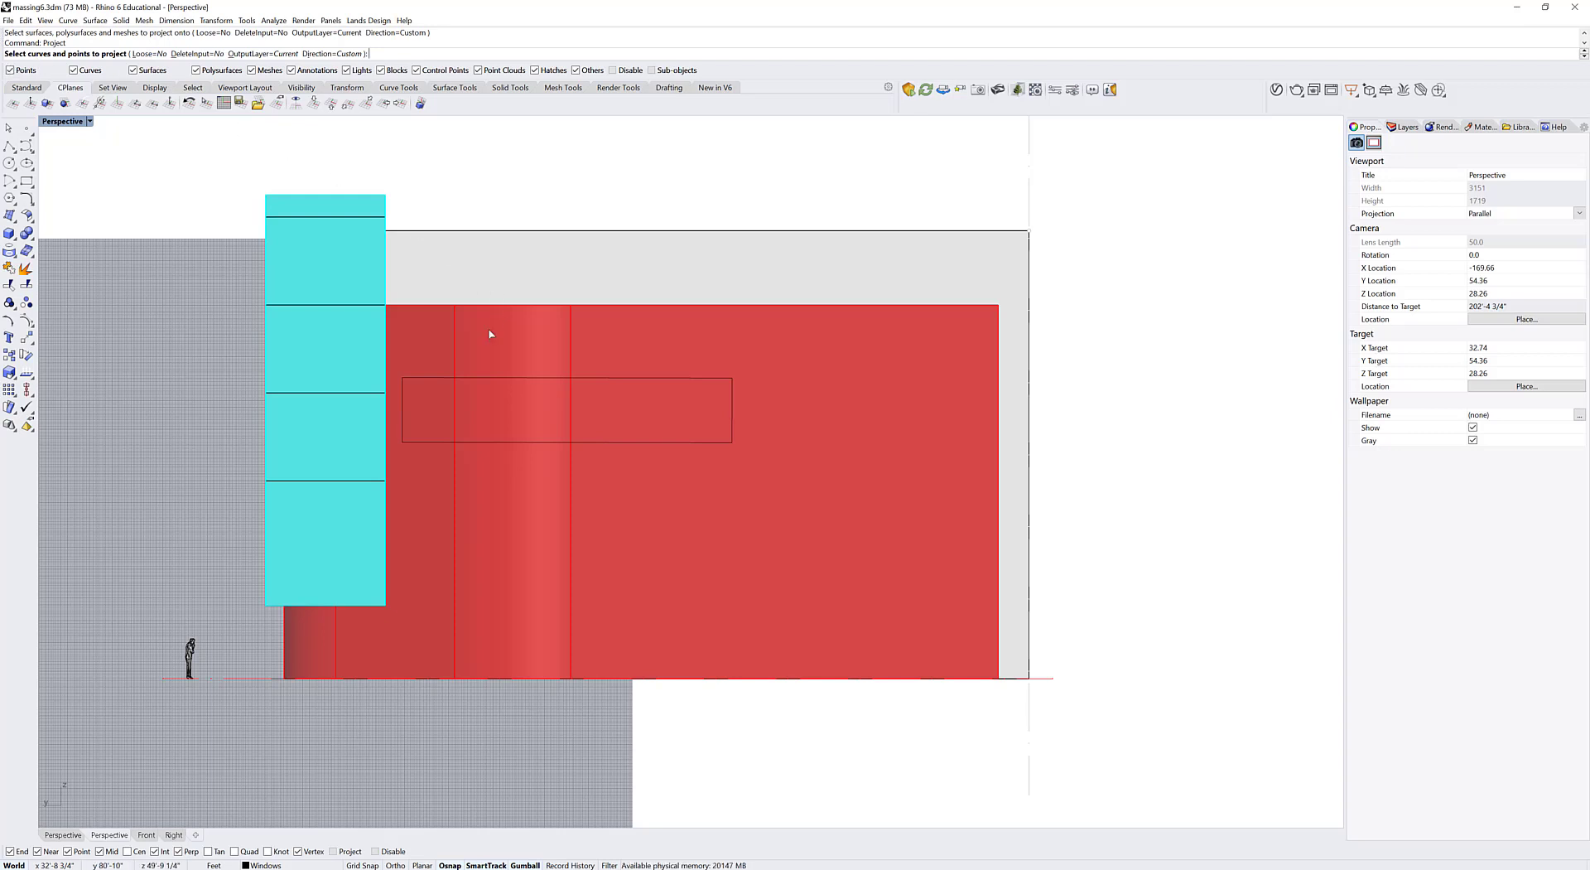
click(404, 402)
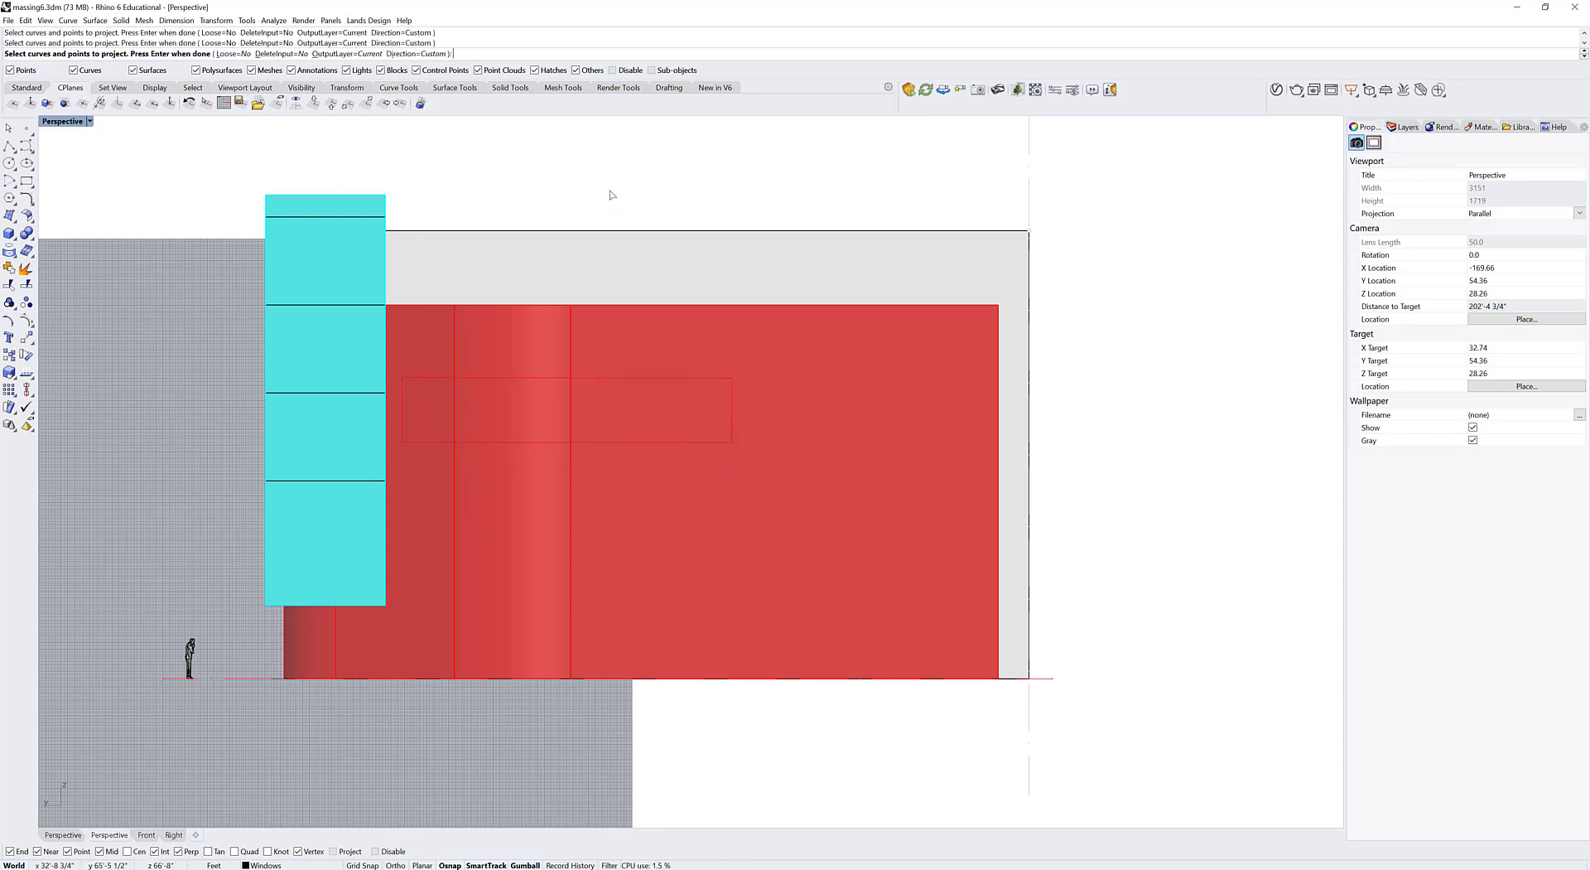
key(Return)
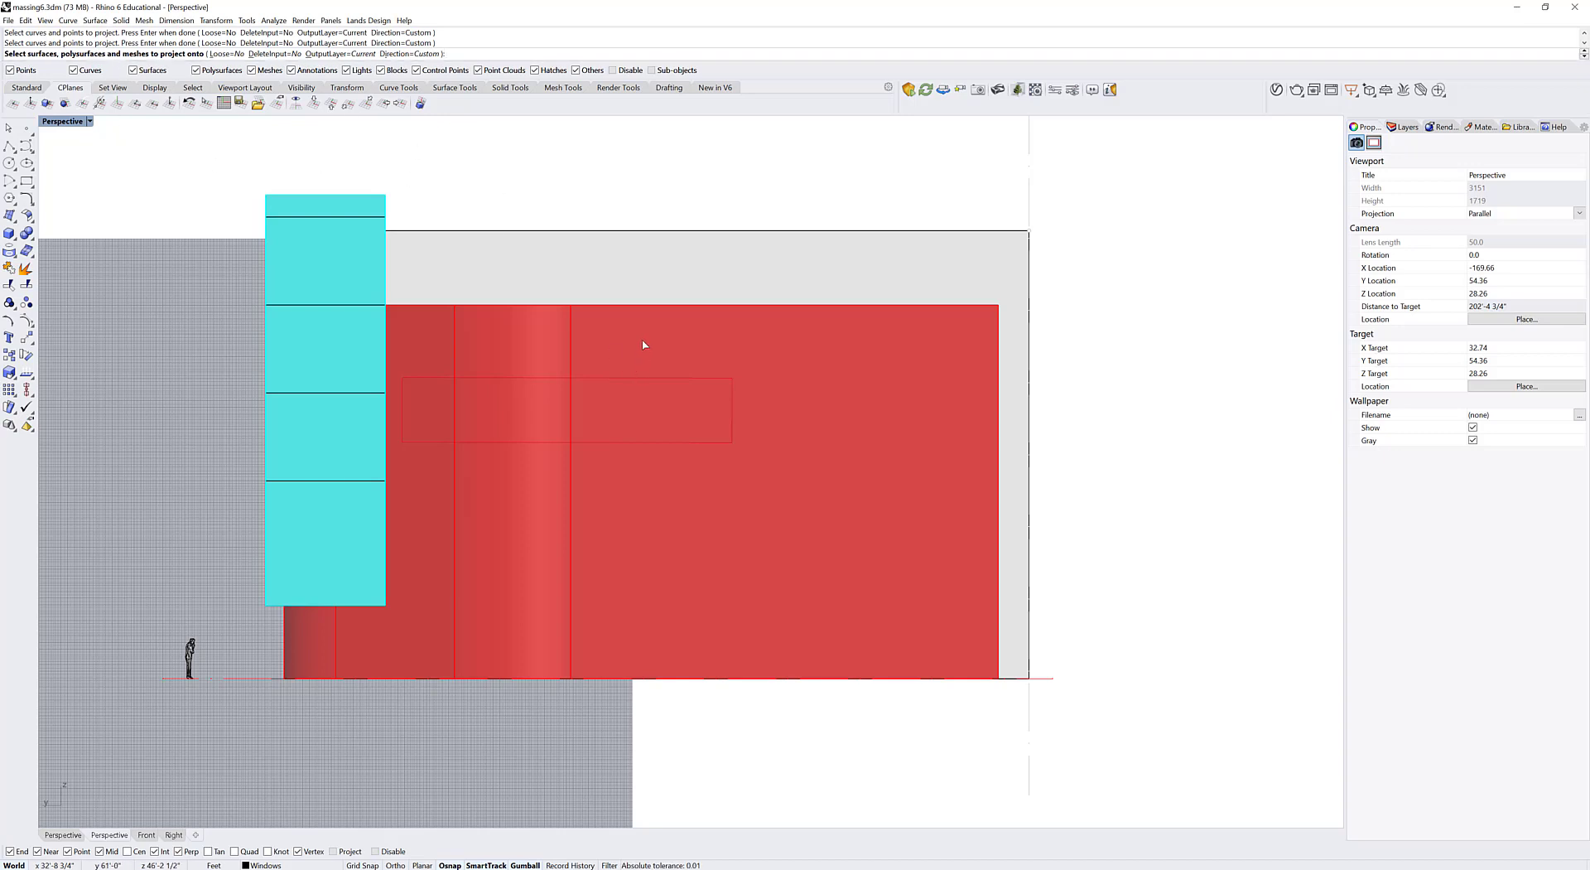
click(506, 350)
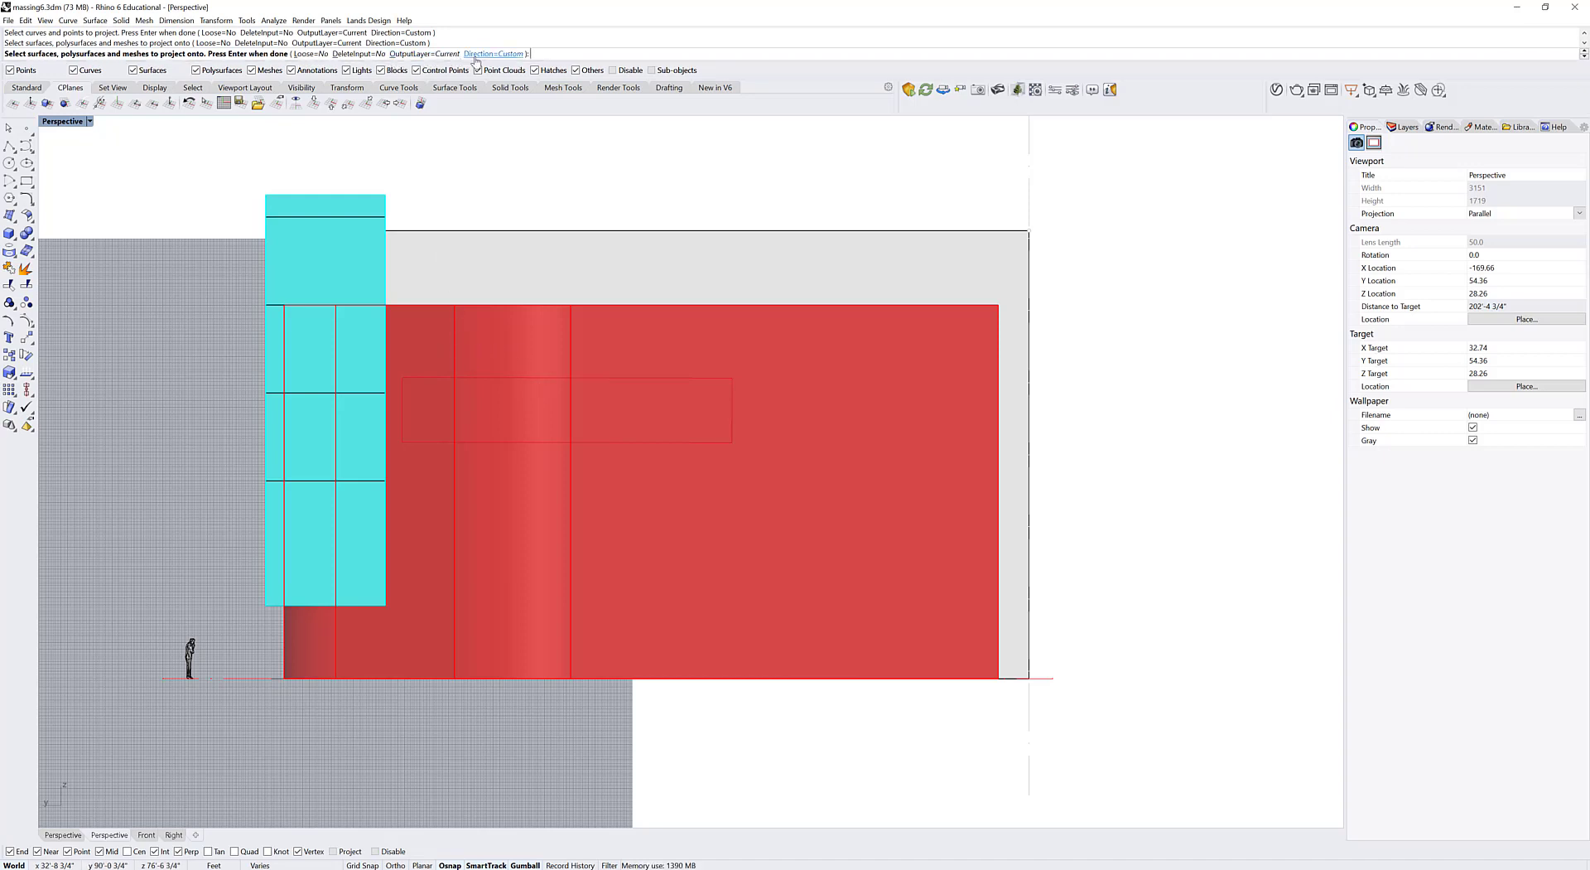
click(495, 54)
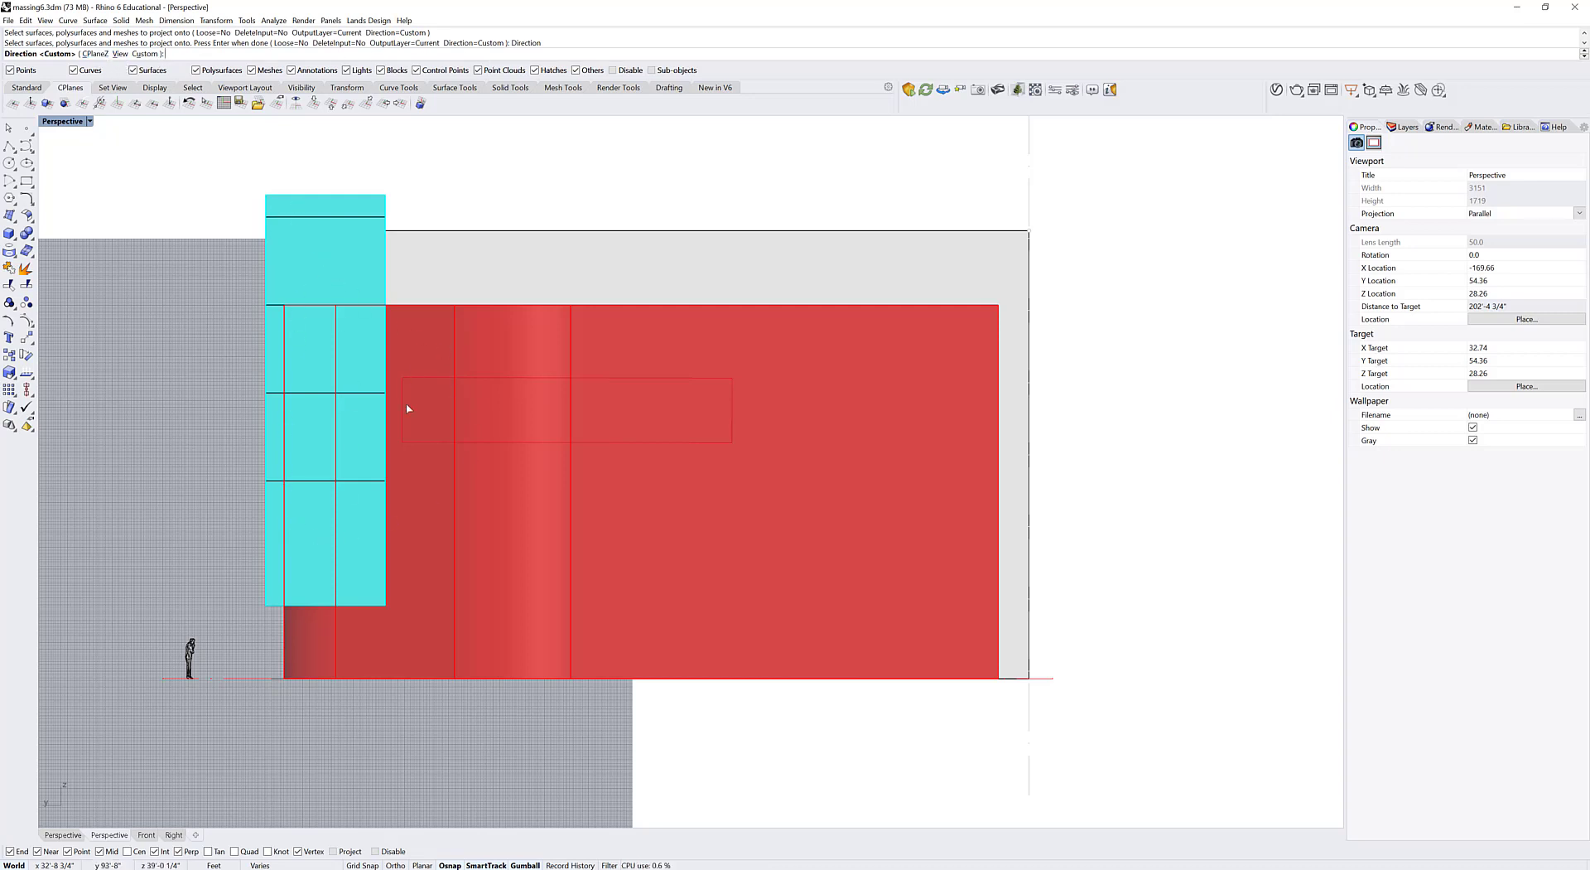
click(96, 55)
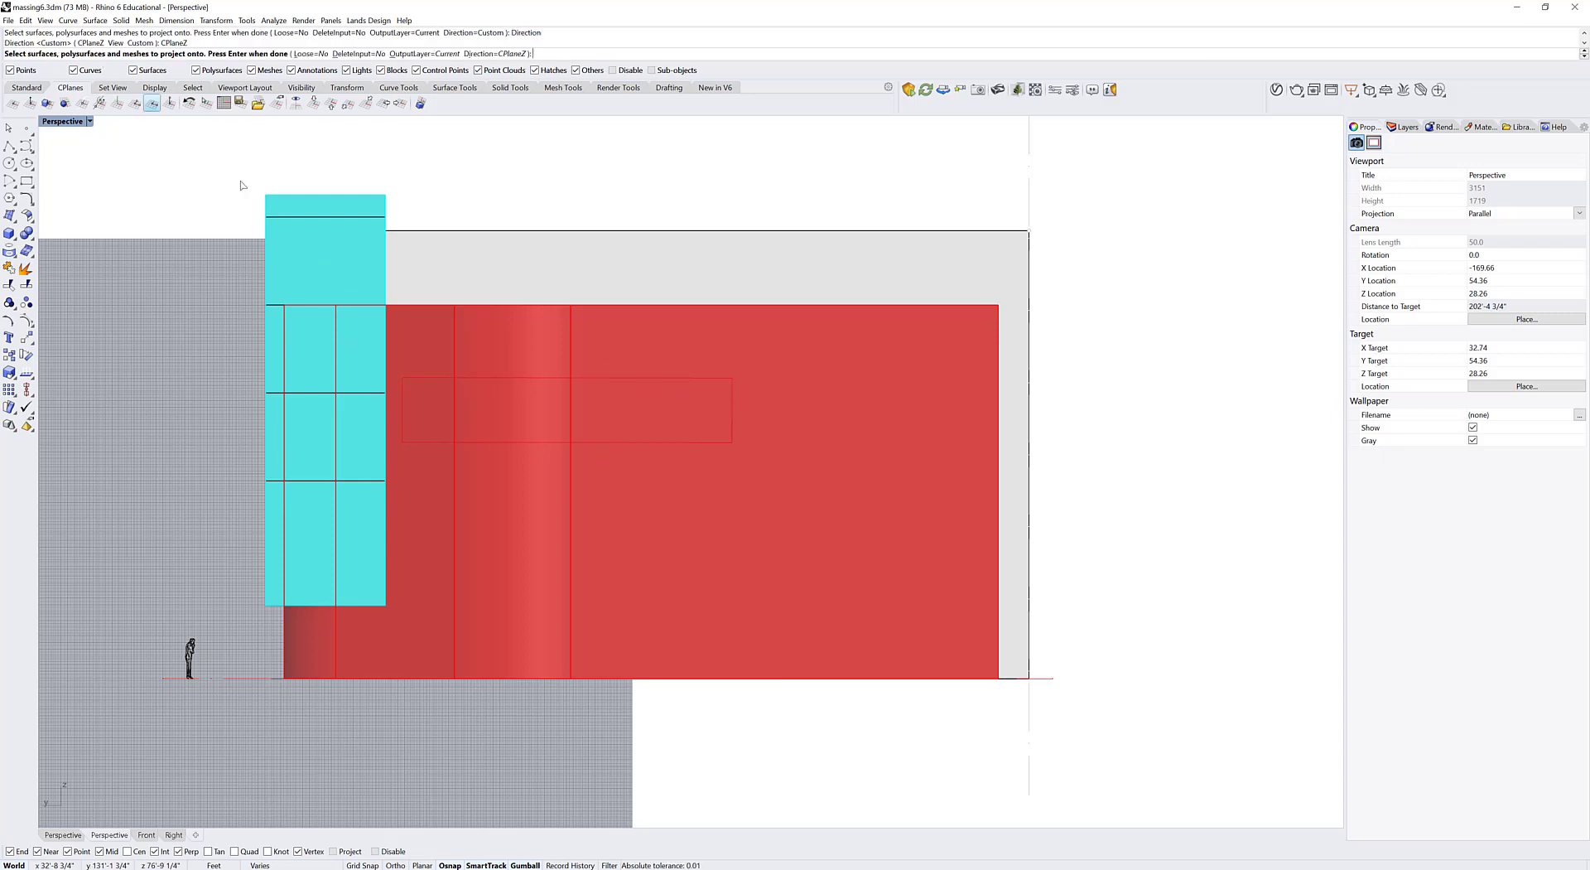
double_click(62, 121)
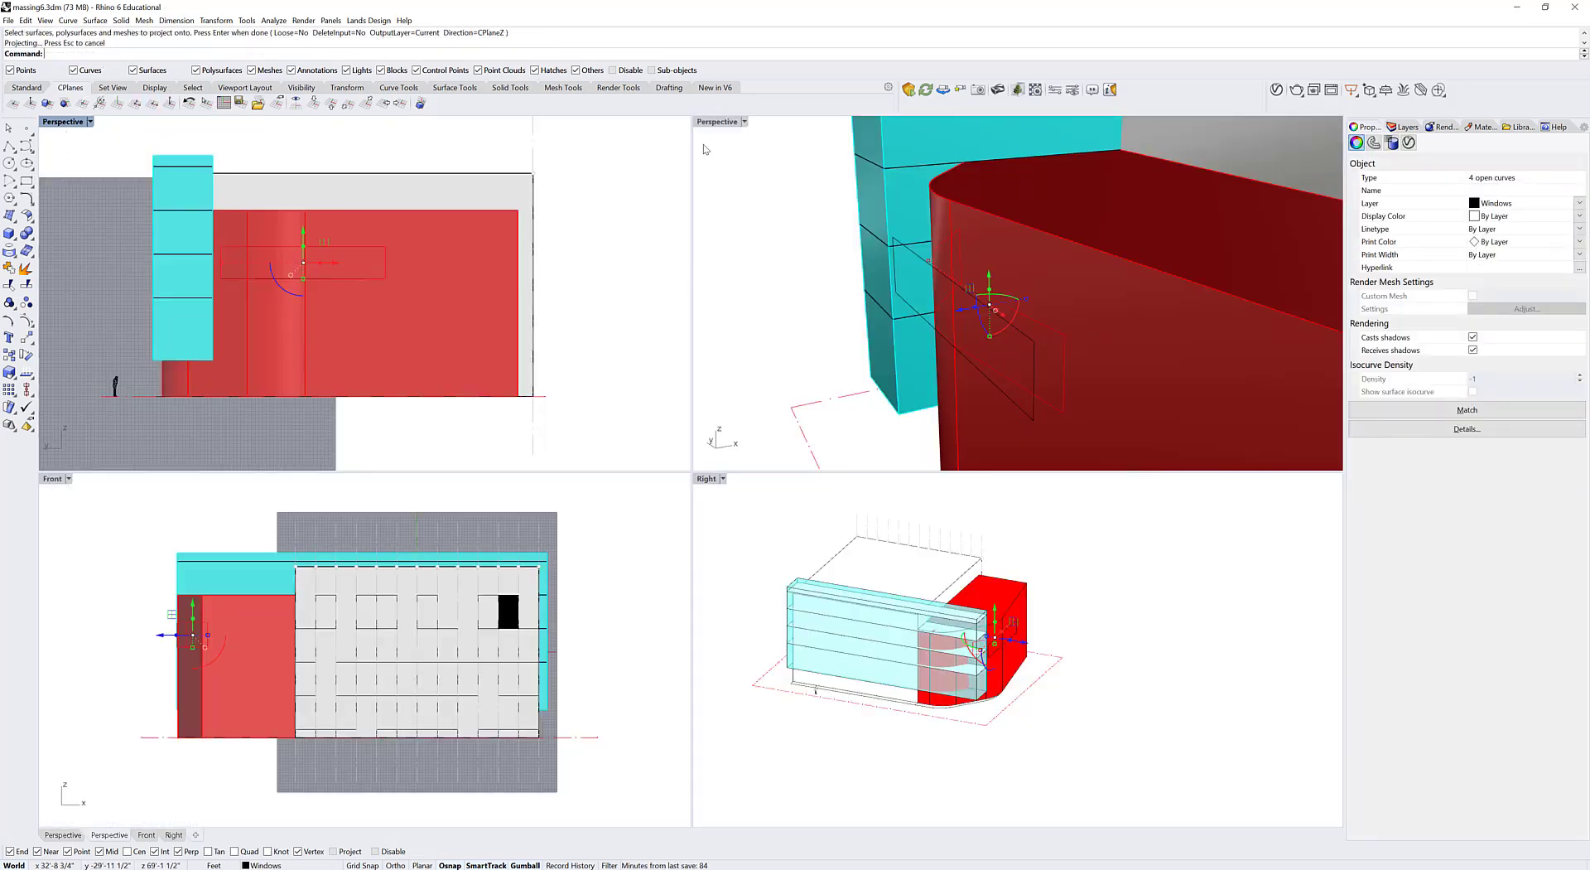
Step: Maximize the Perspective viewport showing the lobby's curved corner and undo the CPlaneZ projection
double_click(729, 124)
right_drag(620, 439, 473, 414)
scroll(693, 509, down, 5)
key(ctrl+z)
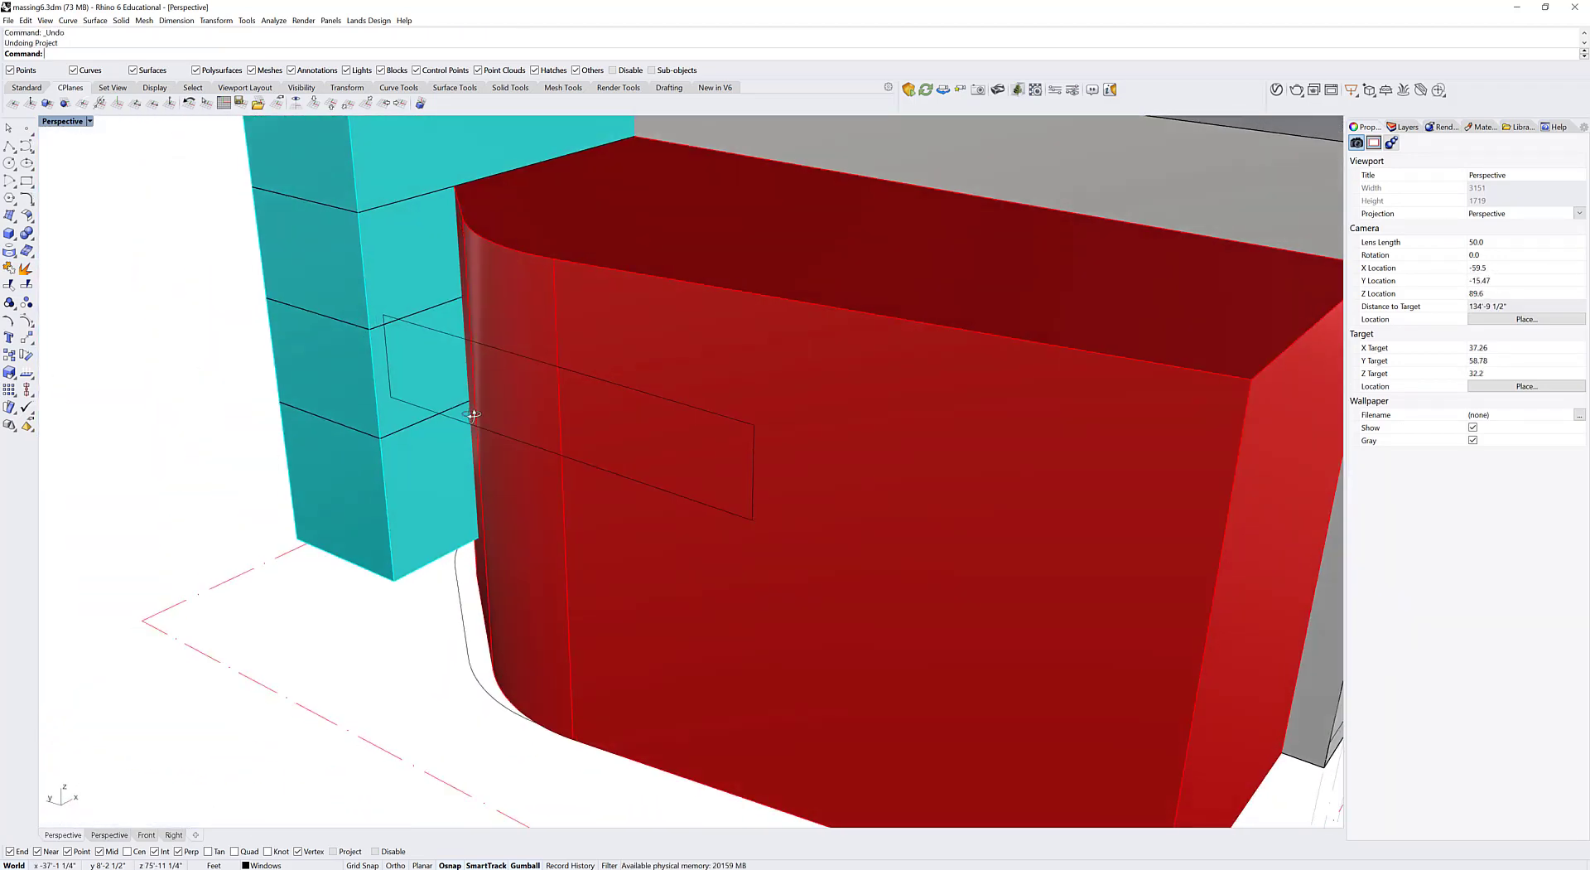
Step: Try to project the rectangle's four lines onto the lobby along CPlaneZ from the Perspective viewport
text(Project)
key(Return)
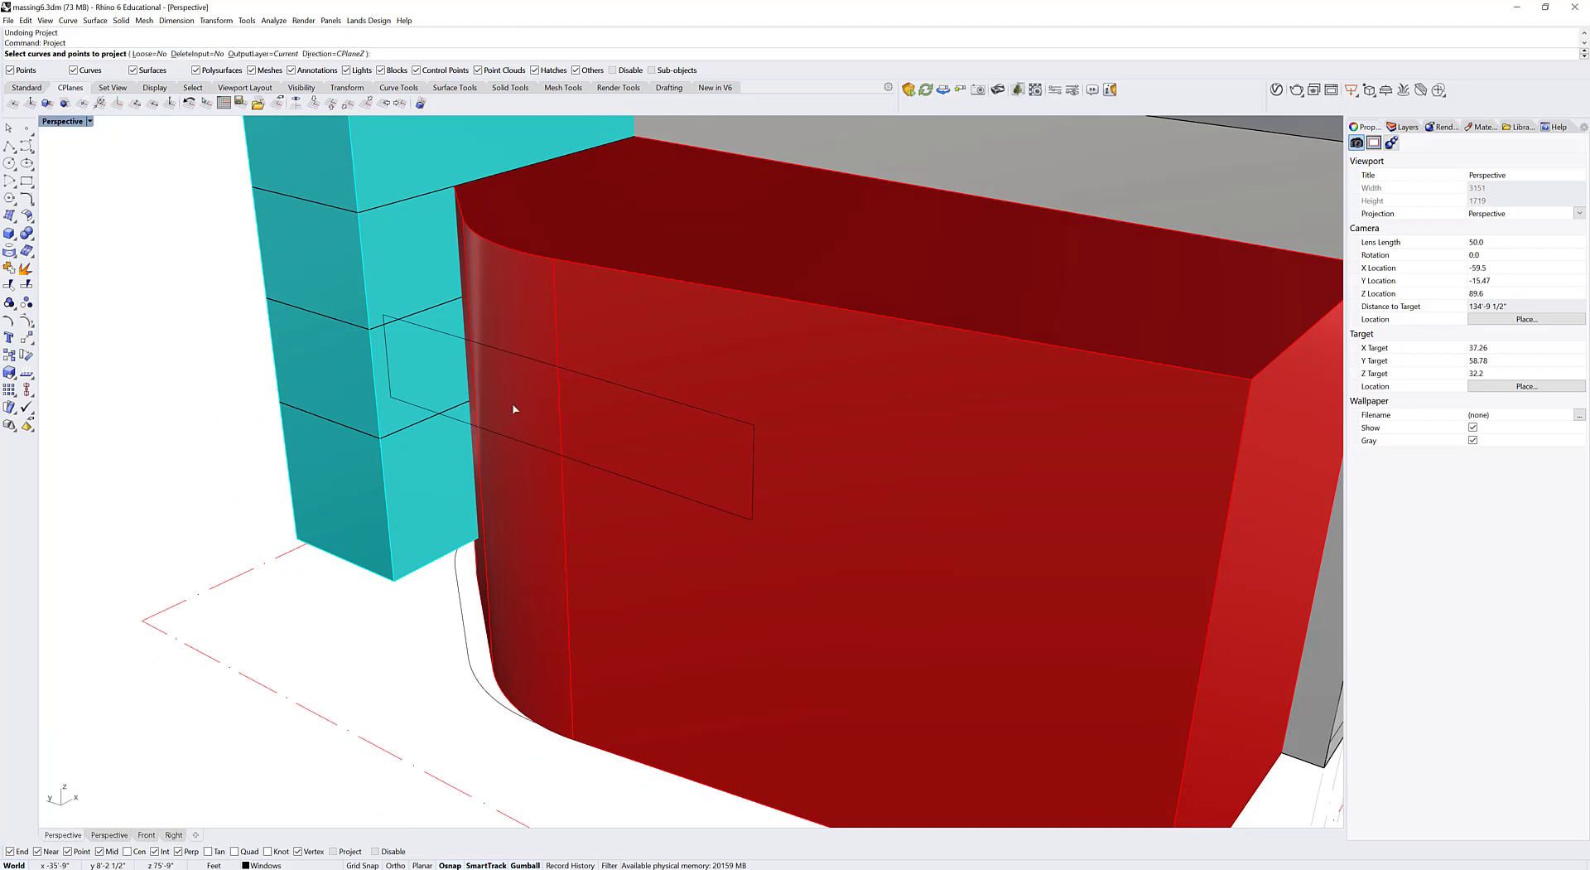
click(433, 328)
click(419, 340)
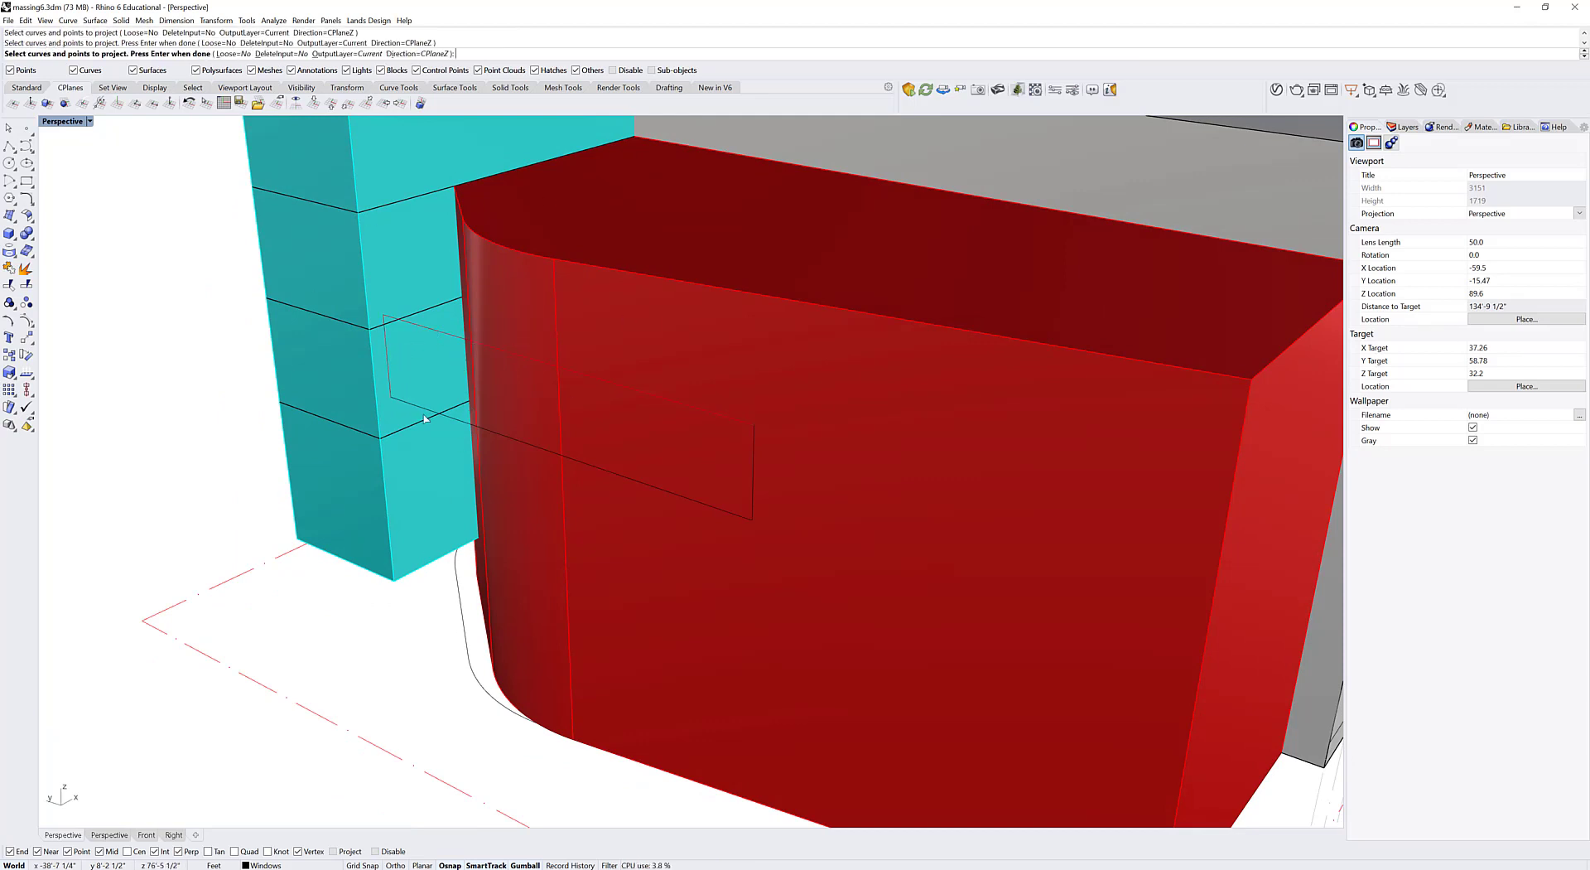
click(424, 413)
key(Return)
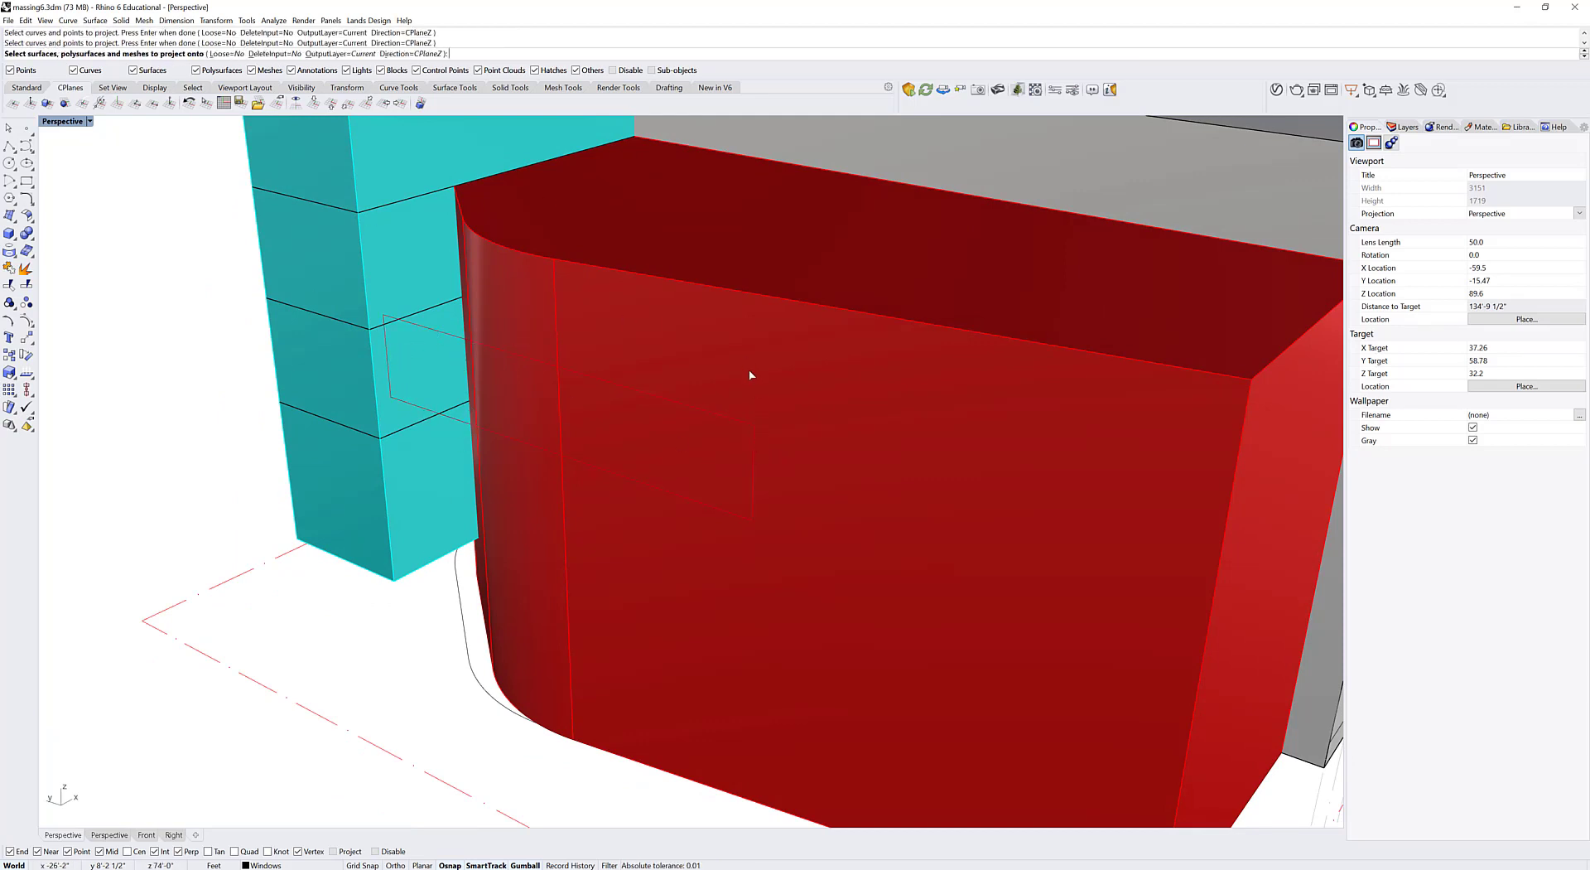
click(611, 298)
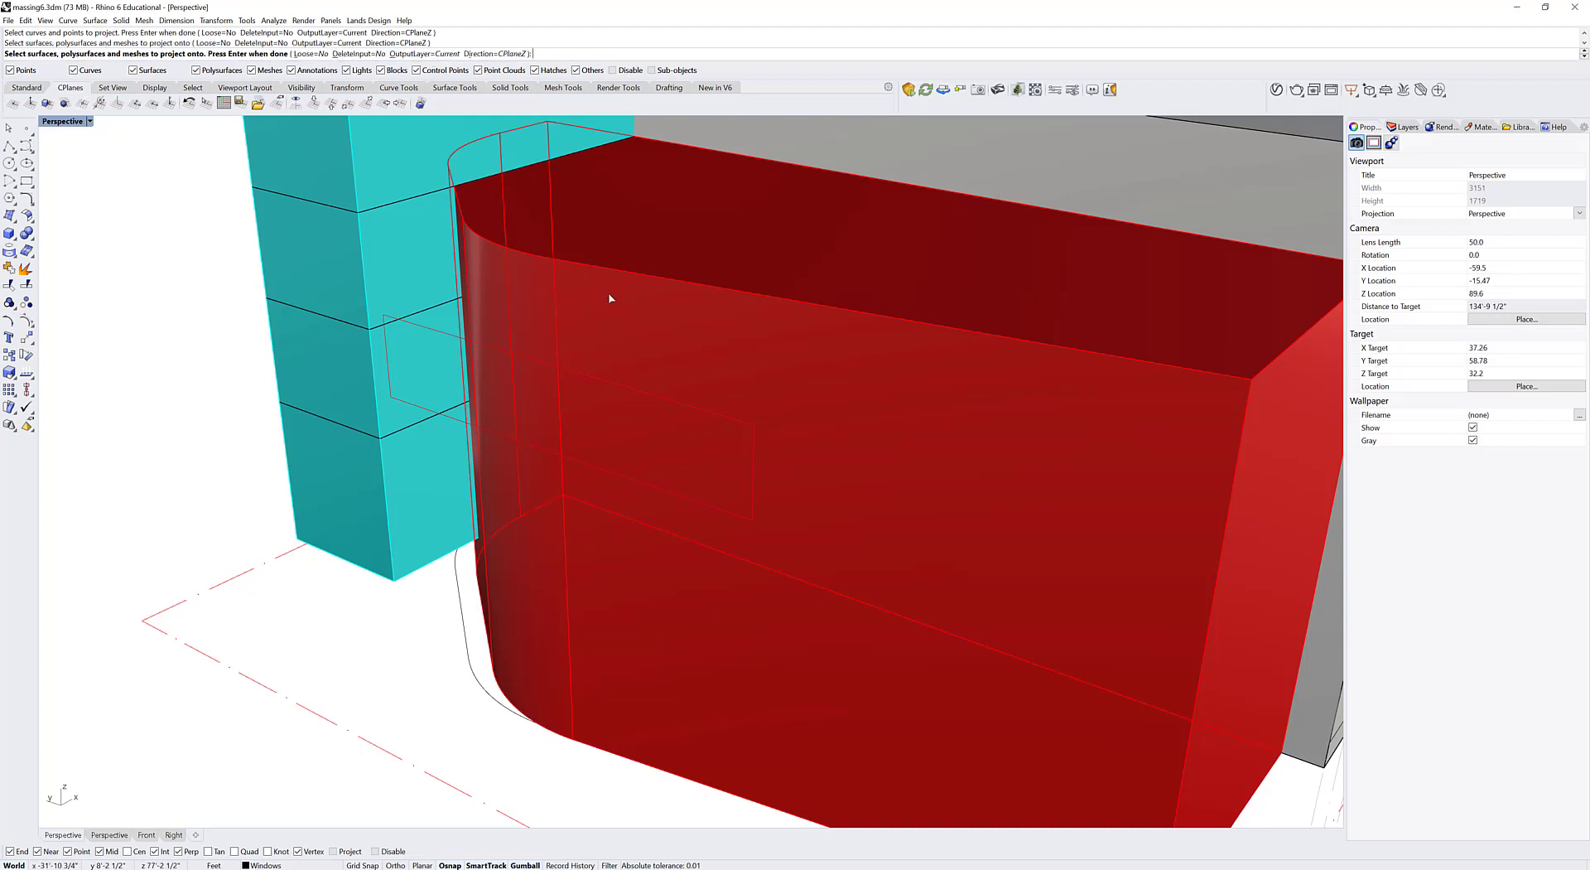
key(Return)
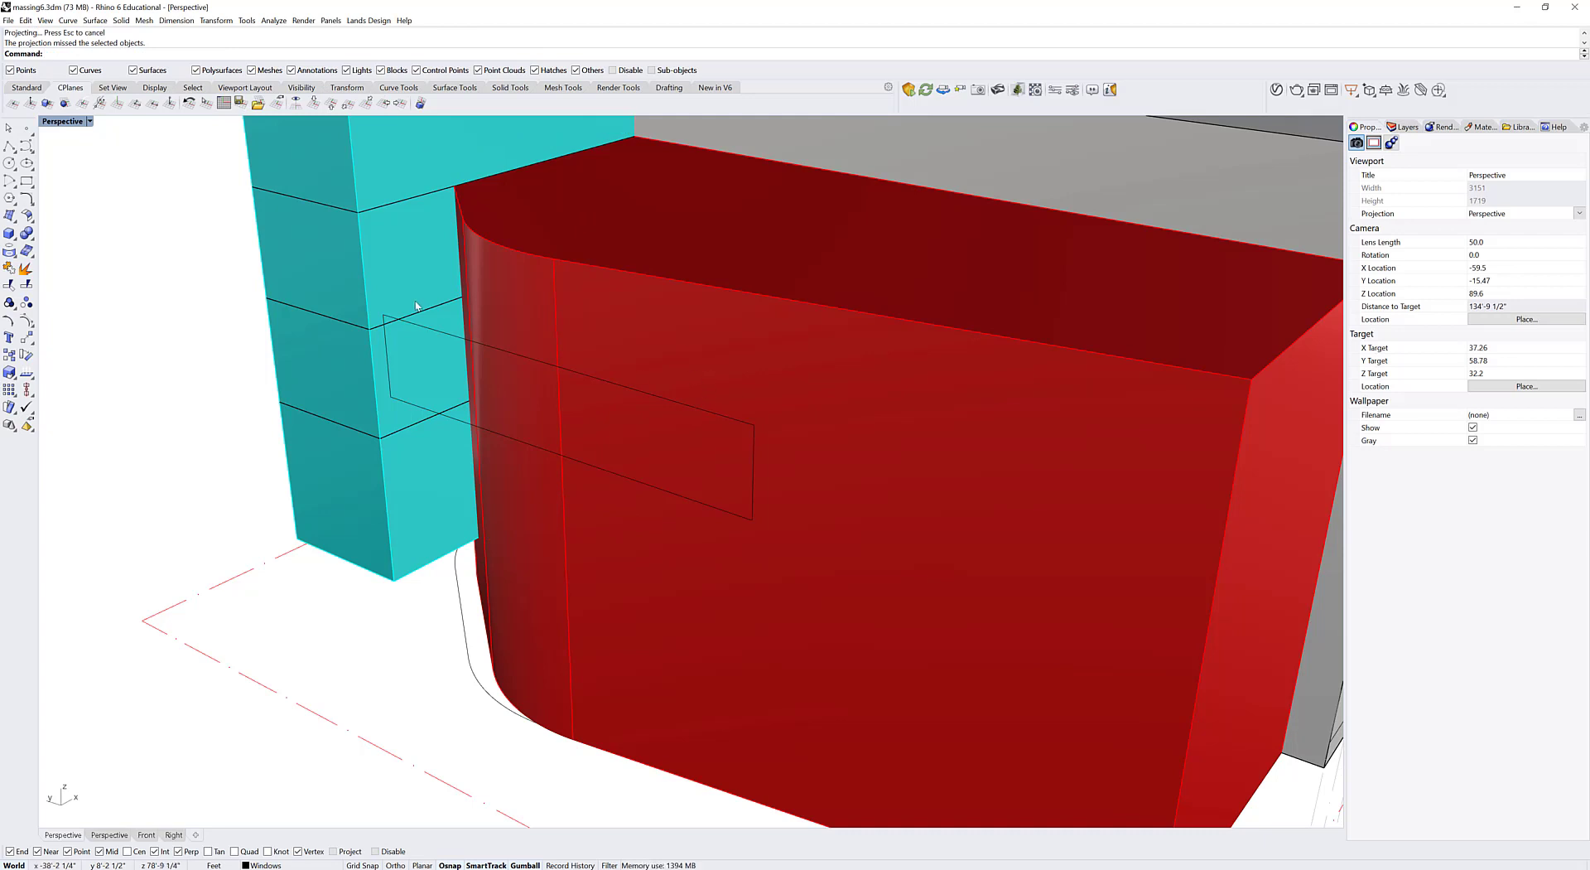
Step: Project the rectangle's four lines onto the lobby with the projection direction set to View
key(Return)
click(399, 331)
click(400, 370)
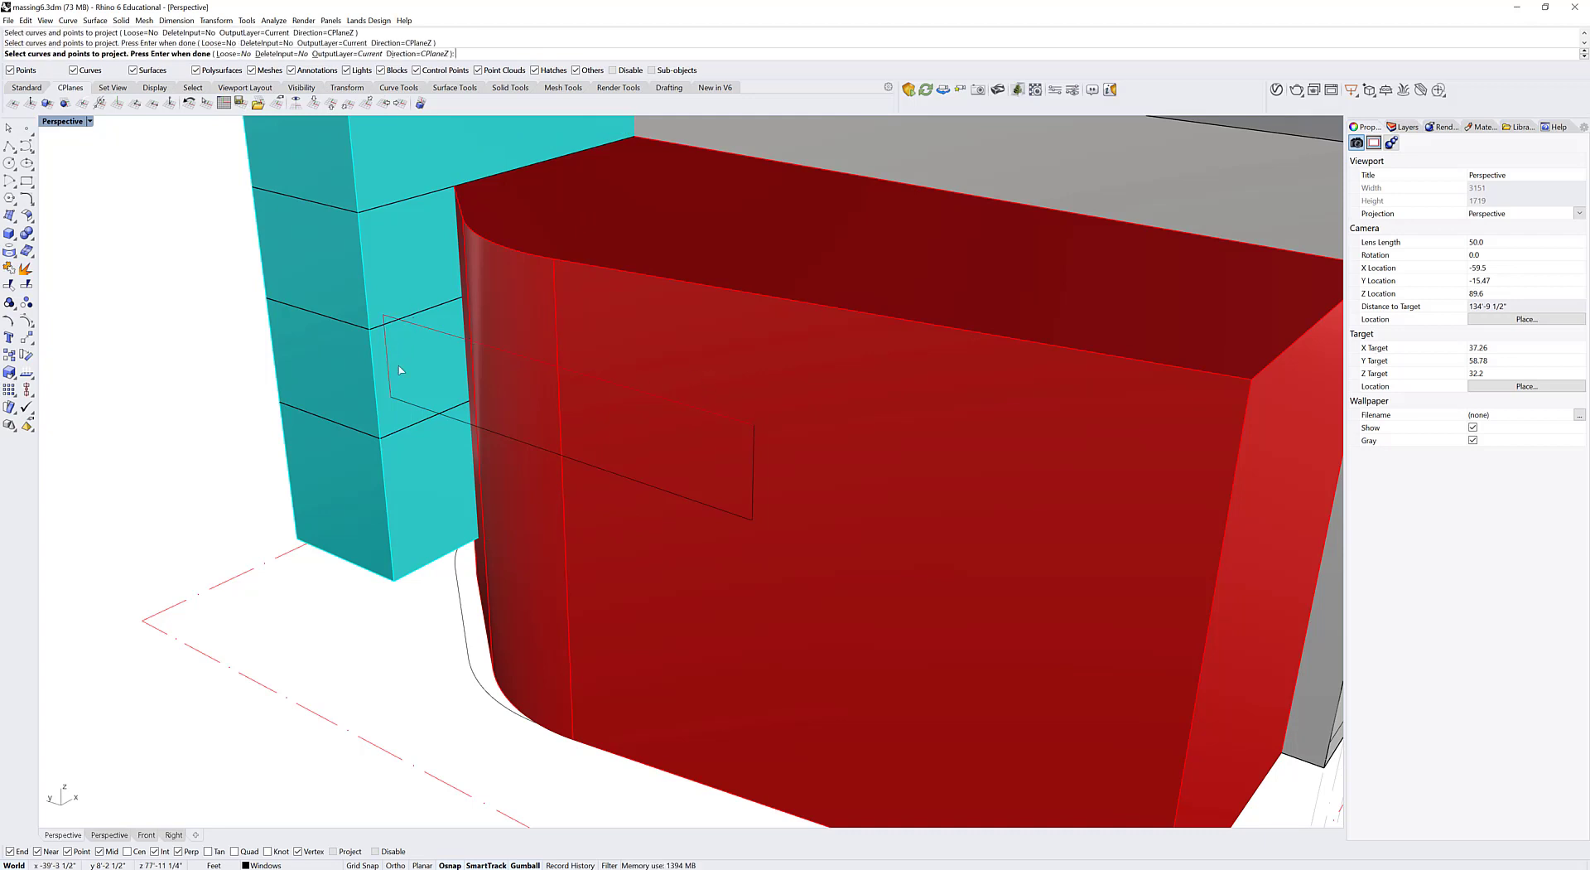
click(423, 410)
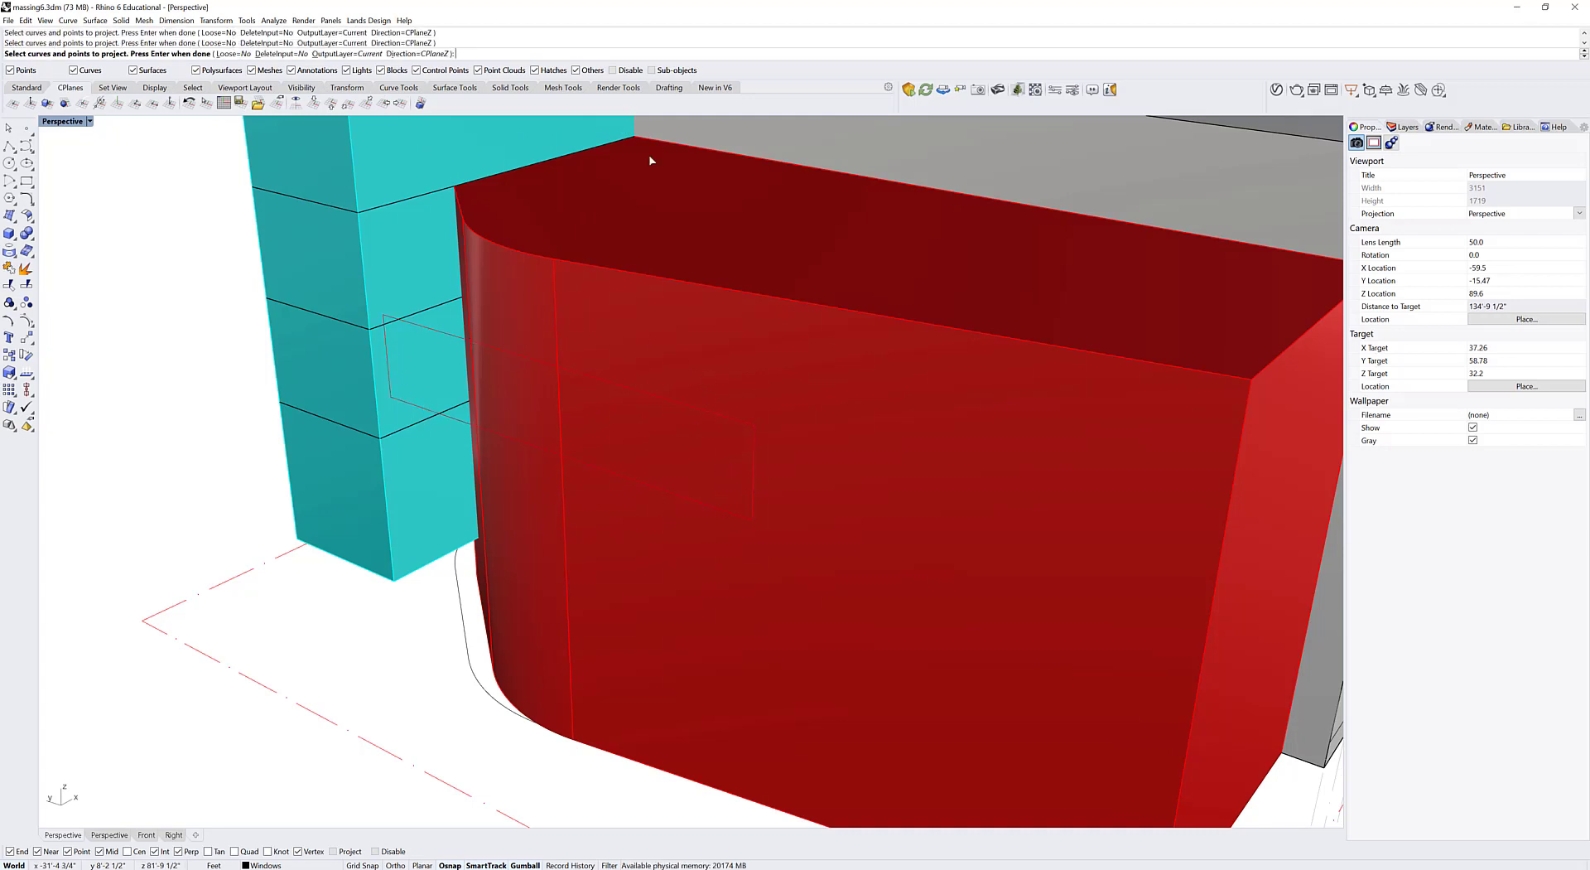
scroll(625, 356, down, 6)
right_drag(725, 440, 660, 405)
key(Home)
key(Home)
key(Home)
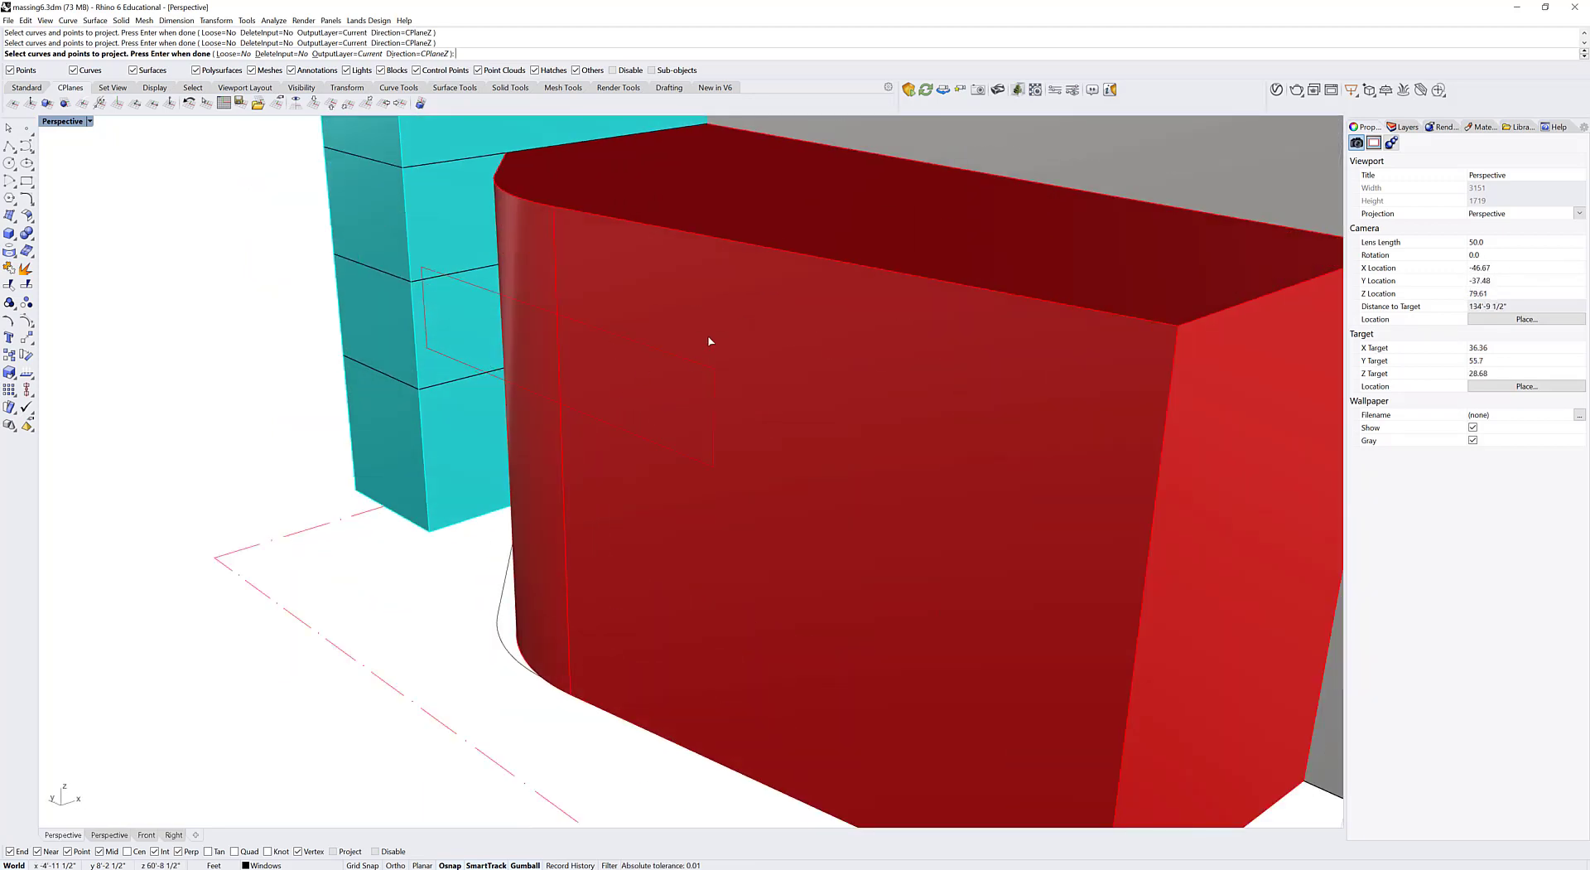
key(Return)
click(623, 356)
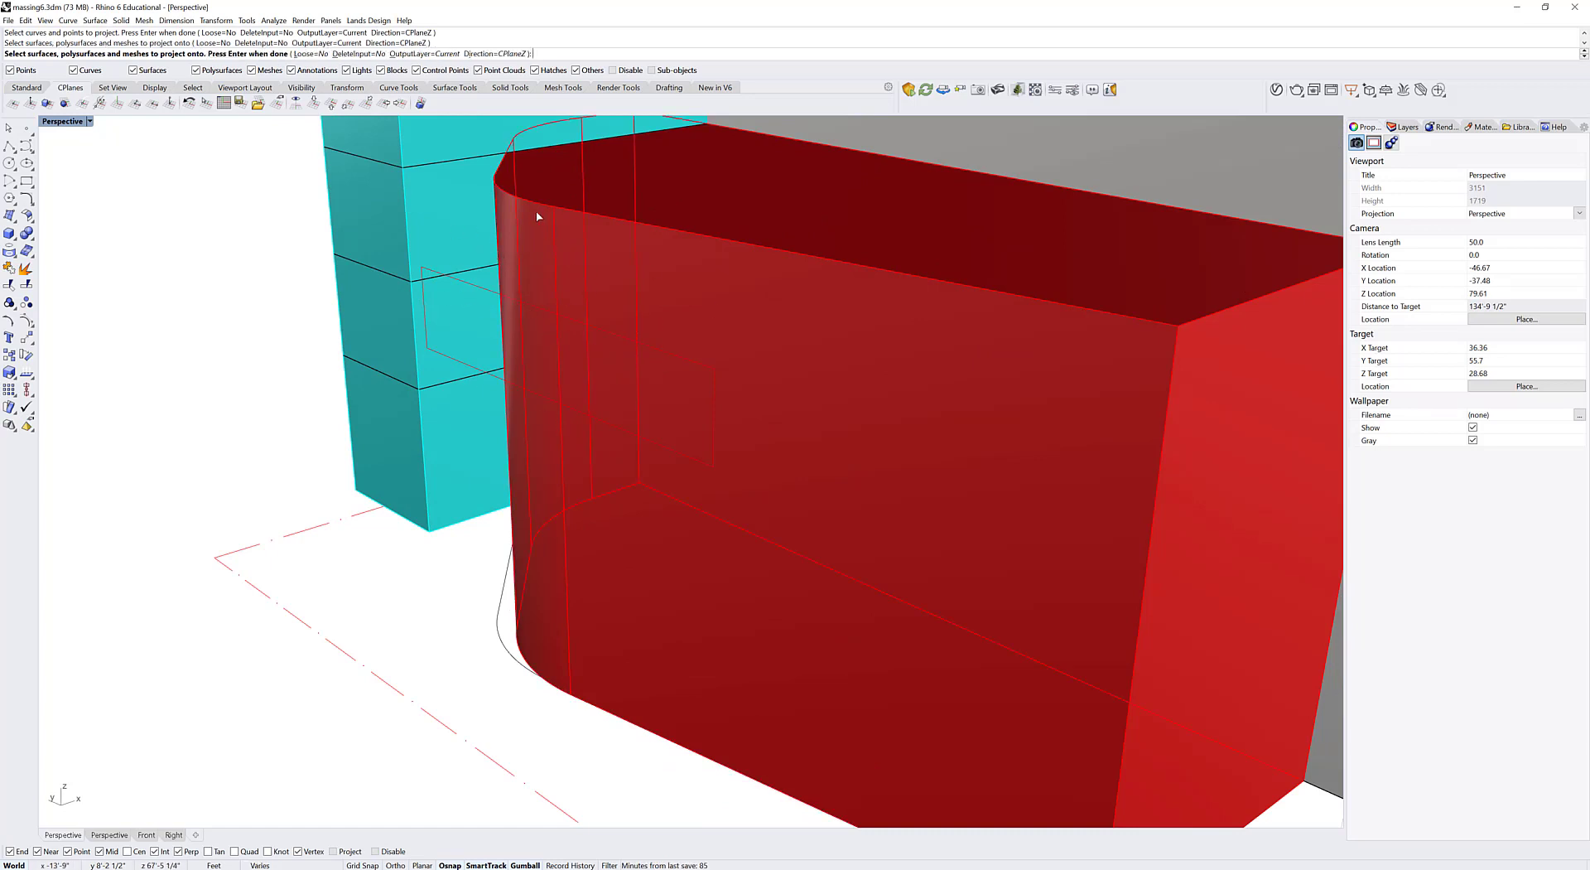
key(Return)
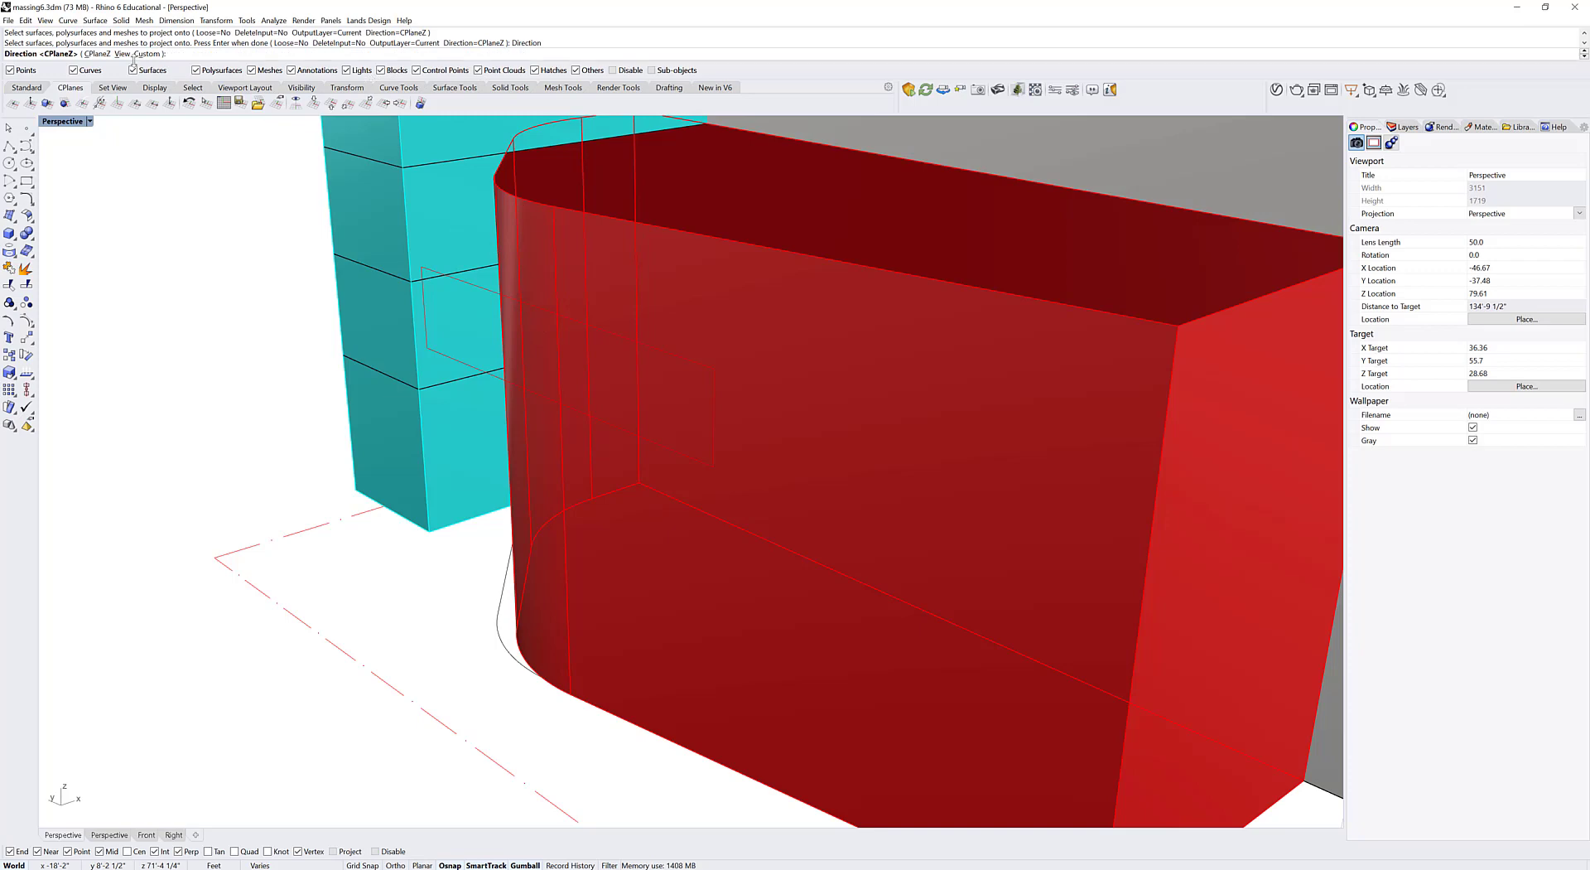
click(122, 54)
right_drag(520, 635, 680, 589)
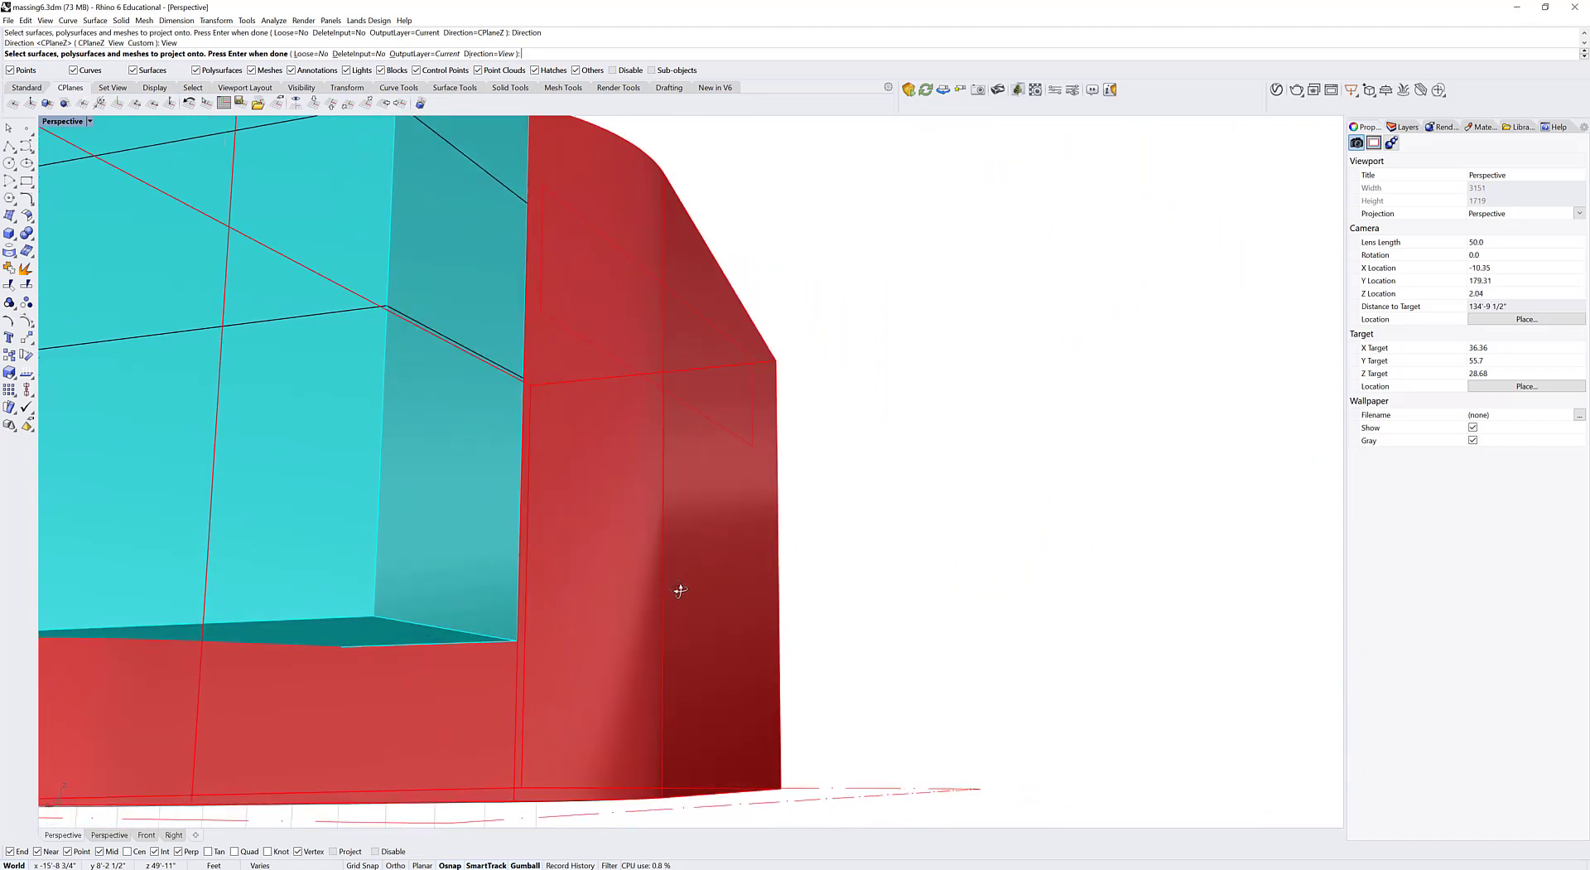
right_click(716, 431)
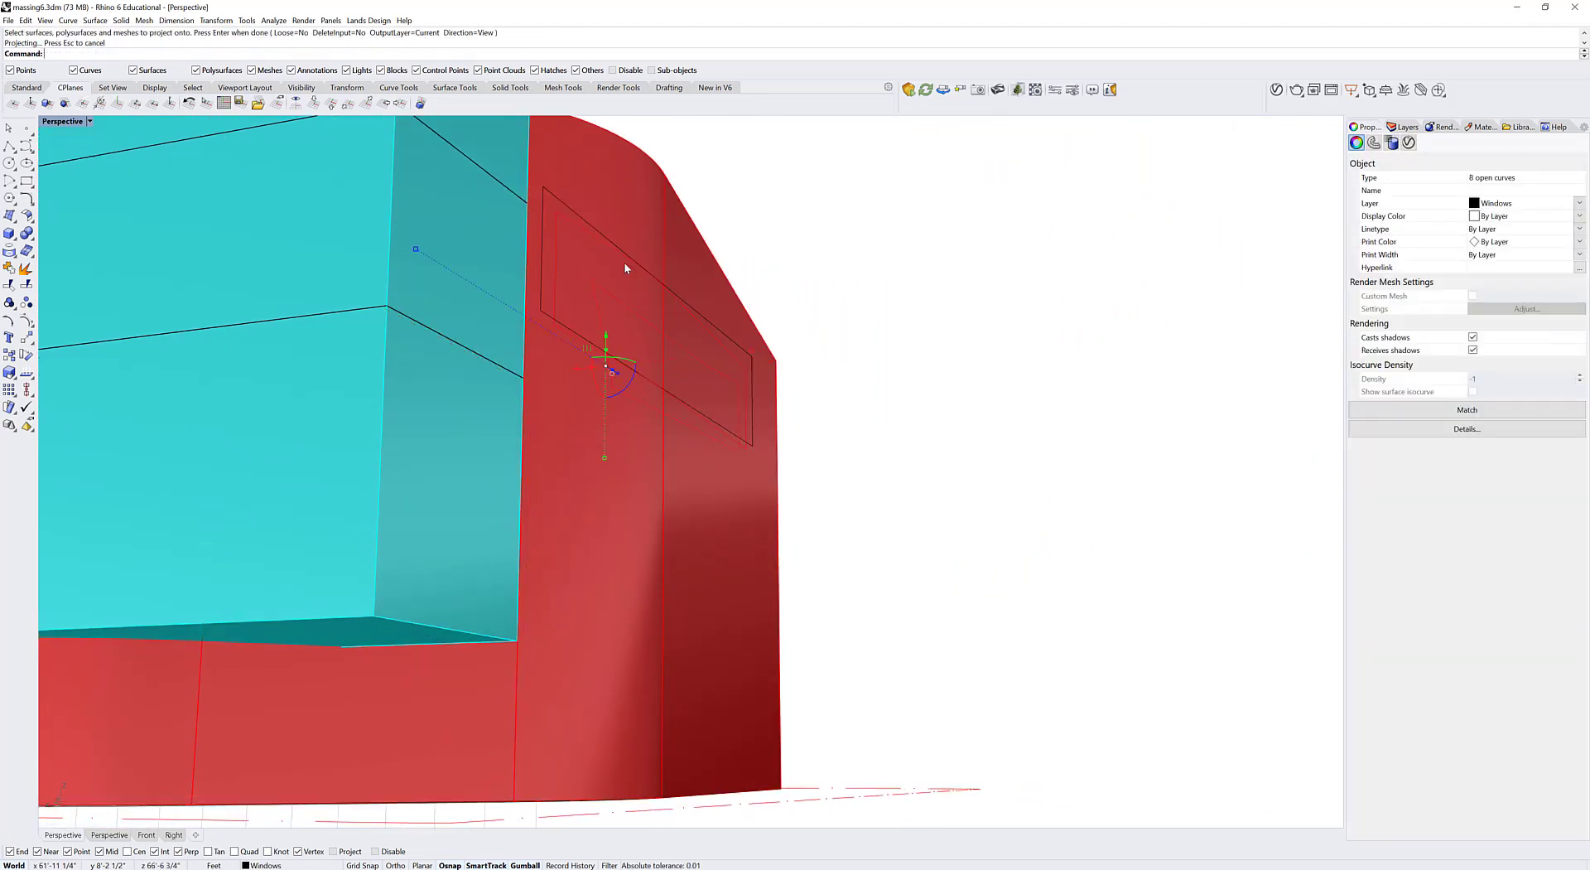
Step: Examine the projected curves on the lobby's walls and roof from several sides and undo the View-direction projection
right_drag(630, 334, 758, 394)
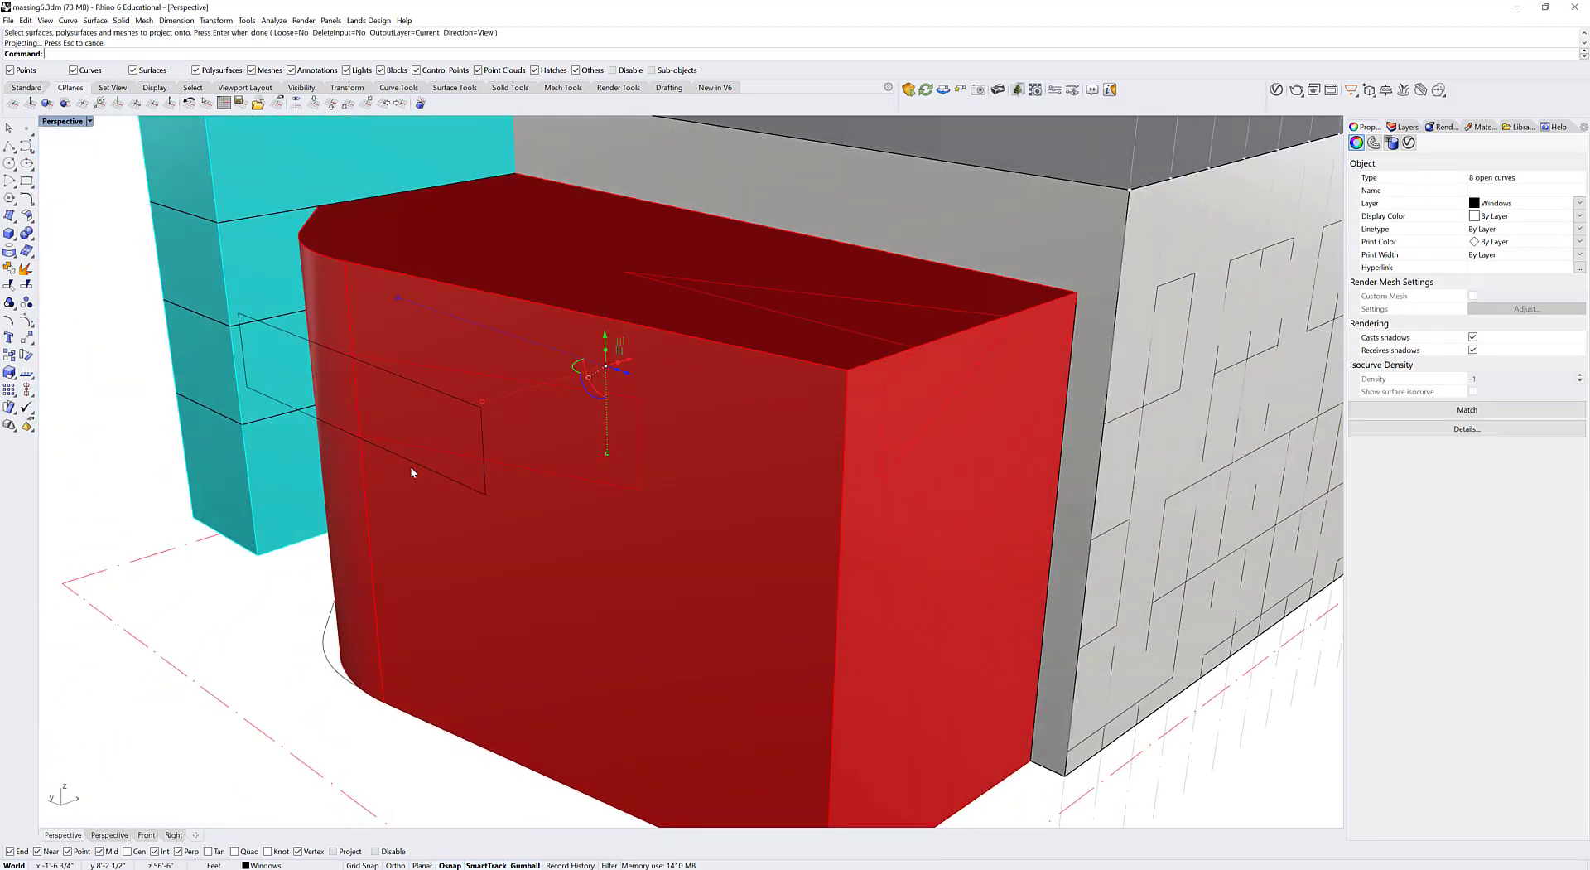
scroll(424, 490, down, 5)
right_drag(432, 500, 563, 488)
click(947, 620)
right_drag(729, 592, 823, 562)
click(691, 387)
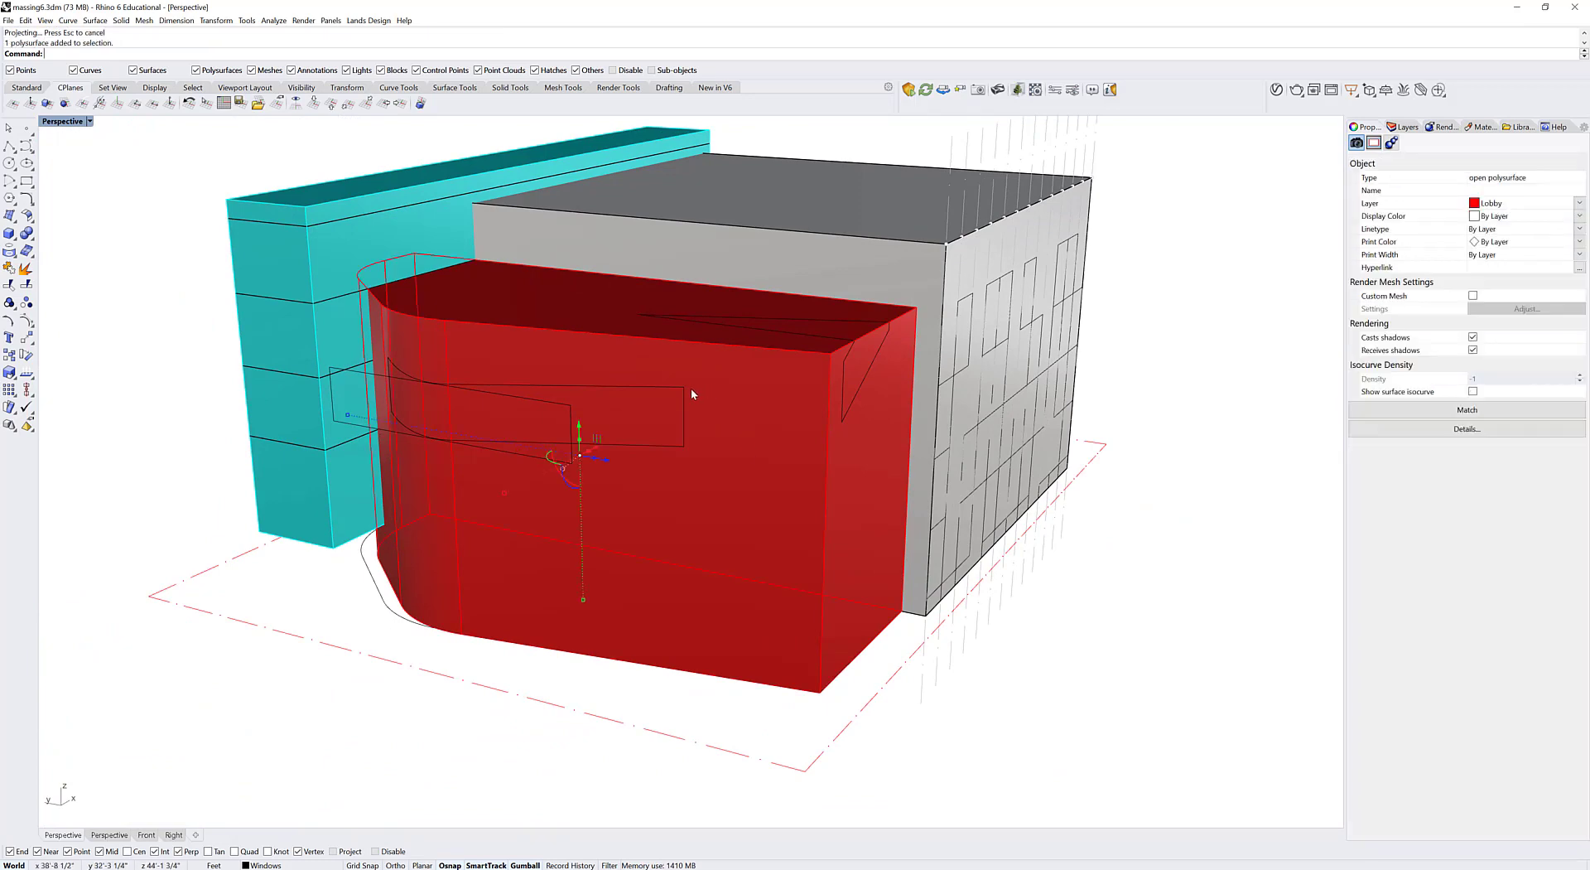
click(683, 391)
right_drag(431, 398, 603, 415)
click(1015, 464)
right_drag(771, 377, 544, 415)
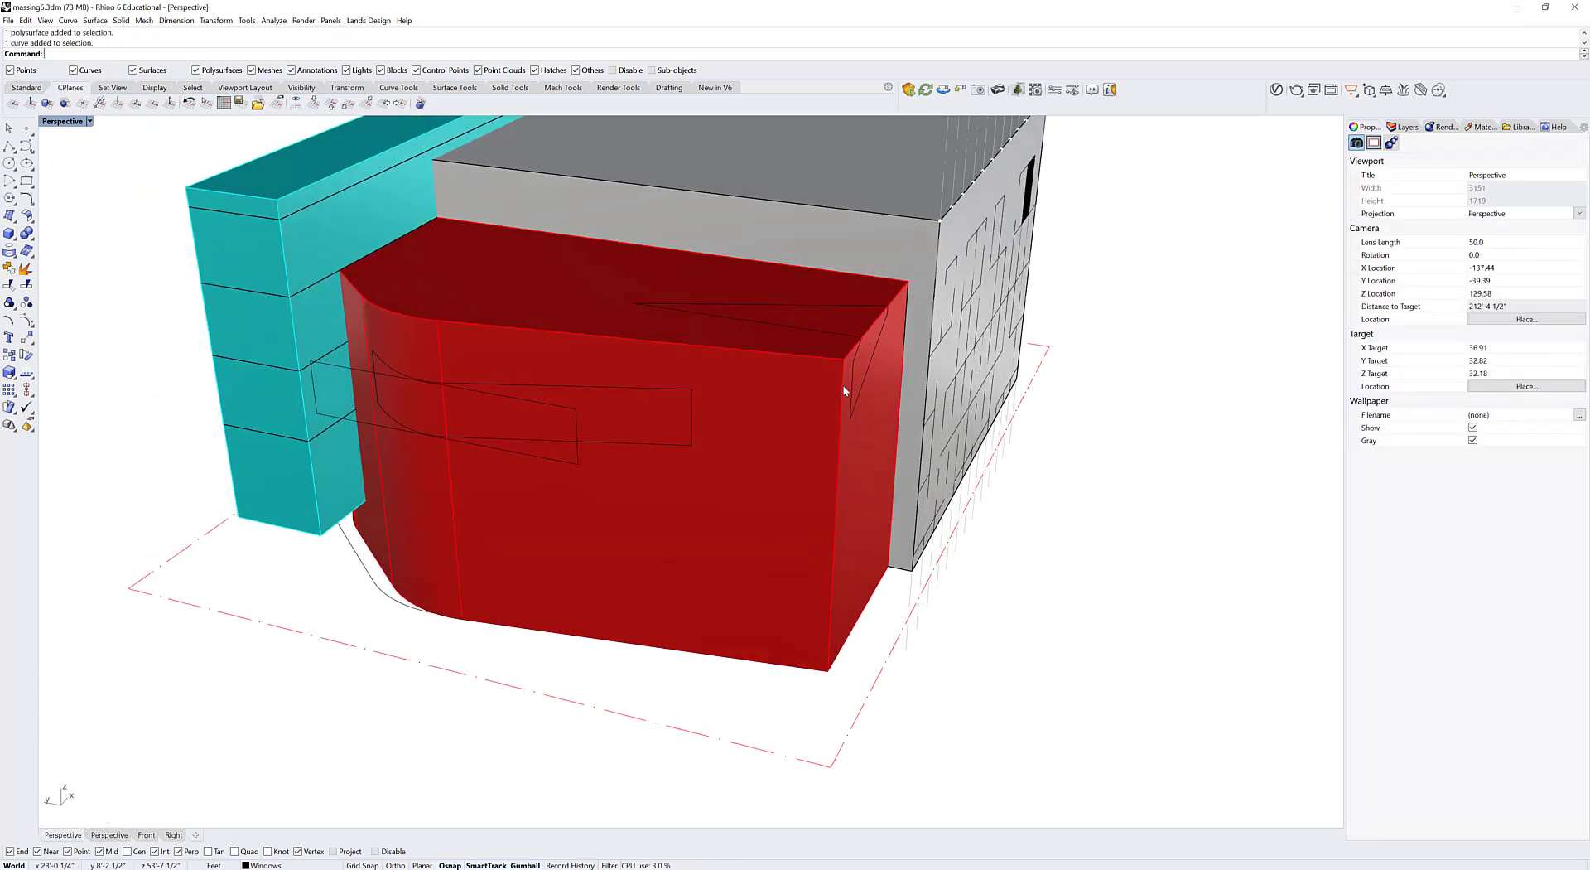
right_drag(845, 390, 696, 336)
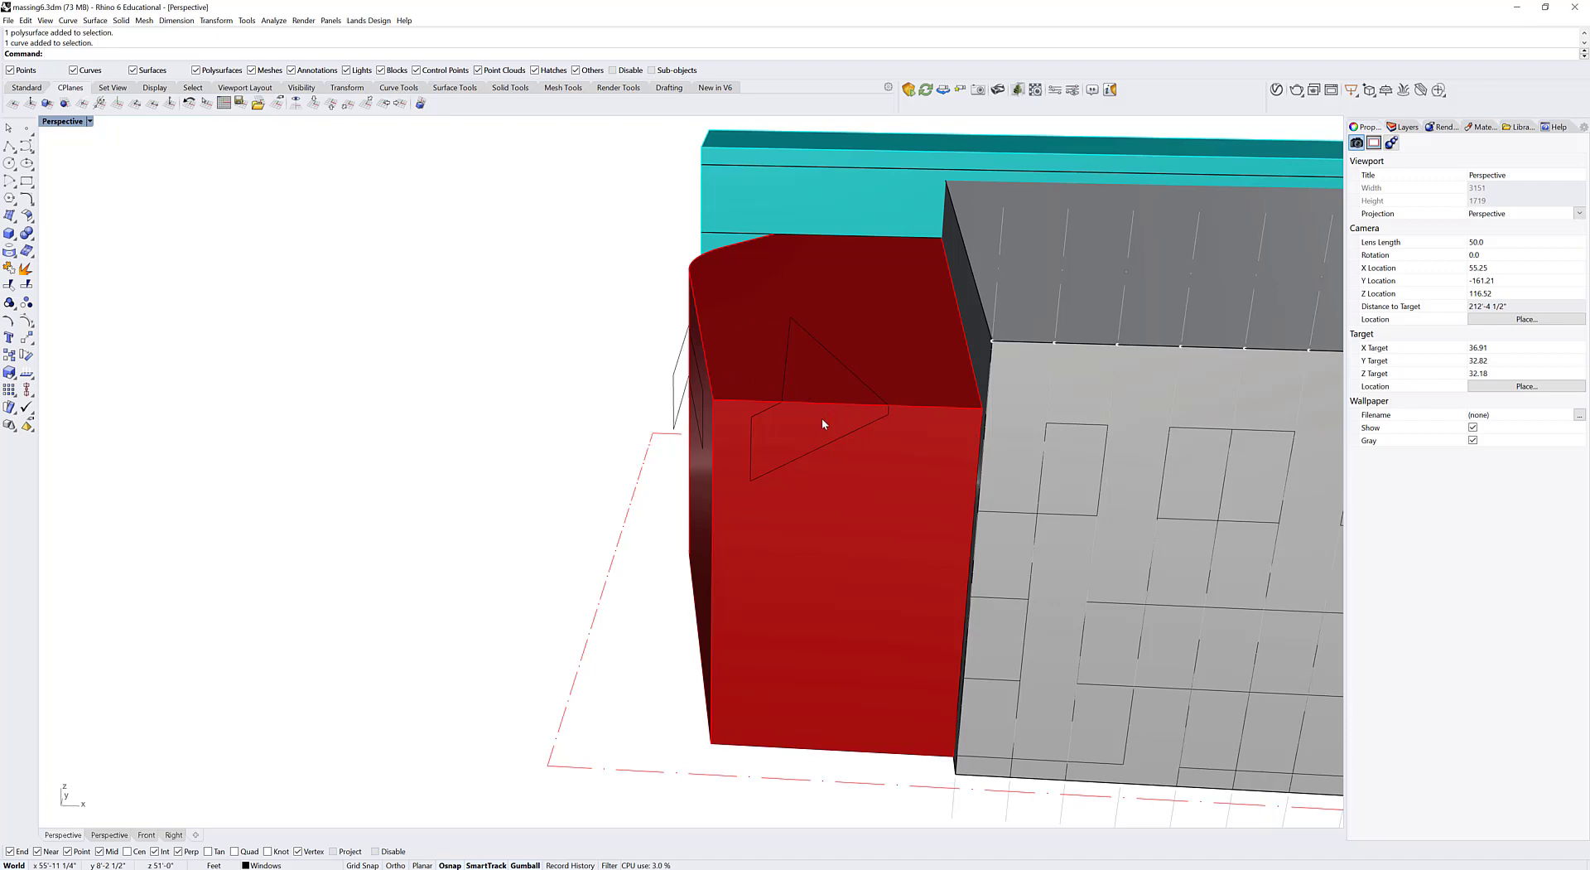
right_drag(806, 425, 727, 369)
key(ctrl+z)
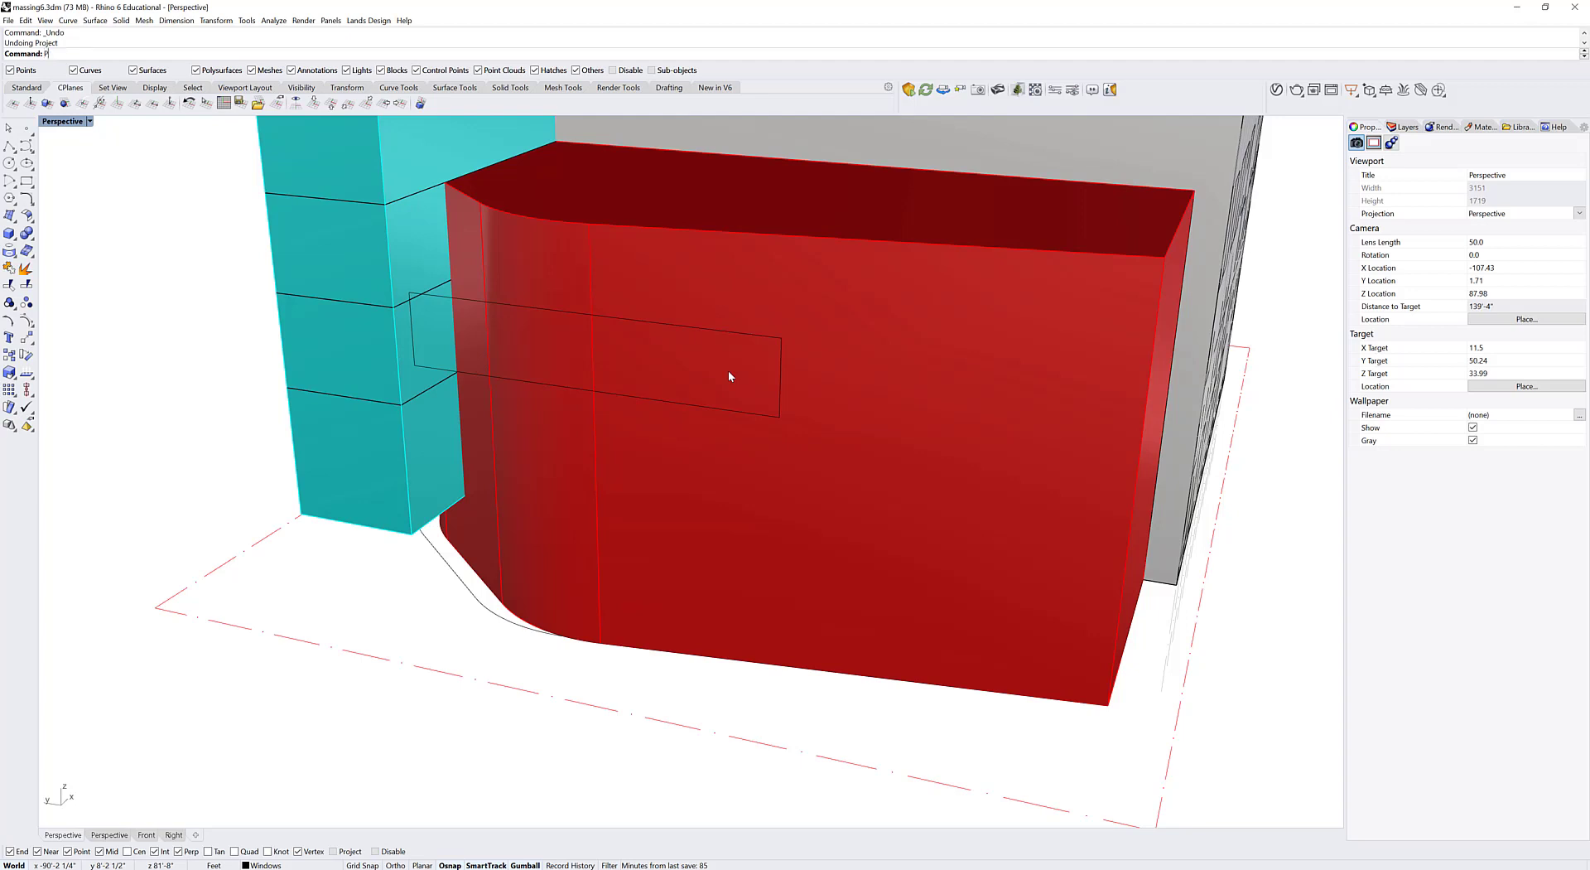
Step: Start projecting the rectangle's four lines onto the lobby with the projection direction set to Custom
key(Return)
click(781, 374)
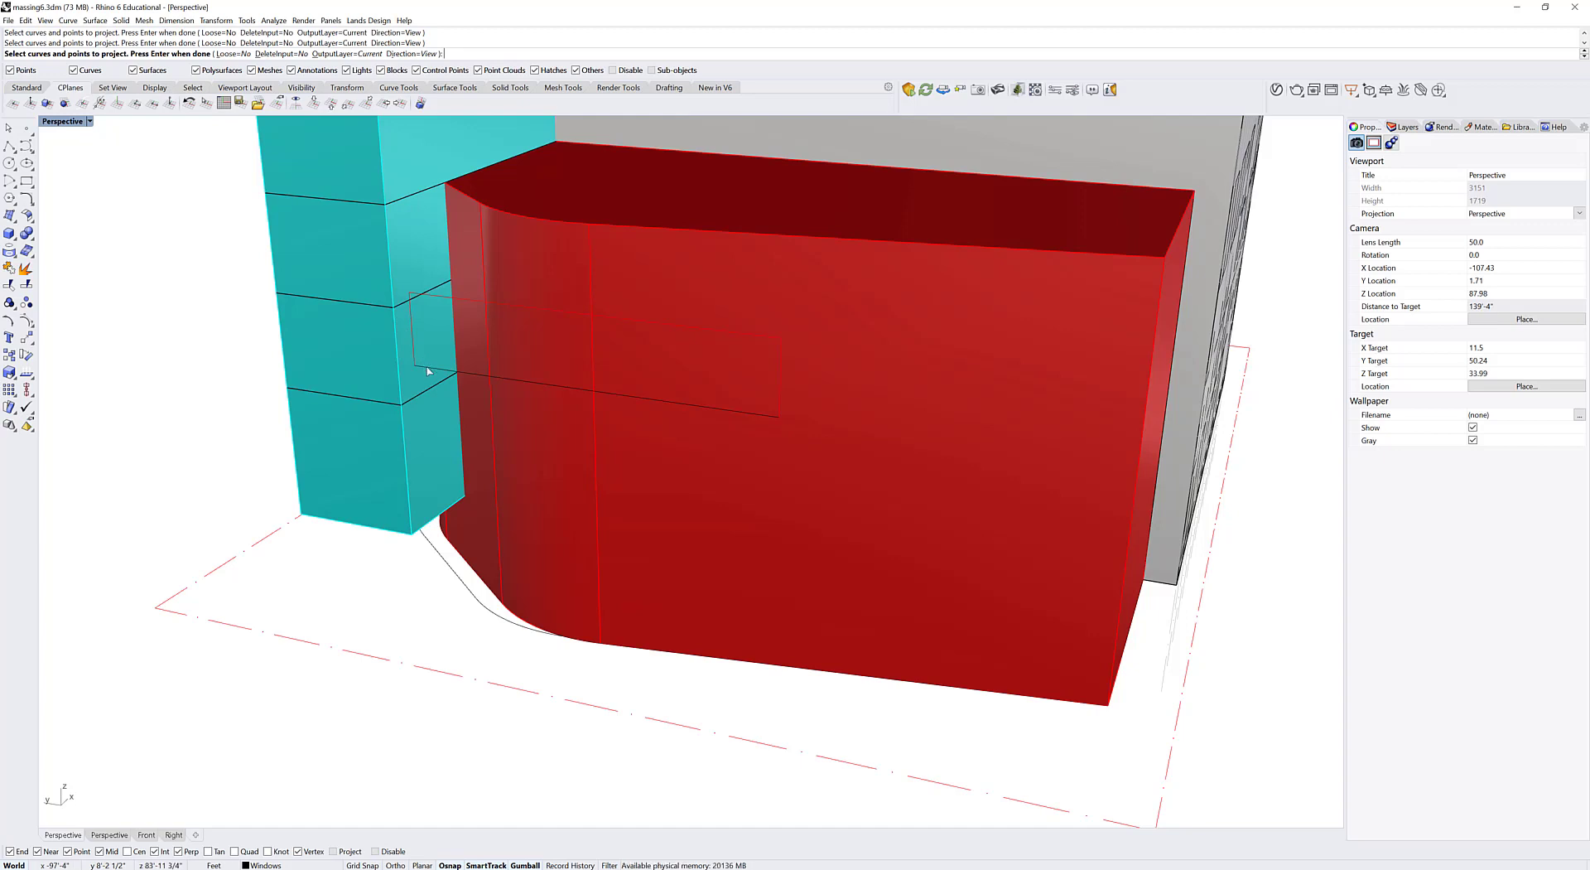
right_drag(774, 351, 749, 326)
key(Return)
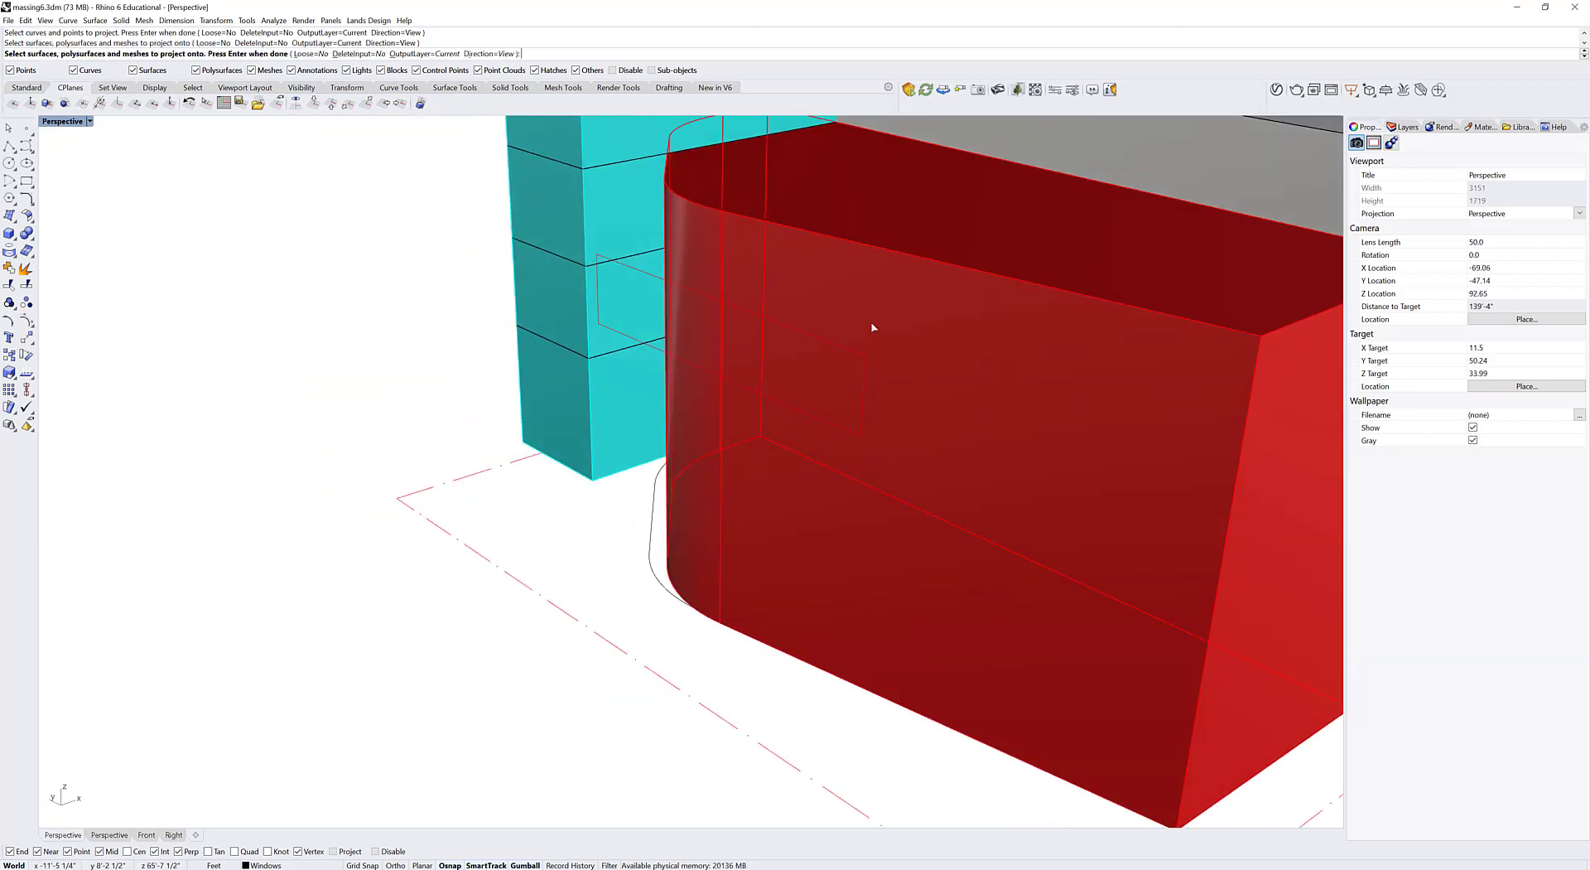
right_drag(873, 327, 720, 387)
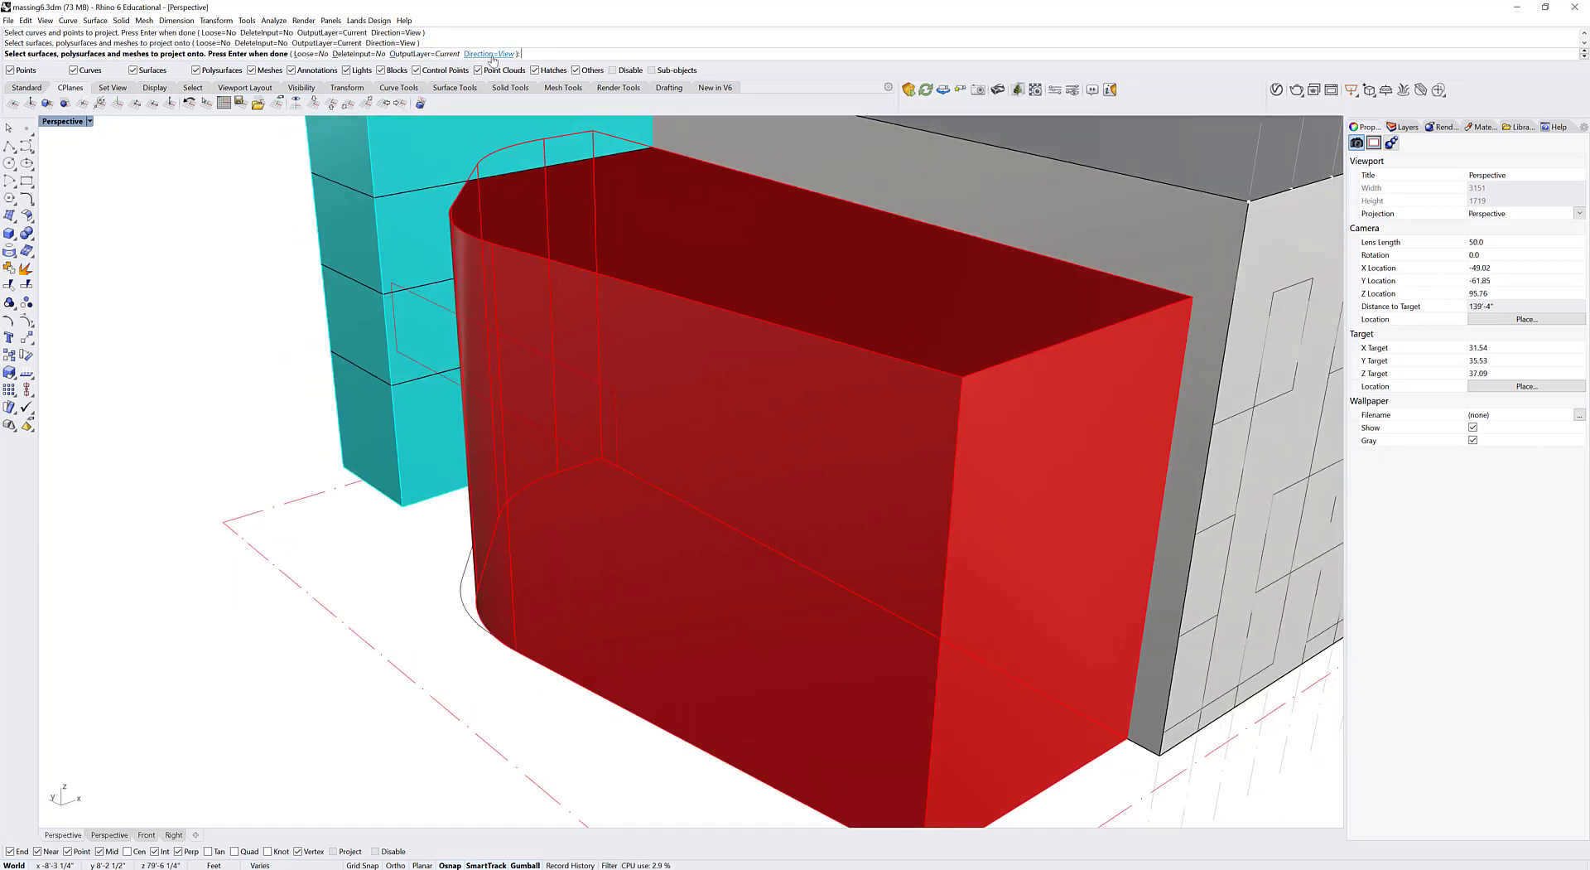
click(459, 54)
click(142, 55)
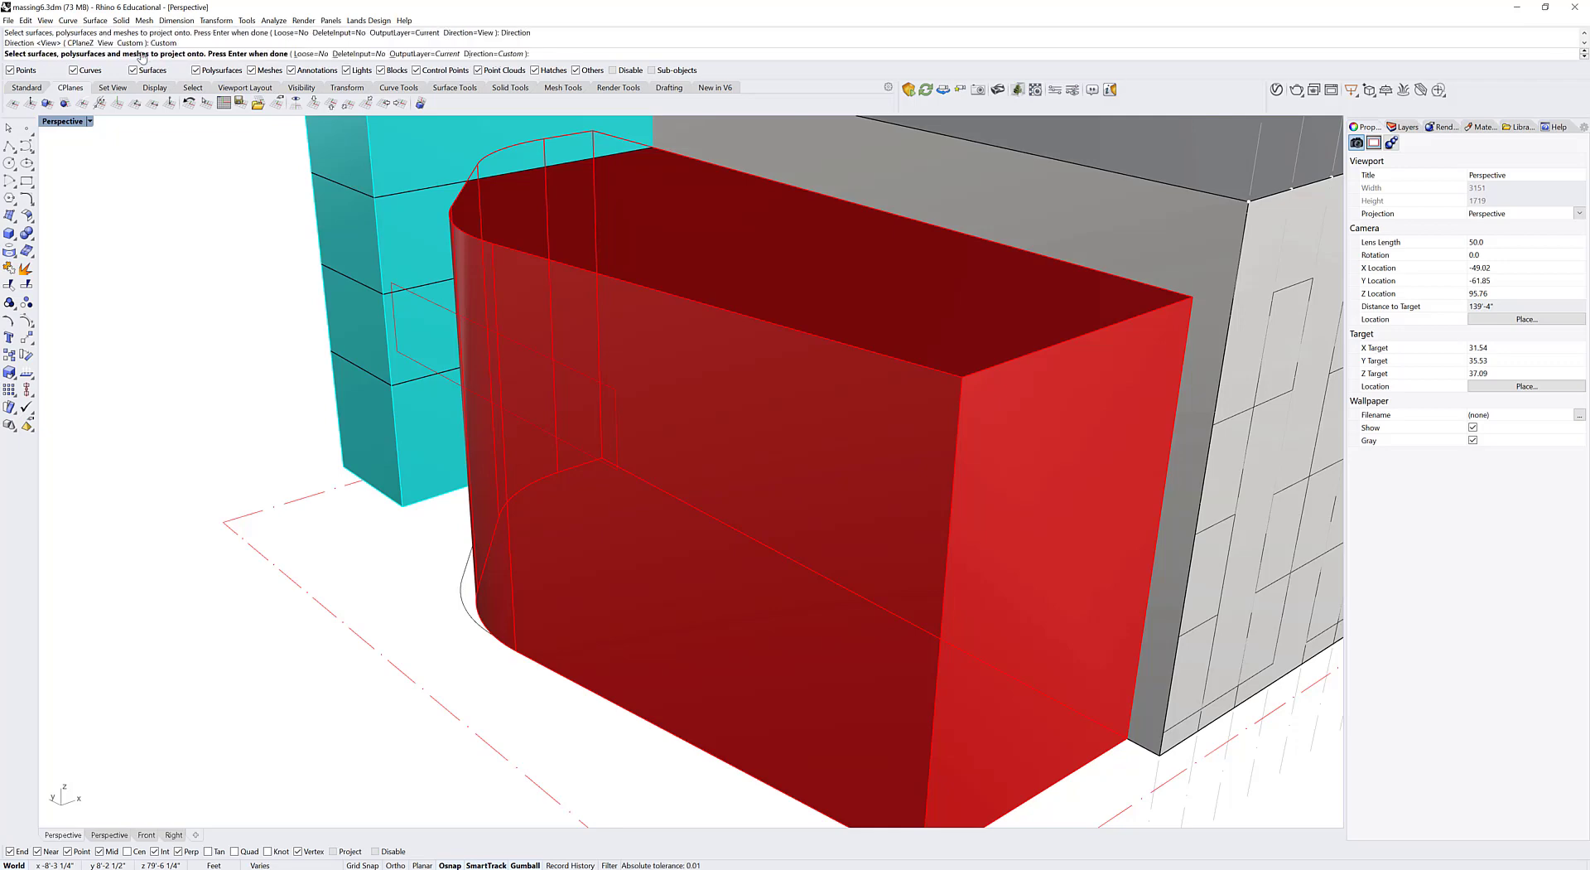
Step: Define the custom projection direction with two points along the teal volume's roof edge and project the lines onto the lobby
key(Return)
scroll(404, 252, up, 4)
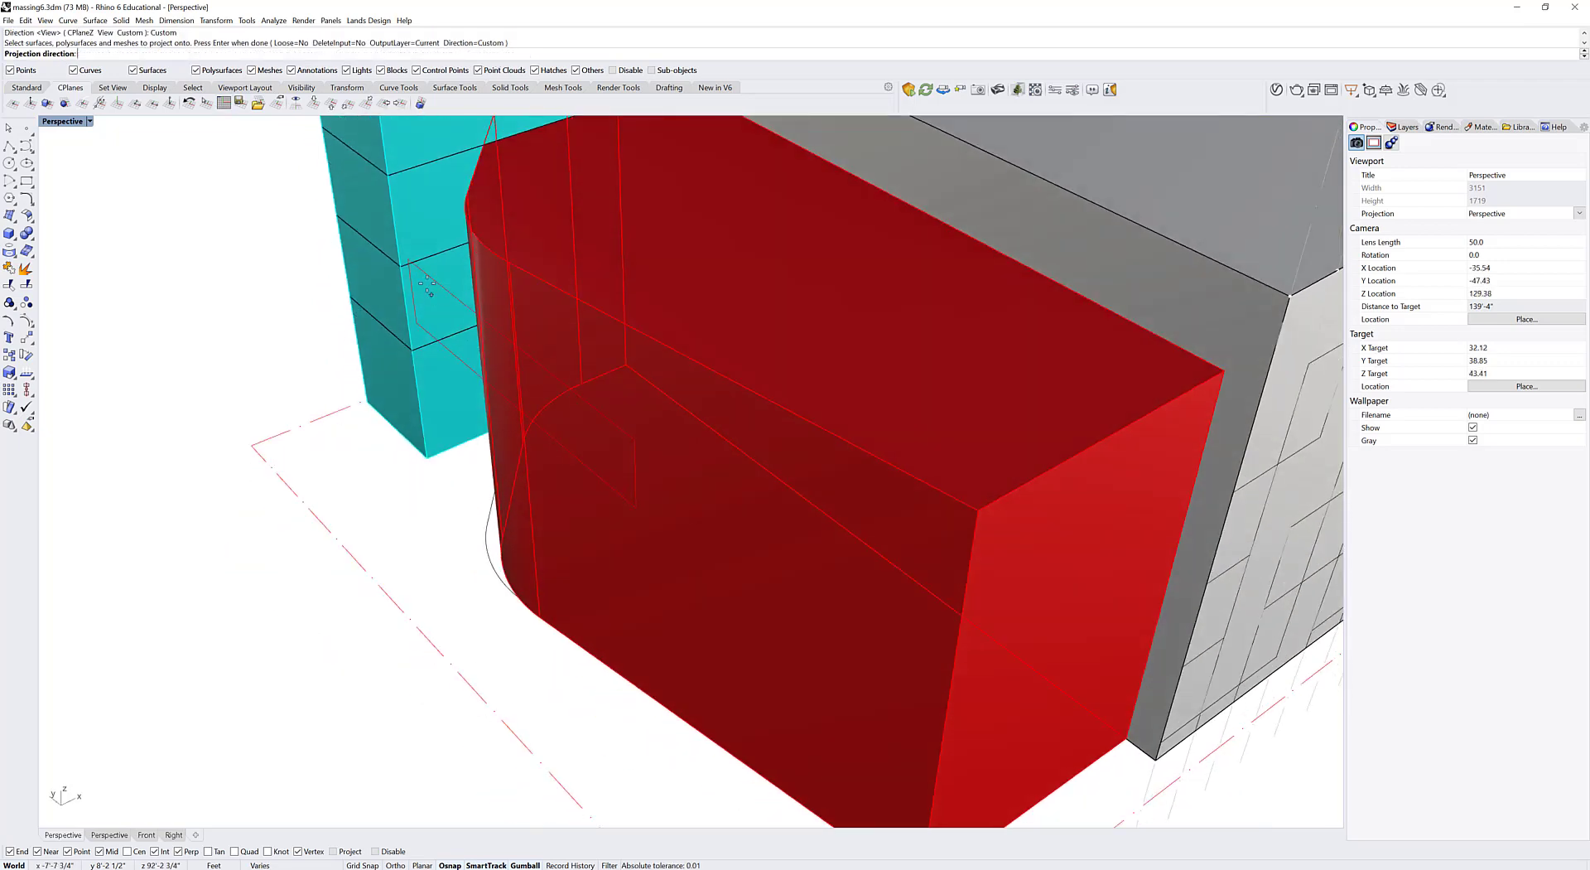
scroll(405, 253, down, 4)
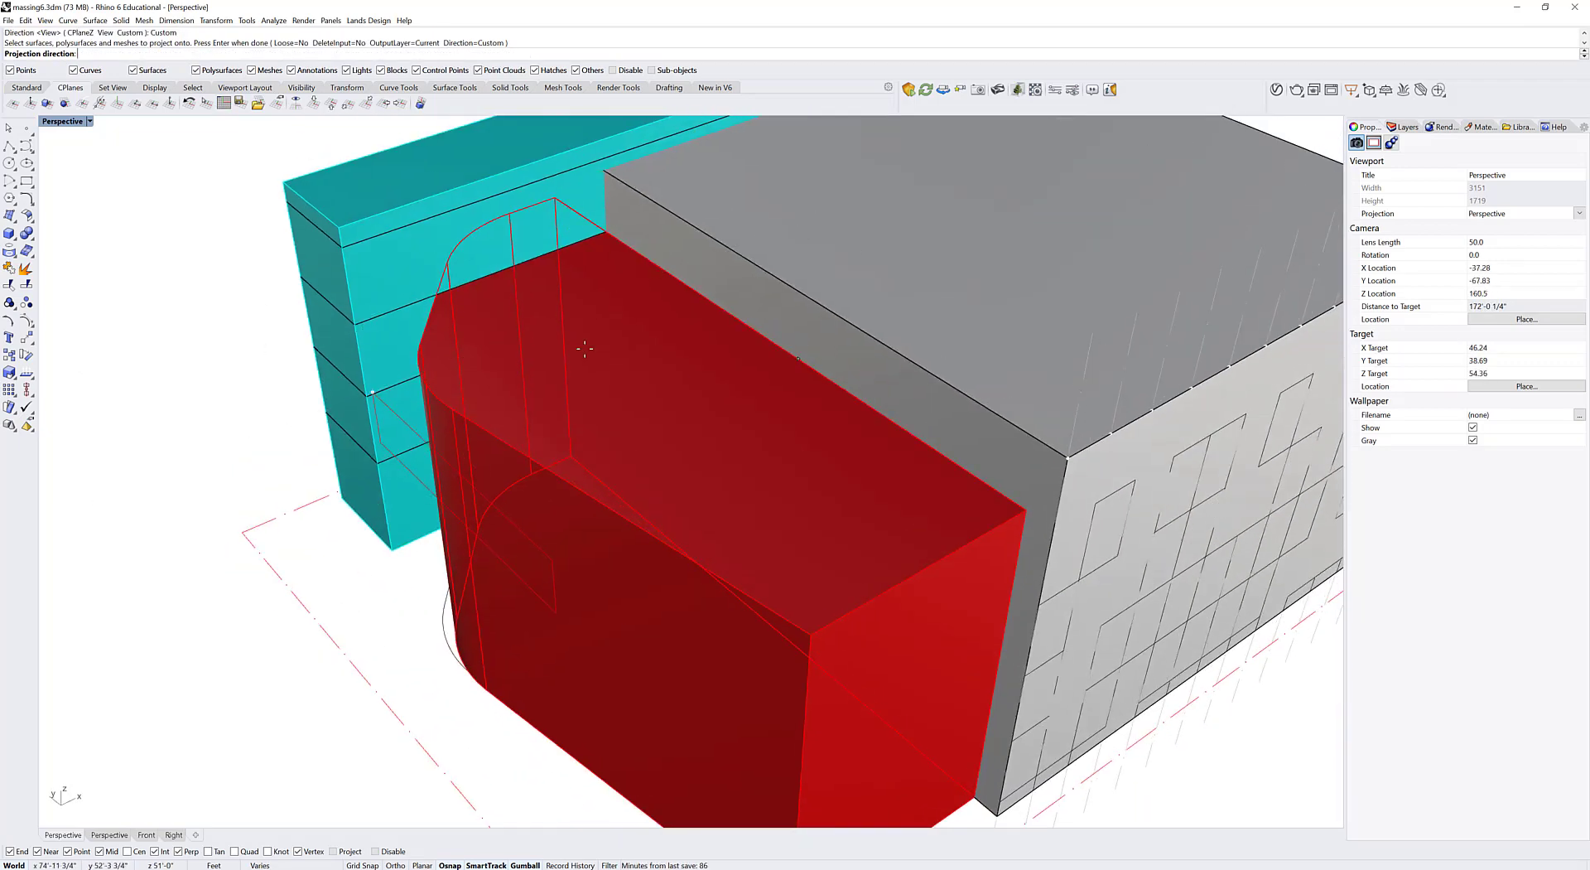
shift+right_drag(730, 284, 721, 391)
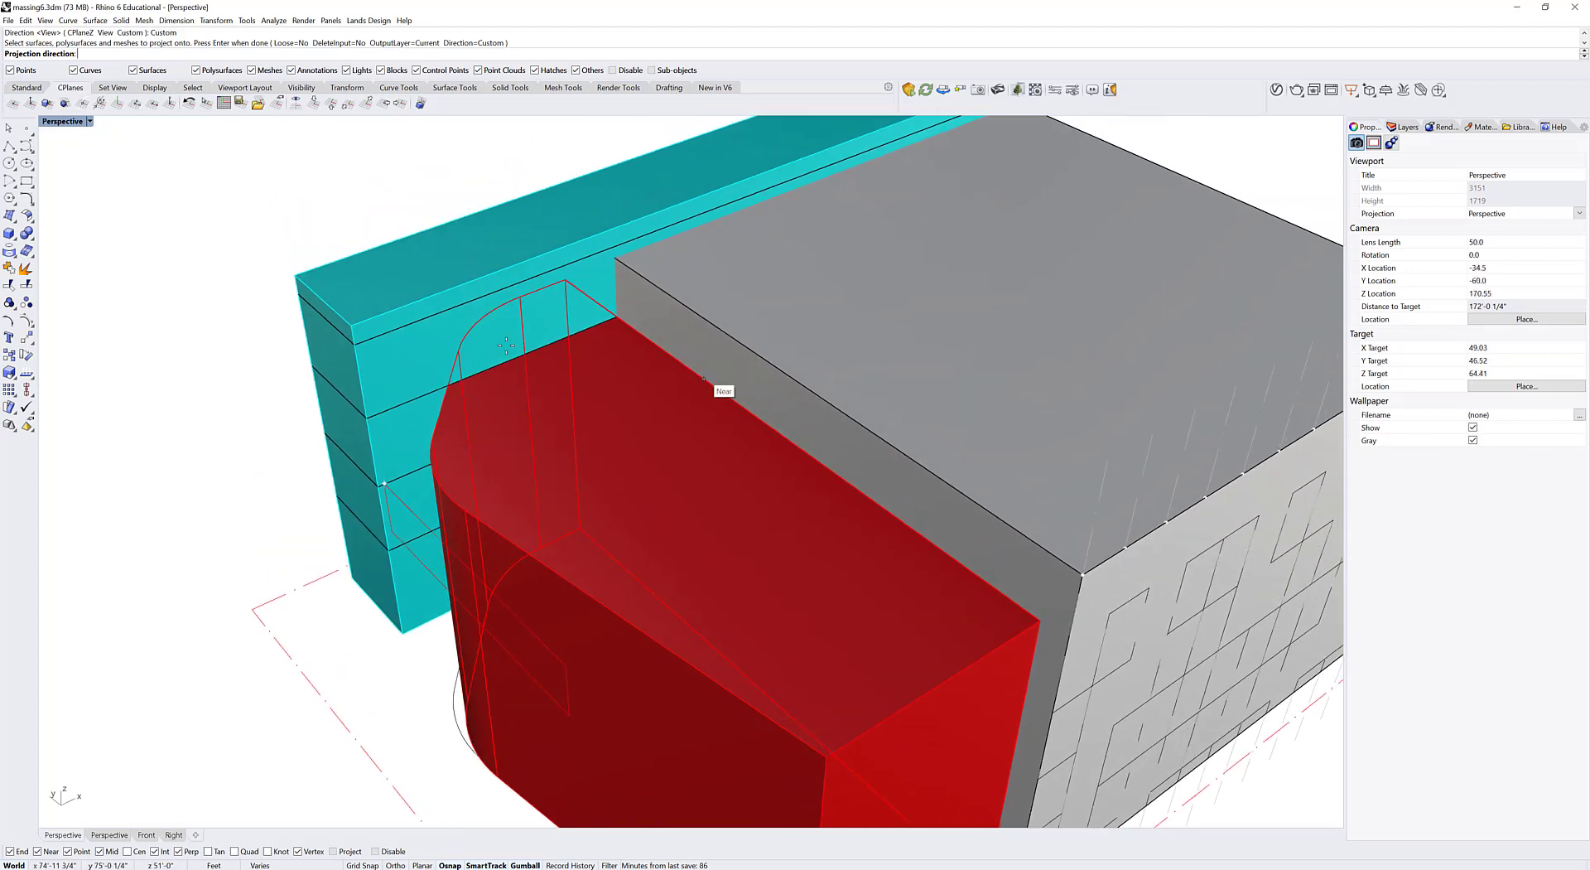
click(309, 271)
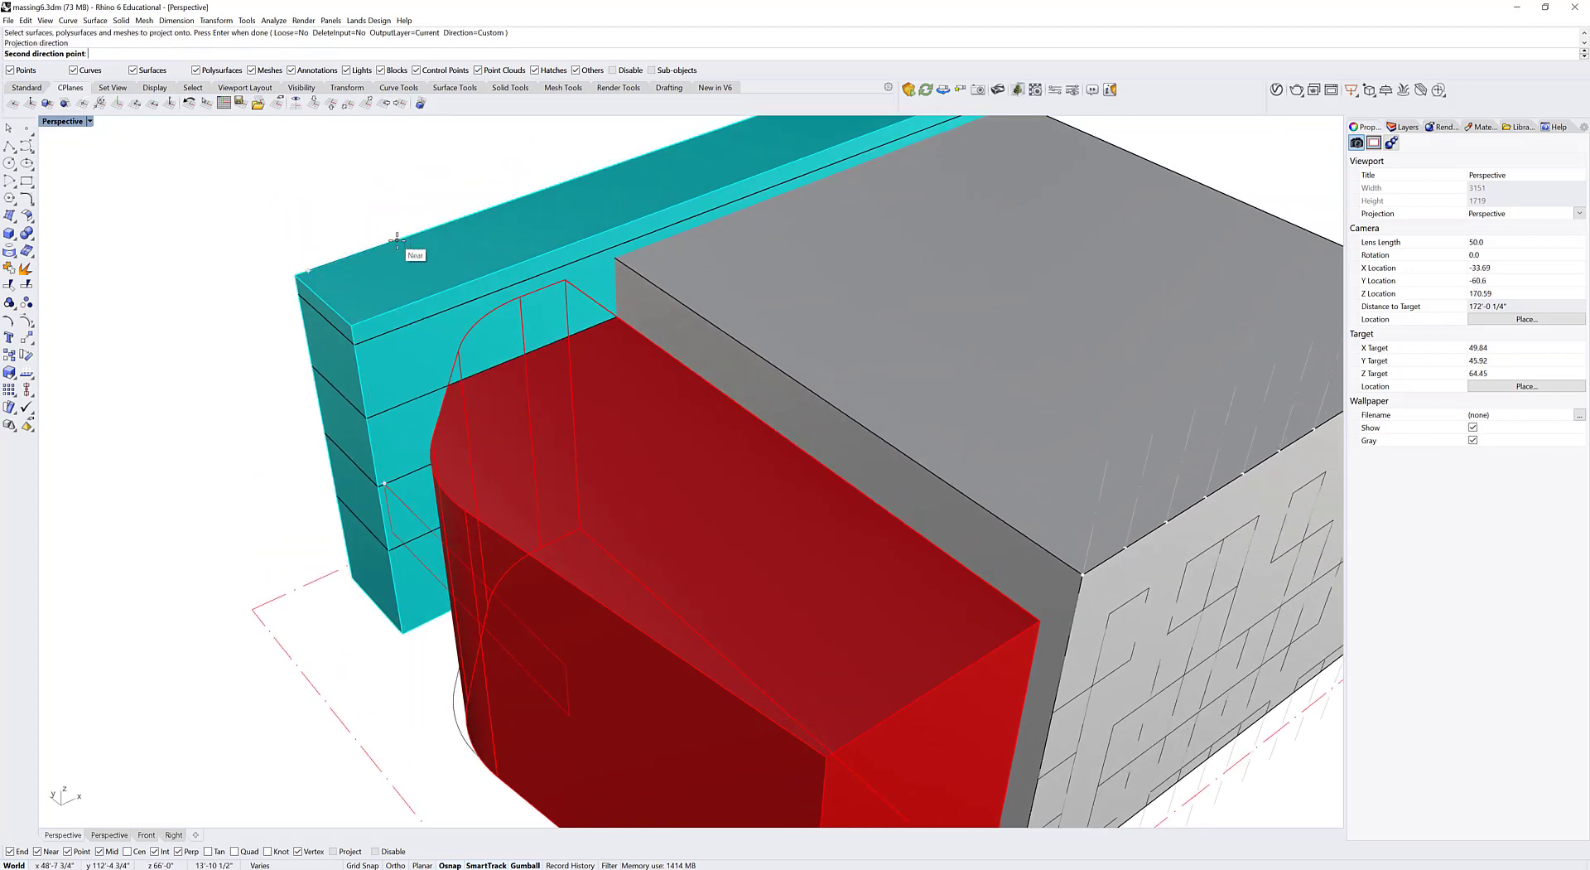
click(397, 241)
Step: Delete the original flat rectangle's four lines, keeping the projected outline on the lobby's curved corner
right_drag(560, 406, 947, 453)
click(948, 454)
scroll(639, 419, up, 3)
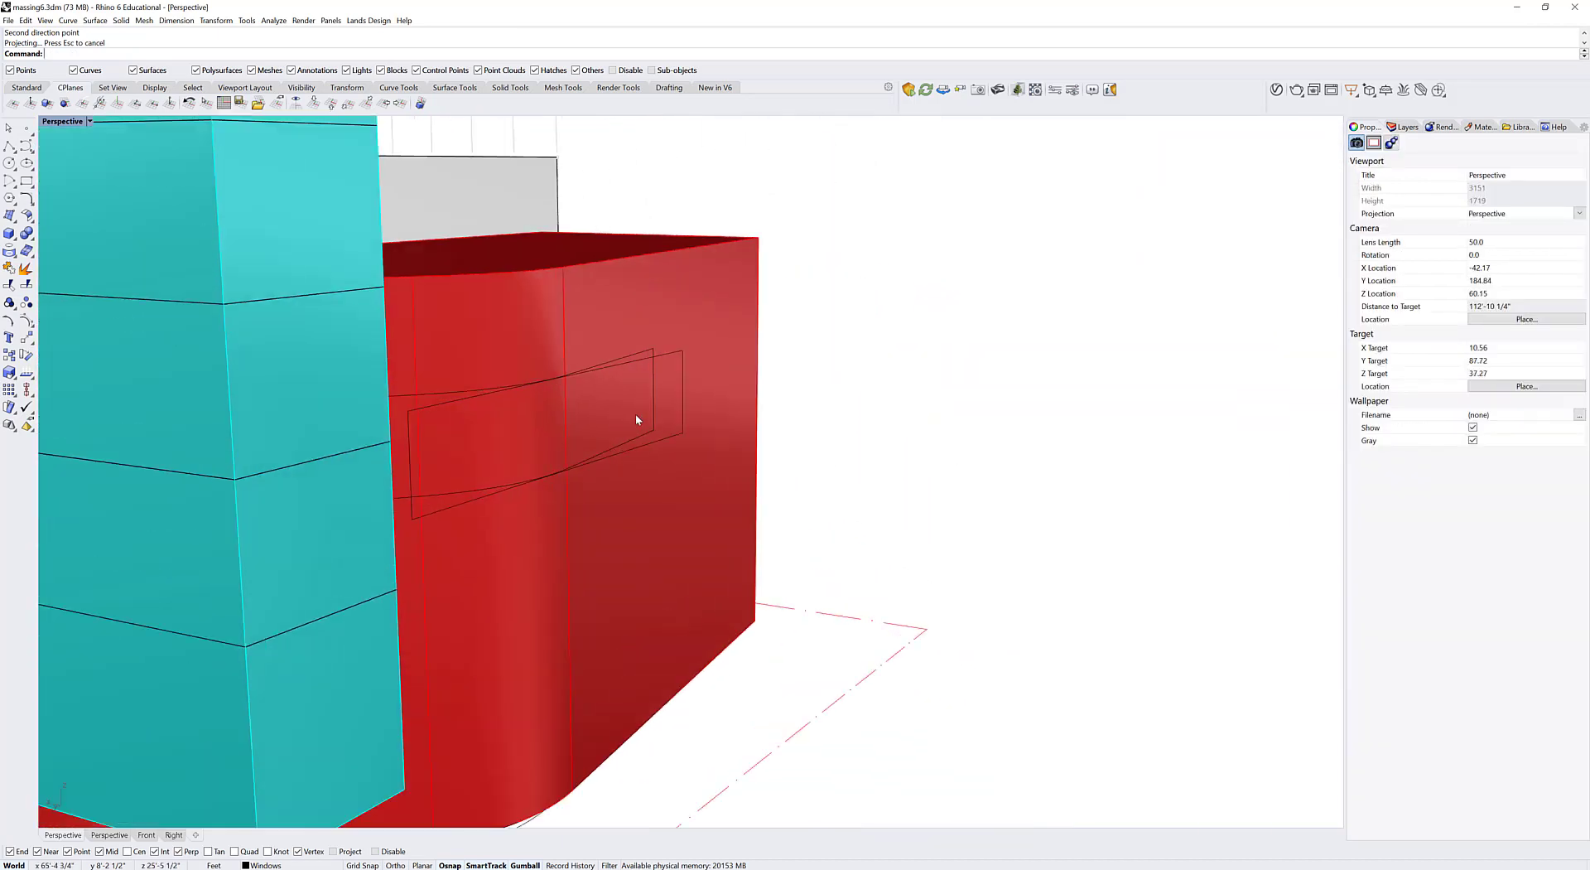
click(682, 360)
click(678, 354)
click(700, 370)
key(Delete)
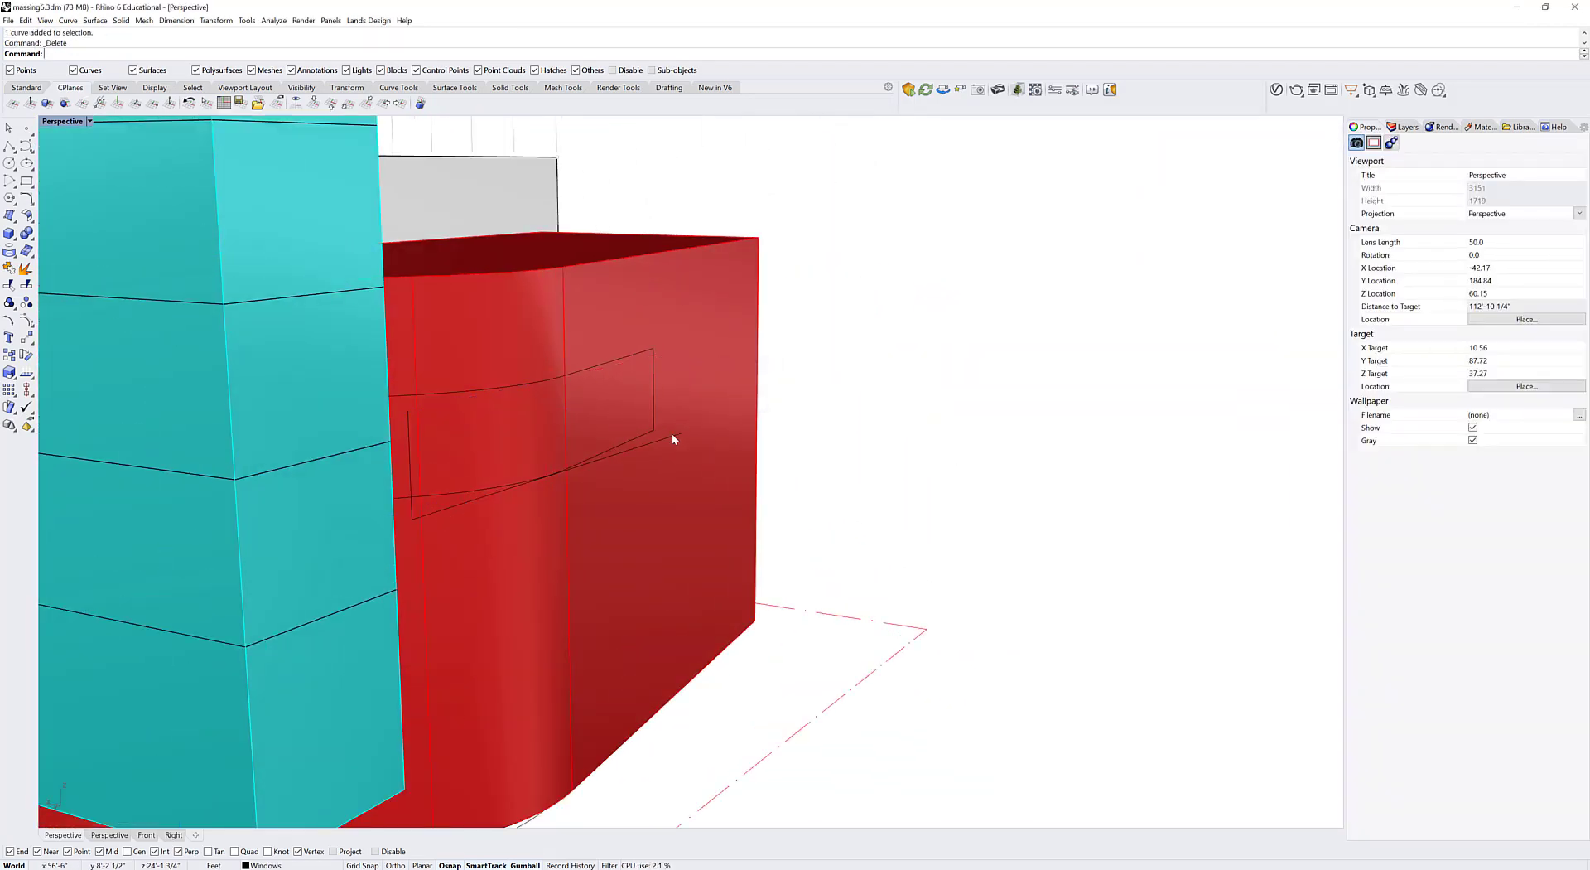
click(522, 475)
key(Delete)
Step: Trim the window opening out of the lobby's curved wall using the four projected curves as cutting objects
right_drag(648, 431, 427, 390)
click(510, 331)
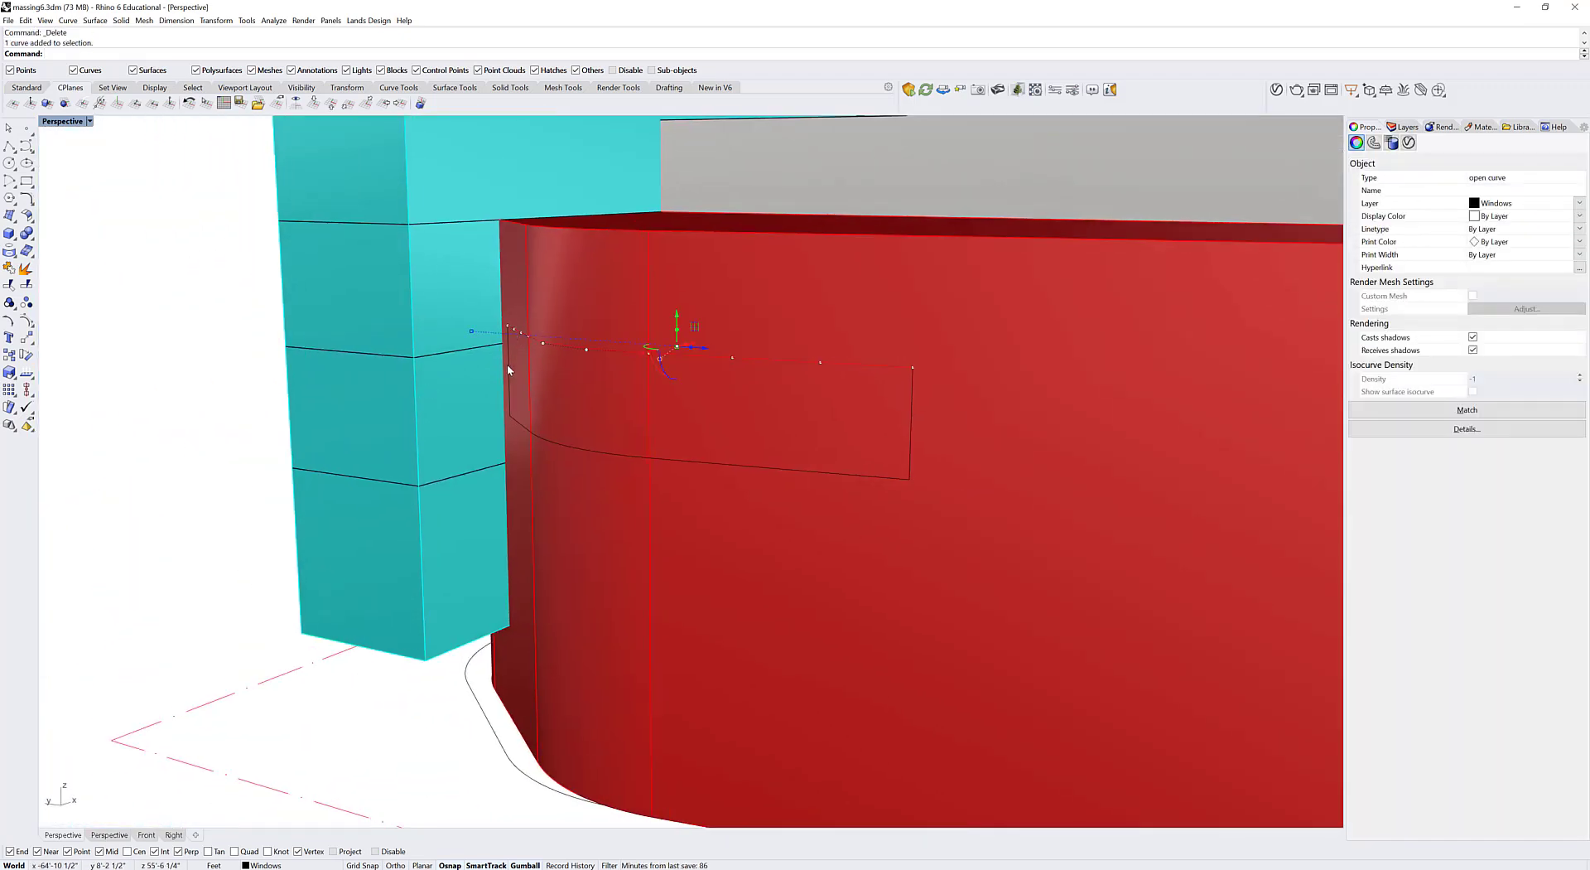
click(506, 365)
click(524, 424)
key(Return)
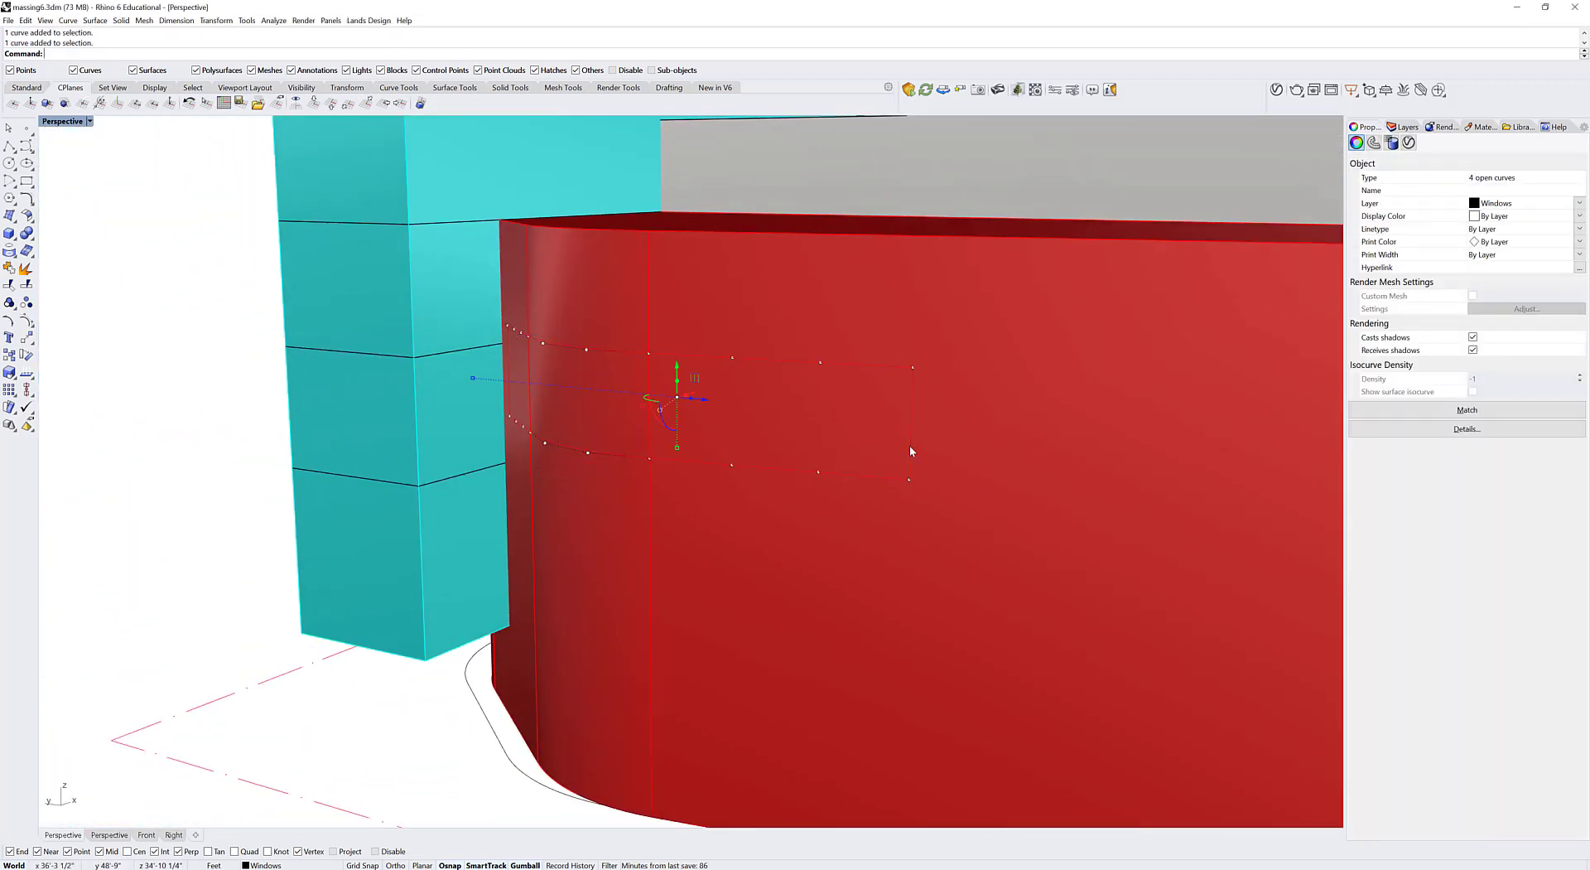
text(Trim)
key(Return)
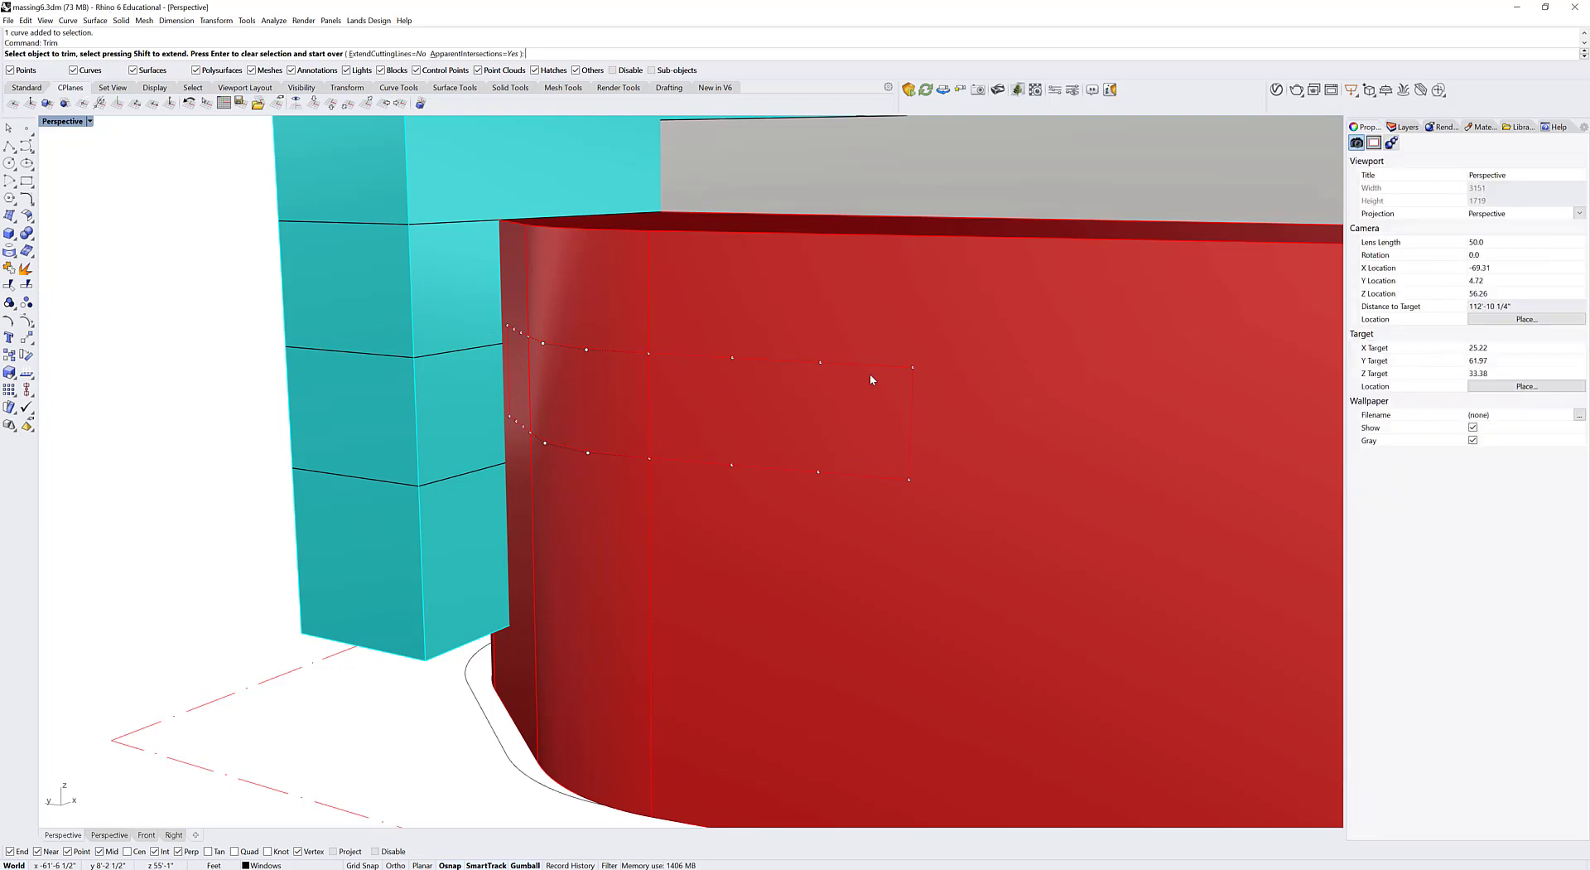
click(819, 429)
right_drag(497, 338, 682, 383)
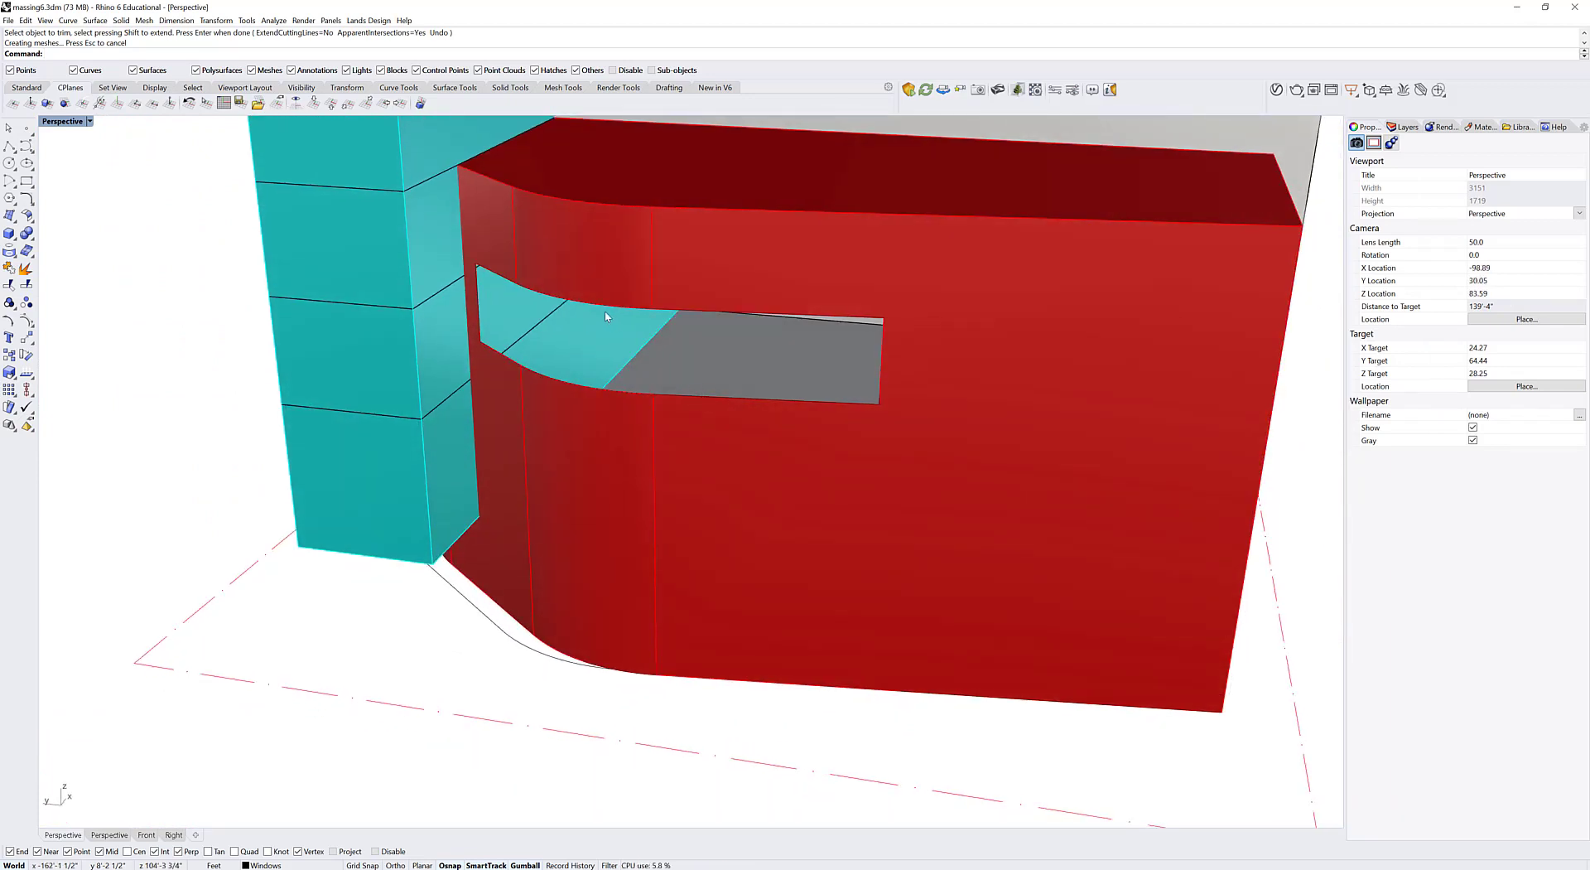
Step: Try to build a box across the curved window opening, snapping to the opening's corners
key(Return)
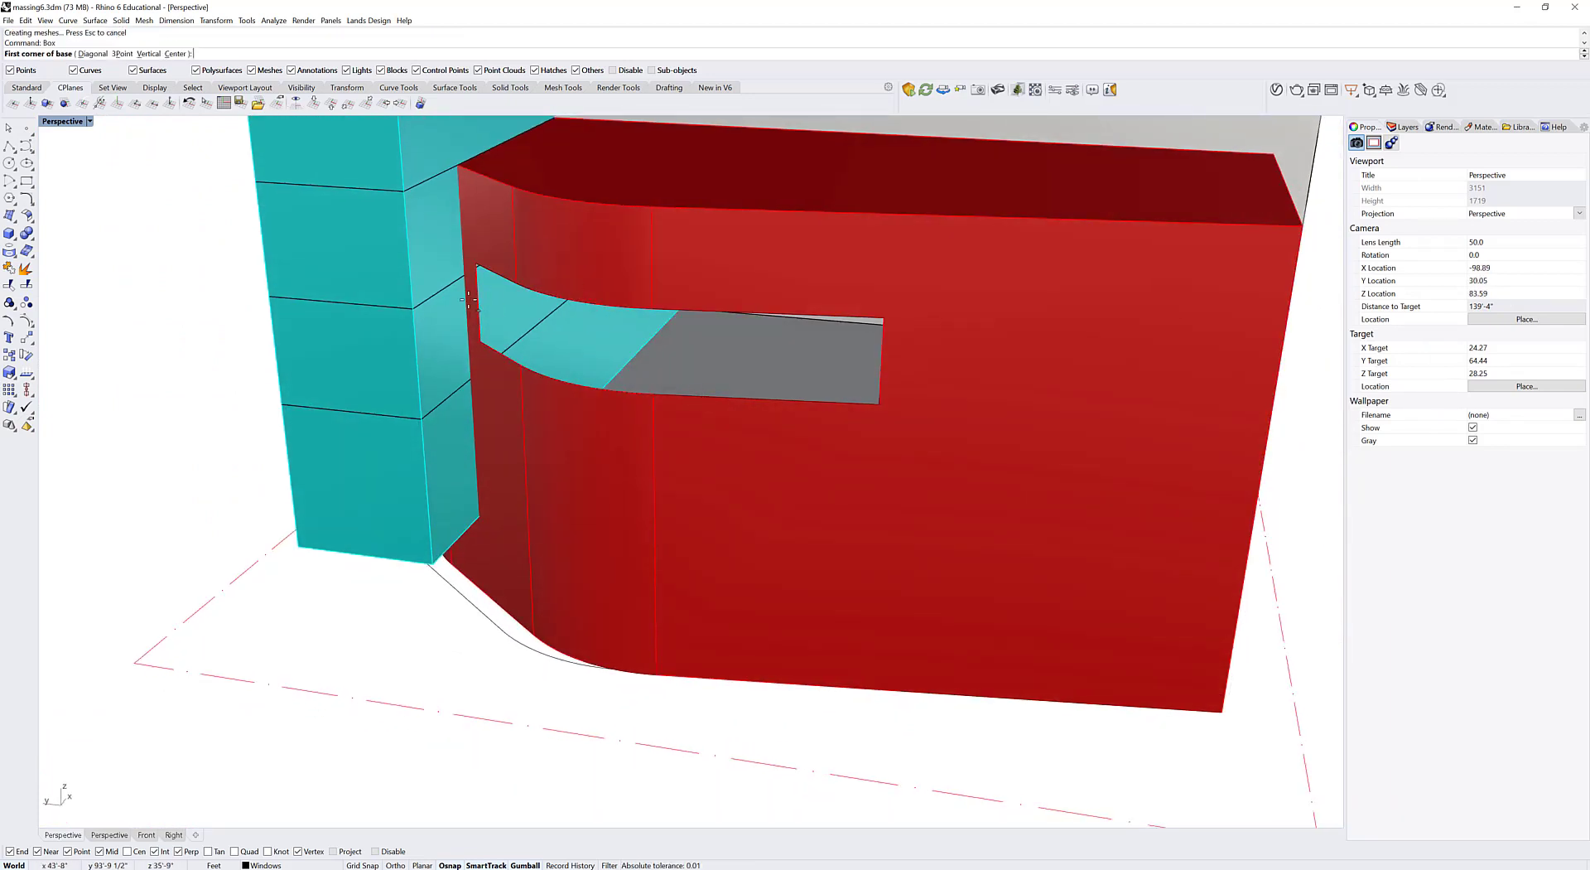
click(477, 264)
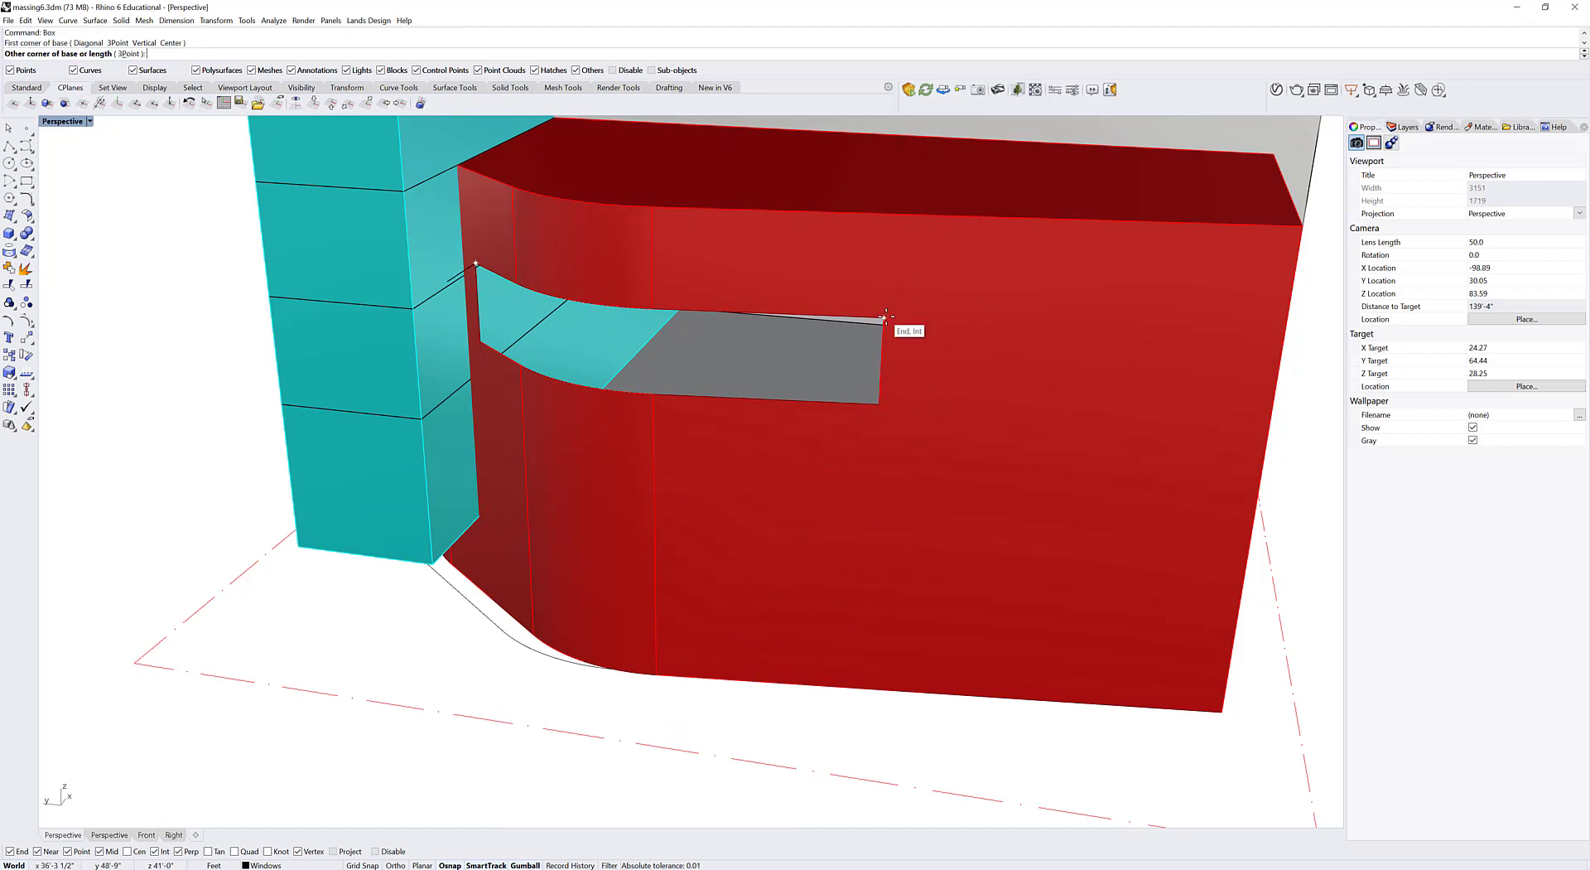
click(480, 342)
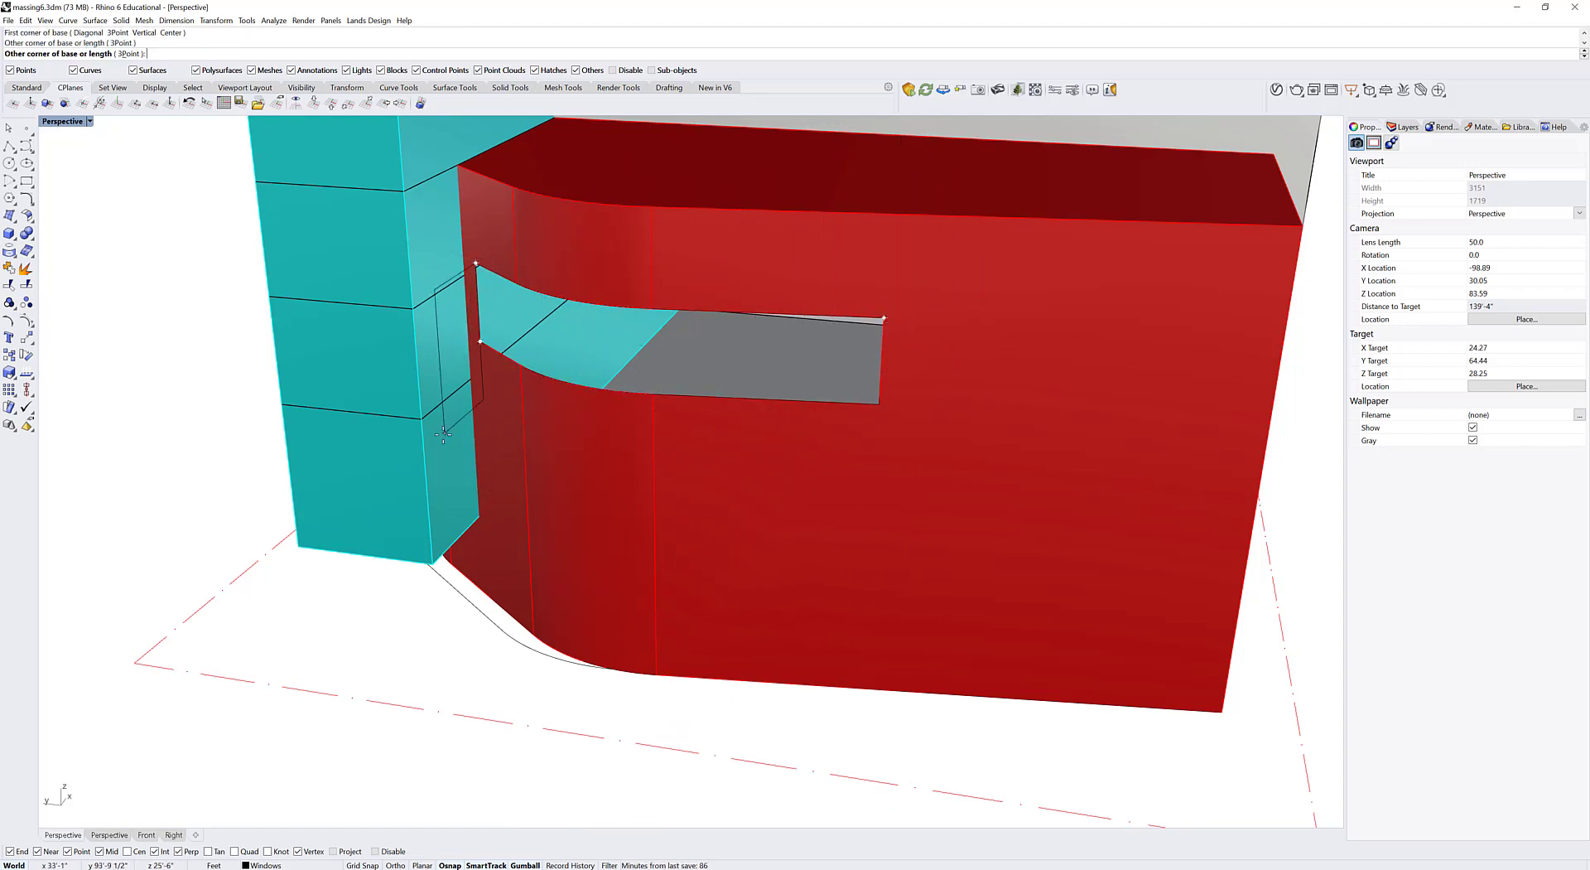
click(428, 377)
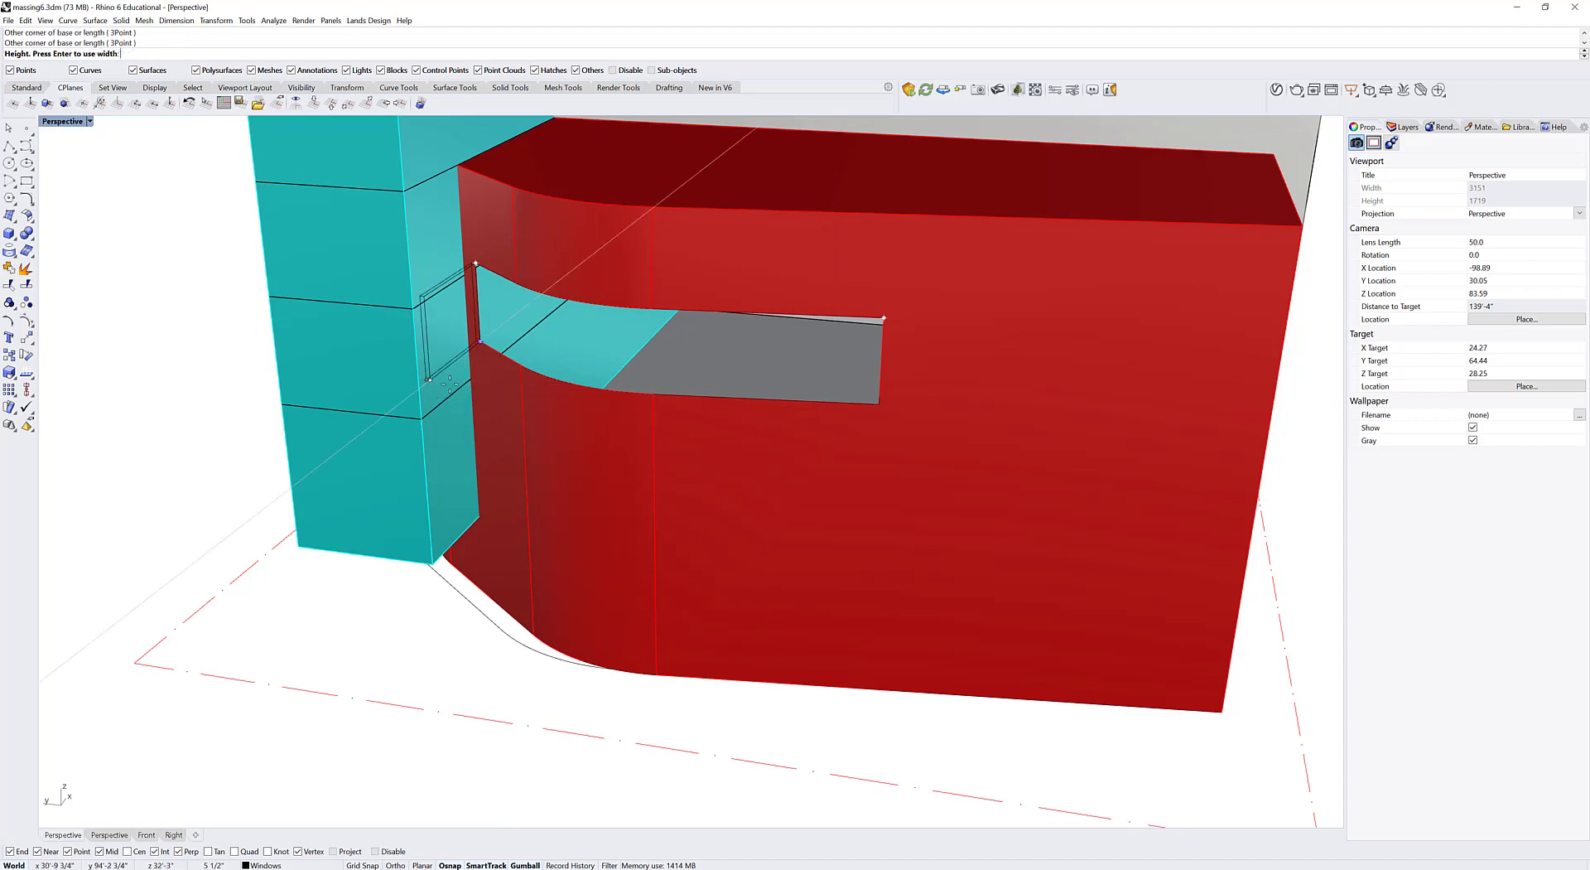
click(876, 402)
right_drag(876, 403, 580, 397)
click(550, 380)
drag(589, 387, 578, 385)
Step: Undo the box and the trim of the lobby's window opening
click(952, 391)
right_drag(952, 390, 859, 426)
key(ctrl+z)
key(ctrl+z)
scroll(859, 425, down, 3)
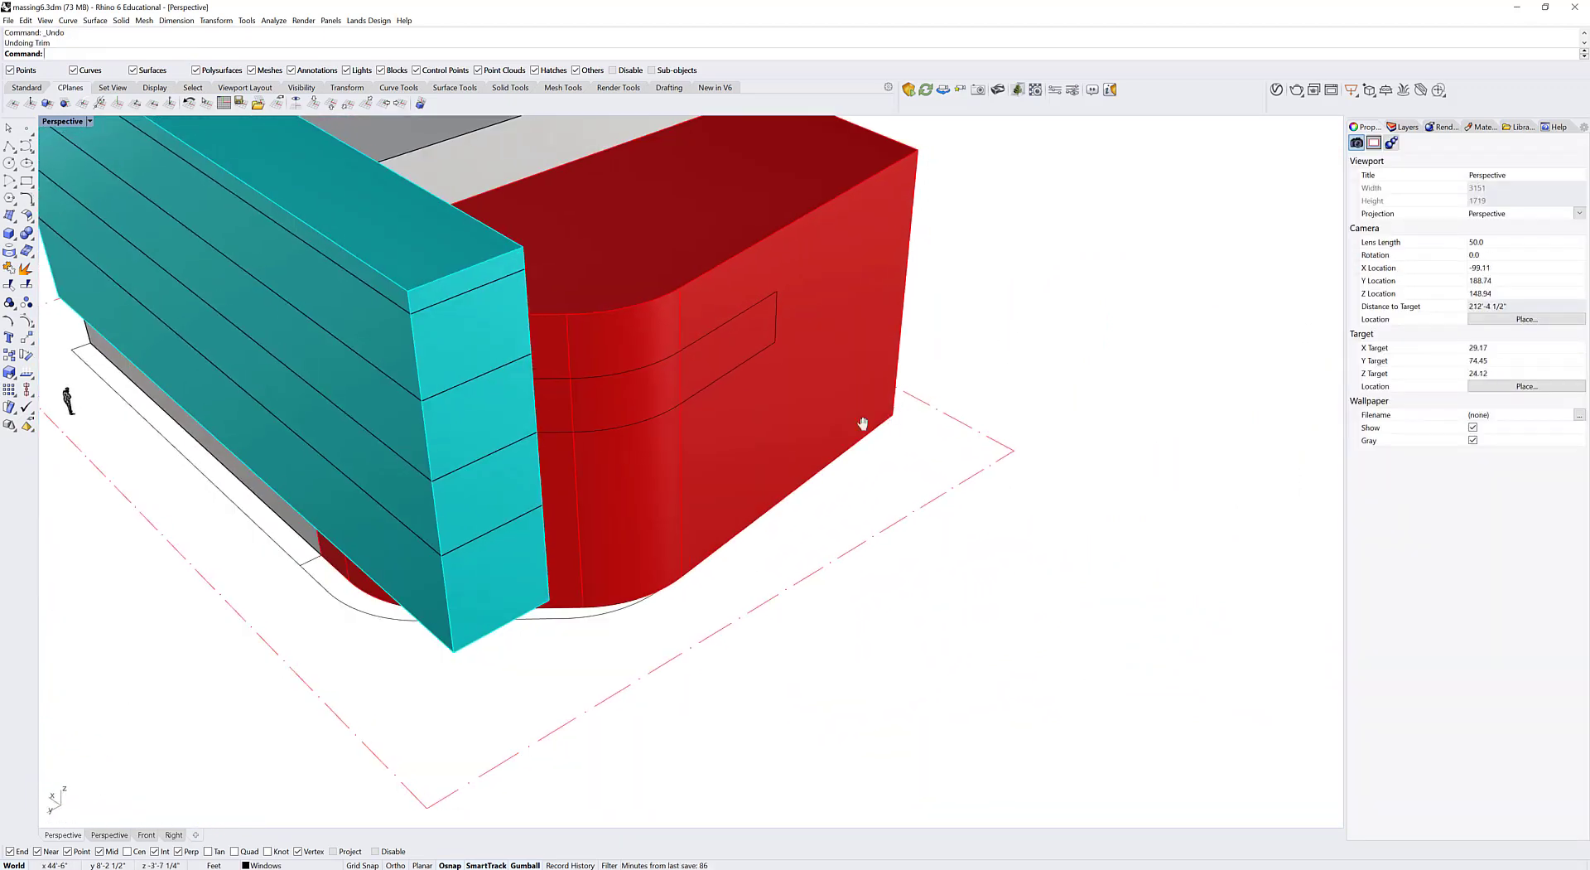